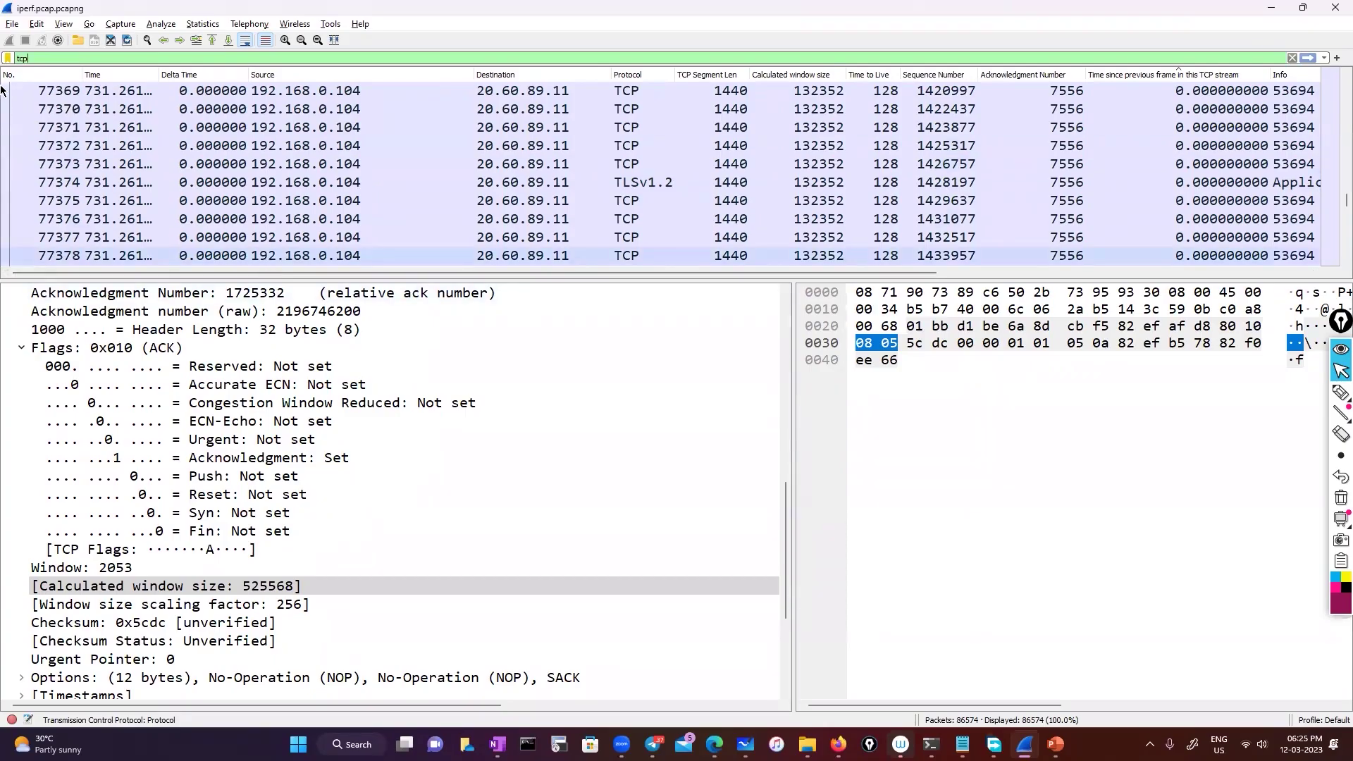
# Return to the first packets of the capture in the packet list.
pyautogui.scroll(17, 119, 113)
pyautogui.scroll(3, 119, 136)
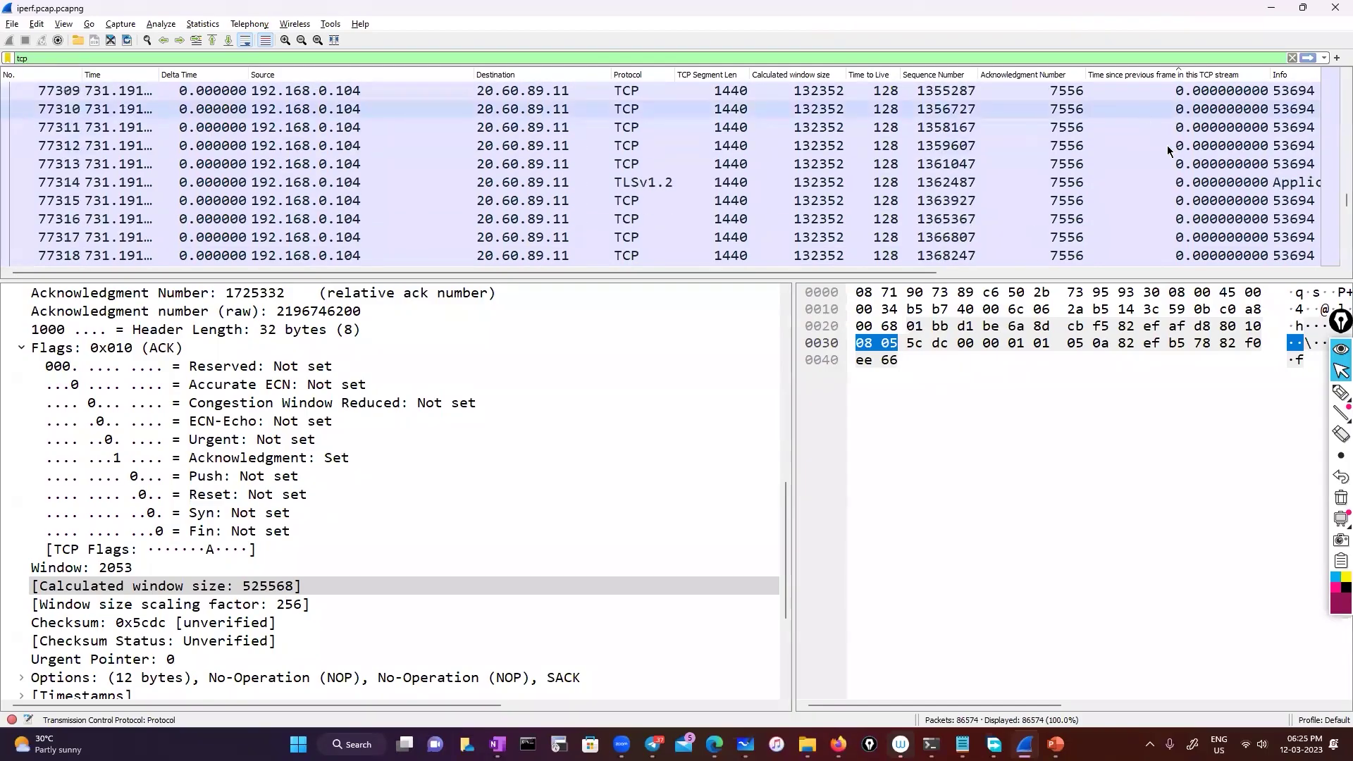
pyautogui.moveTo(1346, 201); pyautogui.dragTo(1346, 79)
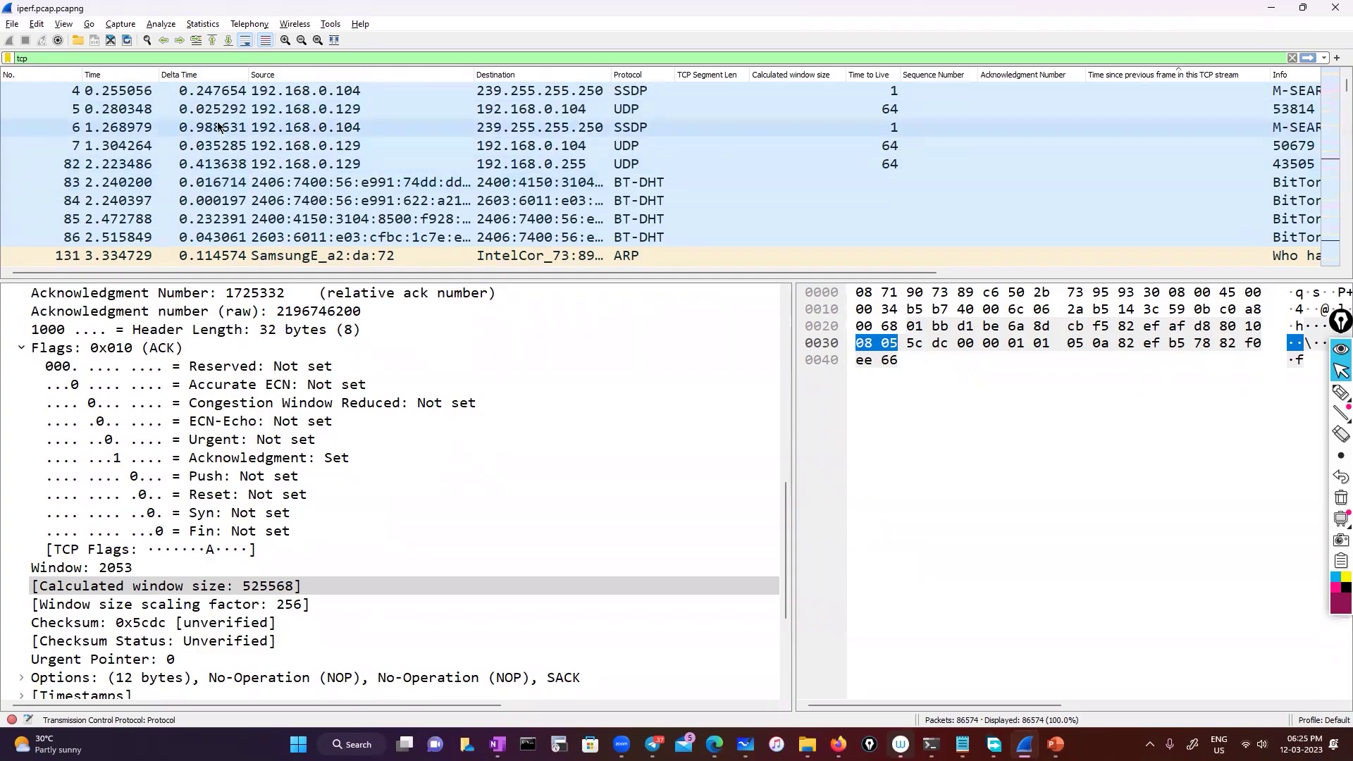
# Circle two values in the Delta Time column with the pen and write a circled "sec" note beside the column.
pyautogui.click(1341, 392)
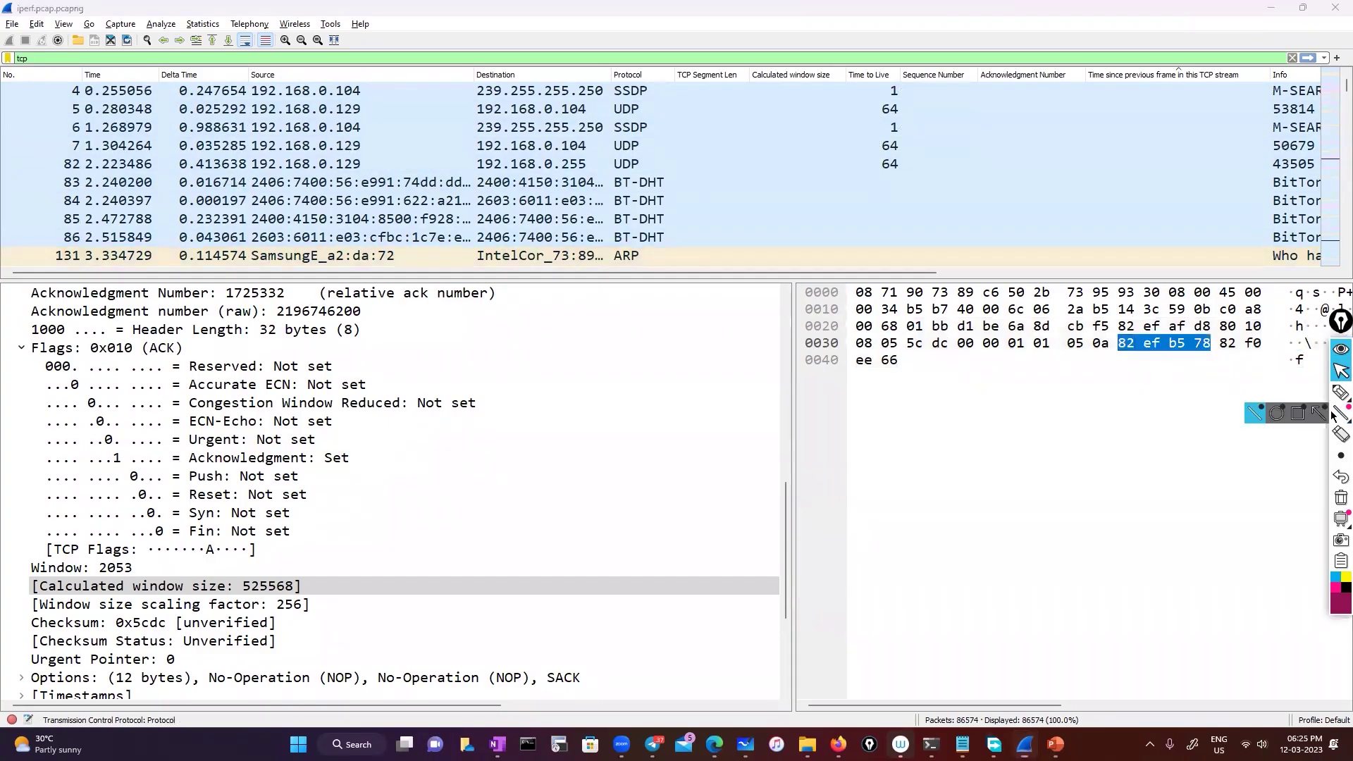
pyautogui.moveTo(237, 140)
pyautogui.mouseDown()
pyautogui.moveTo(232, 166)
pyautogui.moveTo(216, 130)
pyautogui.moveTo(182, 178)
pyautogui.moveTo(185, 258)
pyautogui.mouseUp()
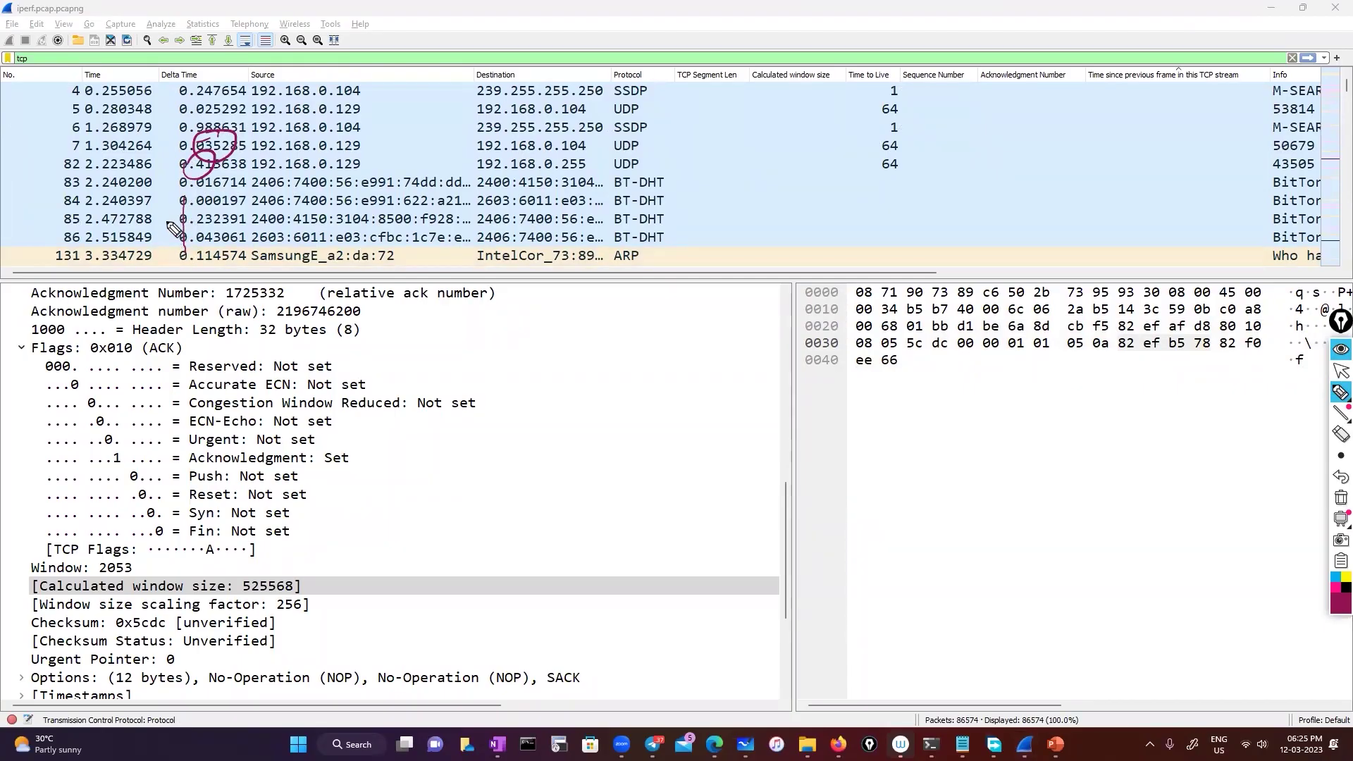
pyautogui.moveTo(173, 218)
pyautogui.mouseDown()
pyautogui.moveTo(177, 236)
pyautogui.moveTo(200, 212)
pyautogui.moveTo(193, 201)
pyautogui.moveTo(163, 215)
pyautogui.mouseUp()
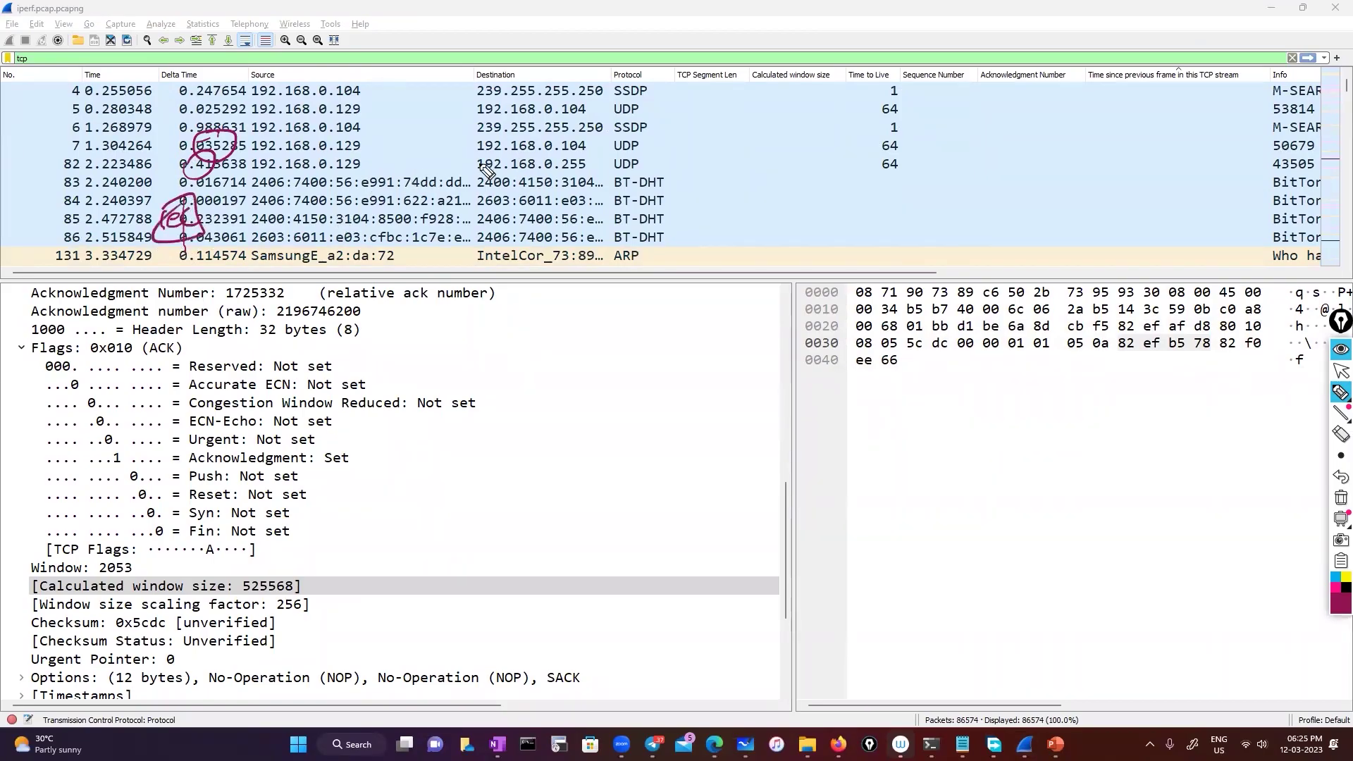
# Handwrite "MS → second" over the empty columns, box both words, and erase all annotations.
pyautogui.moveTo(778, 223)
pyautogui.mouseDown()
pyautogui.moveTo(782, 204)
pyautogui.moveTo(801, 217)
pyautogui.mouseUp()
pyautogui.moveTo(770, 192)
pyautogui.mouseDown()
pyautogui.moveTo(817, 182)
pyautogui.moveTo(876, 227)
pyautogui.mouseUp()
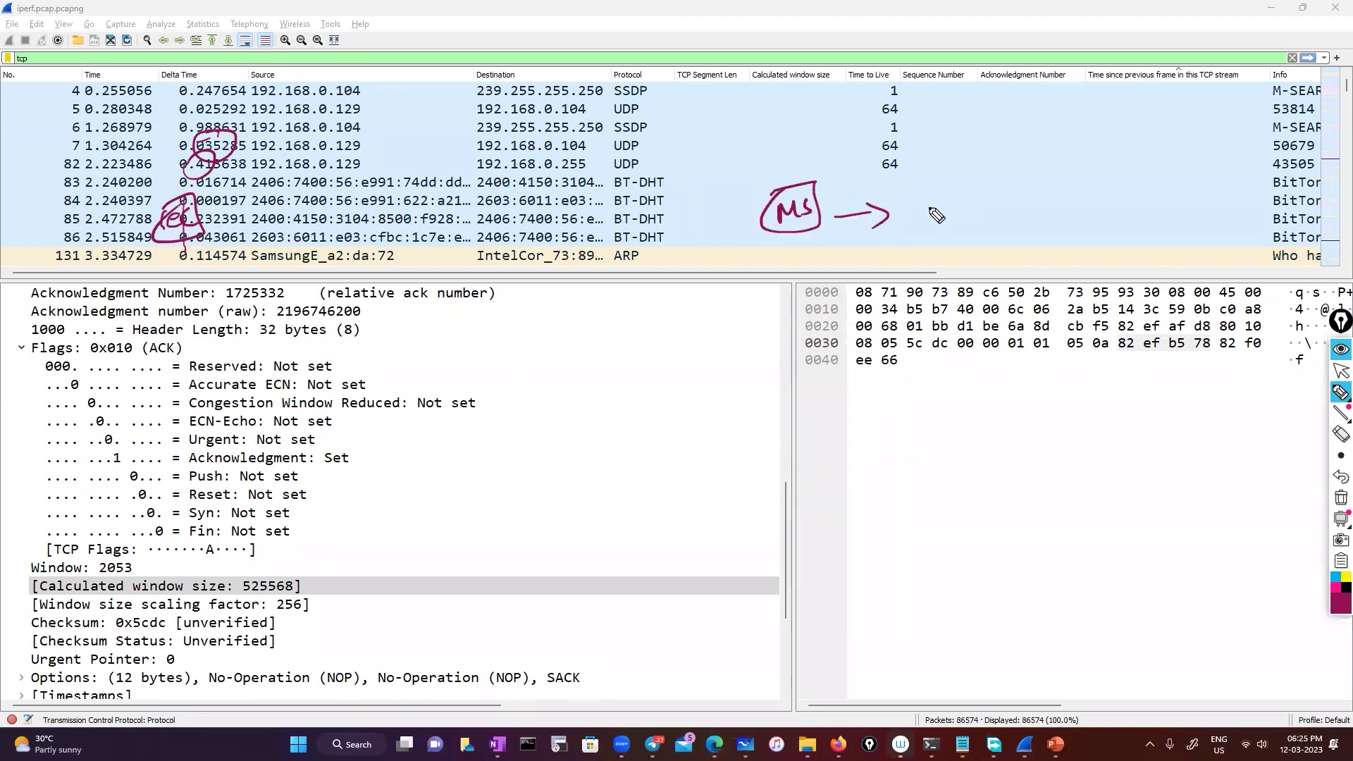
pyautogui.moveTo(932, 218); pyautogui.dragTo(1016, 200)
pyautogui.moveTo(922, 192)
pyautogui.mouseDown()
pyautogui.moveTo(1034, 224)
pyautogui.moveTo(980, 185)
pyautogui.mouseUp()
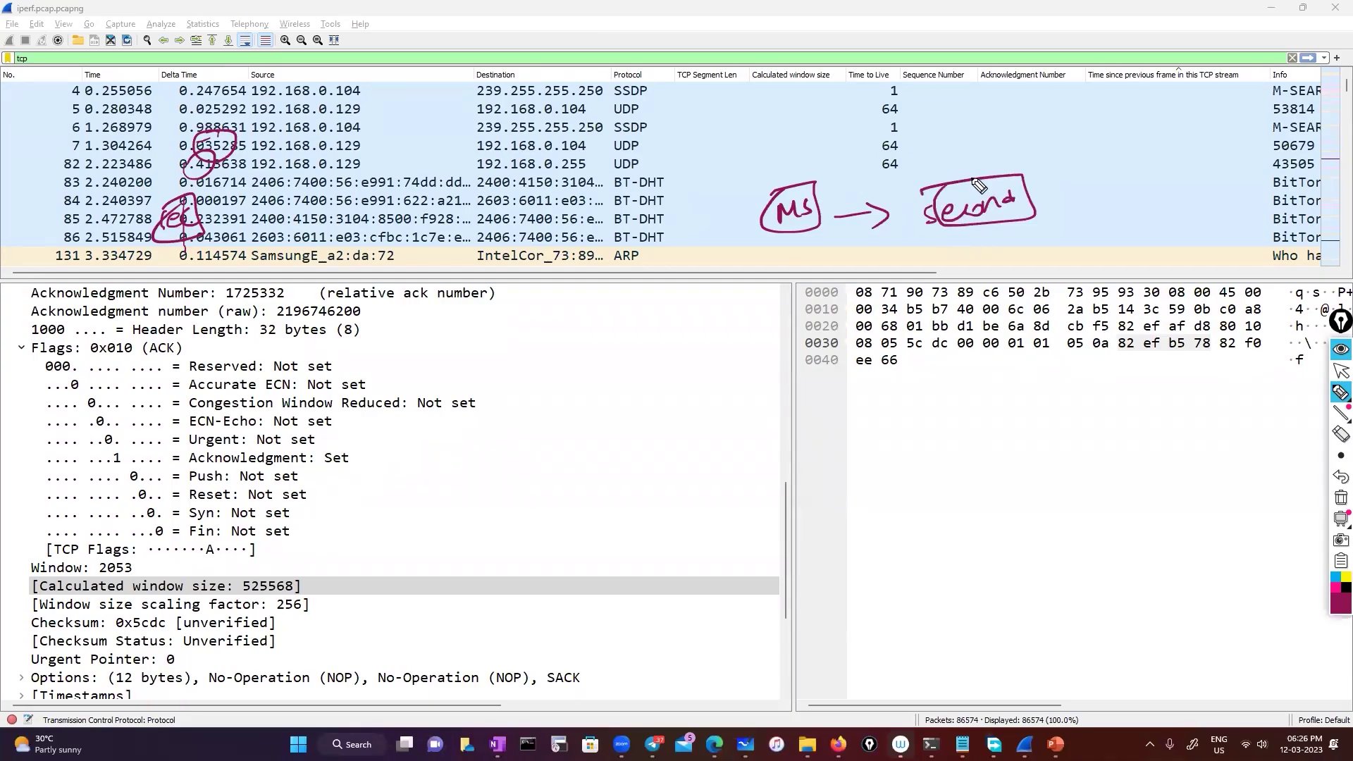
pyautogui.moveTo(1339, 525)
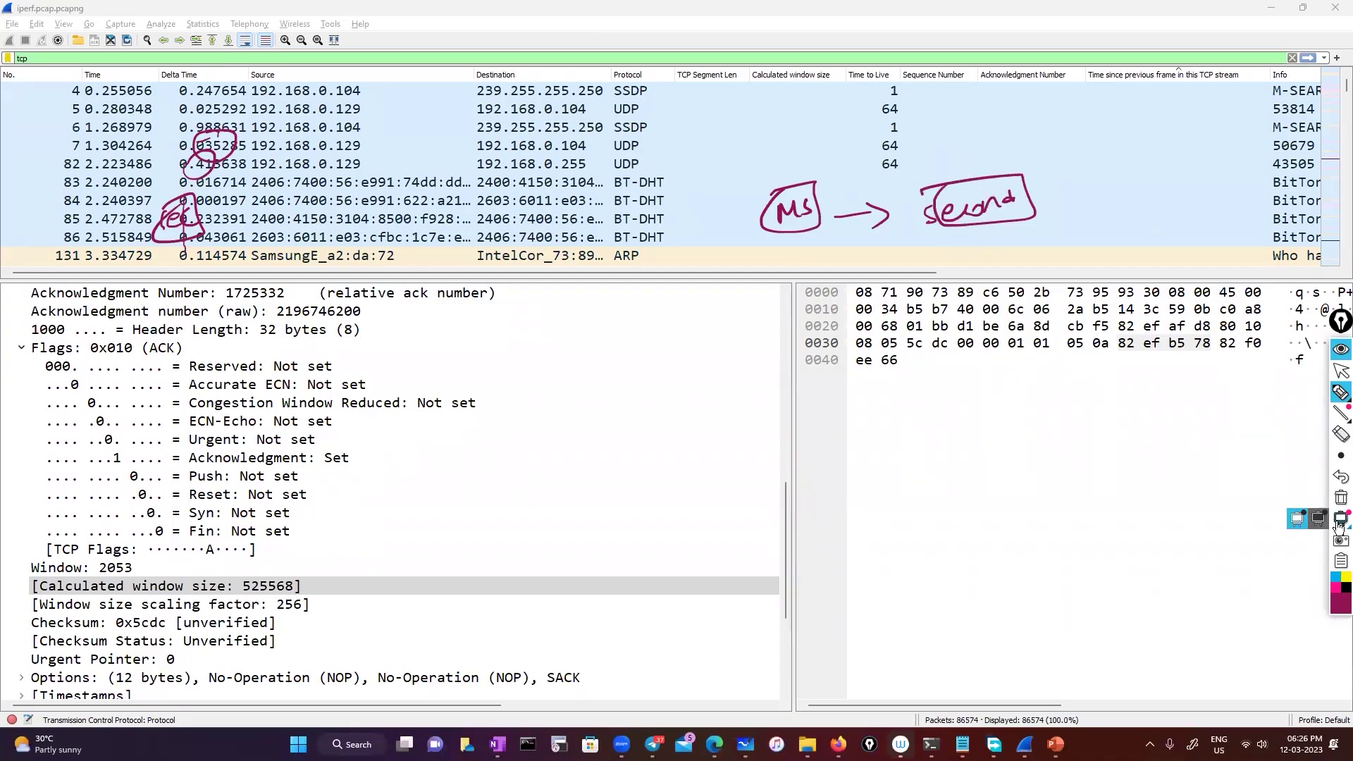
pyautogui.click(1340, 499)
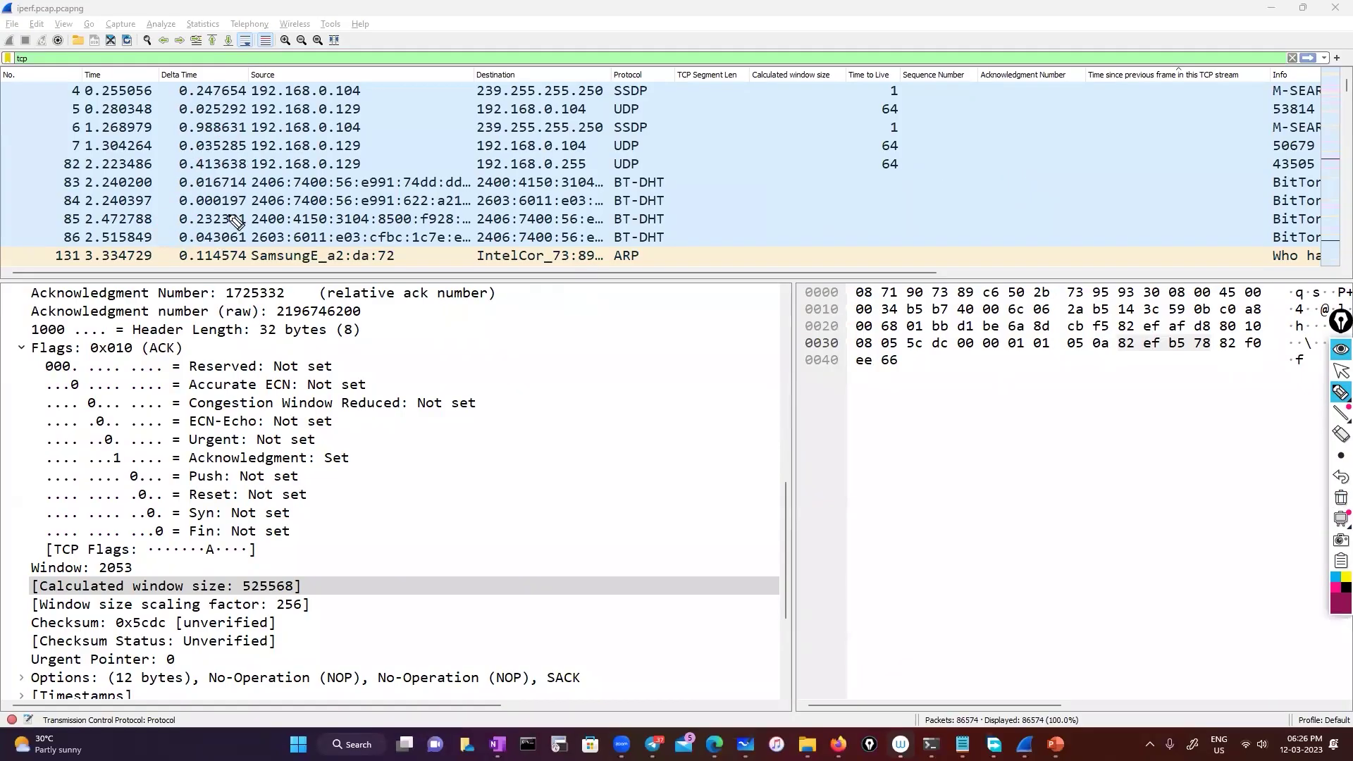
# Outline the Delta Time column with the pen and handwrite a boxed "RTT" note over the empty columns.
pyautogui.moveTo(192, 73)
pyautogui.mouseDown()
pyautogui.moveTo(160, 149)
pyautogui.moveTo(185, 258)
pyautogui.moveTo(258, 164)
pyautogui.moveTo(208, 85)
pyautogui.moveTo(146, 73)
pyautogui.mouseUp()
pyautogui.click(1339, 371)
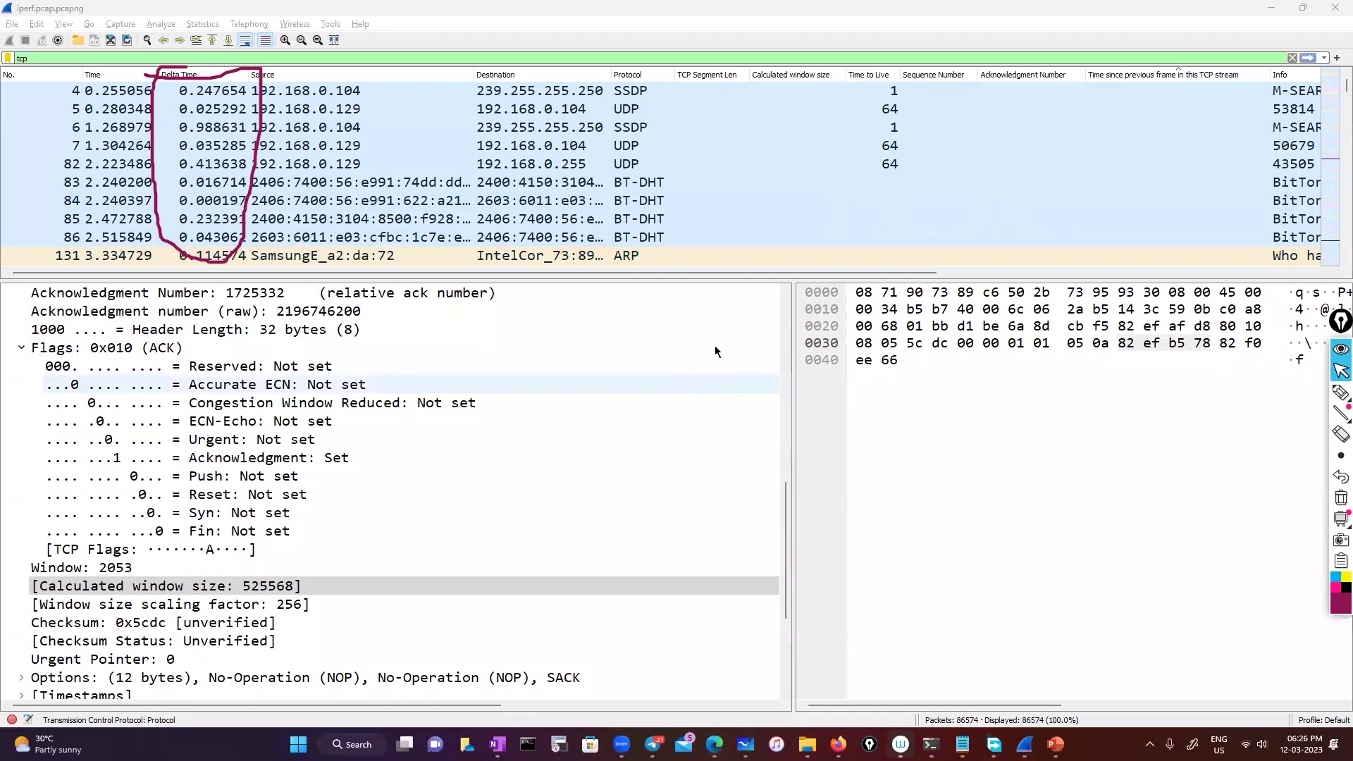
pyautogui.click(1339, 394)
pyautogui.moveTo(765, 213)
pyautogui.mouseDown()
pyautogui.moveTo(763, 241)
pyautogui.moveTo(784, 220)
pyautogui.moveTo(810, 244)
pyautogui.mouseUp()
pyautogui.moveTo(807, 211); pyautogui.dragTo(826, 245)
pyautogui.moveTo(761, 205)
pyautogui.mouseDown()
pyautogui.moveTo(841, 211)
pyautogui.moveTo(804, 200)
pyautogui.mouseUp()
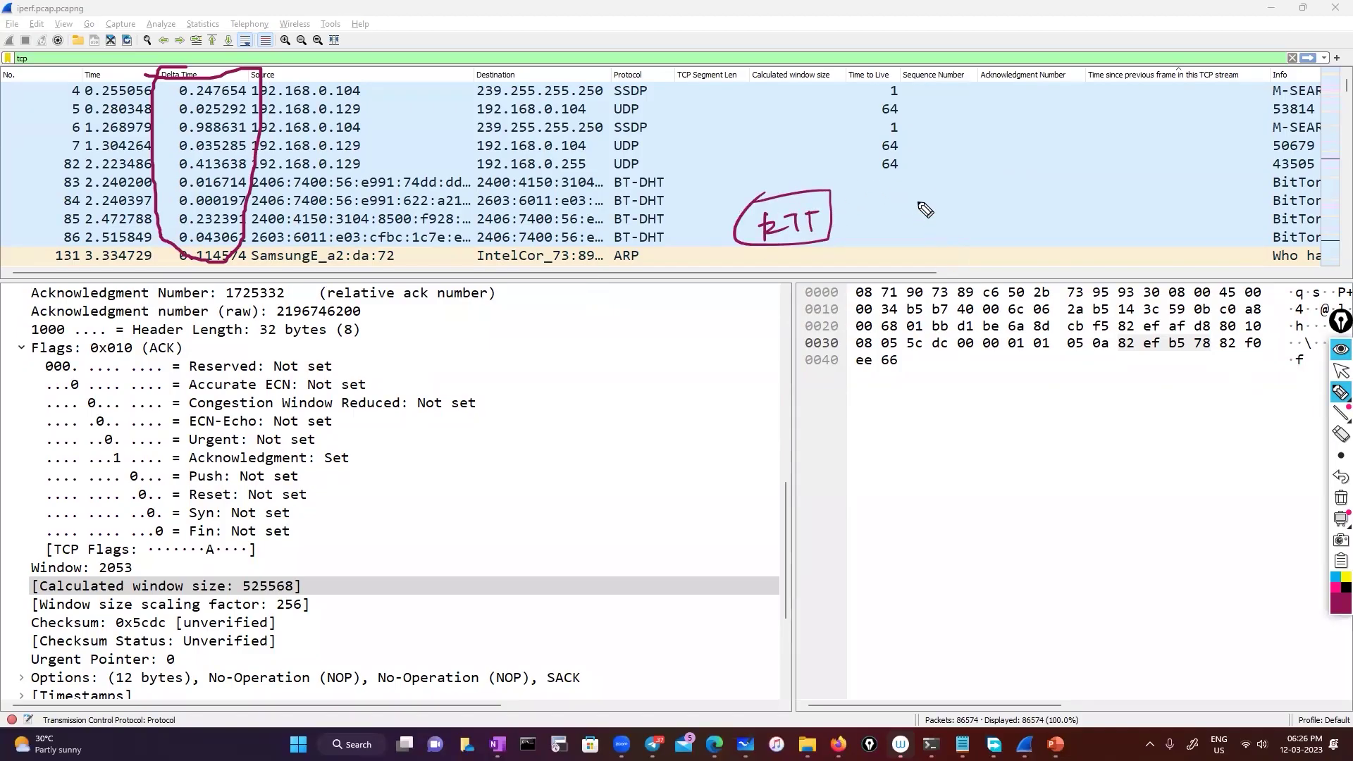
# Write "one way" beside the RTT note, sketch paths between S and D, and clear all annotations.
pyautogui.moveTo(925, 205)
pyautogui.mouseDown()
pyautogui.moveTo(916, 215)
pyautogui.moveTo(1000, 203)
pyautogui.moveTo(1018, 224)
pyautogui.moveTo(964, 248)
pyautogui.moveTo(992, 239)
pyautogui.mouseUp()
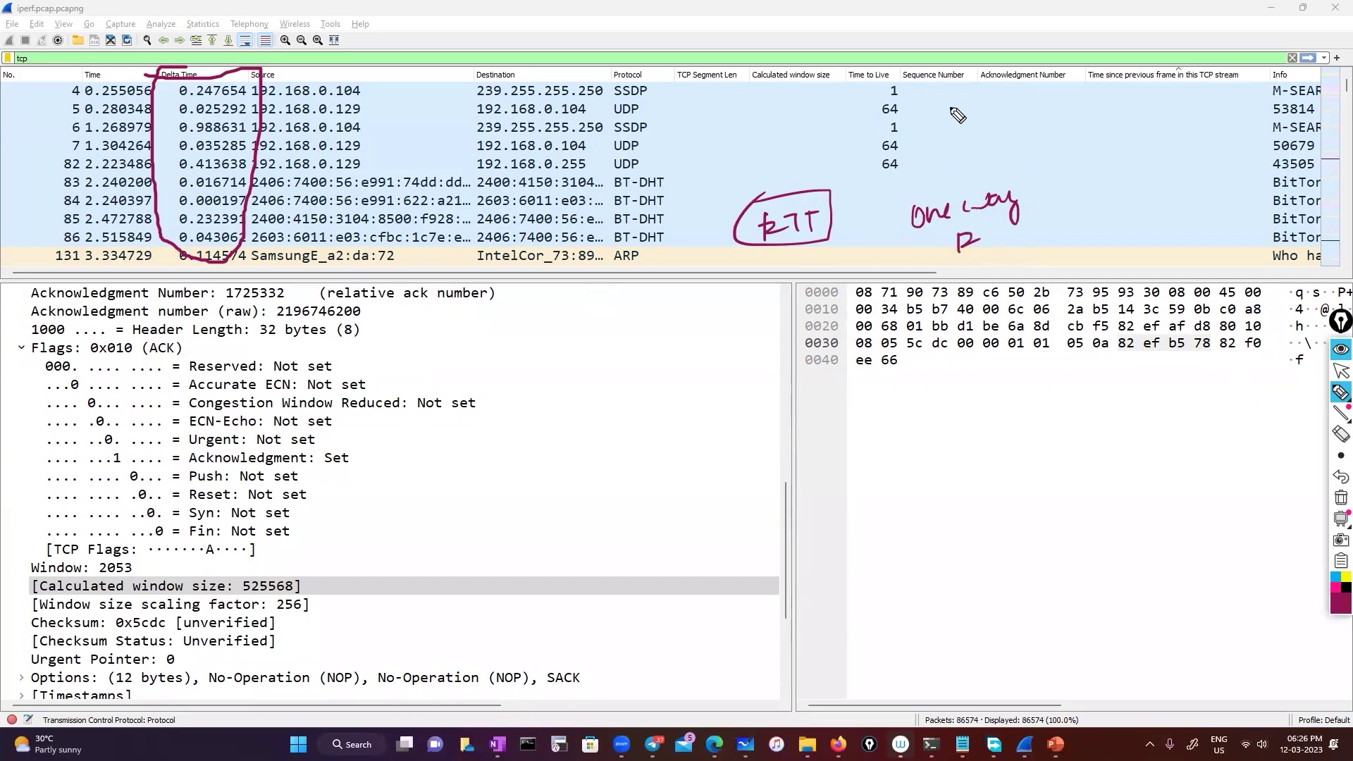
pyautogui.moveTo(954, 126)
pyautogui.mouseDown()
pyautogui.moveTo(1081, 108)
pyautogui.moveTo(961, 149)
pyautogui.moveTo(945, 128)
pyautogui.moveTo(937, 138)
pyautogui.moveTo(954, 104)
pyautogui.mouseUp()
pyautogui.click(1086, 121)
pyautogui.moveTo(1076, 106); pyautogui.dragTo(1104, 121)
pyautogui.moveTo(965, 141)
pyautogui.mouseDown()
pyautogui.moveTo(947, 162)
pyautogui.moveTo(969, 145)
pyautogui.mouseUp()
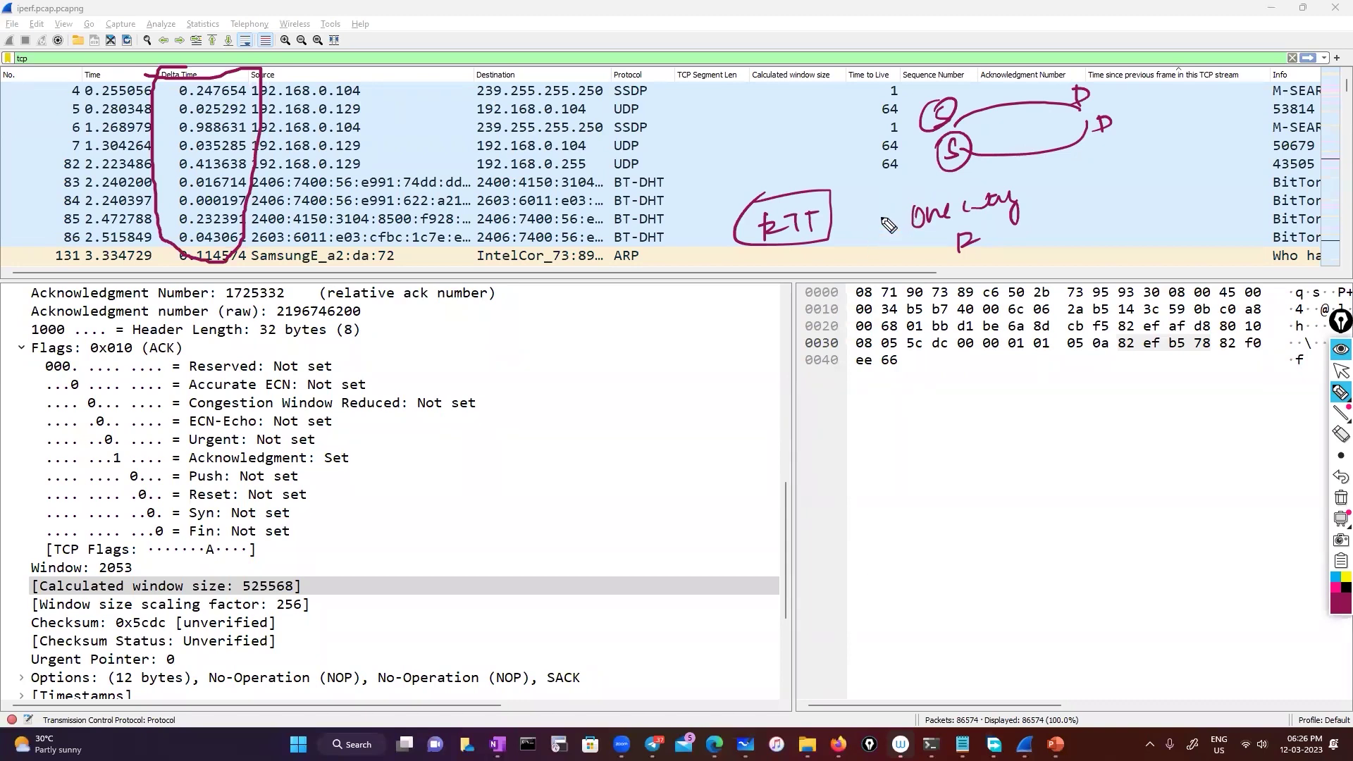
pyautogui.click(1340, 502)
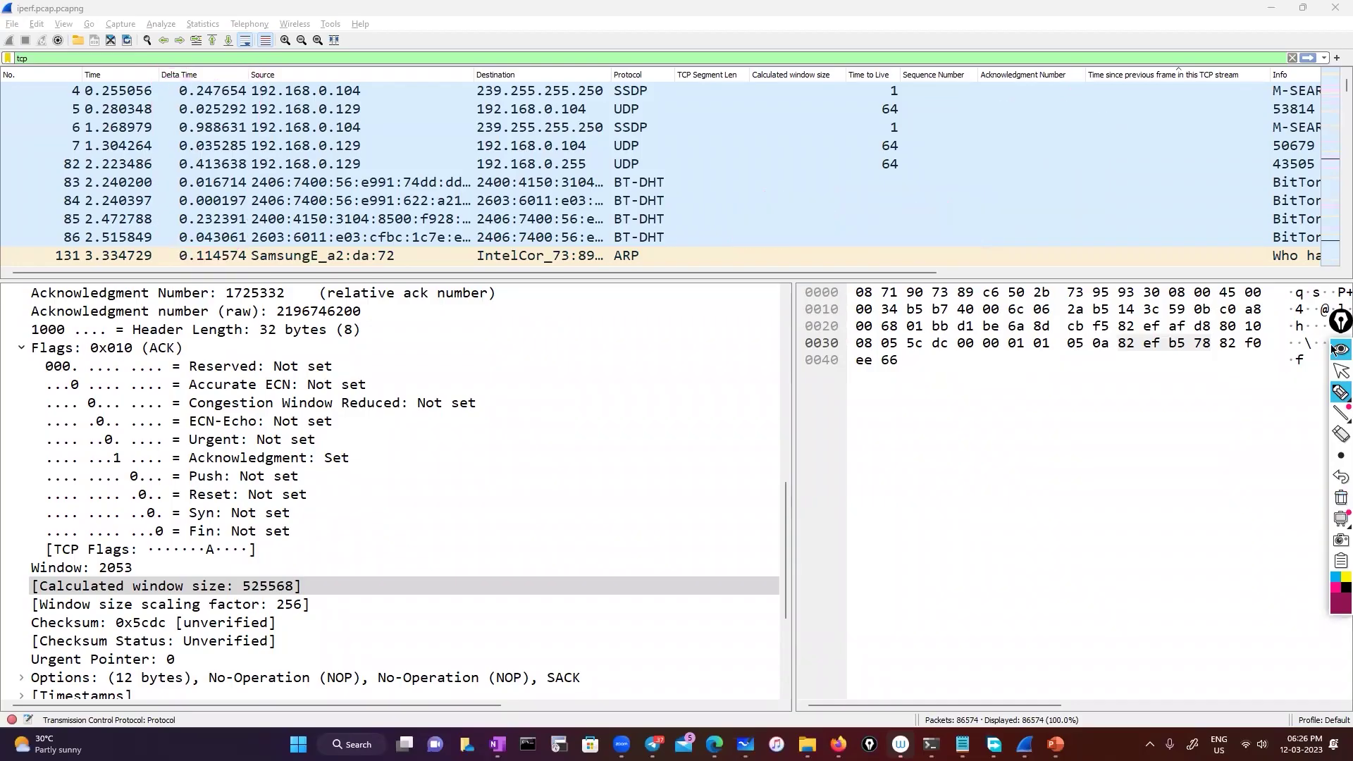
pyautogui.click(1340, 372)
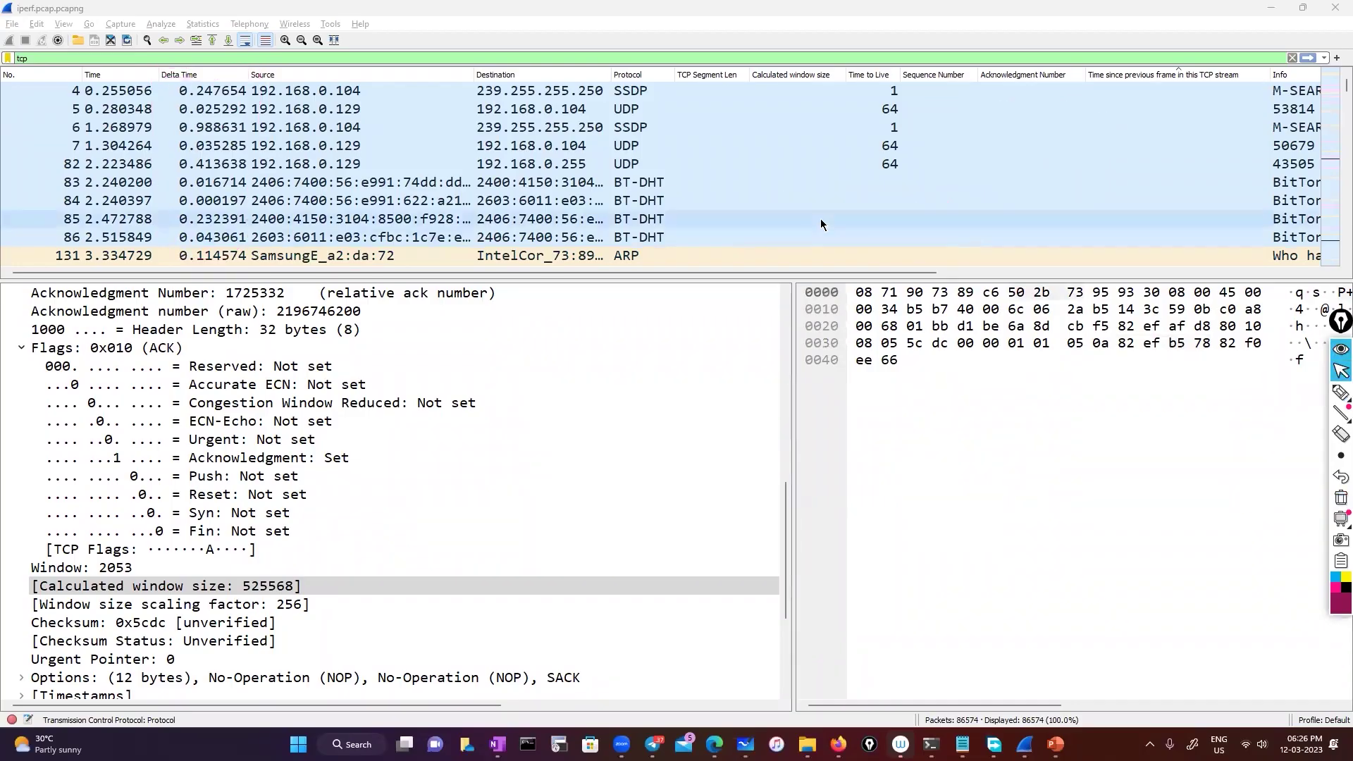
# Switch to the Command Prompt holding the 8.8.8.8 ping results, highlight the average round-trip time, and minimize the window.
pyautogui.moveTo(930, 744)
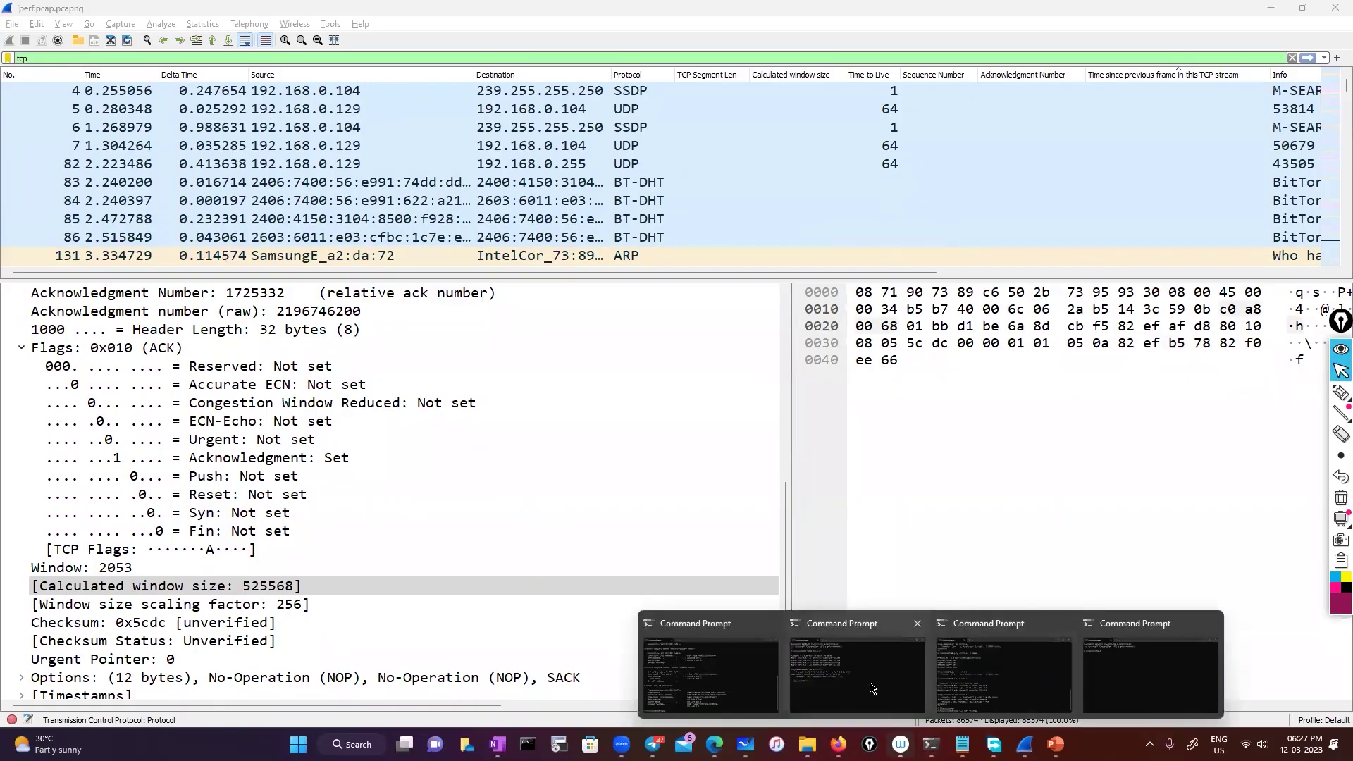
pyautogui.click(851, 666)
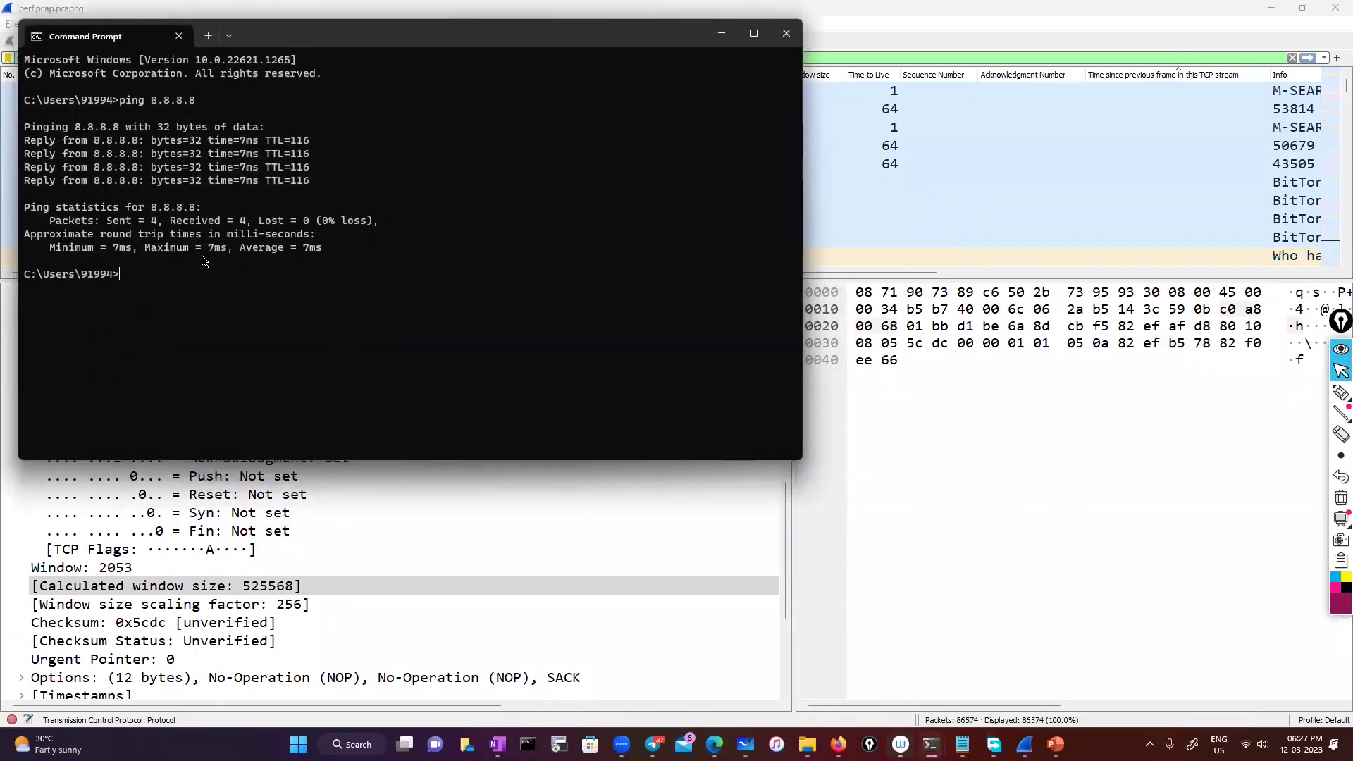
pyautogui.moveTo(236, 251); pyautogui.dragTo(324, 254)
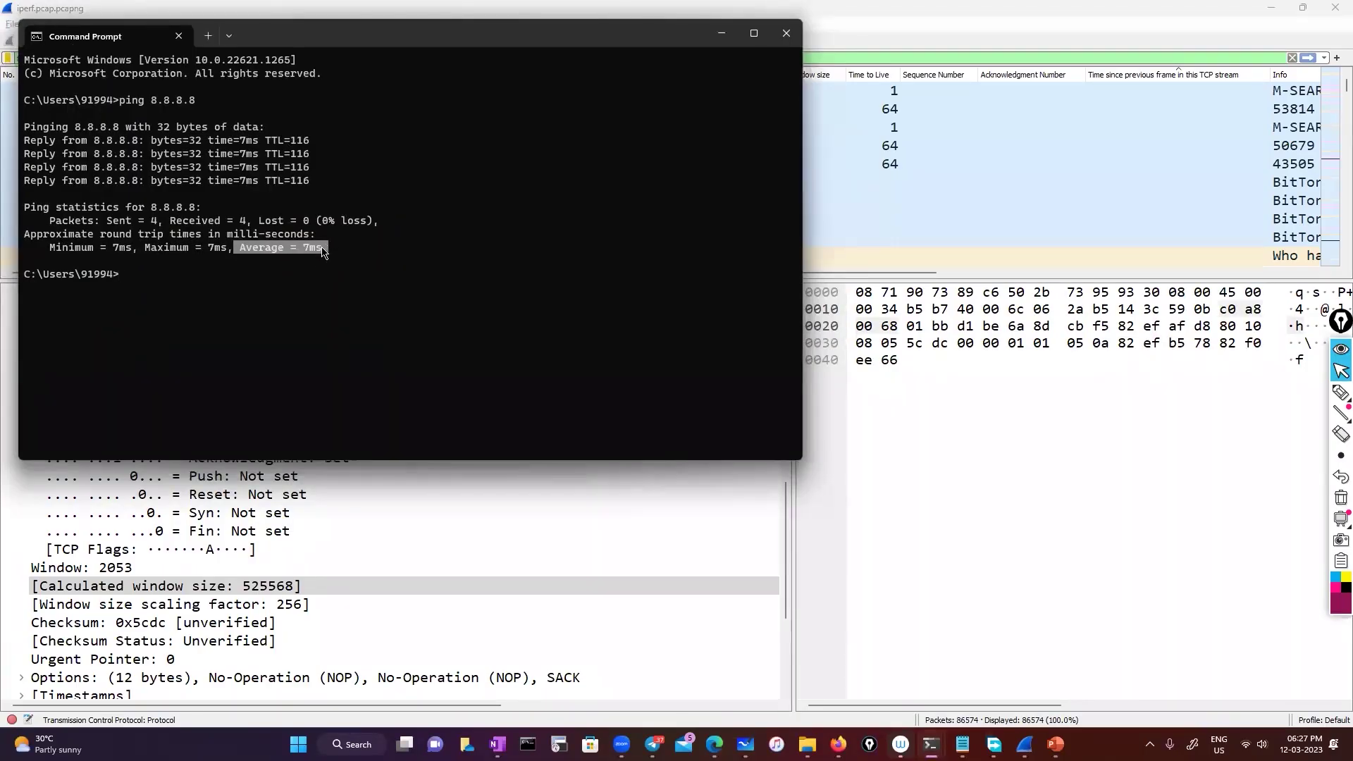
pyautogui.click(294, 292)
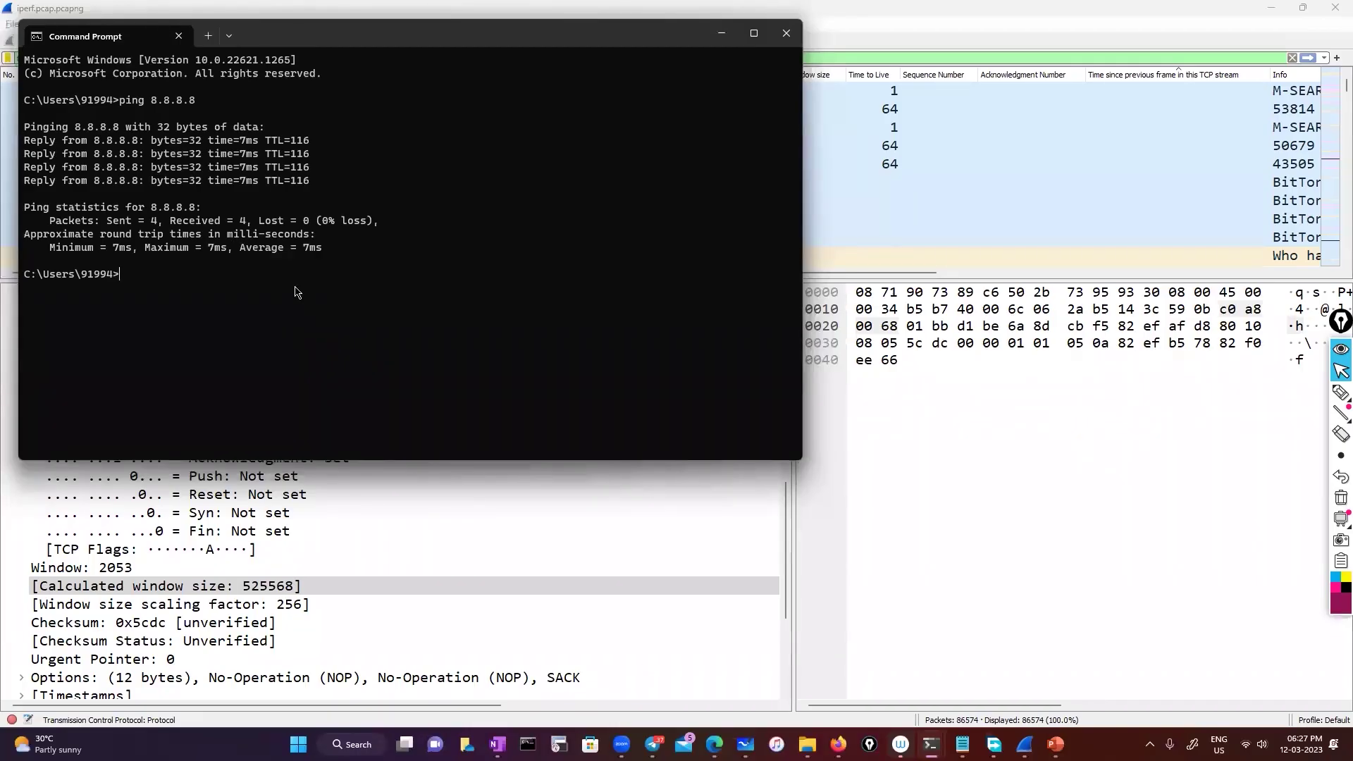
pyautogui.click(720, 33)
# Examine the source and destination addresses of packets 4 and 5 and the protocols of the neighbouring packets.
pyautogui.scroll(-3, 602, 196)
pyautogui.scroll(3, 603, 201)
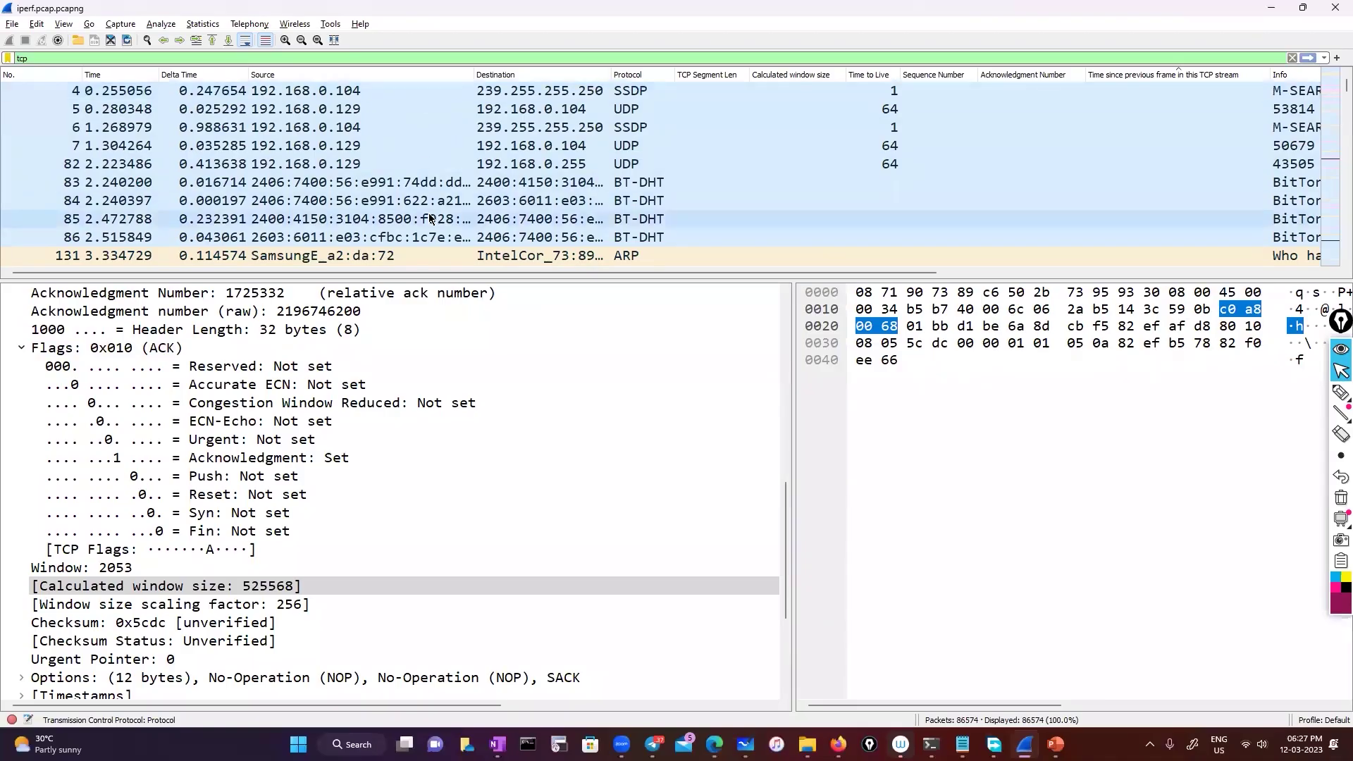
pyautogui.click(387, 93)
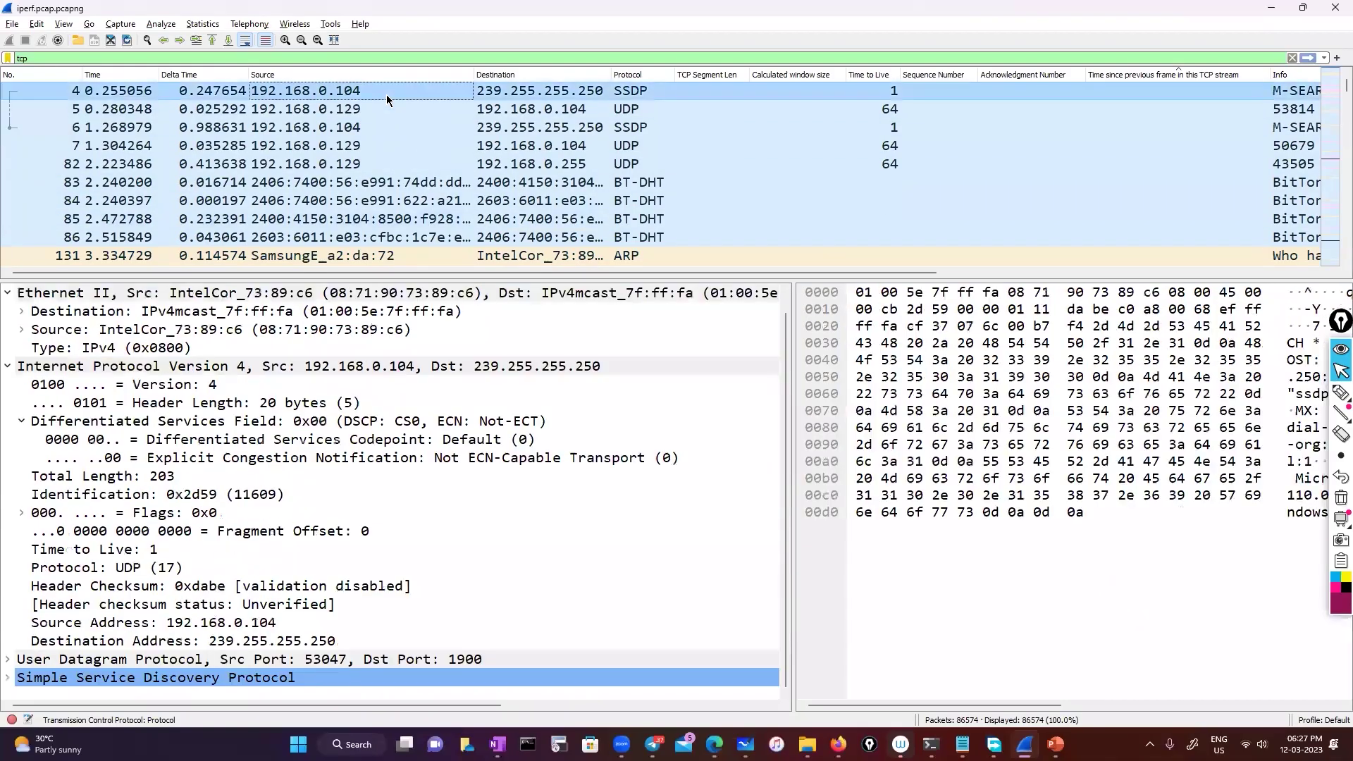
pyautogui.click(558, 94)
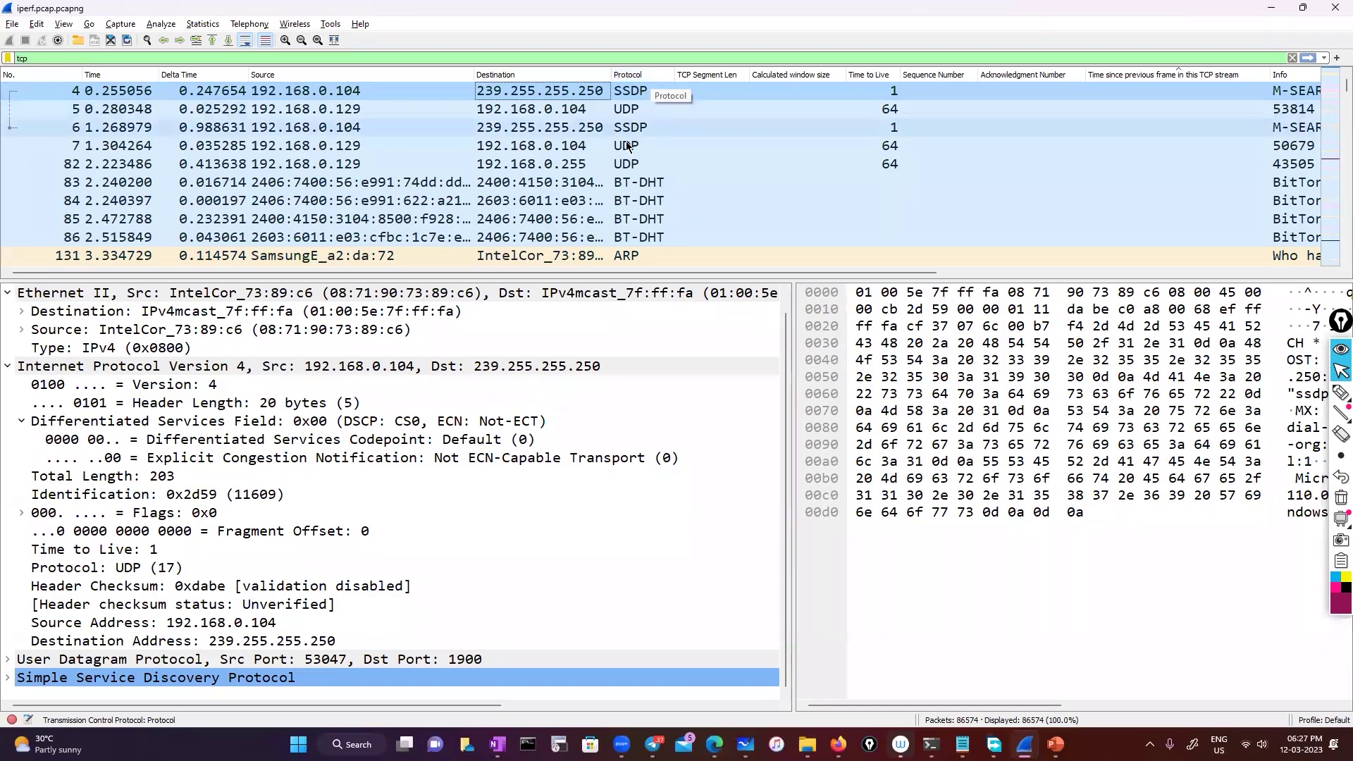
pyautogui.scroll(-3, 643, 179)
pyautogui.scroll(3, 642, 179)
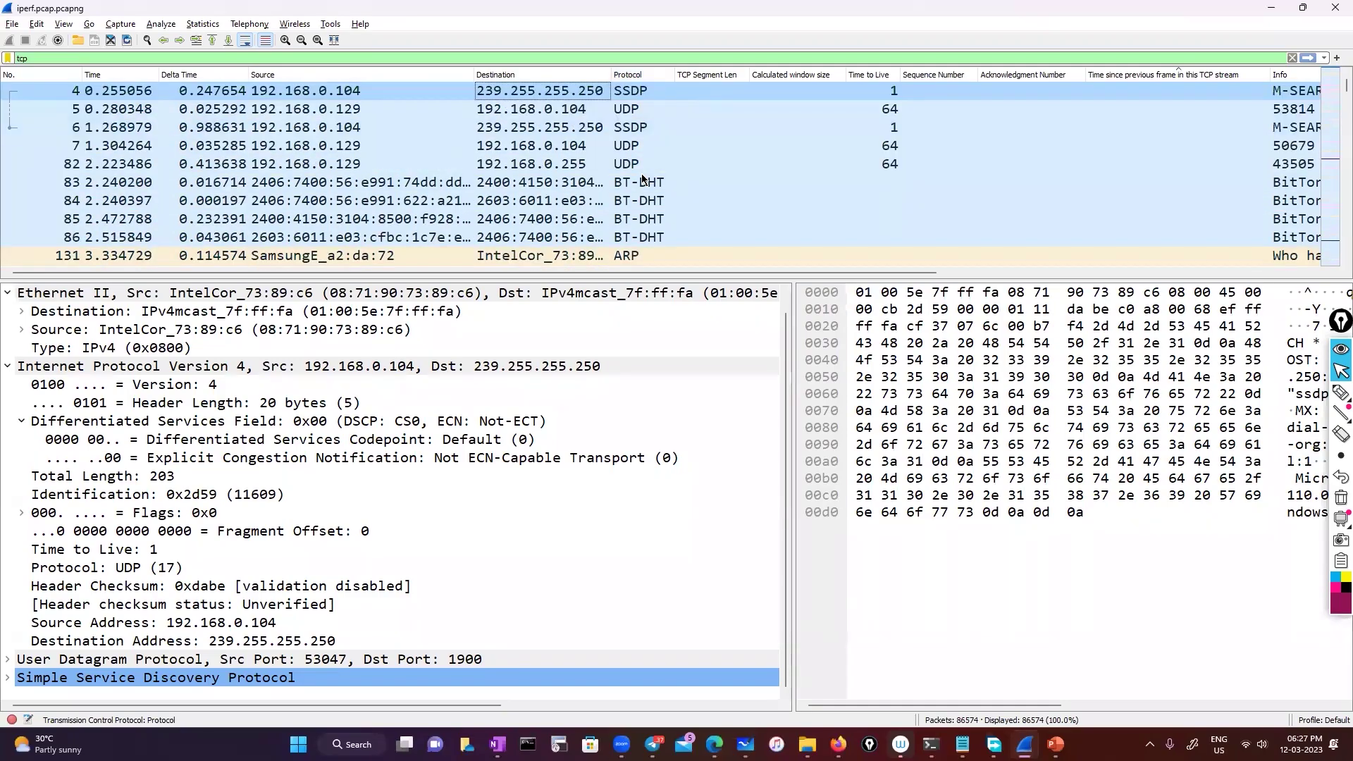
pyautogui.scroll(-2, 642, 179)
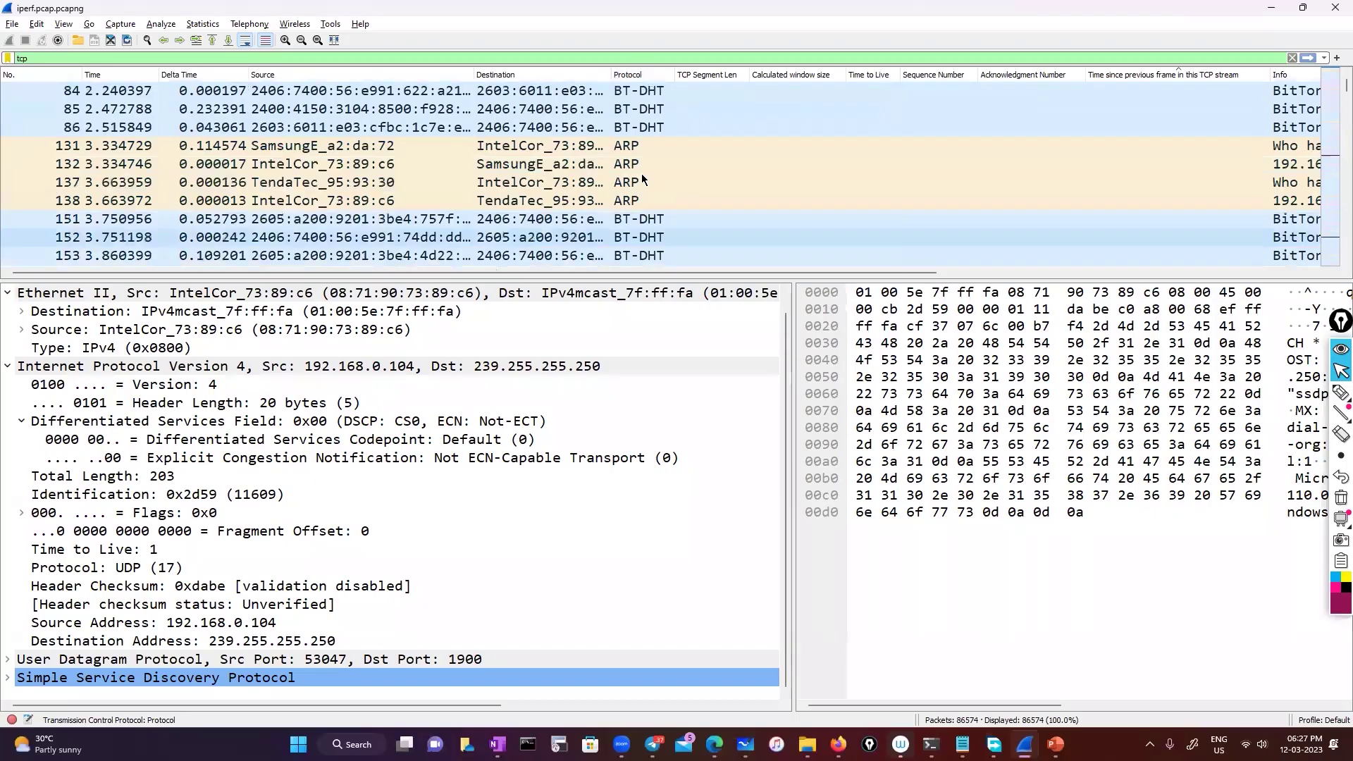
pyautogui.scroll(2, 641, 180)
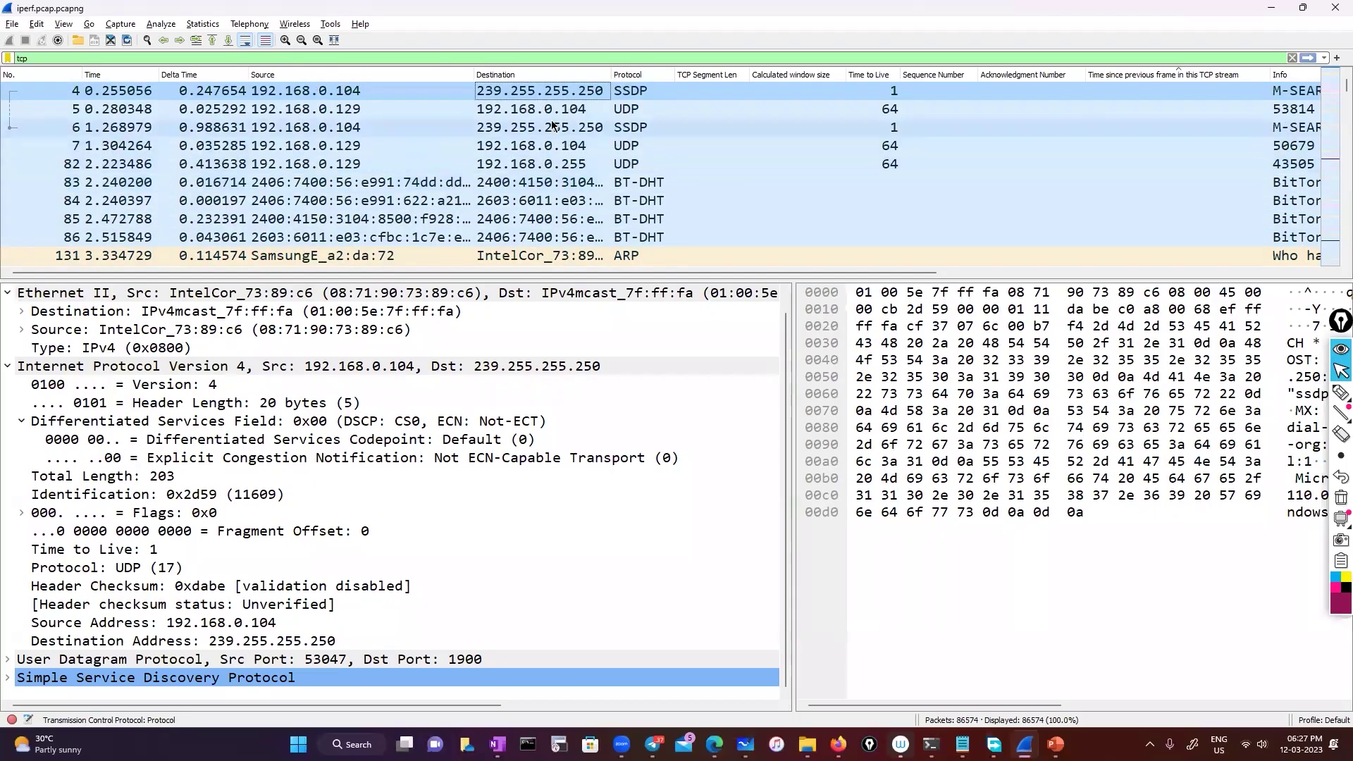
pyautogui.click(370, 110)
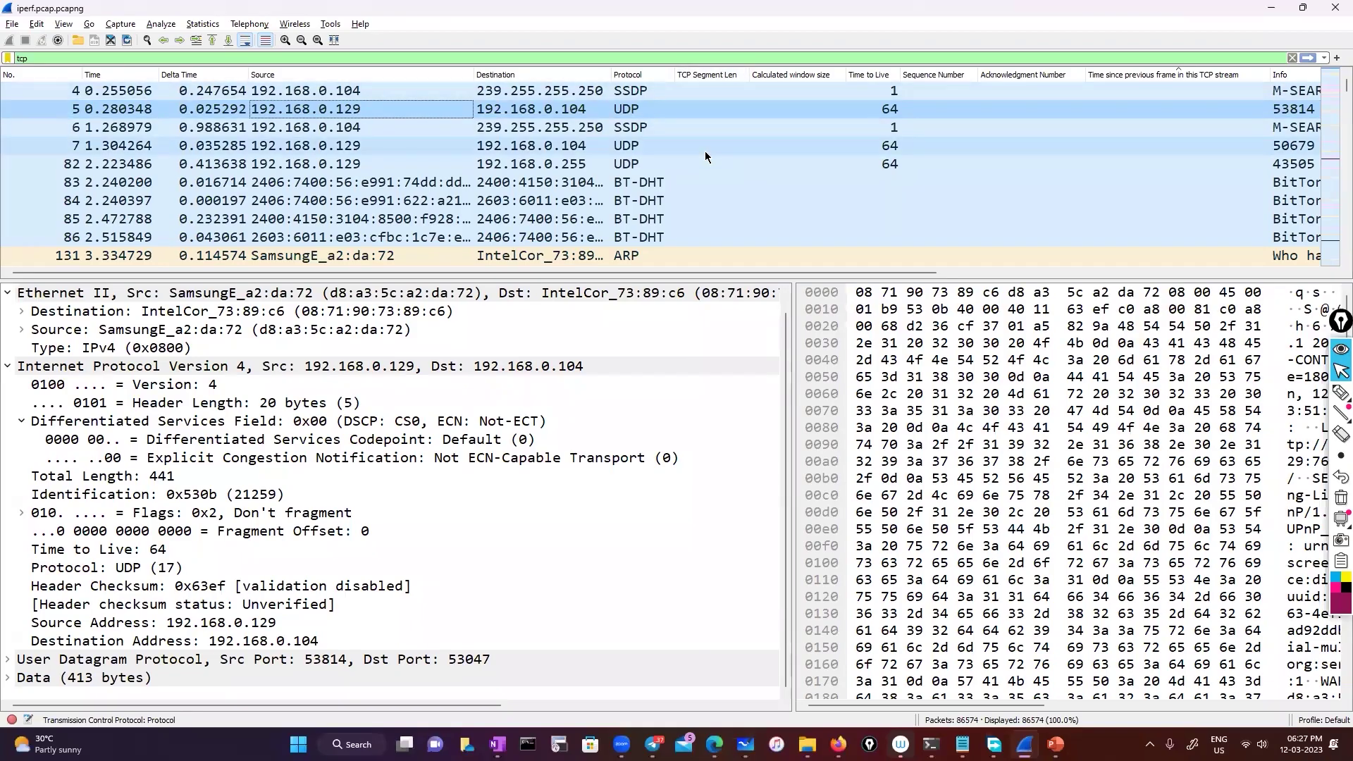
# Handwrite a boxed "N" with "packets – IP packets" and, beneath it, a boxed "Data" pointing to "Frames".
pyautogui.click(1339, 398)
pyautogui.click(1339, 397)
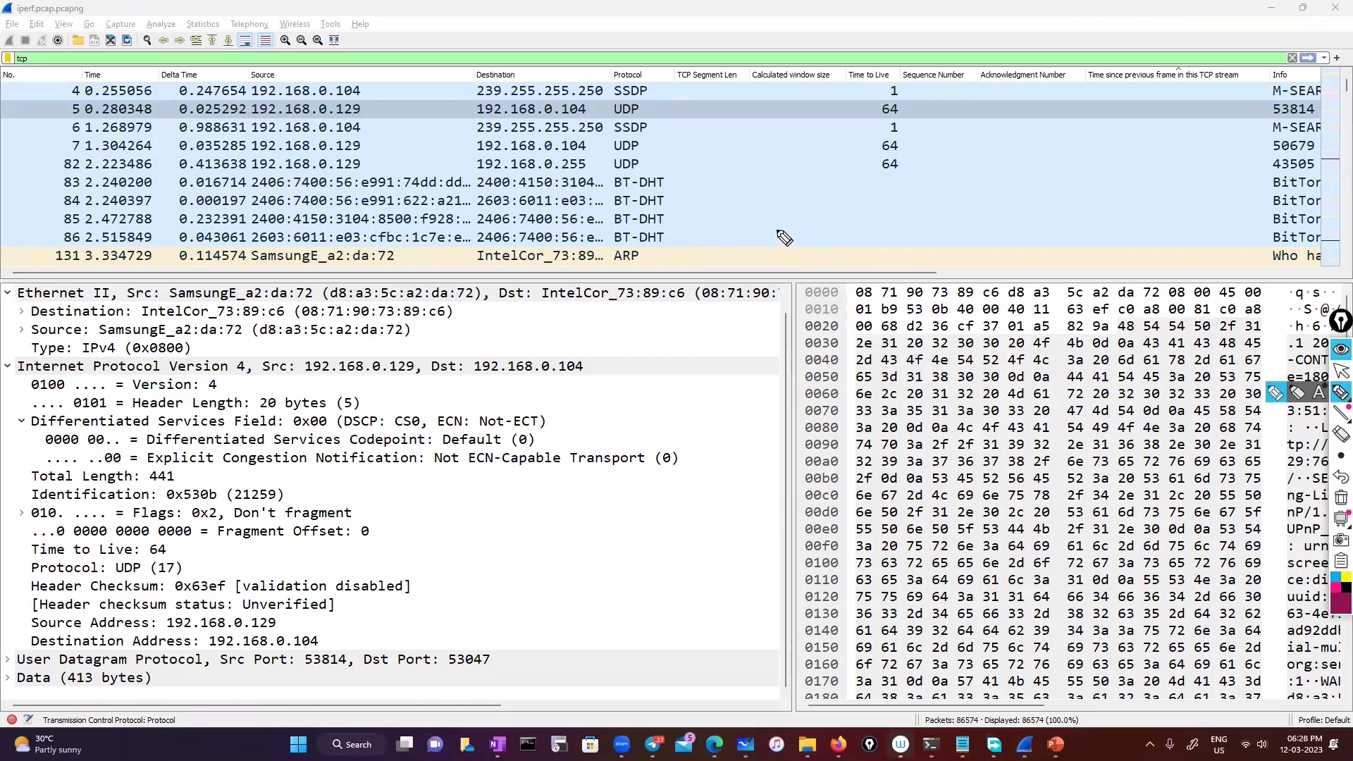
pyautogui.moveTo(770, 229)
pyautogui.mouseDown()
pyautogui.moveTo(859, 252)
pyautogui.moveTo(1041, 228)
pyautogui.moveTo(1211, 229)
pyautogui.mouseUp()
pyautogui.moveTo(803, 248); pyautogui.dragTo(820, 232)
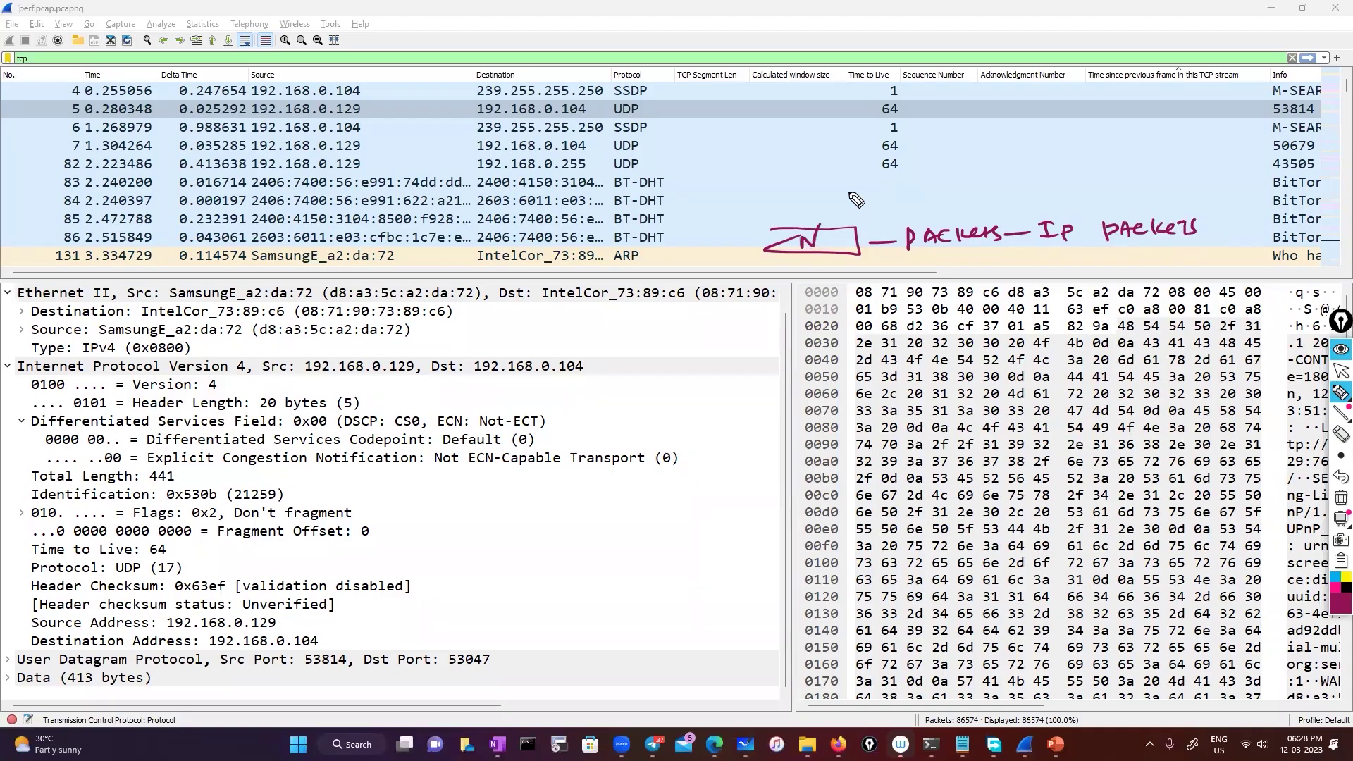
pyautogui.moveTo(792, 277)
pyautogui.mouseDown()
pyautogui.moveTo(823, 258)
pyautogui.moveTo(835, 271)
pyautogui.mouseUp()
pyautogui.moveTo(861, 274); pyautogui.dragTo(1051, 263)
# Write a boxed "TRANSPORT – TCP/UDP" above the network layer note, add "DNS" under UDP, and circle UDP in the Protocol column.
pyautogui.moveTo(798, 185)
pyautogui.mouseDown()
pyautogui.moveTo(822, 184)
pyautogui.moveTo(808, 206)
pyautogui.mouseUp()
pyautogui.moveTo(835, 190)
pyautogui.mouseDown()
pyautogui.moveTo(843, 209)
pyautogui.moveTo(881, 197)
pyautogui.moveTo(872, 184)
pyautogui.moveTo(903, 201)
pyautogui.moveTo(937, 176)
pyautogui.moveTo(973, 190)
pyautogui.moveTo(874, 174)
pyautogui.mouseUp()
pyautogui.moveTo(1004, 181); pyautogui.dragTo(1064, 155)
pyautogui.moveTo(1051, 157)
pyautogui.mouseDown()
pyautogui.moveTo(1045, 180)
pyautogui.moveTo(1067, 176)
pyautogui.mouseUp()
pyautogui.moveTo(1078, 178); pyautogui.dragTo(1079, 152)
pyautogui.moveTo(1080, 152)
pyautogui.mouseDown()
pyautogui.moveTo(1082, 168)
pyautogui.moveTo(1131, 175)
pyautogui.moveTo(1156, 159)
pyautogui.moveTo(1180, 170)
pyautogui.moveTo(1176, 156)
pyautogui.mouseUp()
pyautogui.moveTo(634, 128)
pyautogui.mouseDown()
pyautogui.moveTo(599, 145)
pyautogui.moveTo(634, 161)
pyautogui.moveTo(658, 136)
pyautogui.moveTo(607, 169)
pyautogui.moveTo(662, 153)
pyautogui.mouseUp()
pyautogui.moveTo(1164, 172)
pyautogui.mouseDown()
pyautogui.moveTo(1185, 187)
pyautogui.moveTo(1242, 184)
pyautogui.moveTo(1209, 206)
pyautogui.mouseUp()
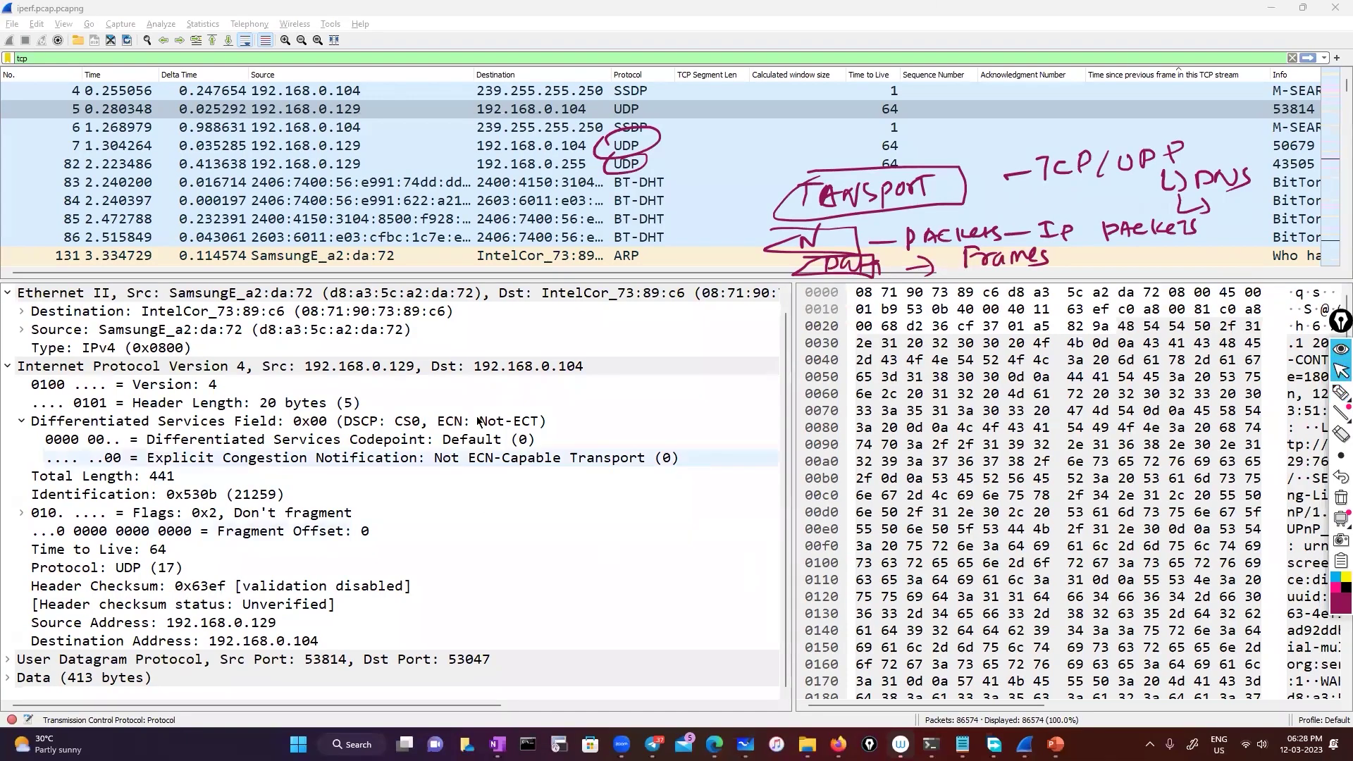
# Inspect packet 7 by collapsing its Internet Protocol Version 4 section, expanding User Datagram Protocol, and selecting the UDP payload.
pyautogui.click(337, 150)
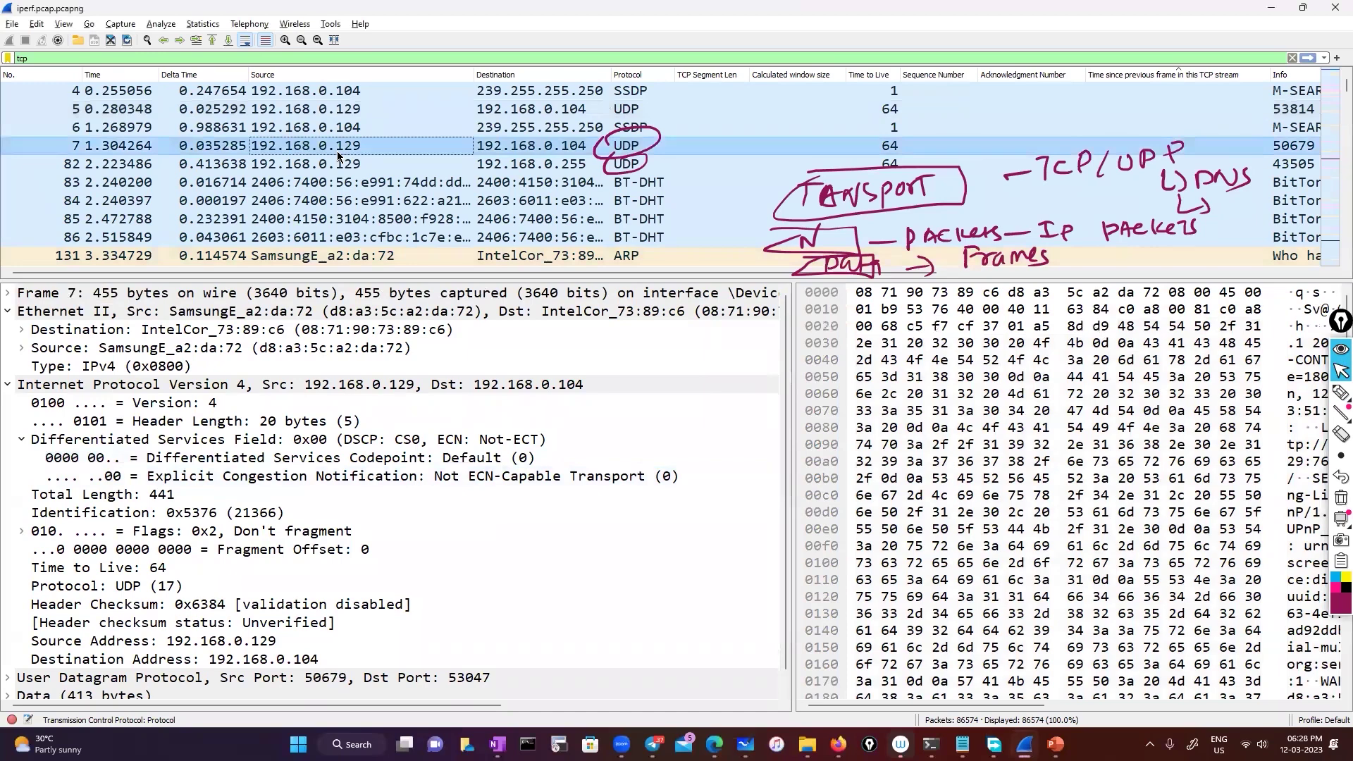
pyautogui.click(9, 385)
pyautogui.click(9, 404)
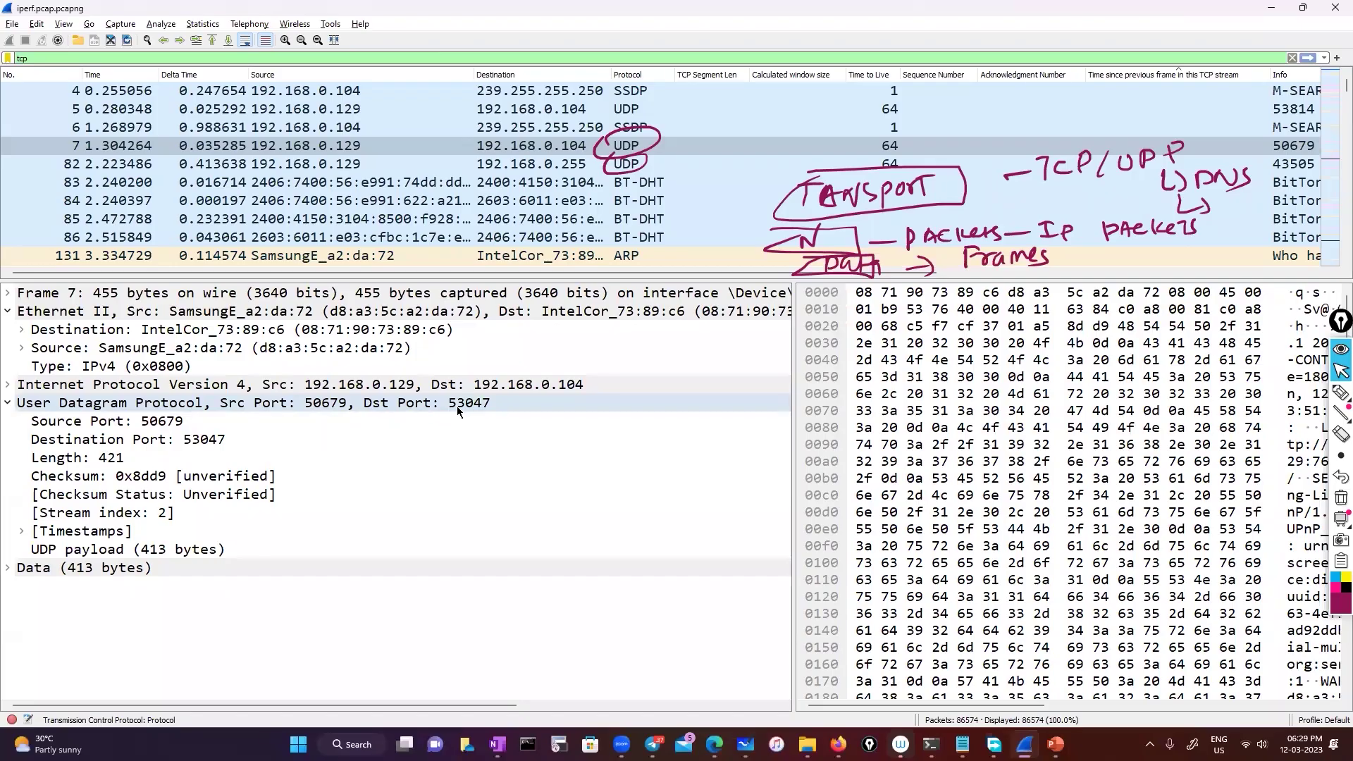
pyautogui.click(139, 560)
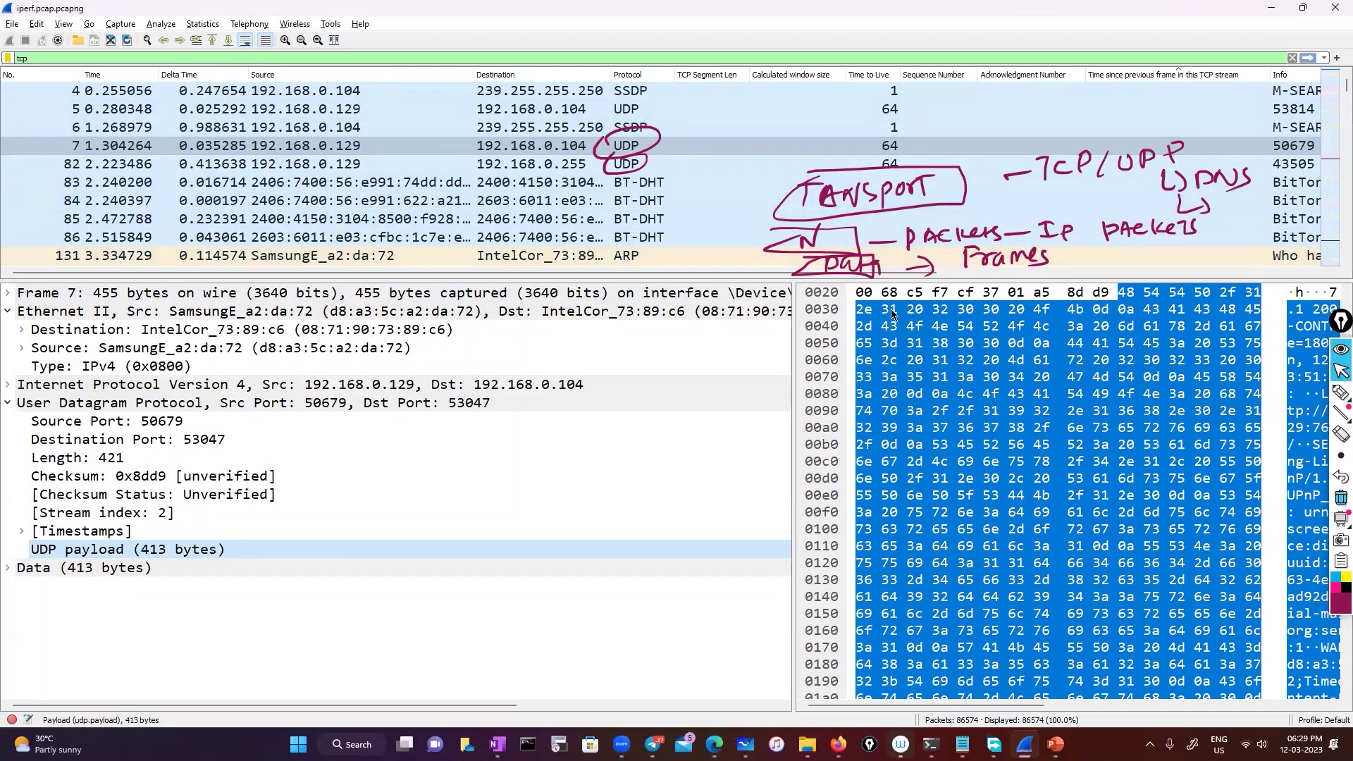
# Clear the layer annotations and handwrite "Transport" with a boxed "segments" beside it over the packet list.
pyautogui.click(1341, 498)
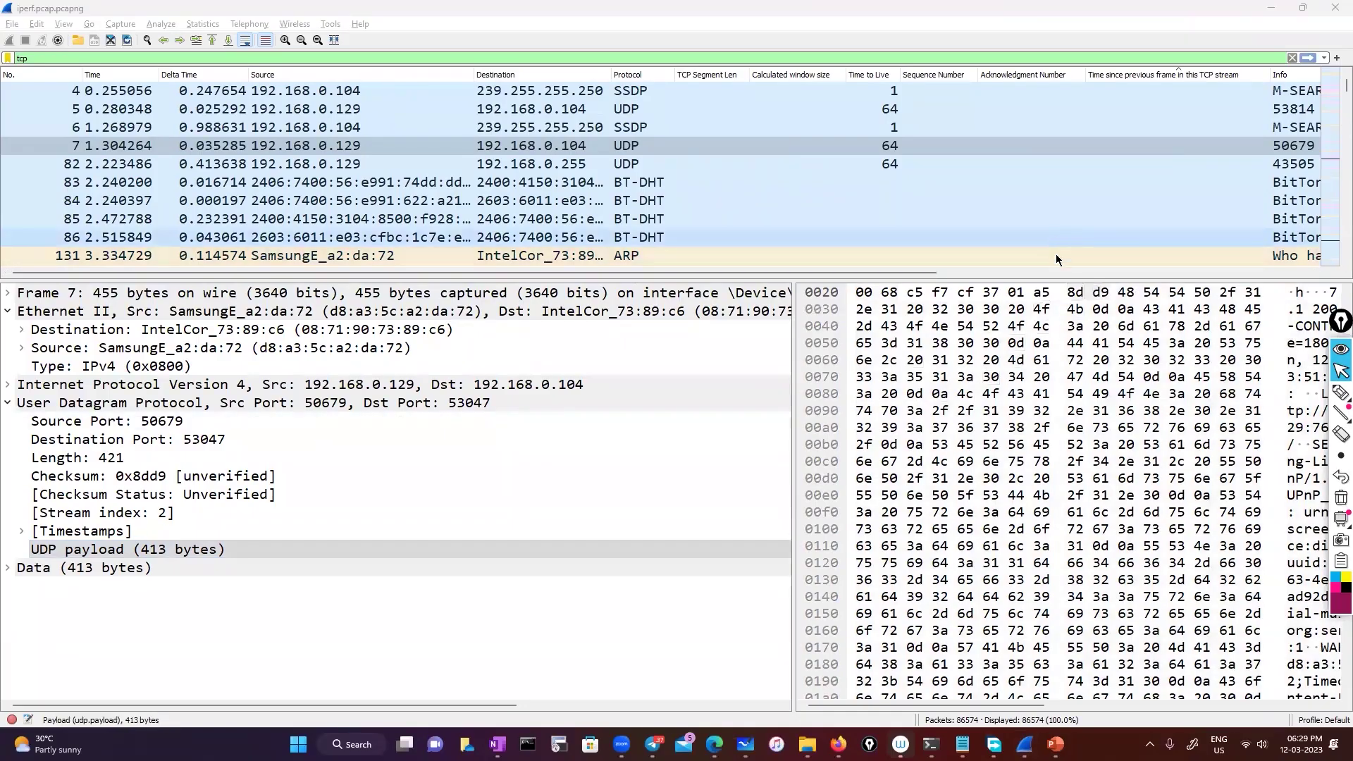
pyautogui.click(1339, 394)
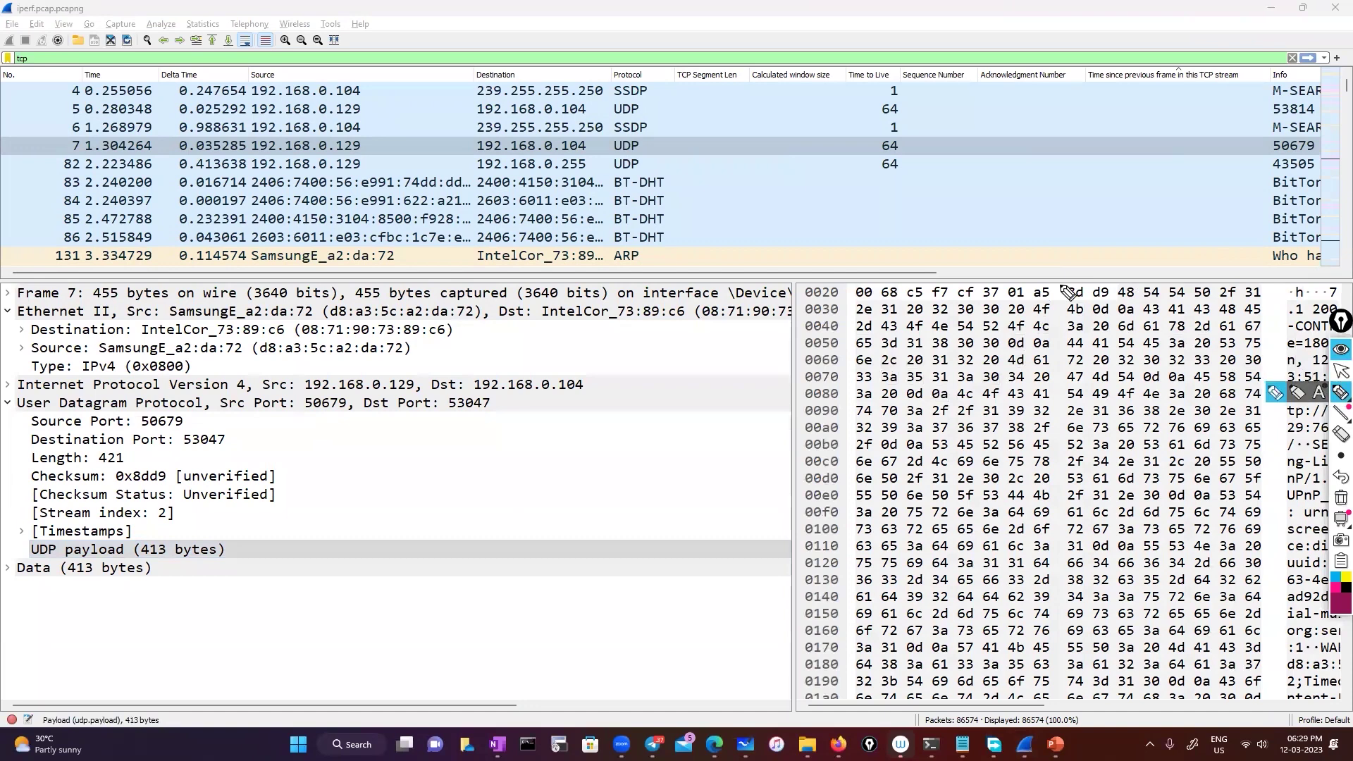
pyautogui.moveTo(812, 217); pyautogui.dragTo(1104, 183)
pyautogui.moveTo(992, 165); pyautogui.dragTo(1104, 159)
pyautogui.moveTo(969, 205); pyautogui.dragTo(974, 163)
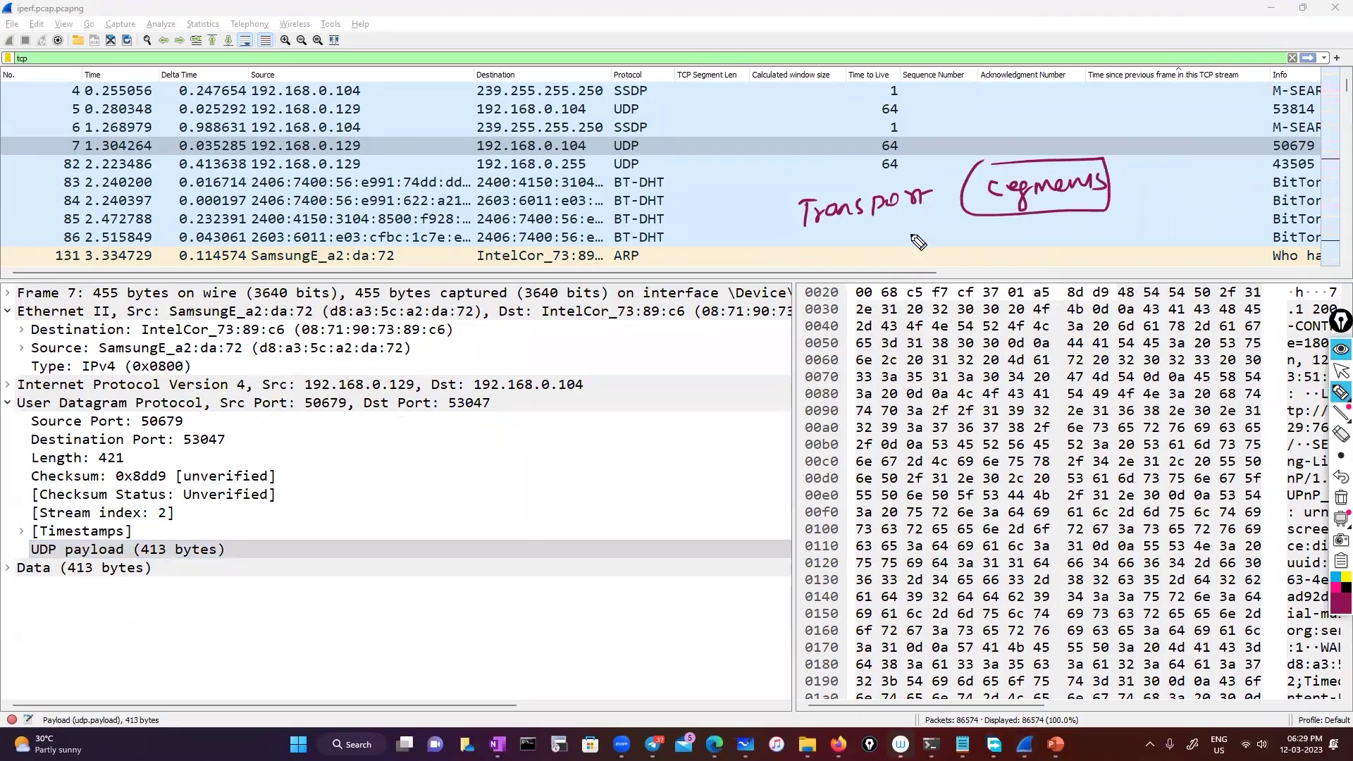
# Handwrite a boxed note with an arrow beneath "Transport", and add a smaller boxed "segment" above the boxed "segments".
pyautogui.moveTo(849, 239)
pyautogui.mouseDown()
pyautogui.moveTo(851, 250)
pyautogui.moveTo(909, 257)
pyautogui.moveTo(891, 224)
pyautogui.moveTo(937, 265)
pyautogui.moveTo(992, 257)
pyautogui.mouseUp()
pyautogui.moveTo(978, 248); pyautogui.dragTo(976, 269)
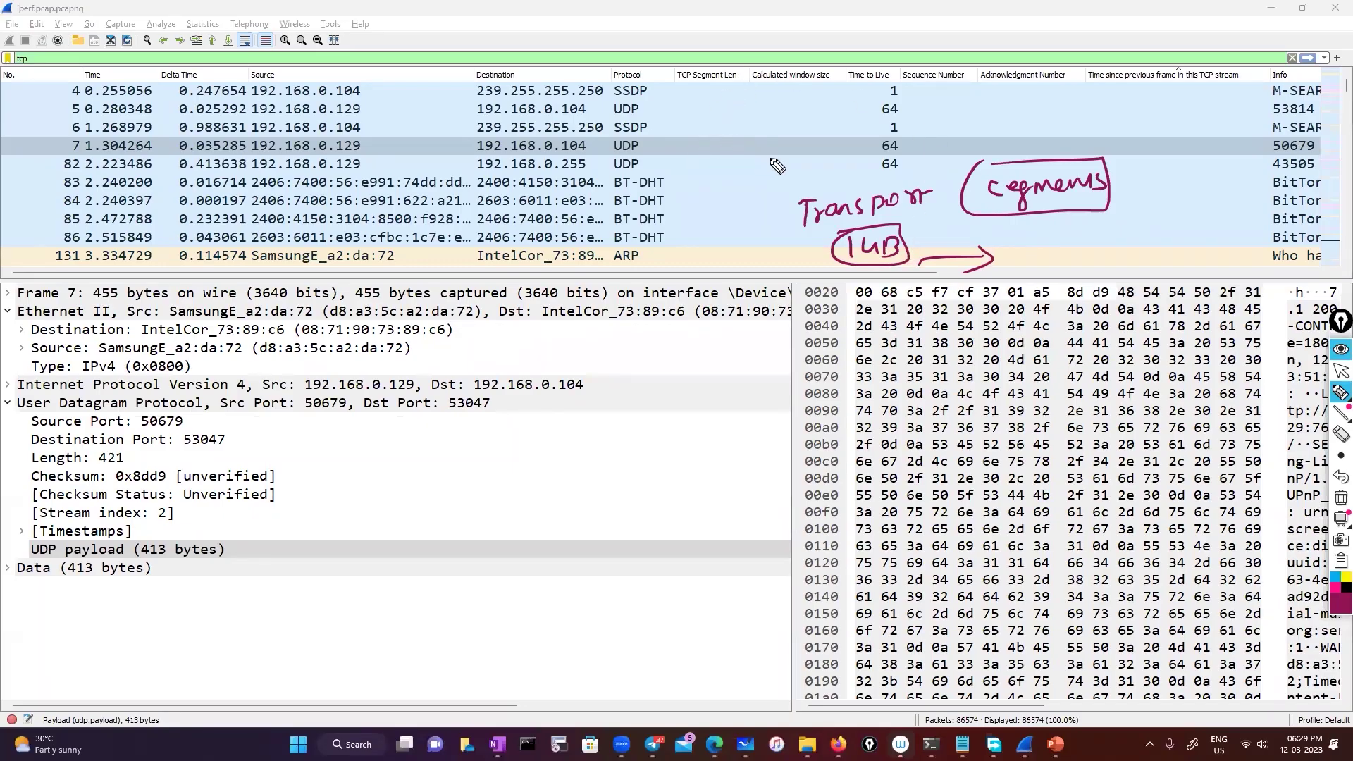
pyautogui.moveTo(1011, 106)
pyautogui.mouseDown()
pyautogui.moveTo(1105, 100)
pyautogui.moveTo(1005, 129)
pyautogui.moveTo(1009, 105)
pyautogui.moveTo(1094, 115)
pyautogui.mouseUp()
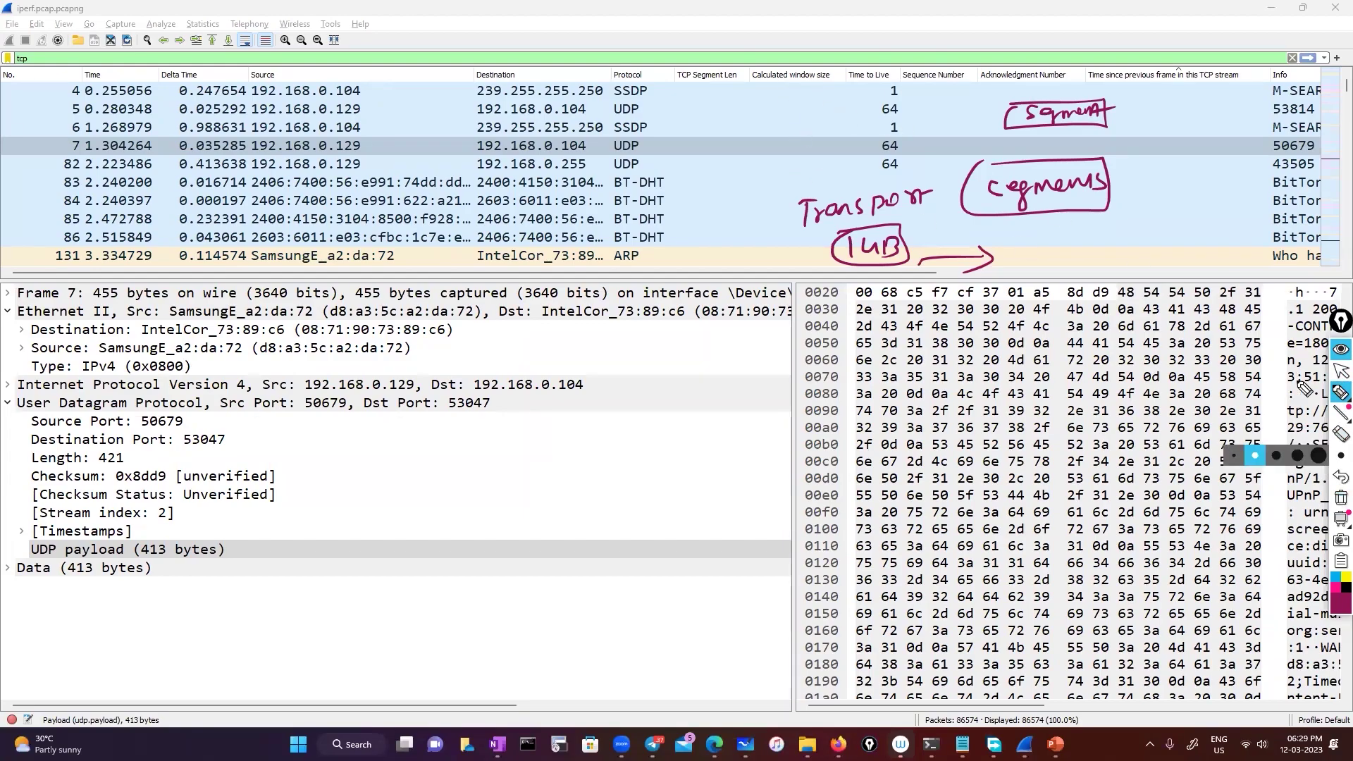
# Clear the annotations and inspect the TCP segment length of packet 13629 and the calculated window size of packet 13628.
pyautogui.click(1341, 505)
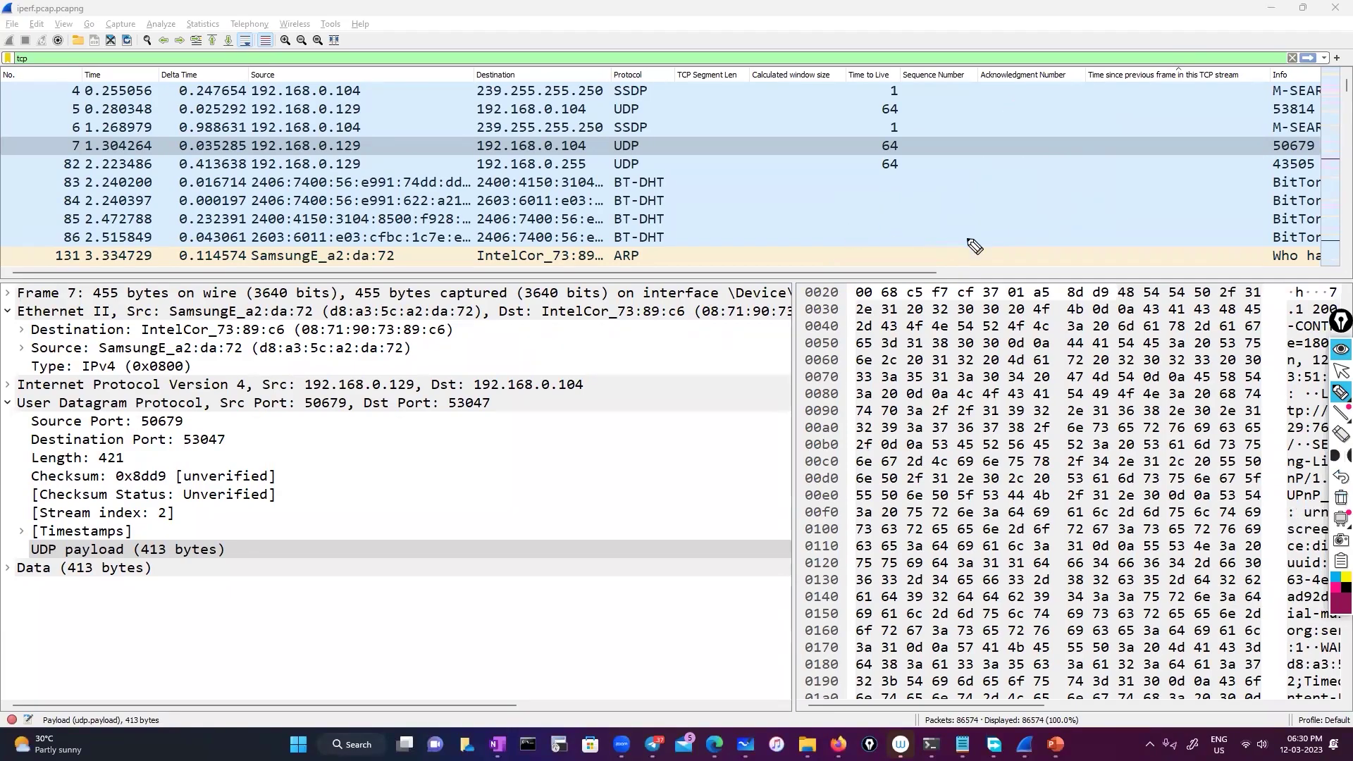
pyautogui.click(1341, 371)
pyautogui.scroll(-15, 1044, 224)
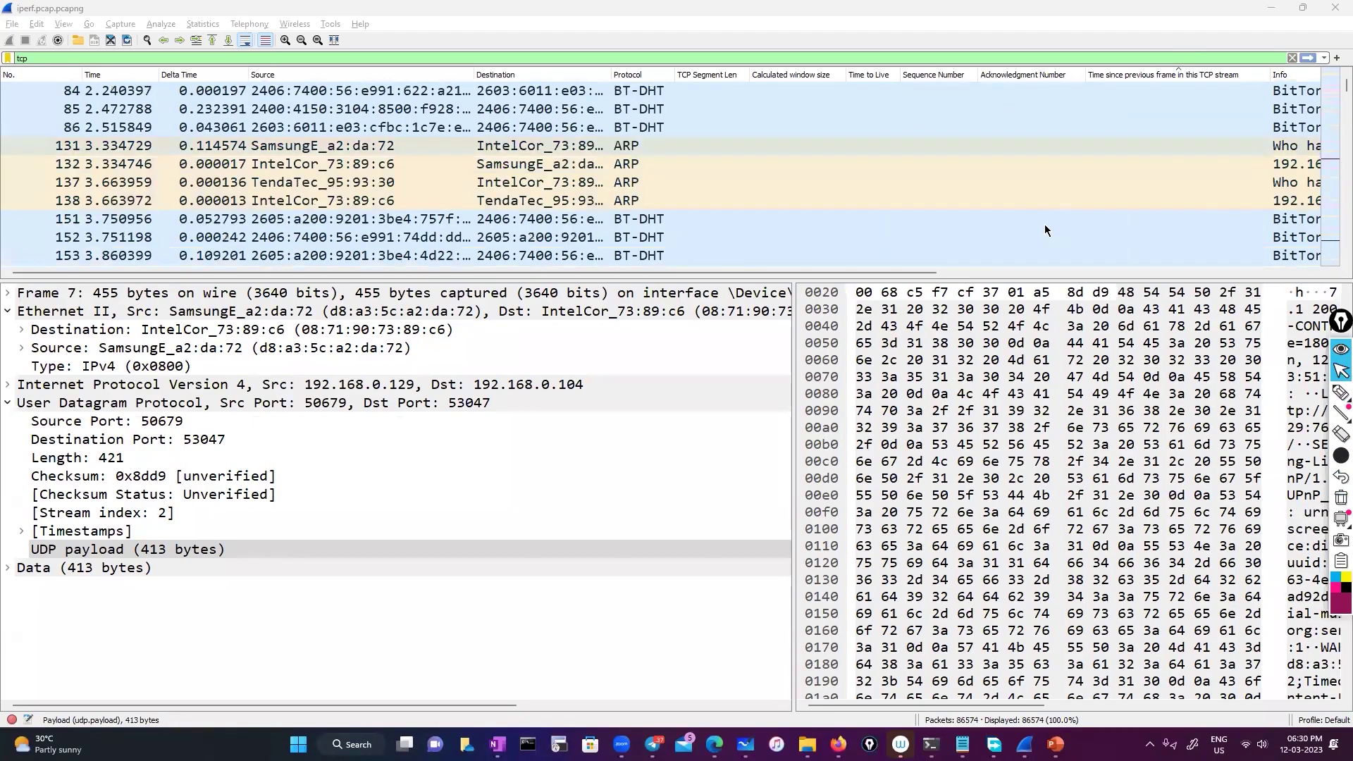
pyautogui.scroll(-15, 1331, 83)
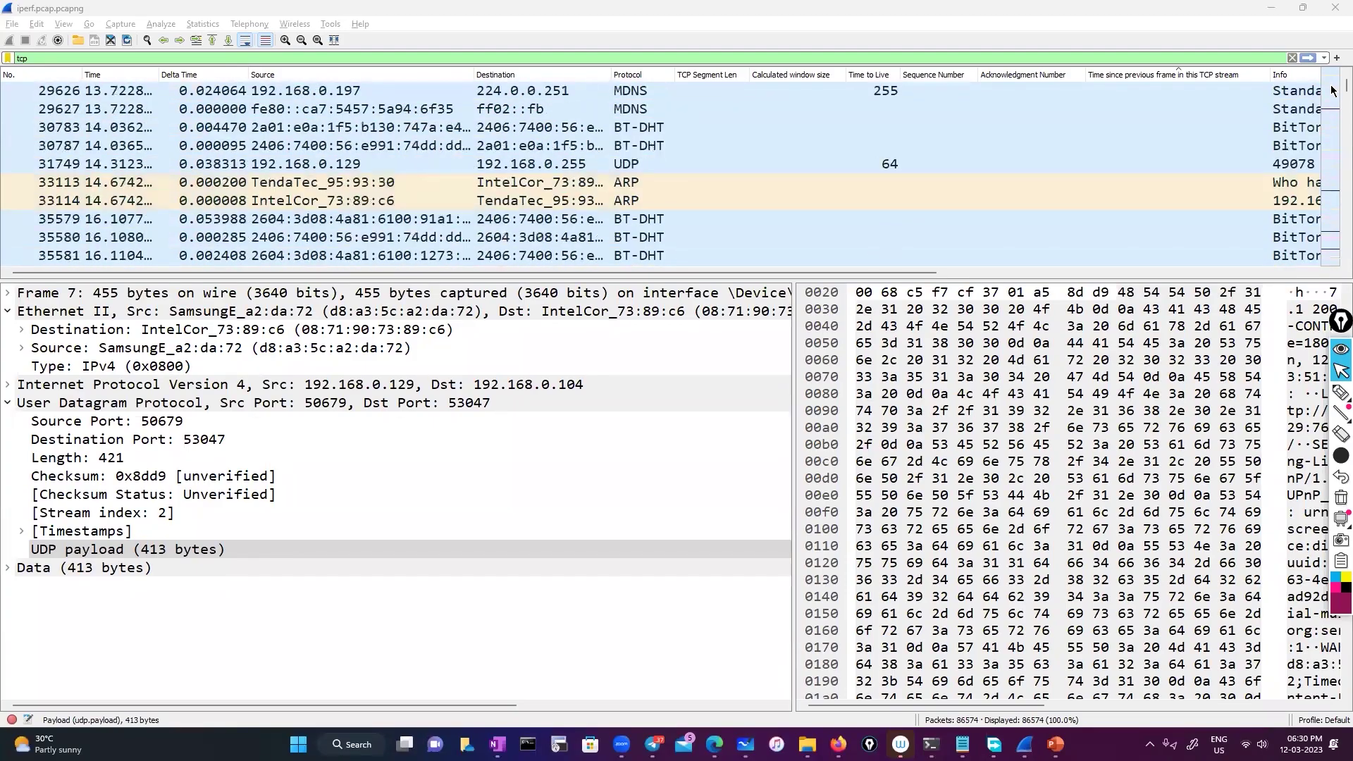
pyautogui.scroll(-15, 841, 190)
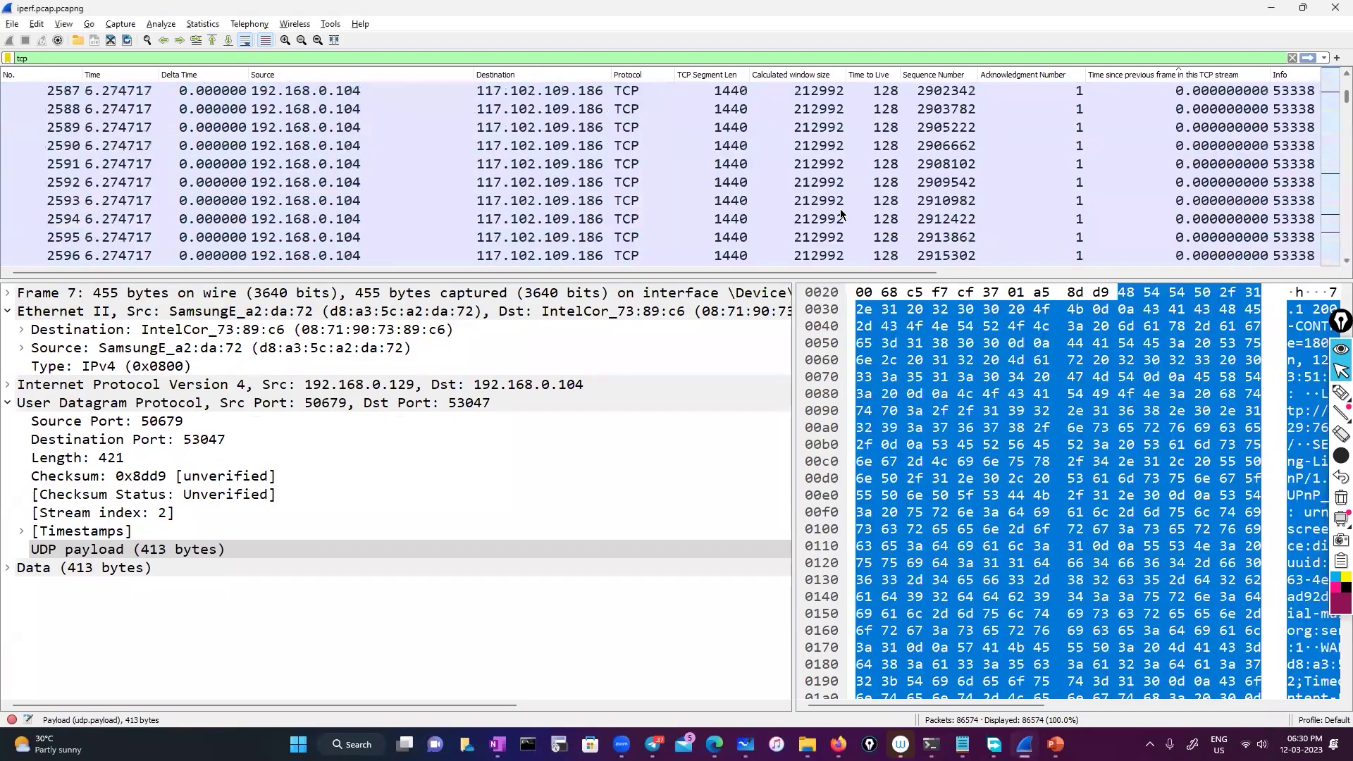
pyautogui.scroll(4, 825, 179)
pyautogui.scroll(4, 825, 182)
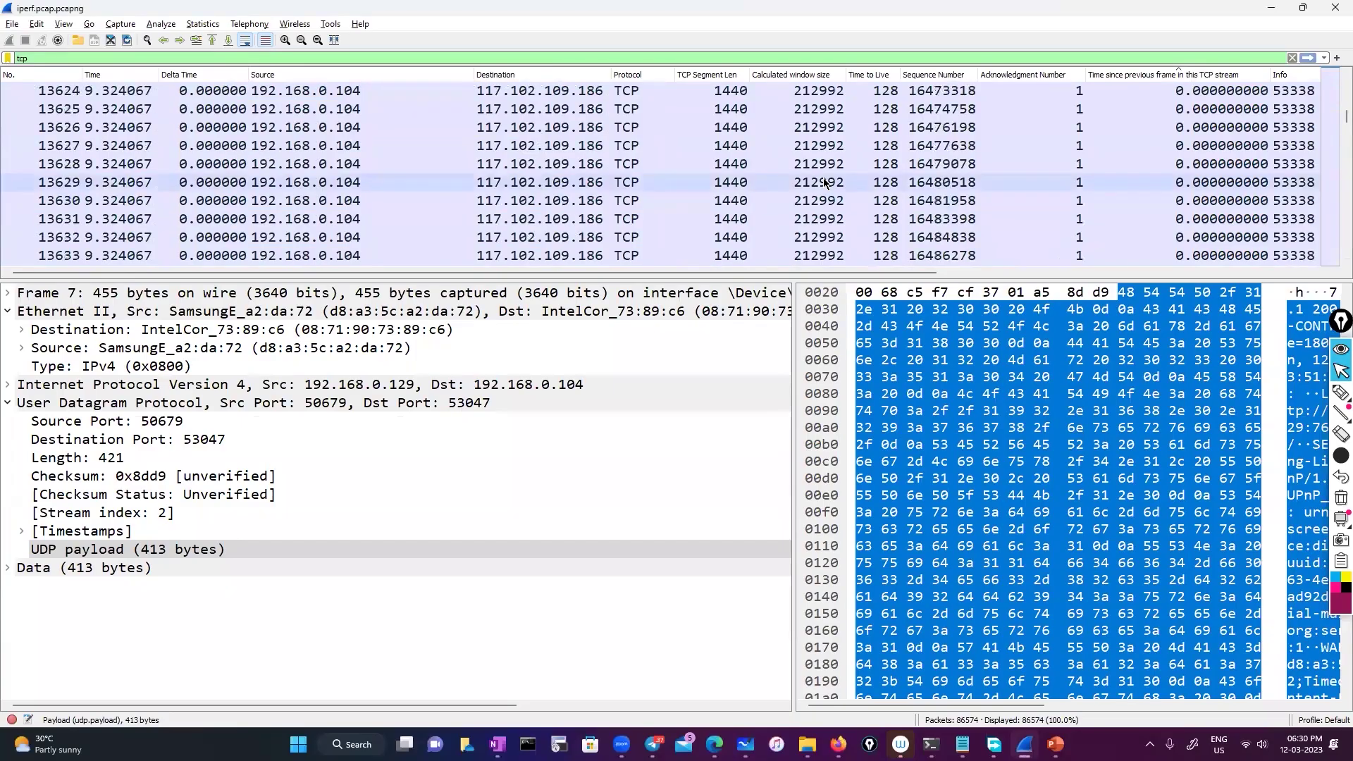
pyautogui.click(683, 182)
pyautogui.click(683, 181)
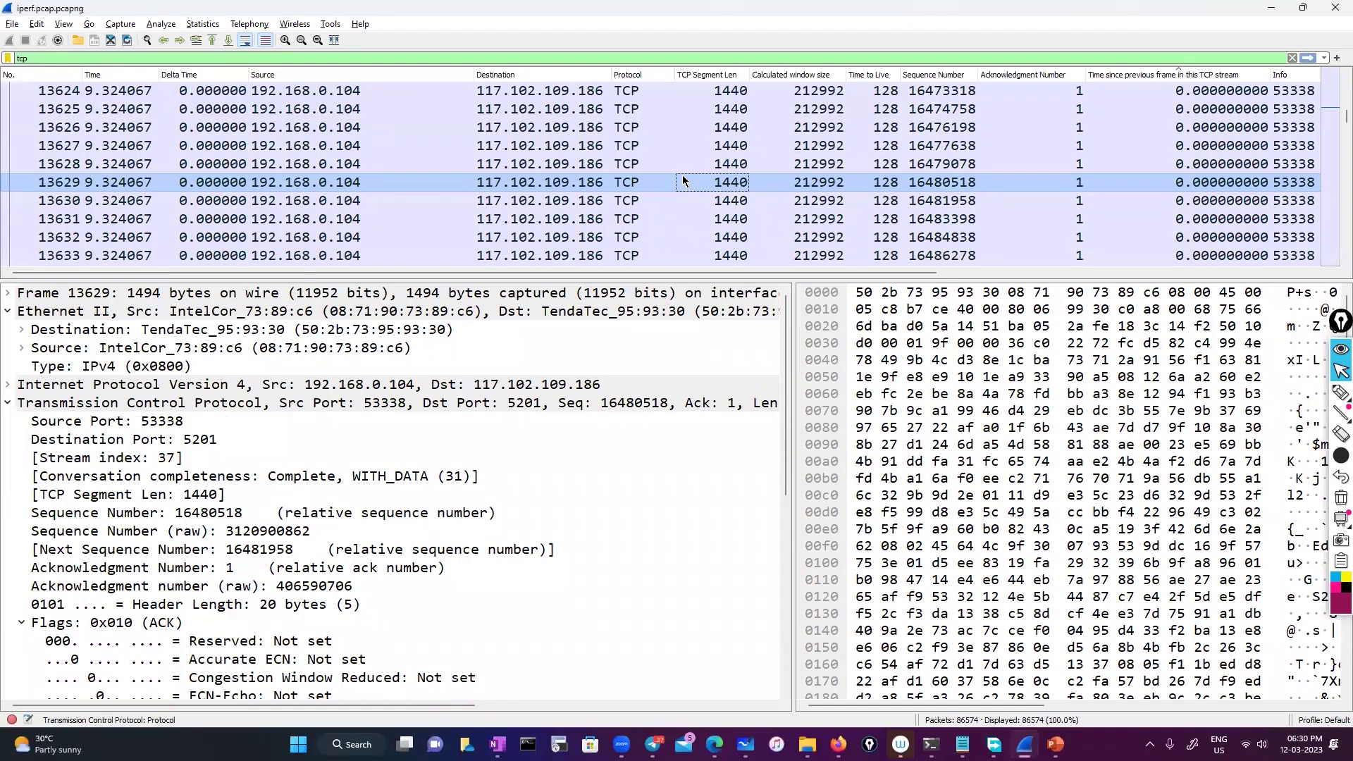
pyautogui.click(824, 165)
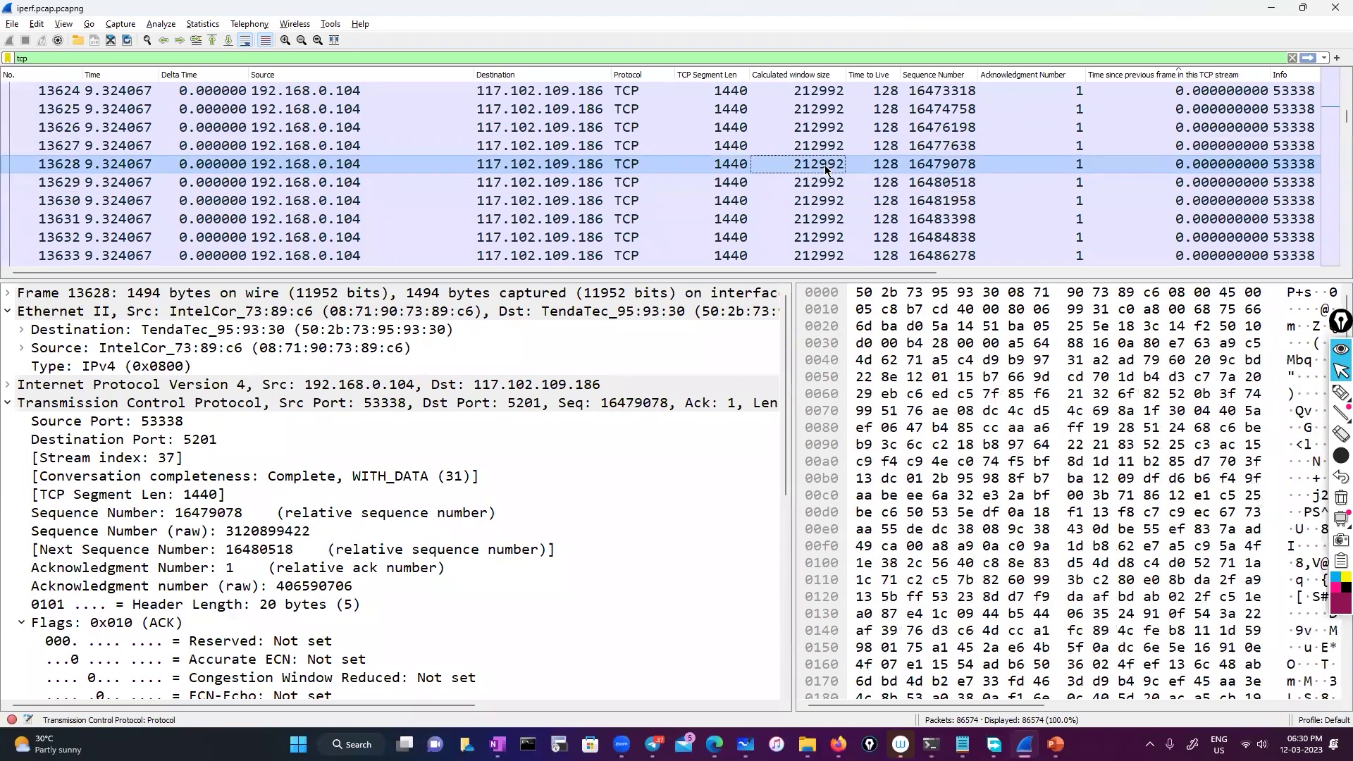
pyautogui.click(913, 341)
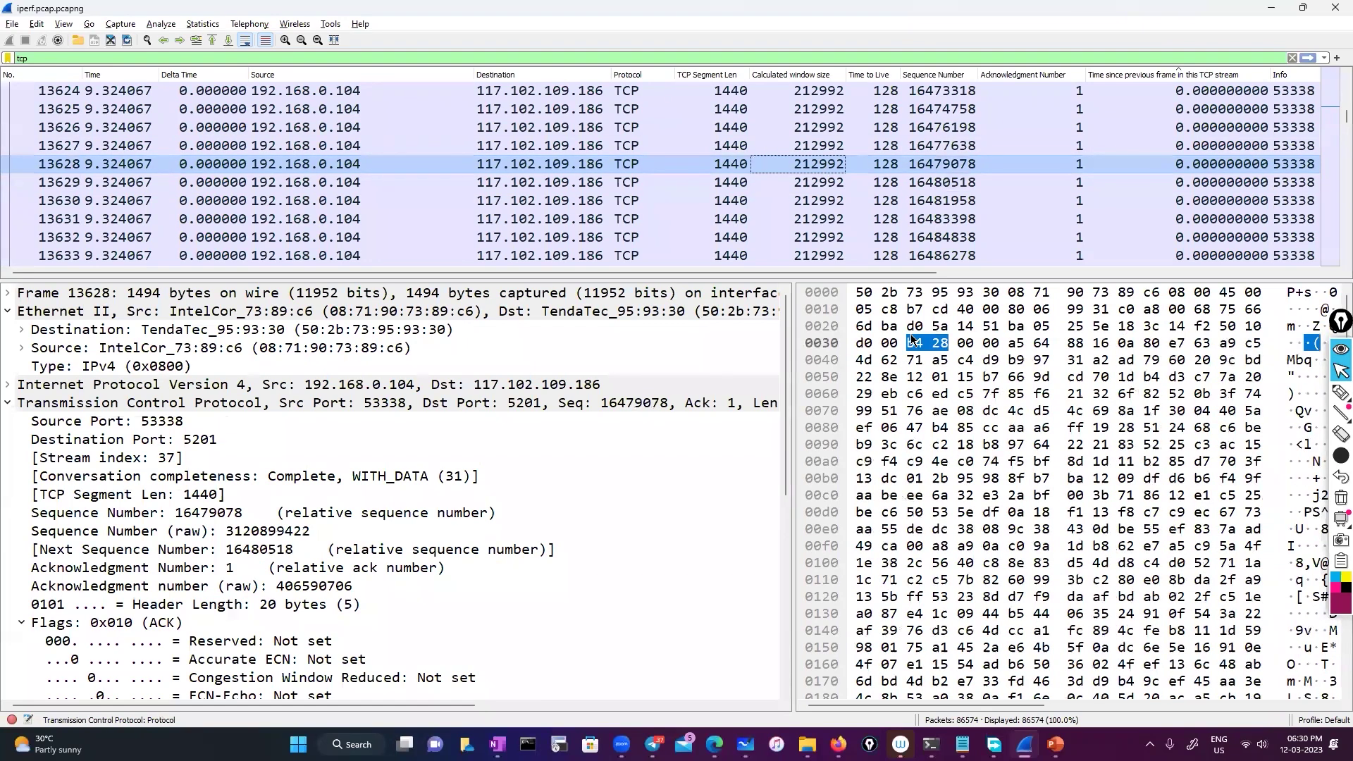
# Browse back through the earlier TCP packets, examining segment length, window size, and sequence and acknowledgment numbers in both directions.
pyautogui.scroll(15, 1217, 129)
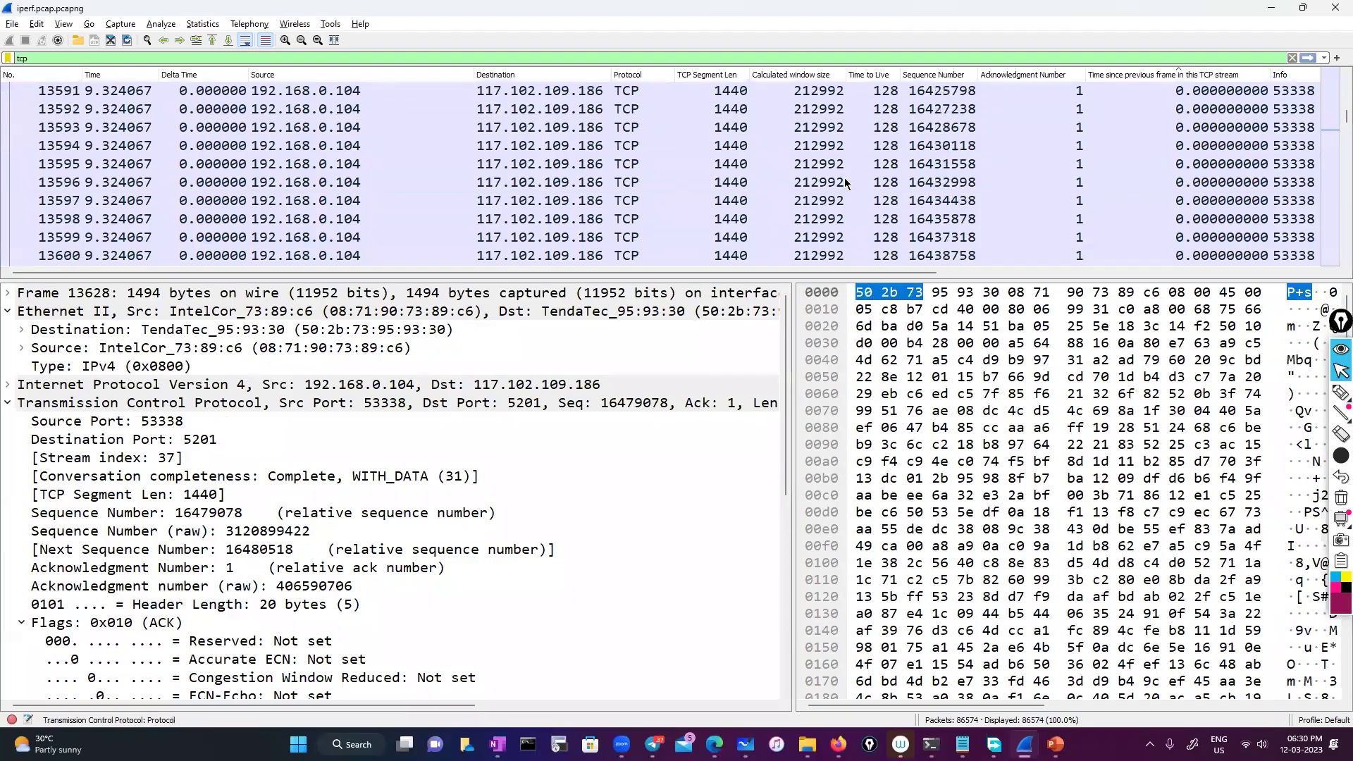
pyautogui.moveTo(1344, 117)
pyautogui.mouseDown()
pyautogui.moveTo(1343, 86)
pyautogui.moveTo(1342, 189)
pyautogui.moveTo(1343, 93)
pyautogui.mouseUp()
pyautogui.scroll(2, 803, 210)
pyautogui.scroll(-3, 802, 190)
pyautogui.scroll(1, 801, 166)
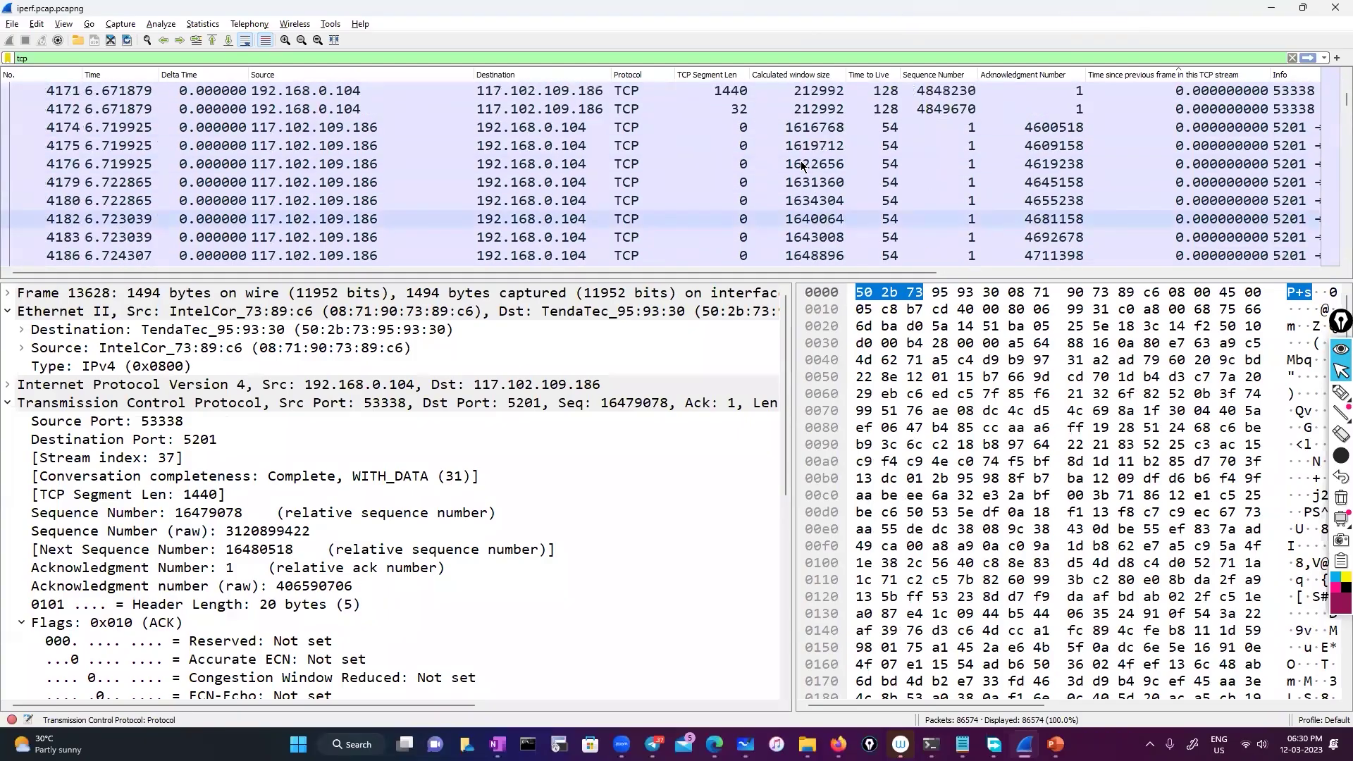
pyautogui.scroll(12, 801, 161)
pyautogui.scroll(20, 800, 161)
pyautogui.scroll(20, 800, 161)
pyautogui.scroll(19, 801, 160)
pyautogui.scroll(13, 801, 160)
pyautogui.scroll(14, 800, 161)
pyautogui.scroll(10, 800, 161)
pyautogui.scroll(16, 801, 161)
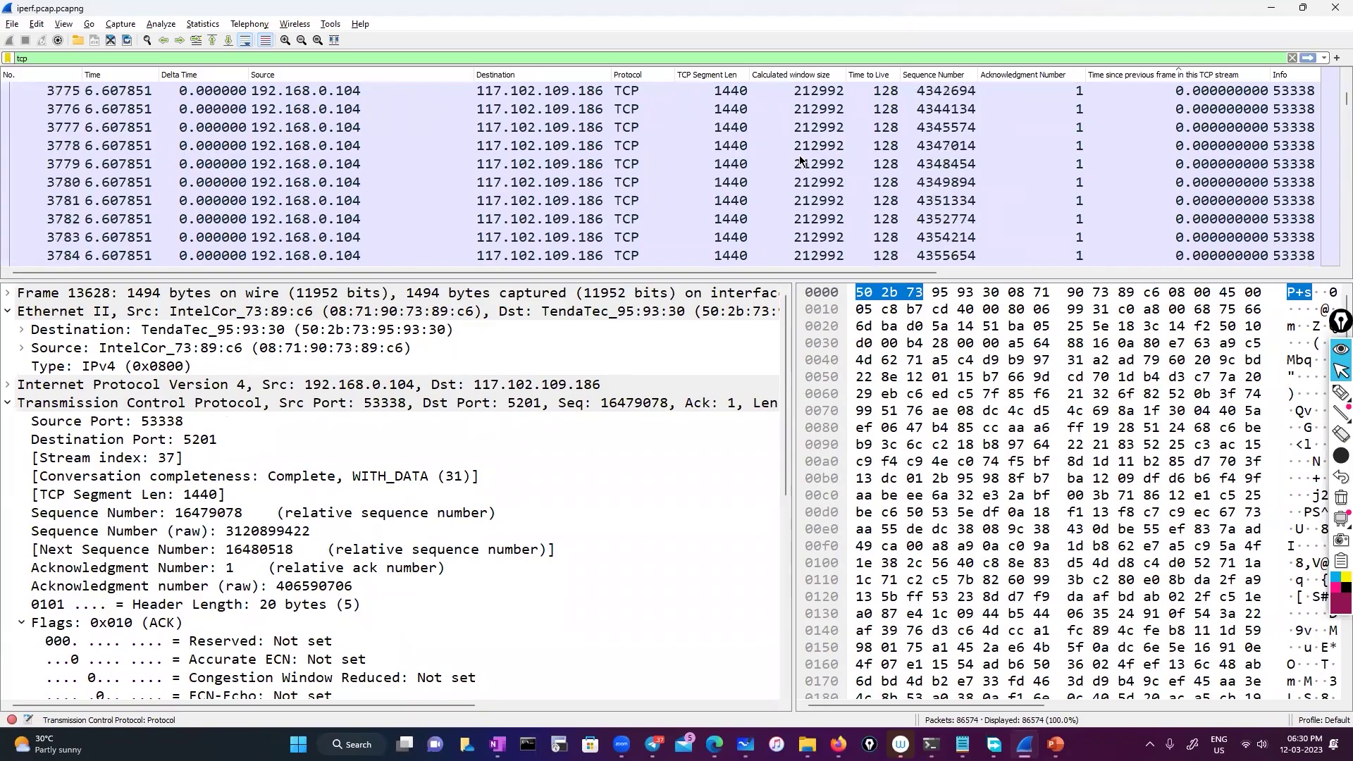
pyautogui.scroll(12, 800, 161)
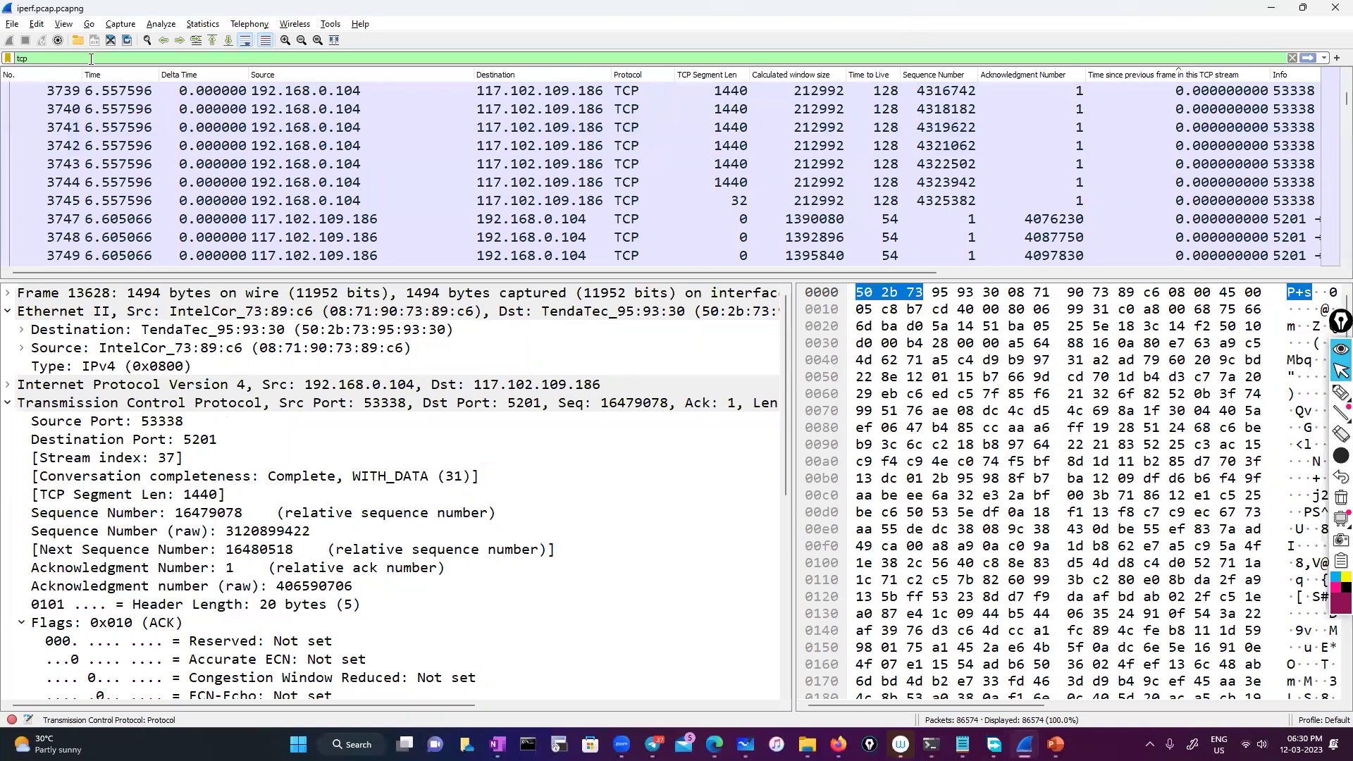
# Apply the display filter tcp and circle the displayed packet count using a thinner pen stroke.
pyautogui.press('Return')
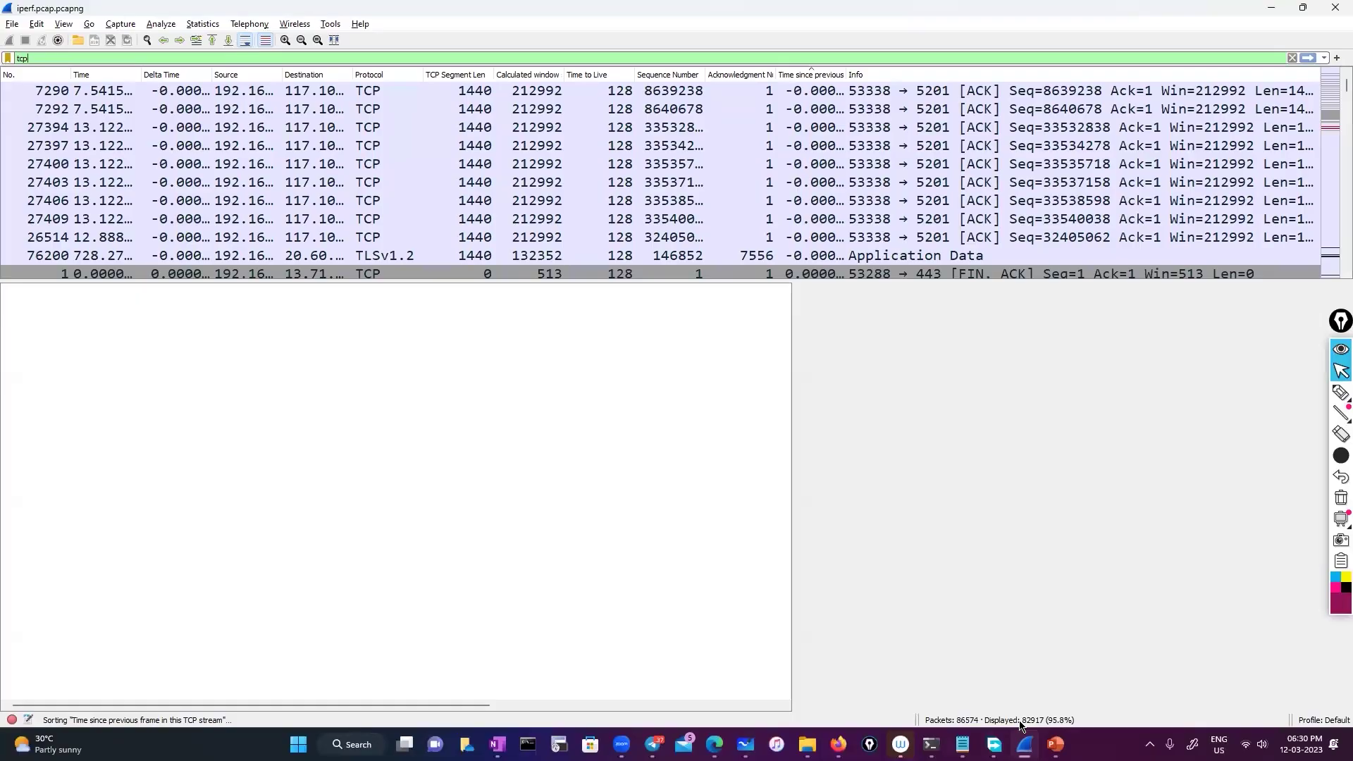
pyautogui.click(1340, 393)
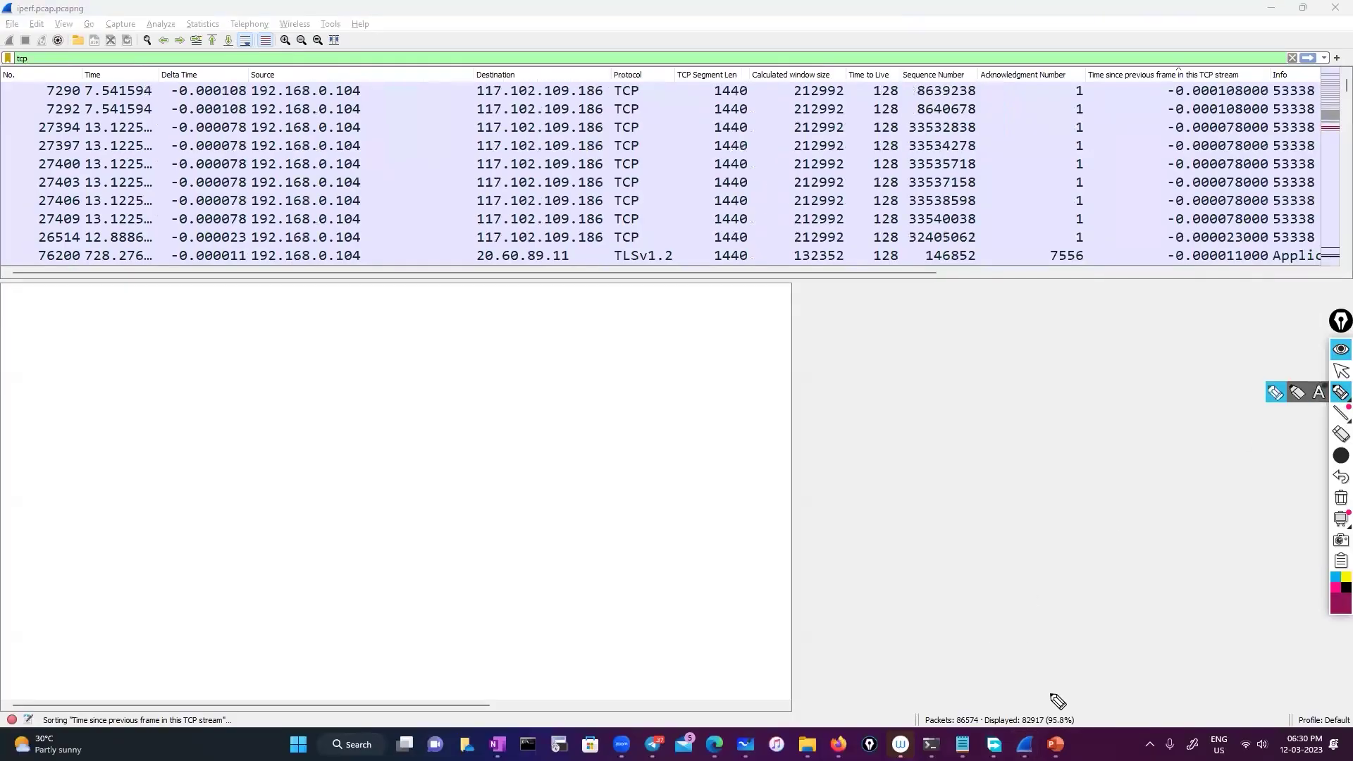
pyautogui.moveTo(1052, 696); pyautogui.dragTo(1078, 698)
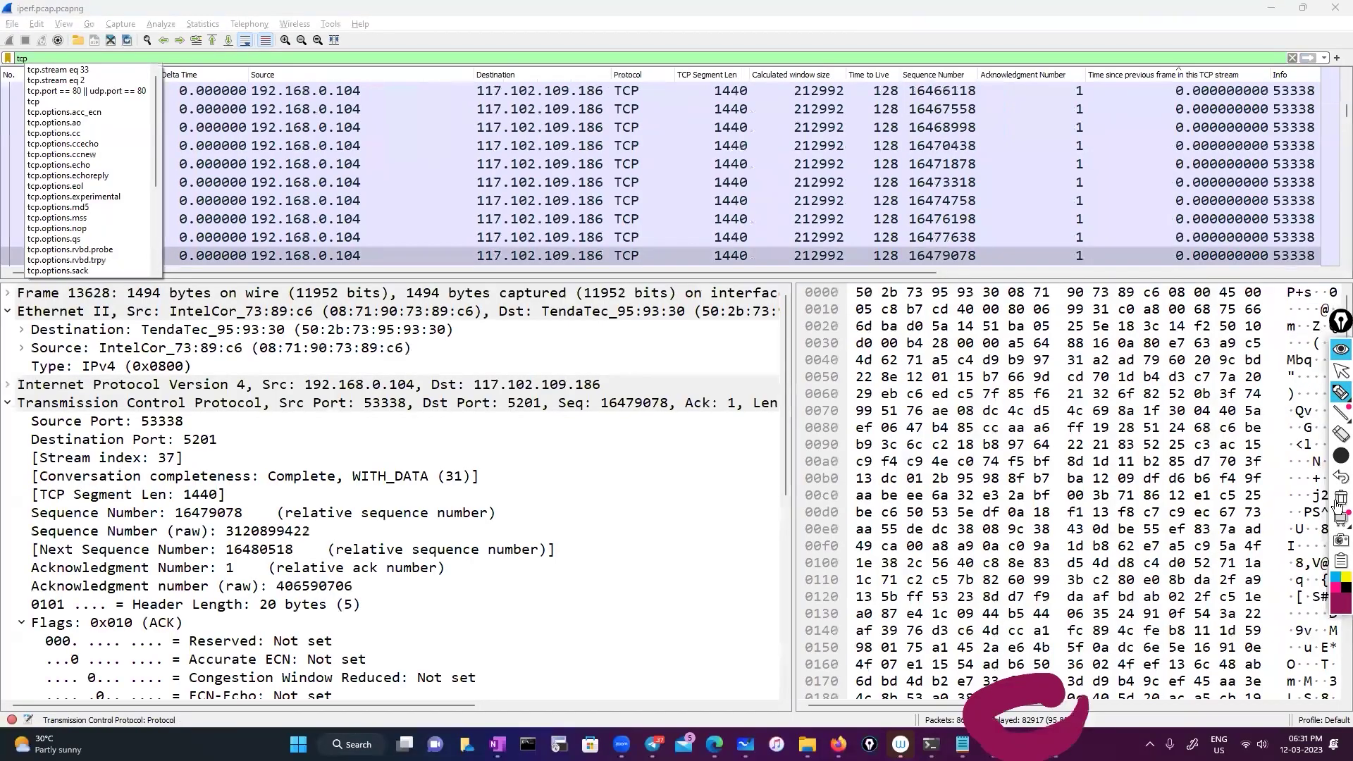
pyautogui.click(1338, 457)
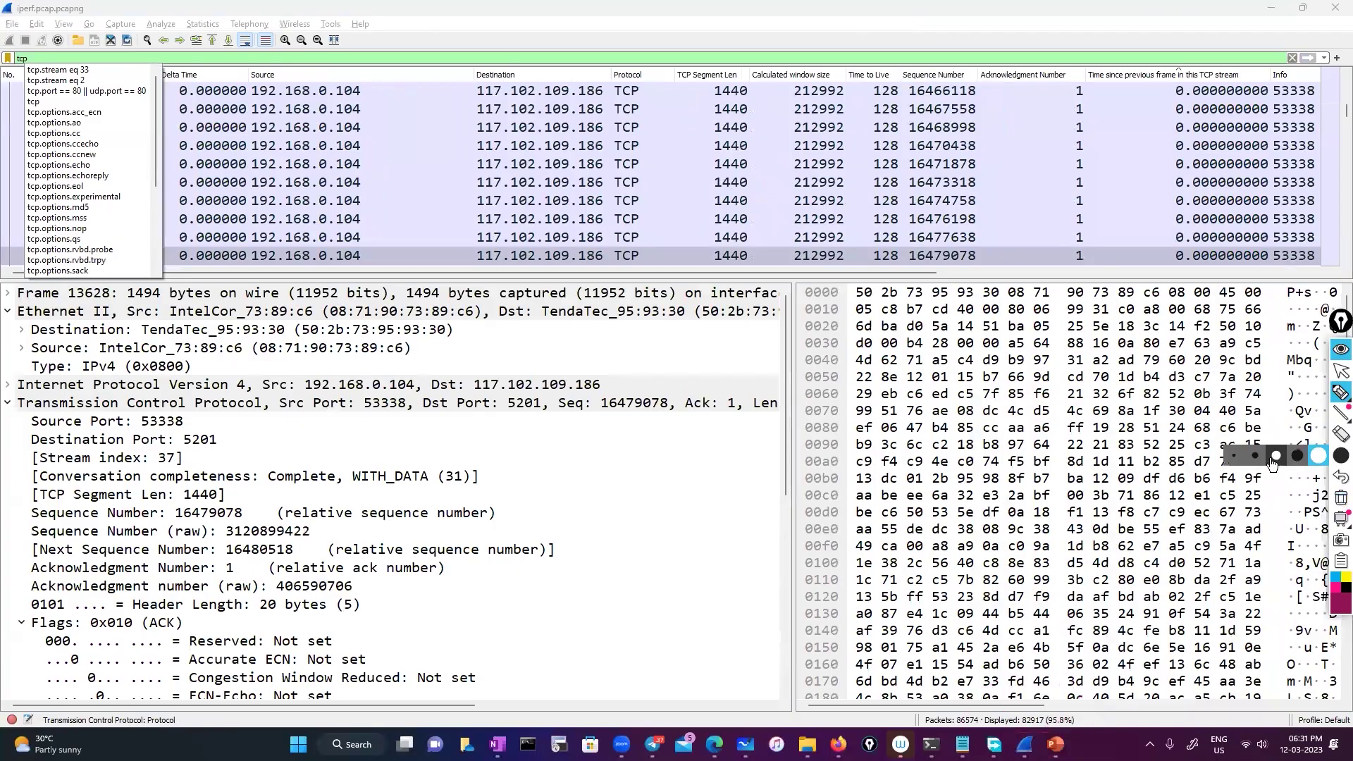
pyautogui.moveTo(1016, 697)
pyautogui.mouseDown()
pyautogui.moveTo(1103, 715)
pyautogui.moveTo(1018, 694)
pyautogui.mouseUp()
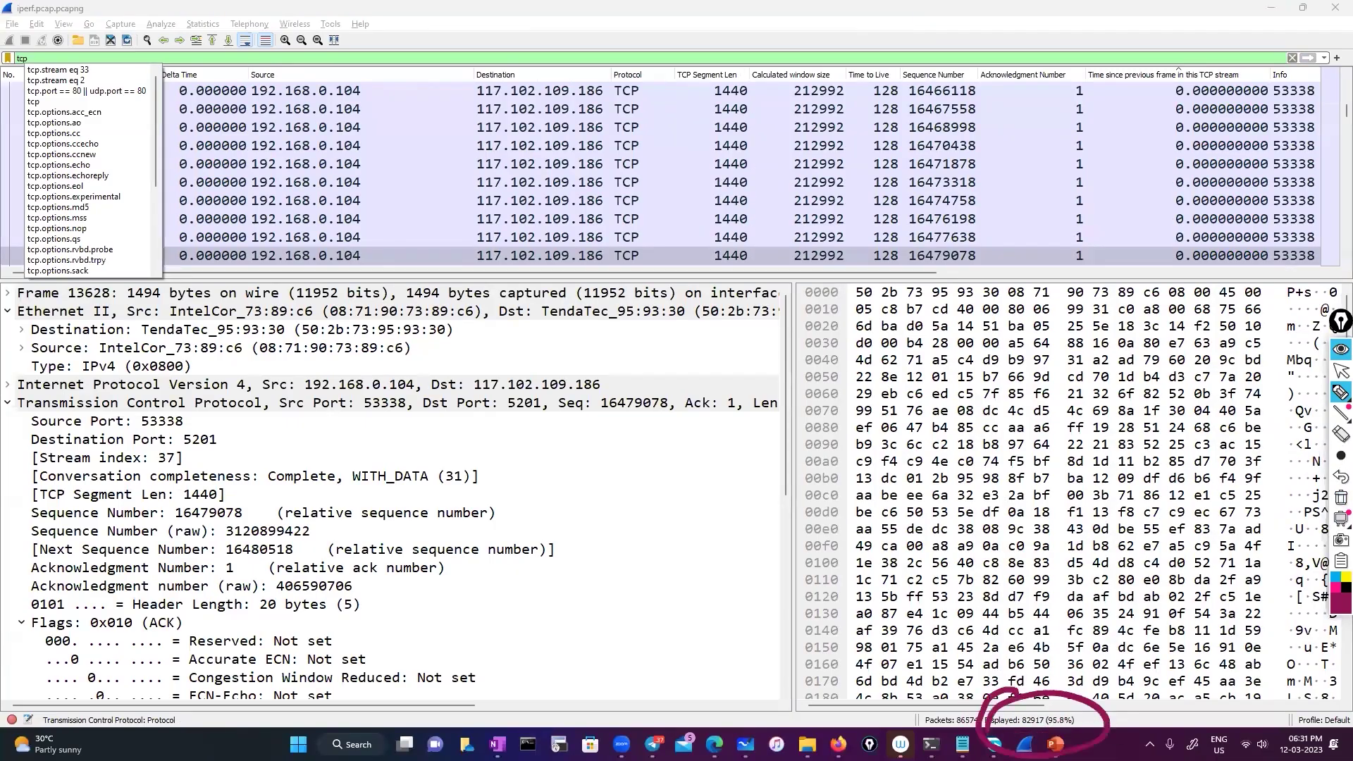
# Apply a TCP conversation filter based on packet 13619, between 192.168.0.104 and 117.102.109.186.
pyautogui.click(1340, 372)
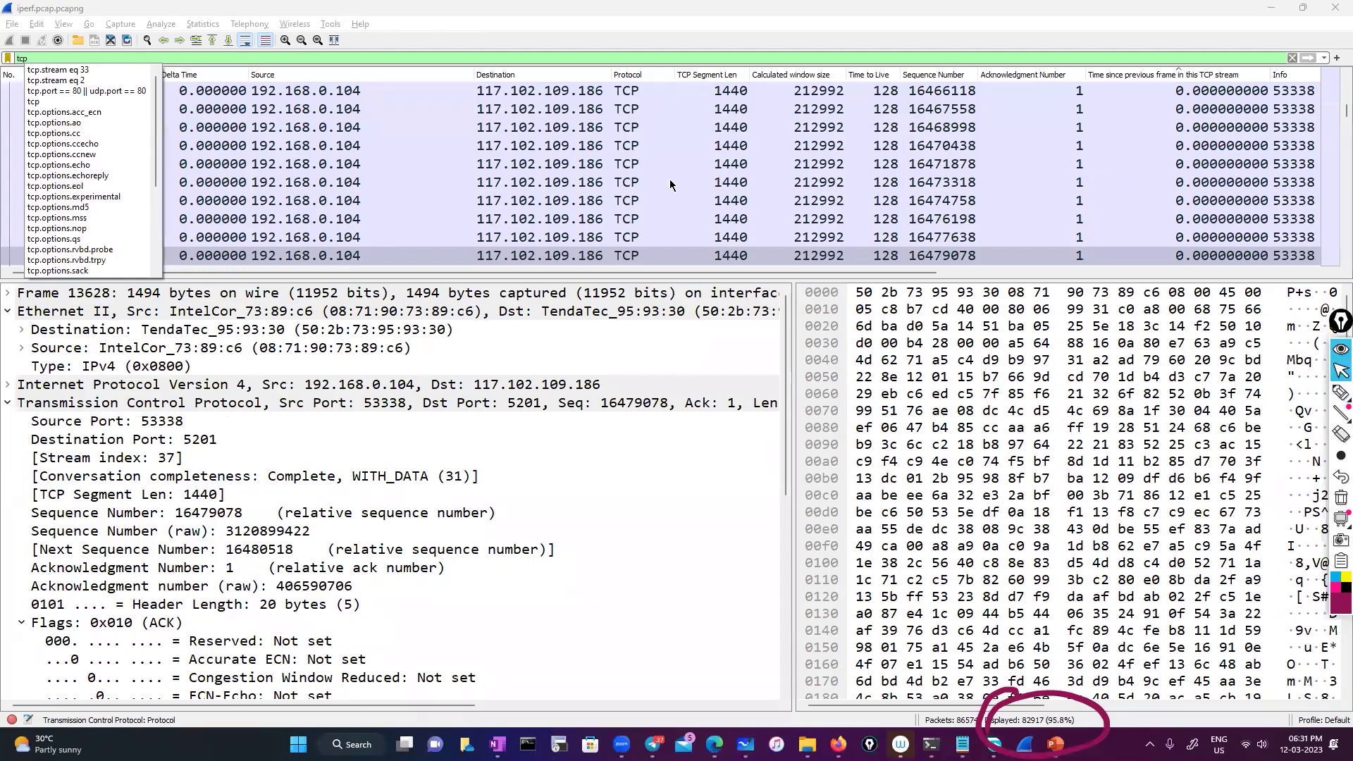
pyautogui.click(575, 148)
pyautogui.click(575, 145)
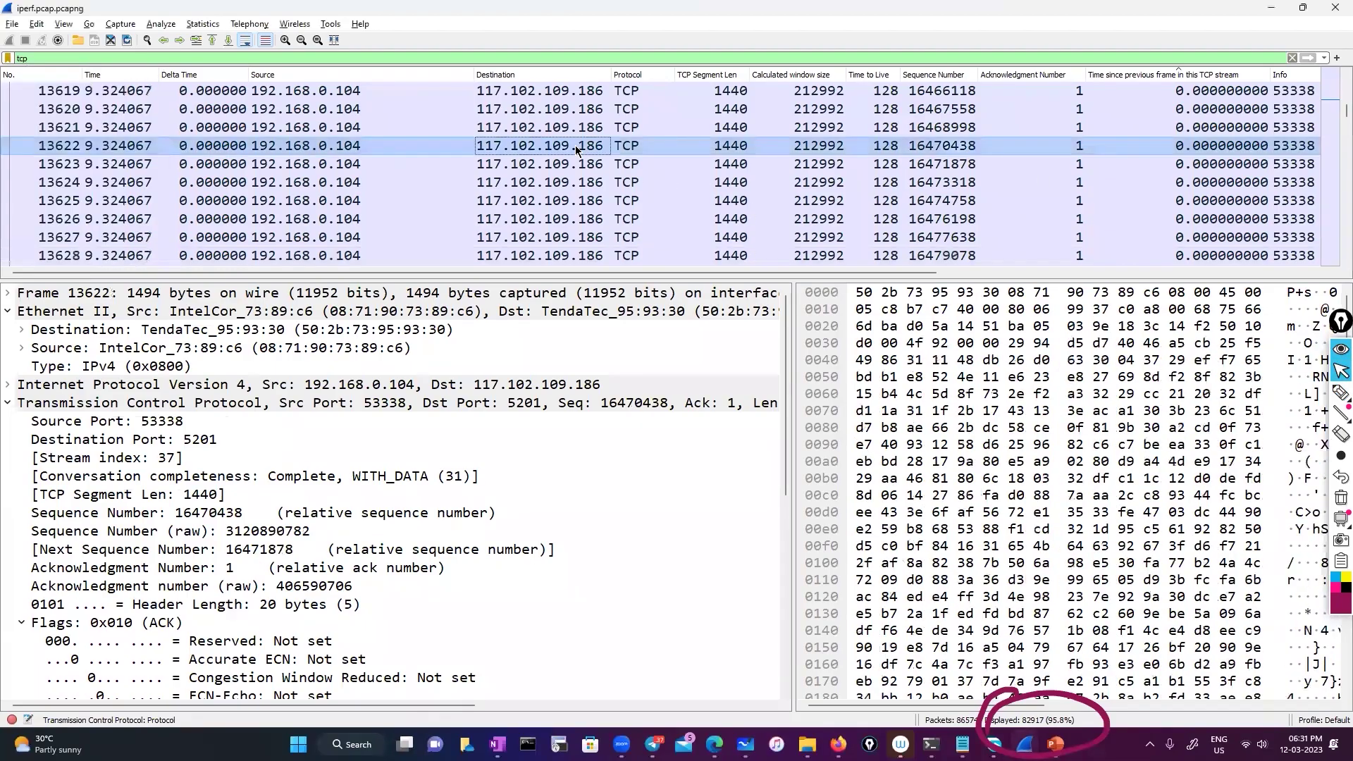
pyautogui.click(320, 98)
pyautogui.rightClick(319, 99)
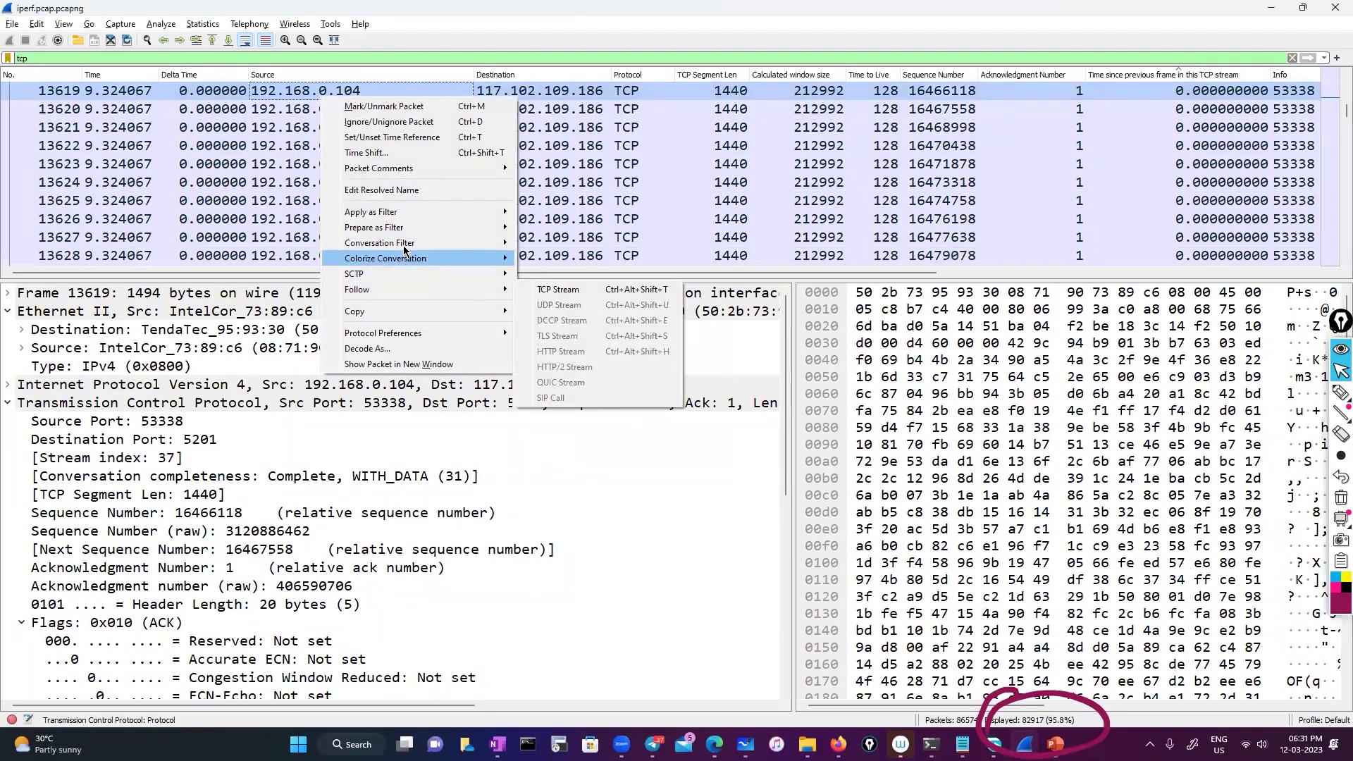
pyautogui.moveTo(405, 245)
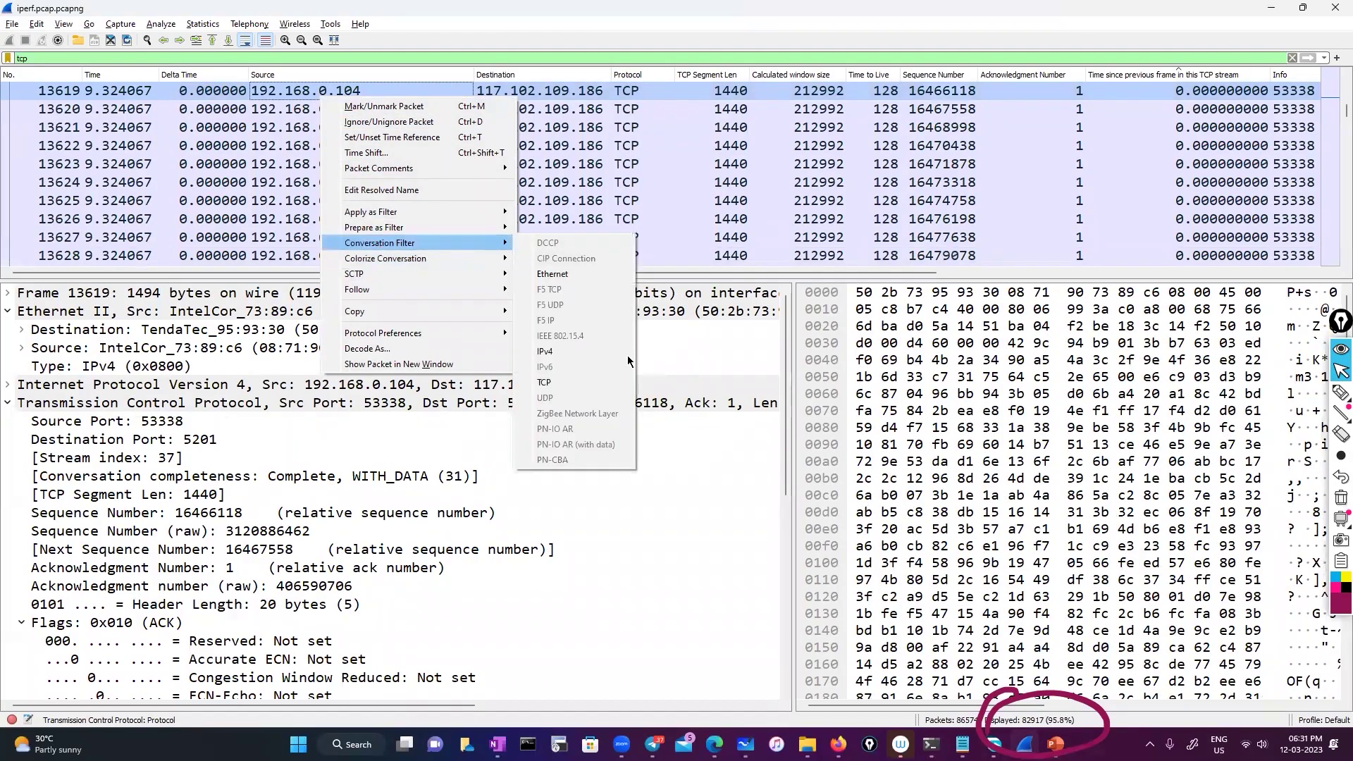
pyautogui.click(575, 381)
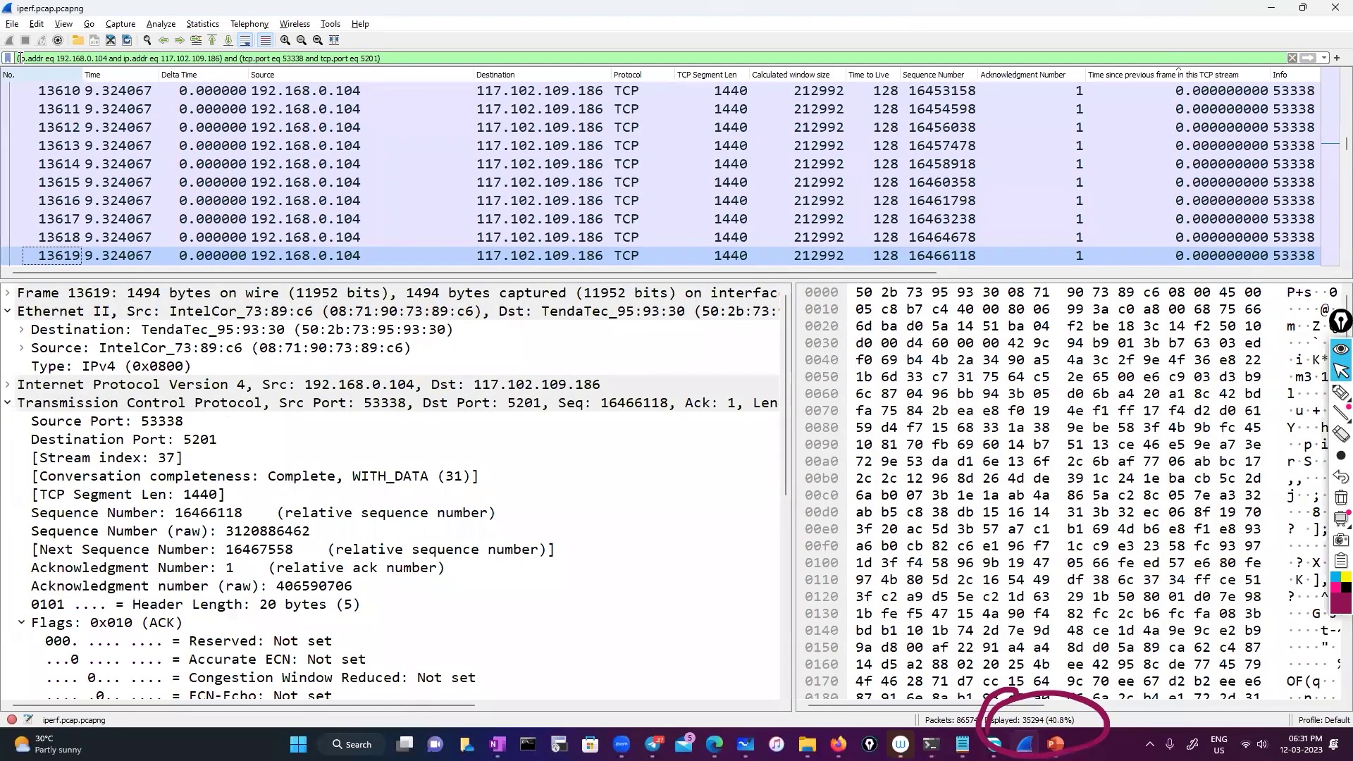
# Examine the conversation filter expression by highlighting its two IP address conditions and then the TCP ports 53338 and 5201.
pyautogui.click(143, 61)
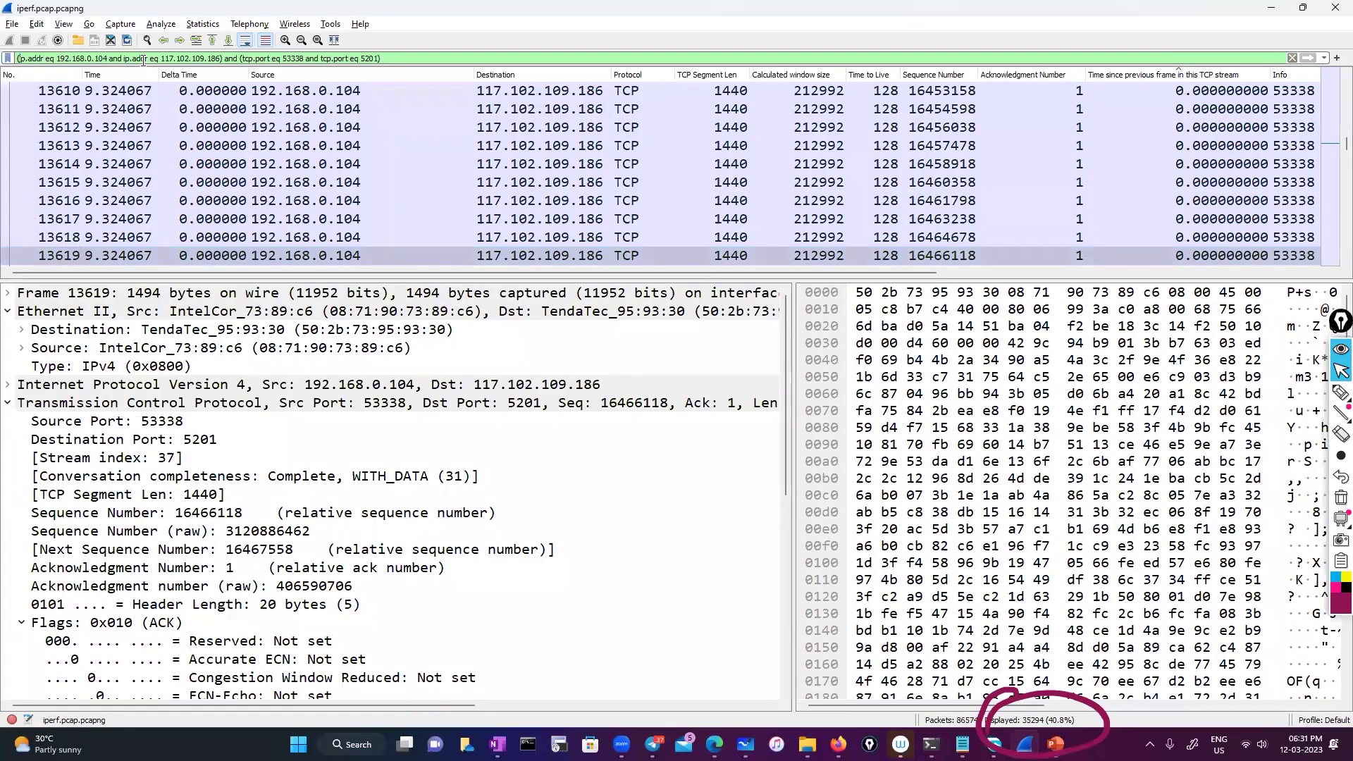
pyautogui.hotkey('shift', 'Home')
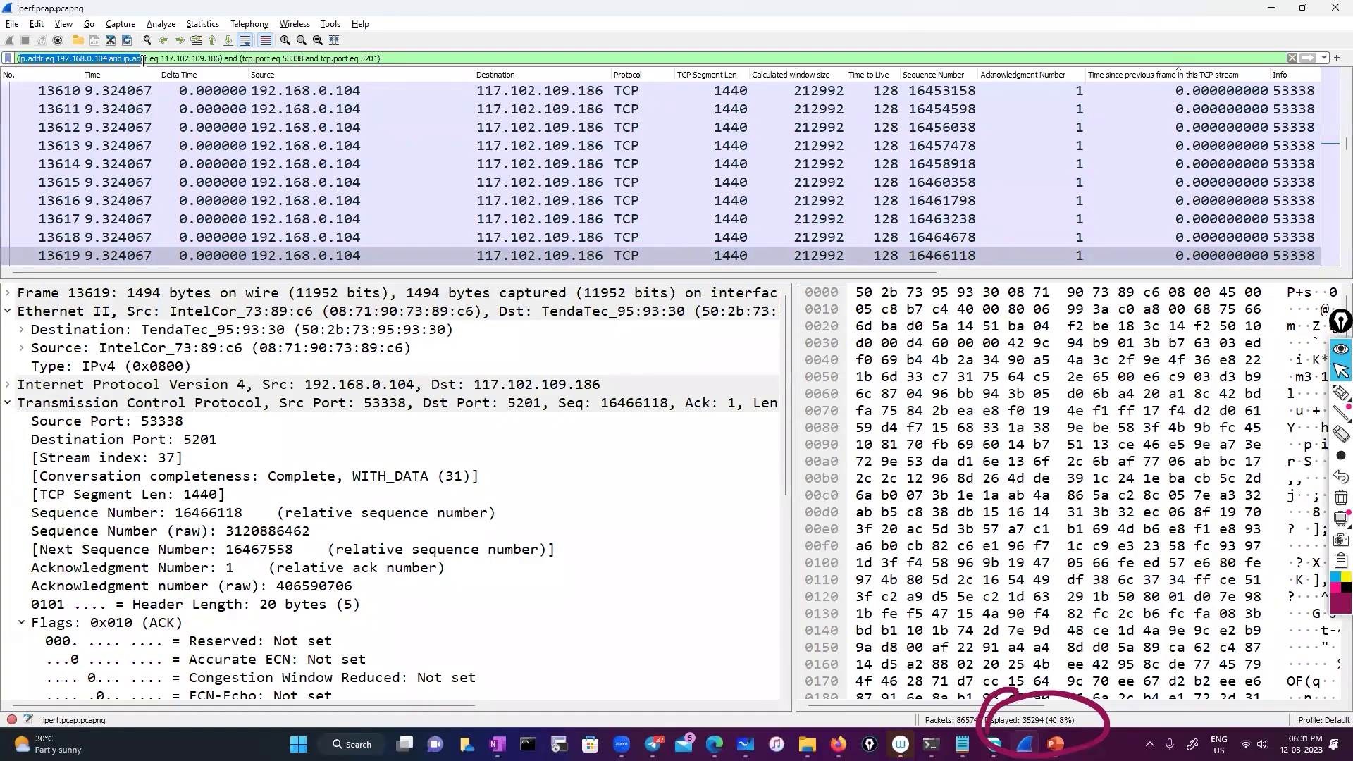
pyautogui.moveTo(165, 62); pyautogui.dragTo(218, 59)
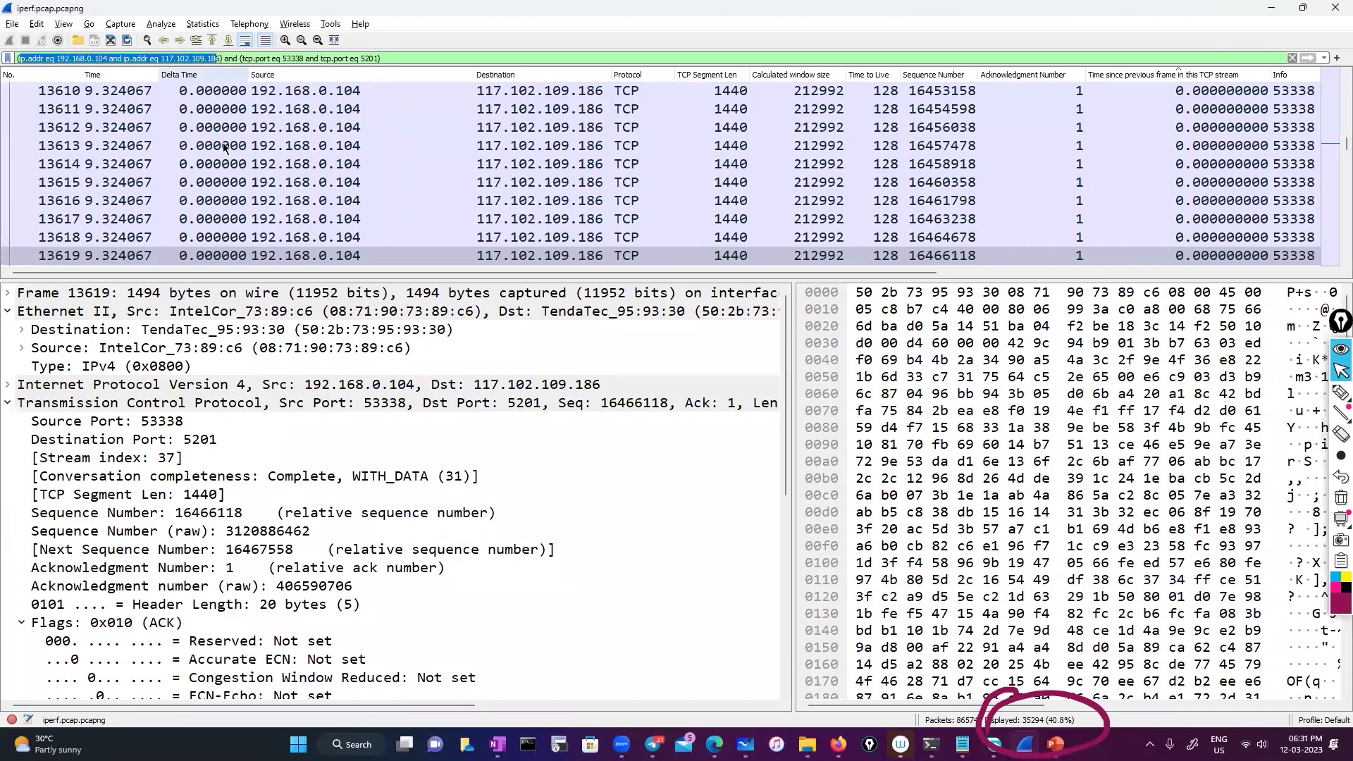
pyautogui.click(207, 60)
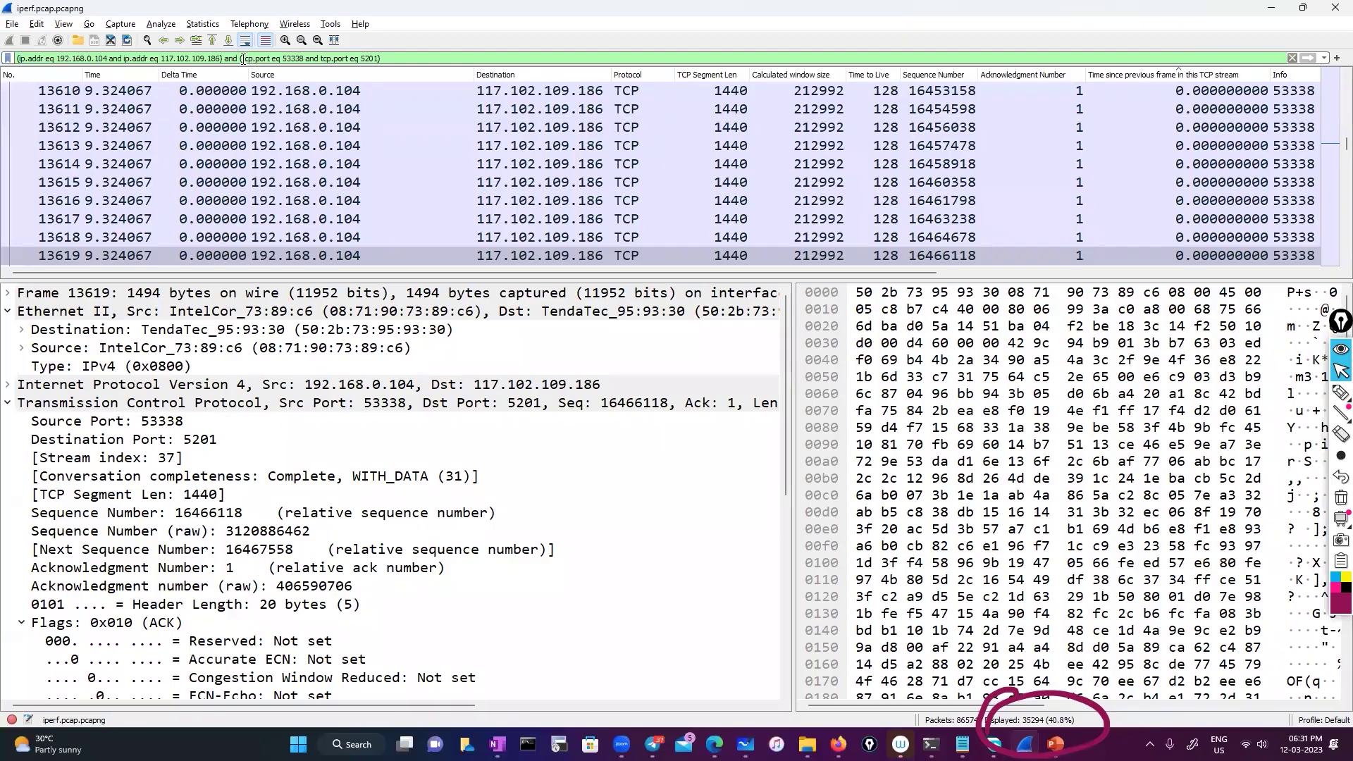
pyautogui.moveTo(233, 59); pyautogui.dragTo(371, 59)
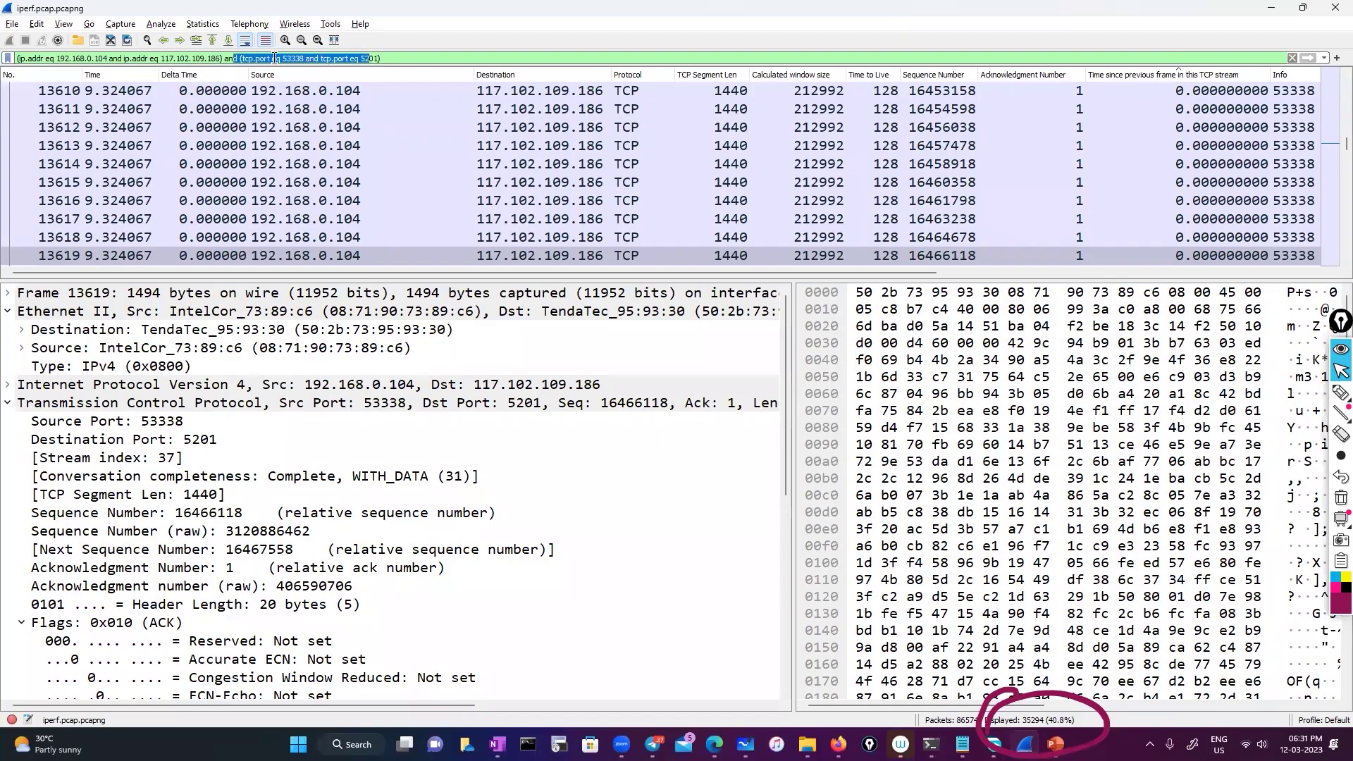
pyautogui.click(308, 58)
pyautogui.moveTo(241, 57); pyautogui.dragTo(303, 58)
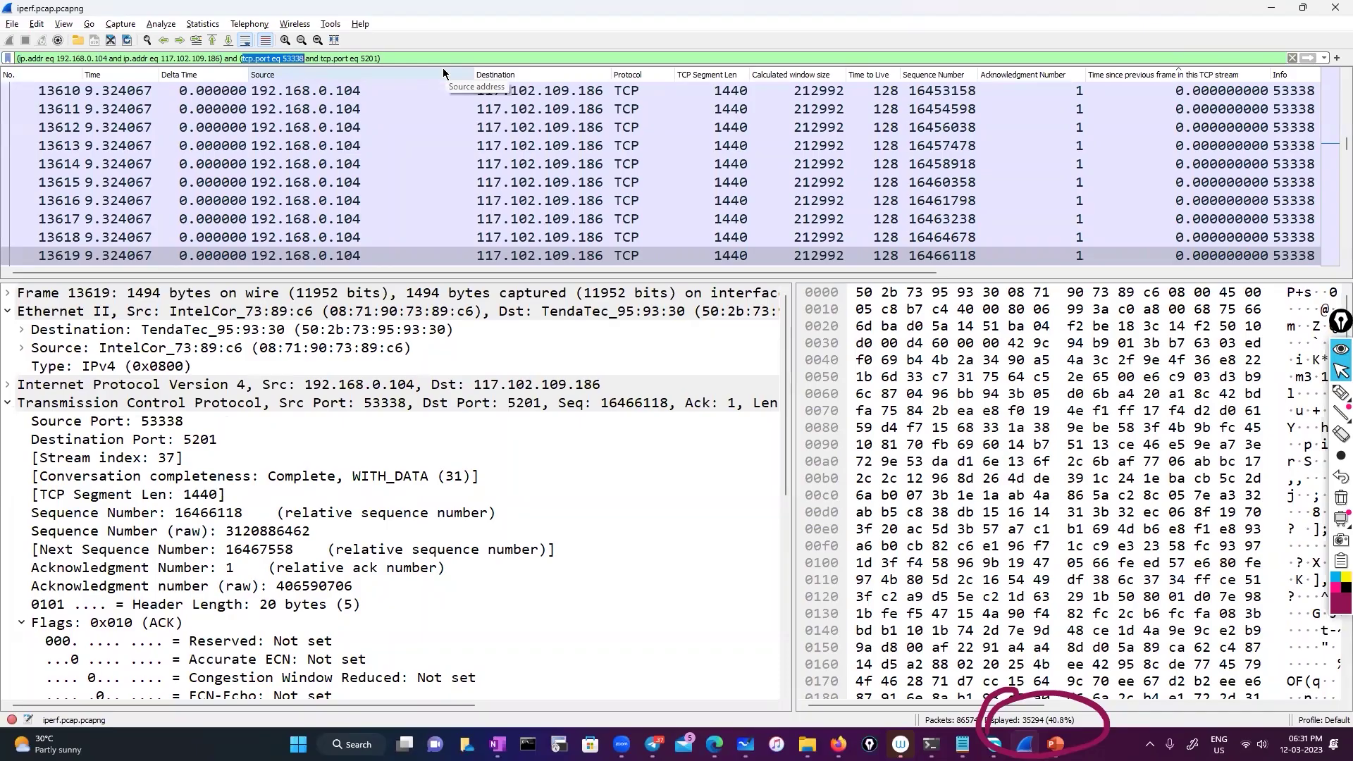
pyautogui.doubleClick(370, 57)
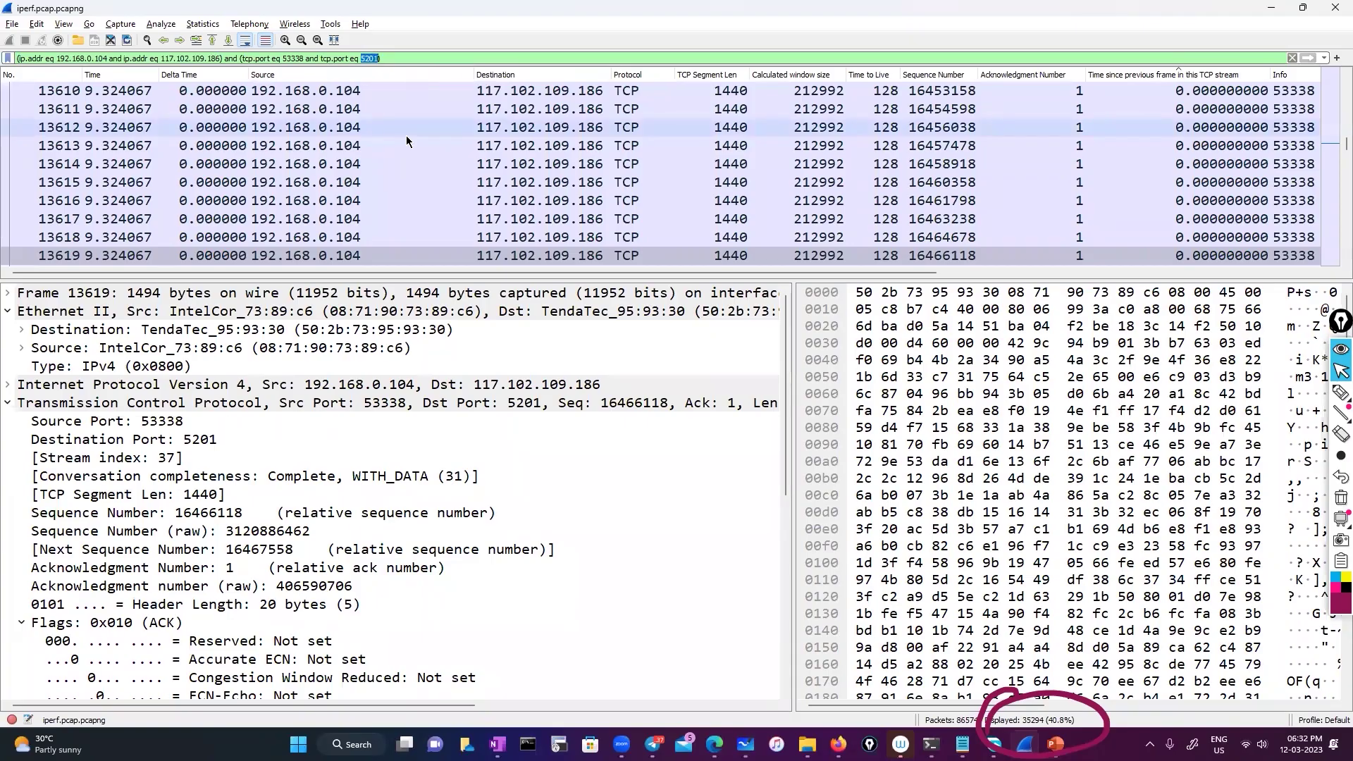
# Review the filtered conversation's packets in both directions, then return to the beginning of the packet list.
pyautogui.scroll(-12, 407, 138)
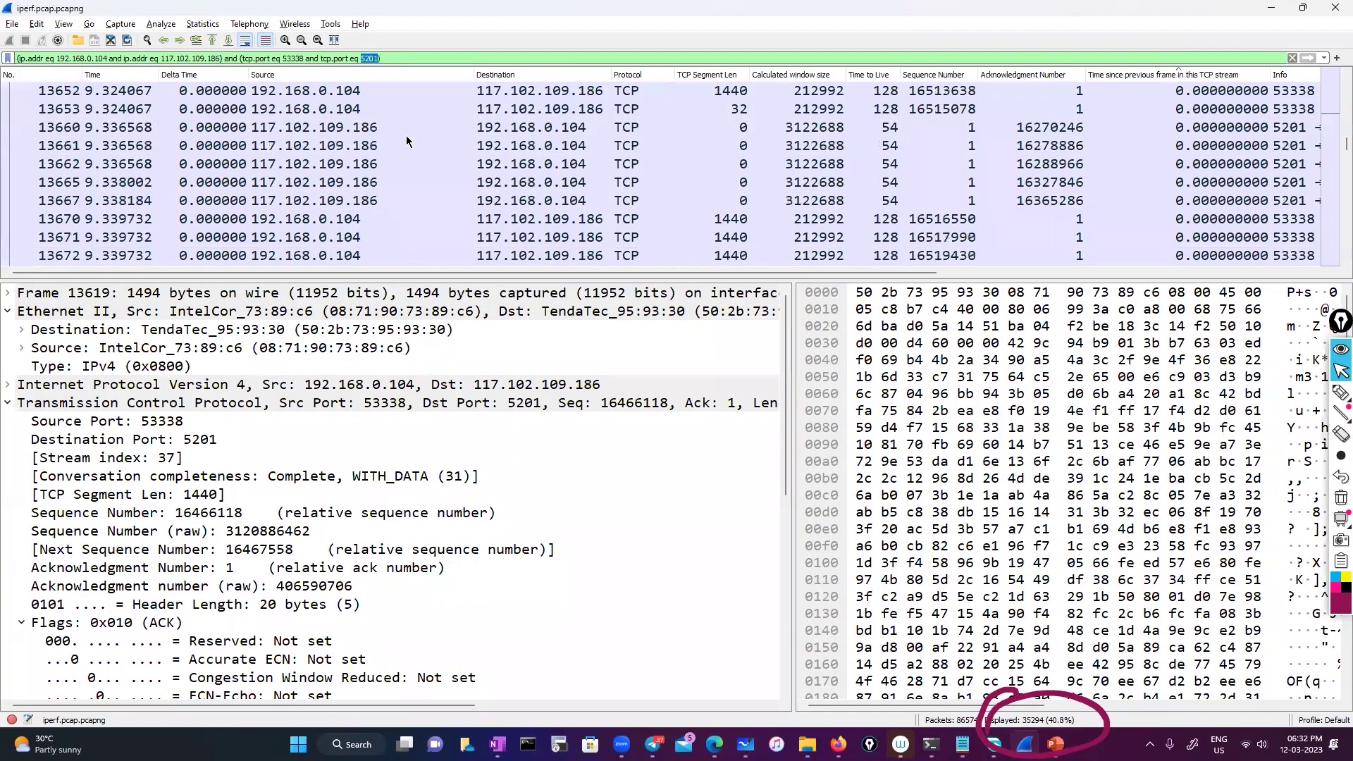
pyautogui.scroll(-2, 406, 135)
pyautogui.scroll(5, 406, 136)
pyautogui.scroll(4, 406, 140)
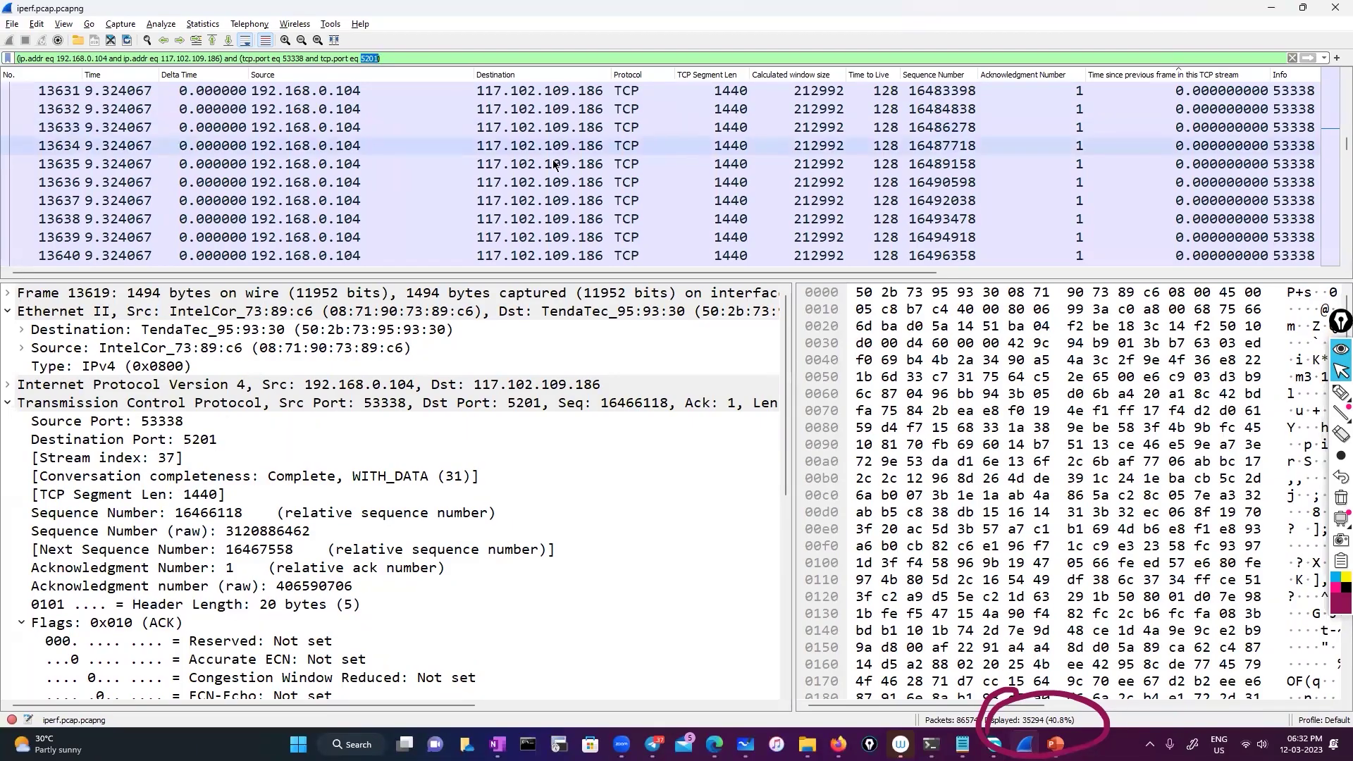
pyautogui.scroll(6, 1302, 234)
pyautogui.scroll(6, 1331, 145)
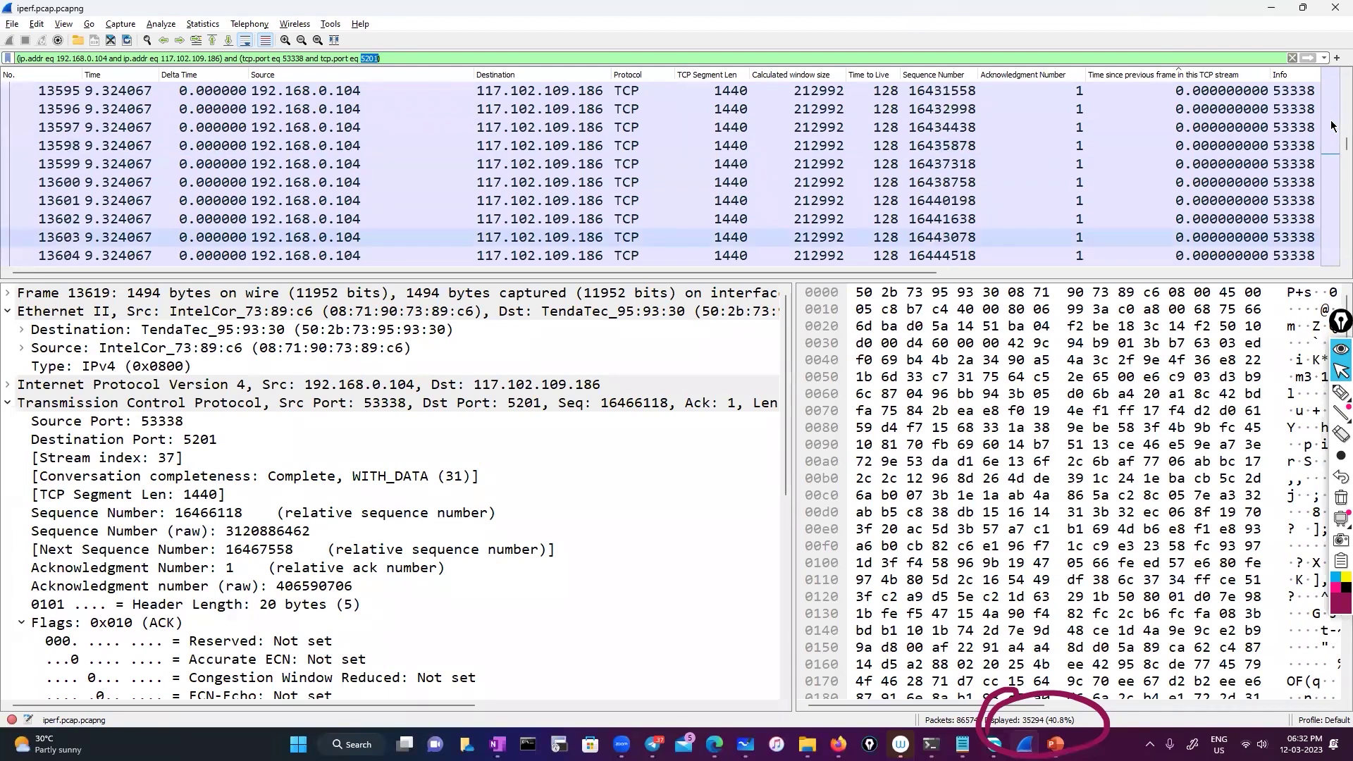
pyautogui.click(1331, 81)
pyautogui.click(1331, 81)
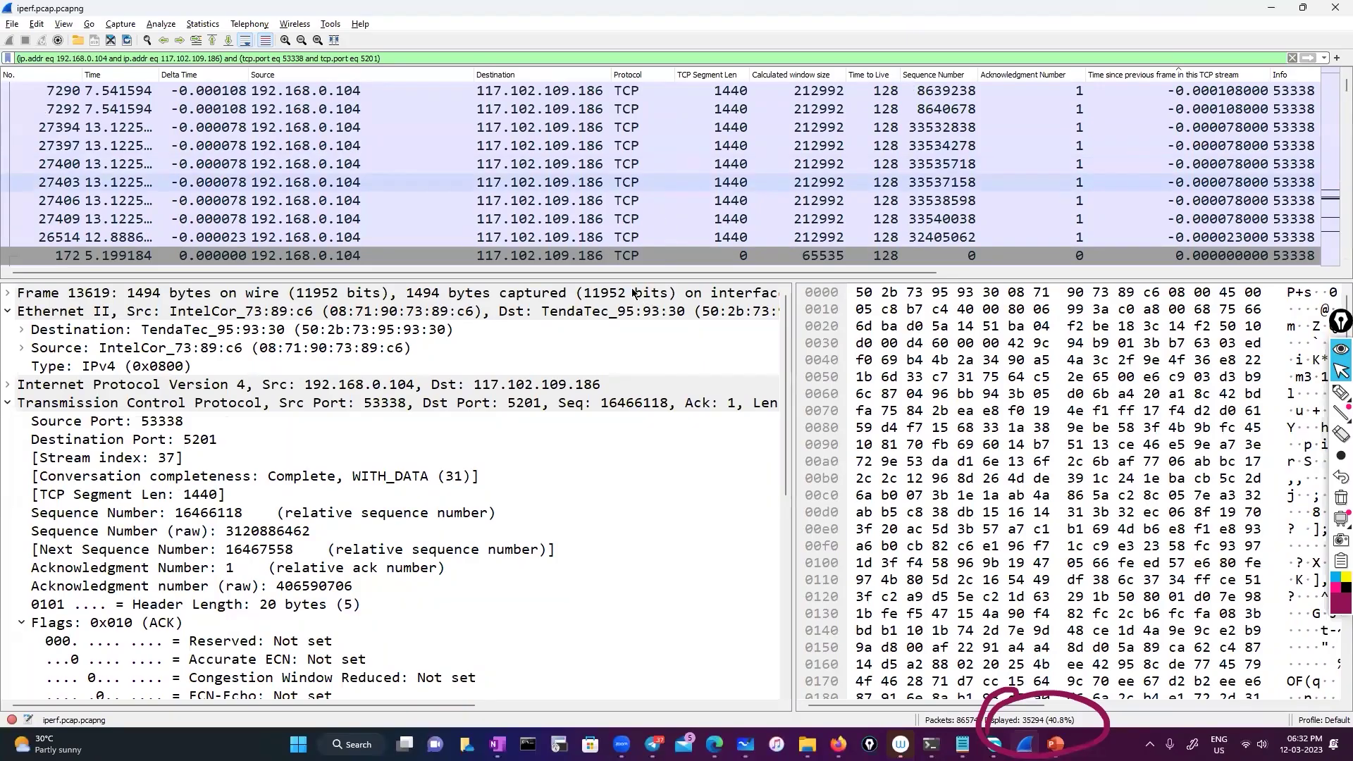
# Examine the filtered conversation's sequence, acknowledgment and info columns from its first packets through the FIN, ACK packet, returning to the SYN packet.
pyautogui.hscroll(5, 966, 273)
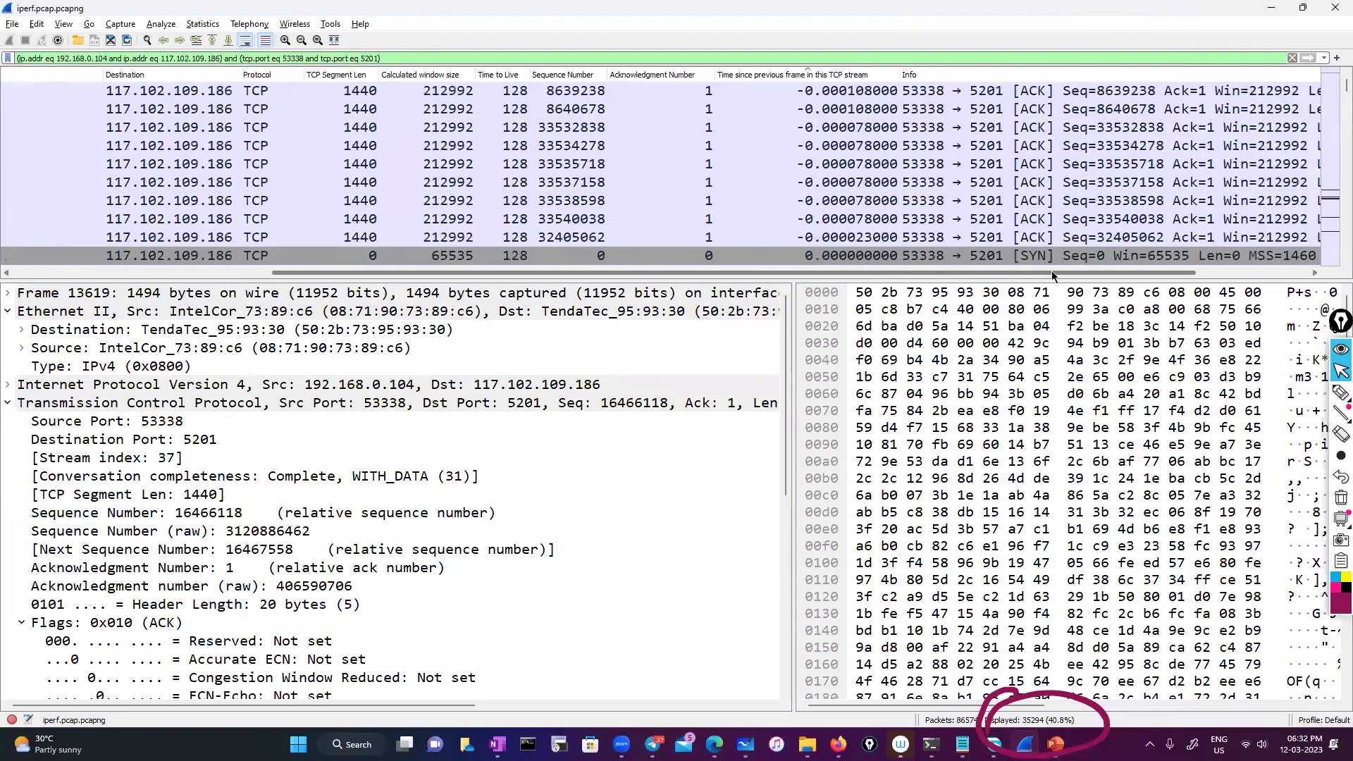
pyautogui.hscroll(2, 690, 181)
pyautogui.scroll(-1, 691, 182)
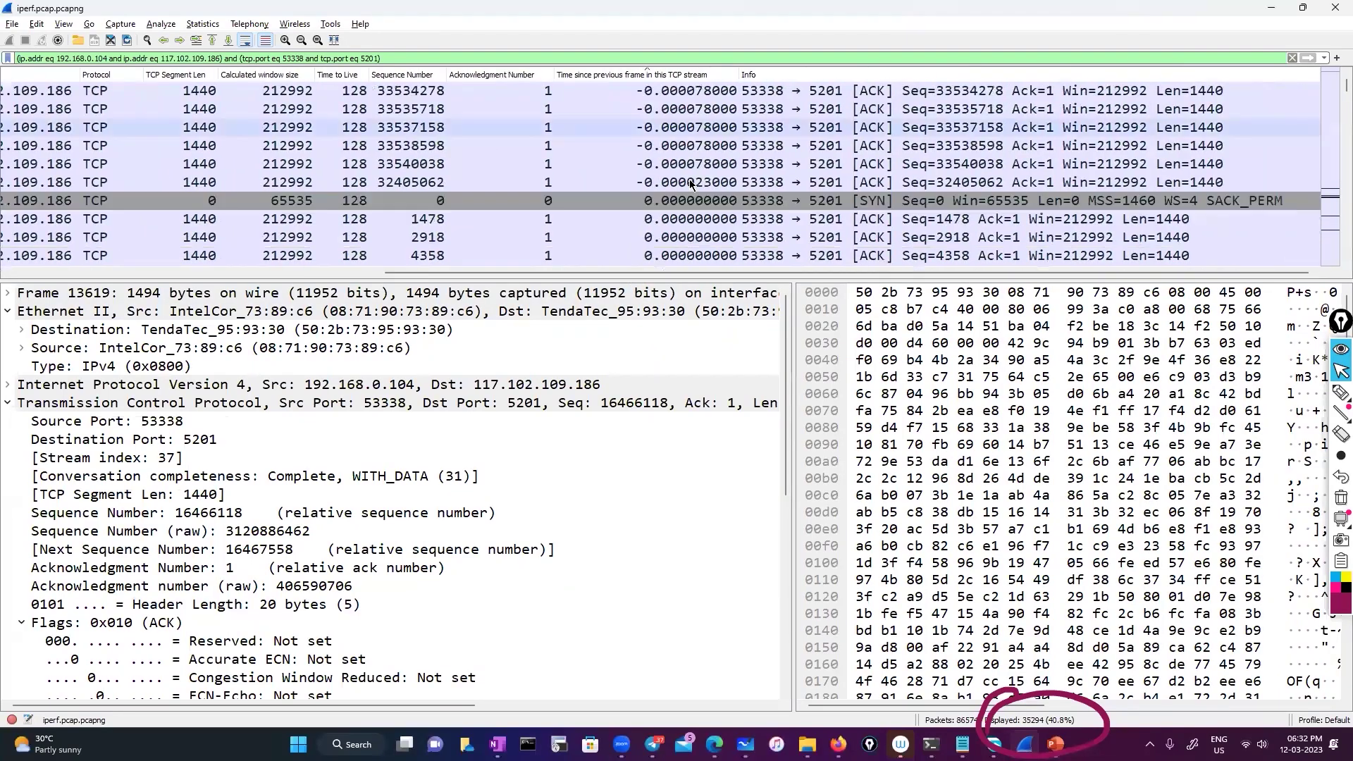
pyautogui.scroll(-2, 690, 181)
pyautogui.scroll(-20, 691, 182)
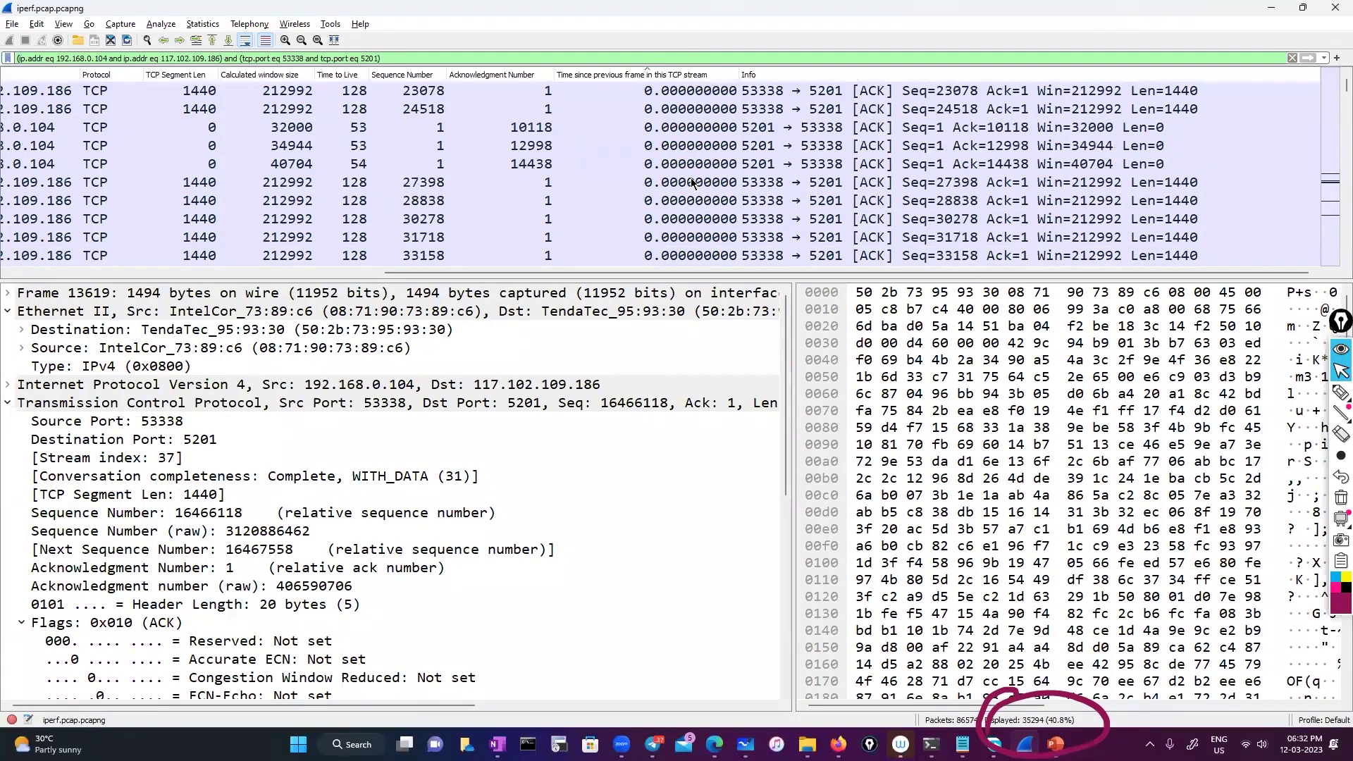
pyautogui.moveTo(1331, 100); pyautogui.dragTo(1331, 255)
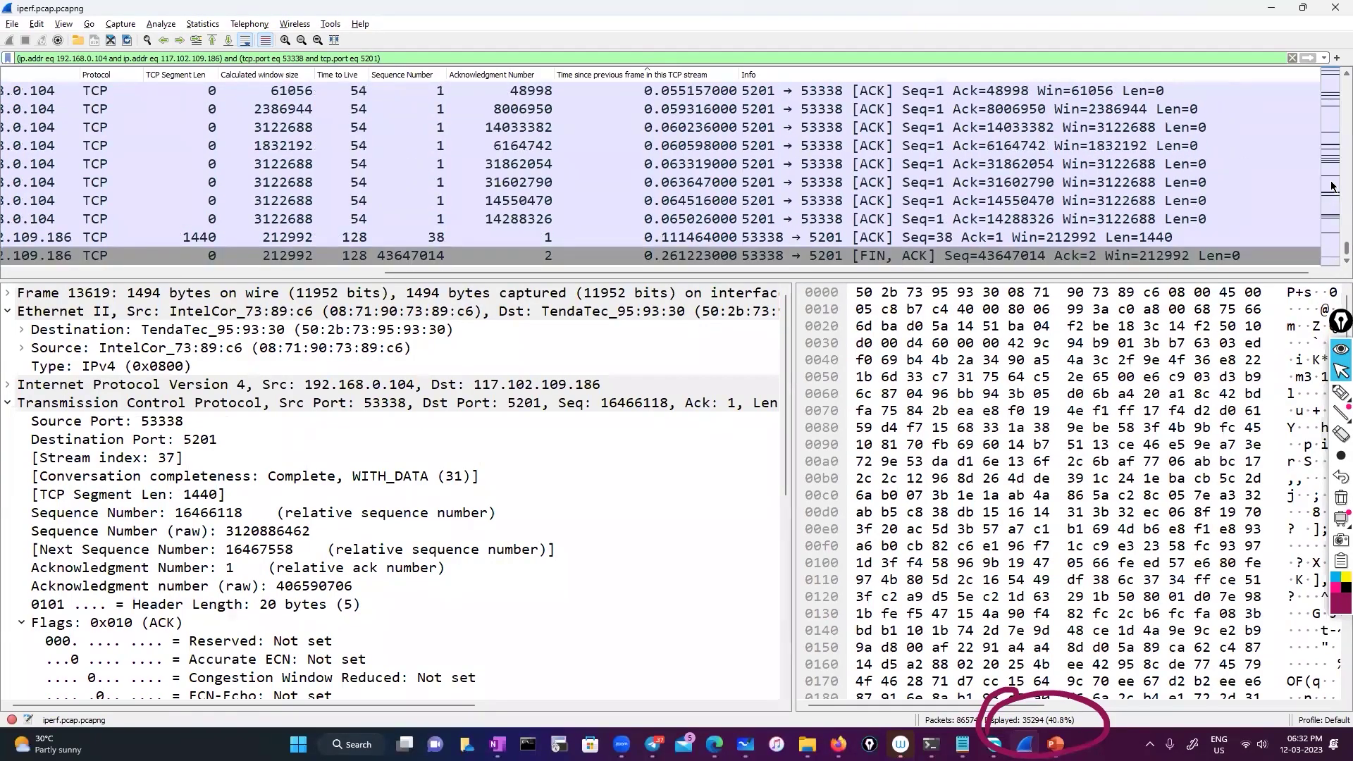
pyautogui.moveTo(1329, 115); pyautogui.dragTo(1329, 125)
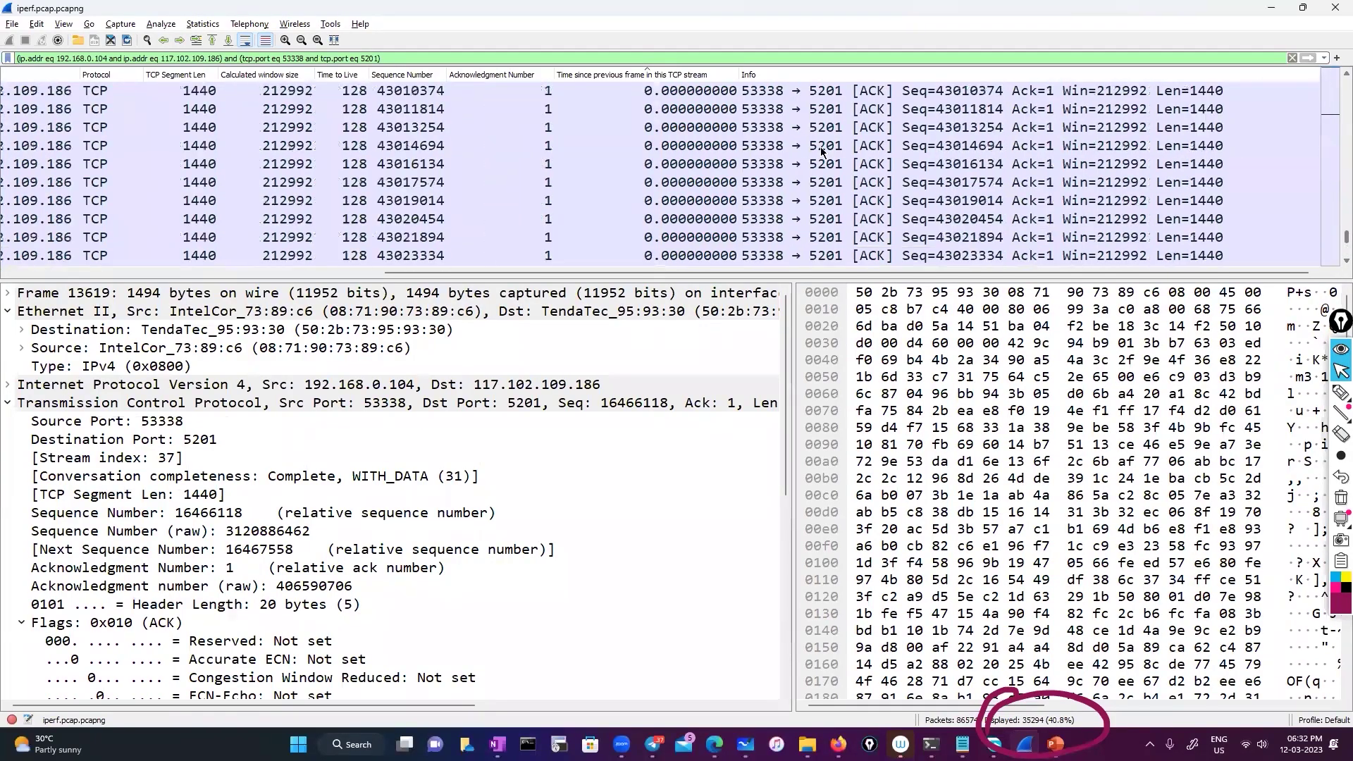
pyautogui.click(634, 74)
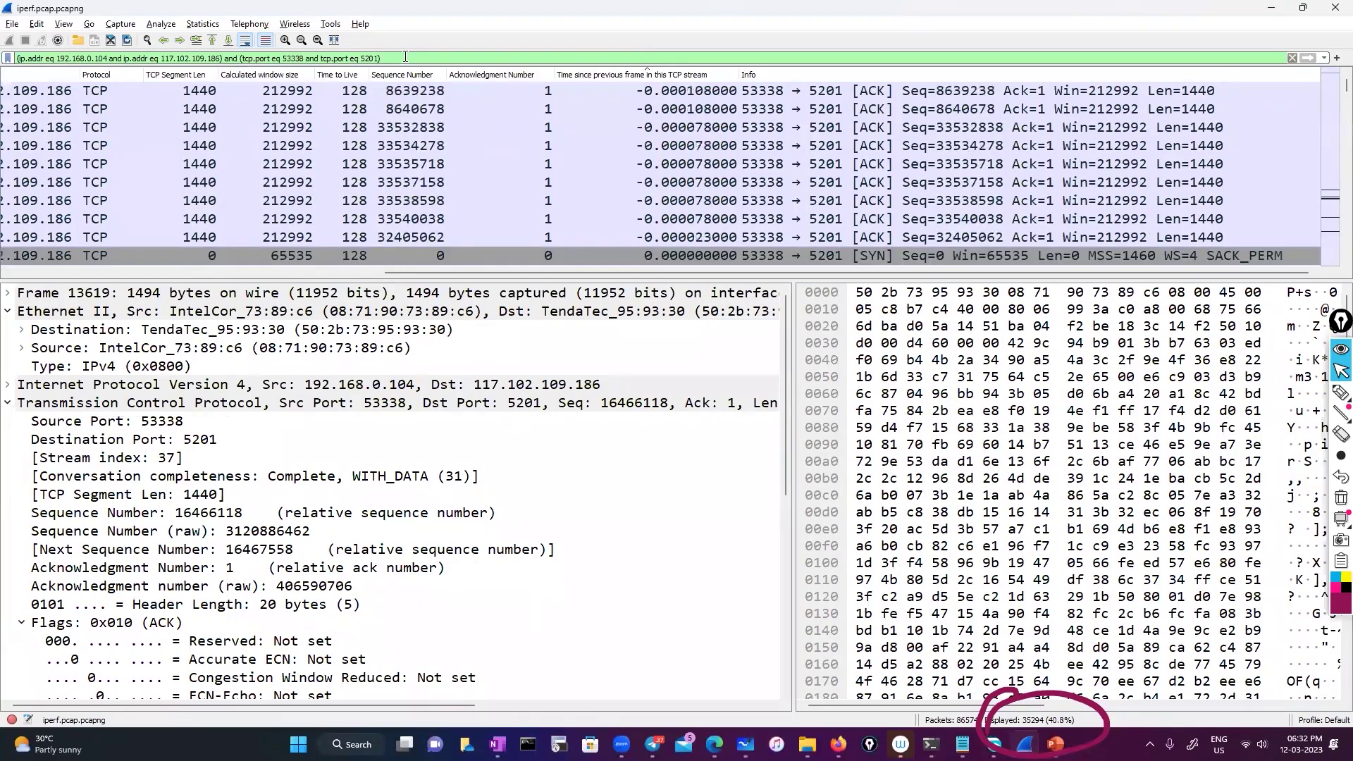
# Clear the conversation filter and apply the display filter tcp.
pyautogui.click(1291, 56)
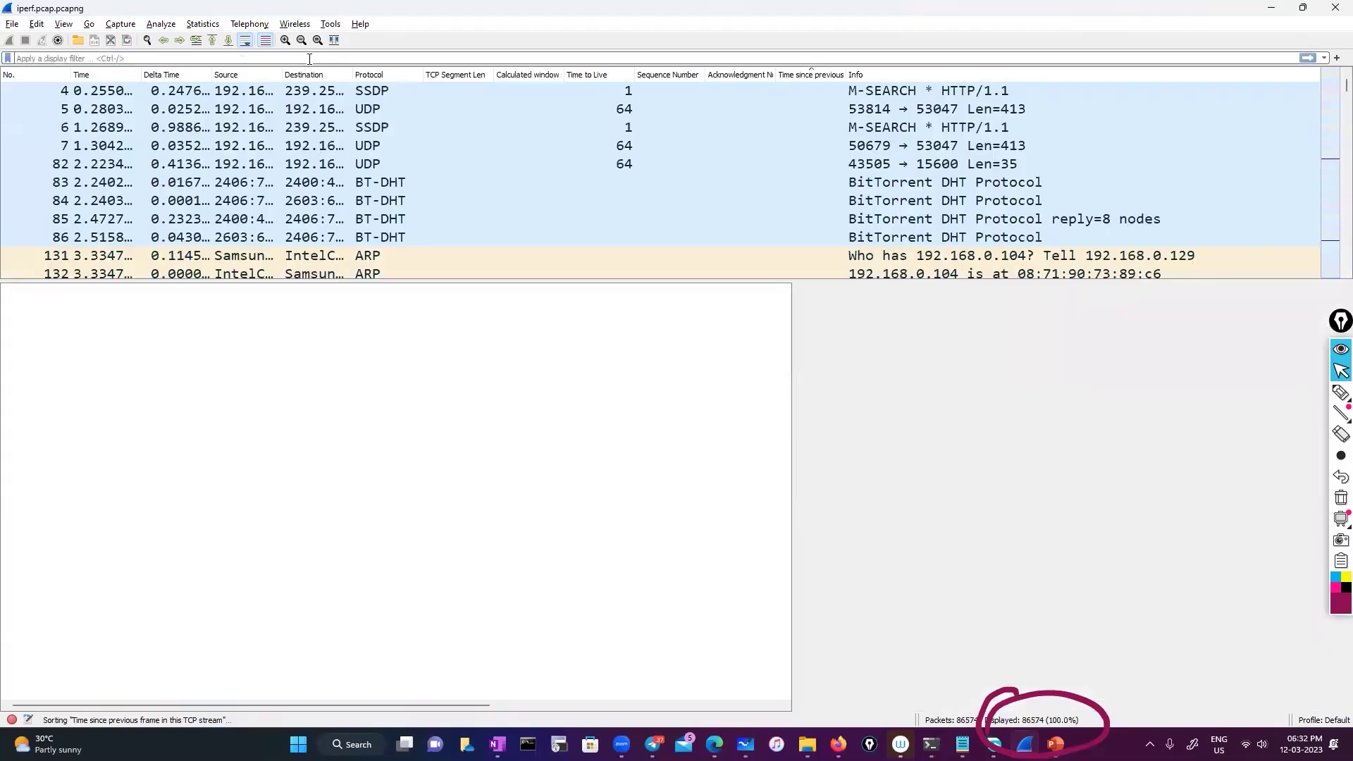
pyautogui.click(188, 56)
pyautogui.write('tcp')
pyautogui.press('Return')
pyautogui.write('tcp')
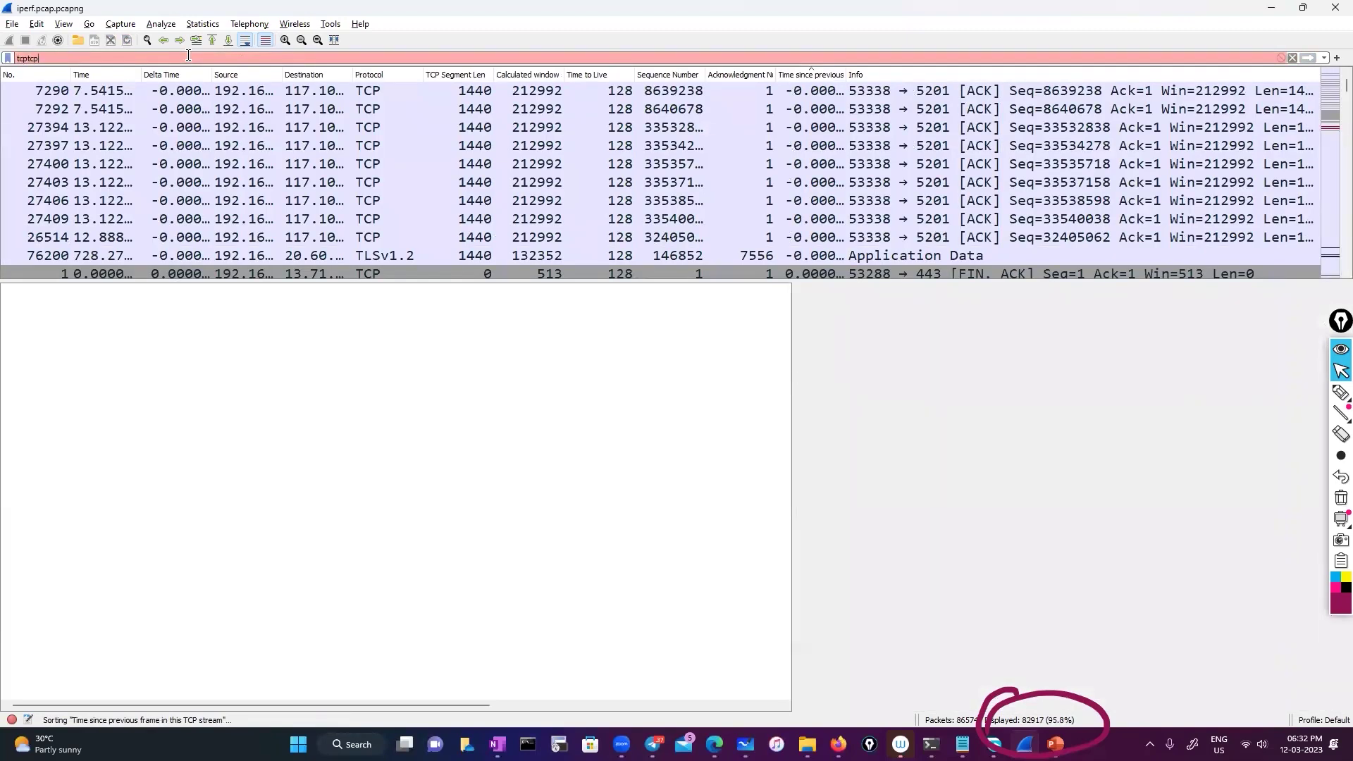
pyautogui.press('BackSpace')
pyautogui.press('BackSpace')
pyautogui.press('BackSpace')
pyautogui.press('BackSpace')
pyautogui.press('BackSpace')
pyautogui.press('BackSpace')
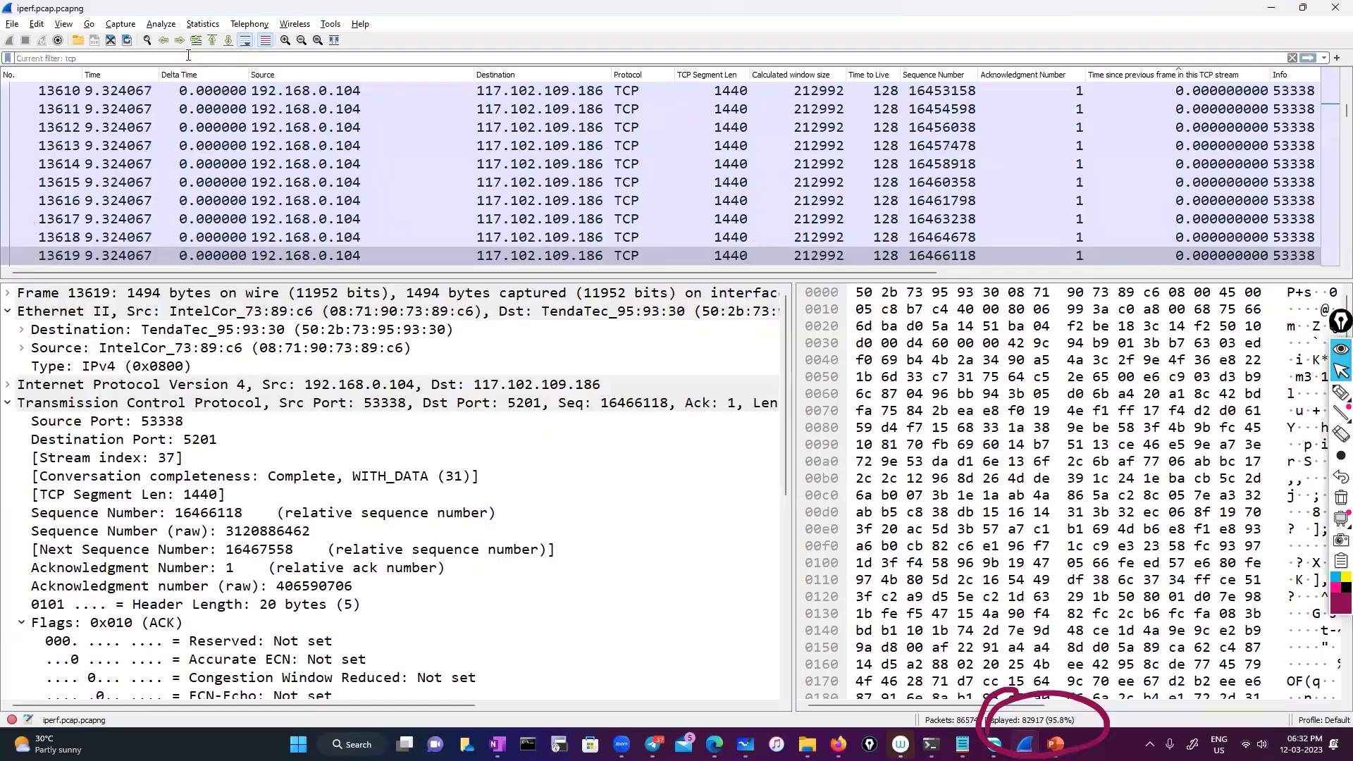
pyautogui.write('tcp')
pyautogui.press('Return')
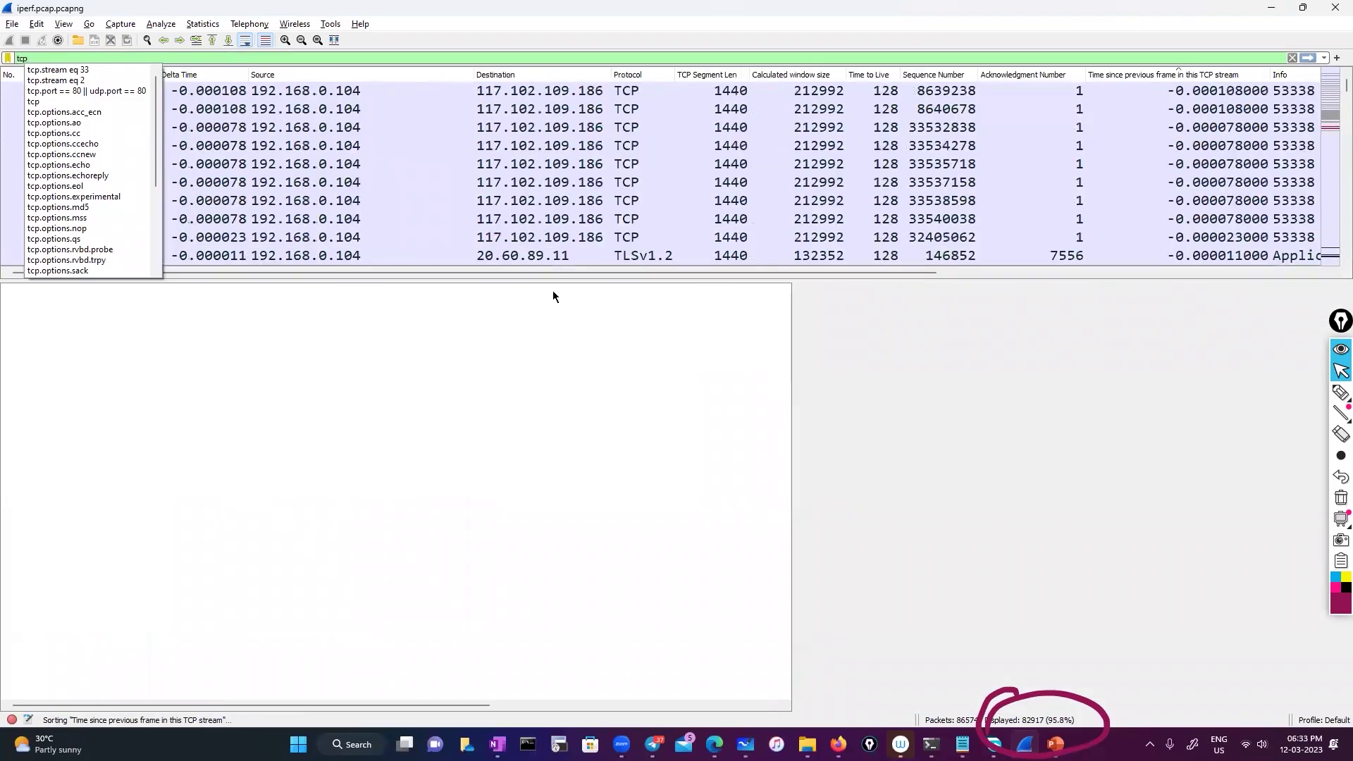
# Apply a TCP conversation filter based on packet 27403 near the beginning of the packet list.
pyautogui.scroll(20, 651, 191)
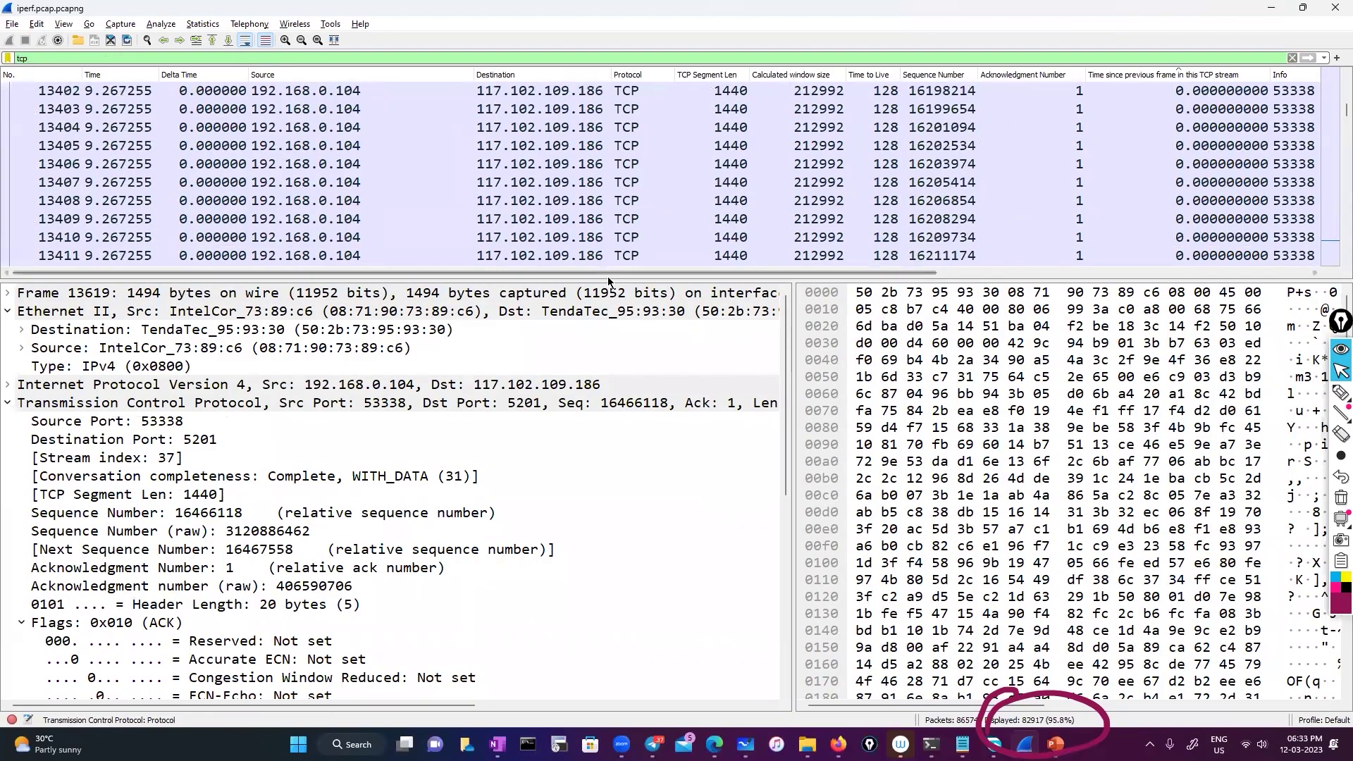
pyautogui.moveTo(654, 274); pyautogui.dragTo(1032, 289)
pyautogui.scroll(10, 1127, 201)
pyautogui.moveTo(1332, 112); pyautogui.dragTo(1332, 72)
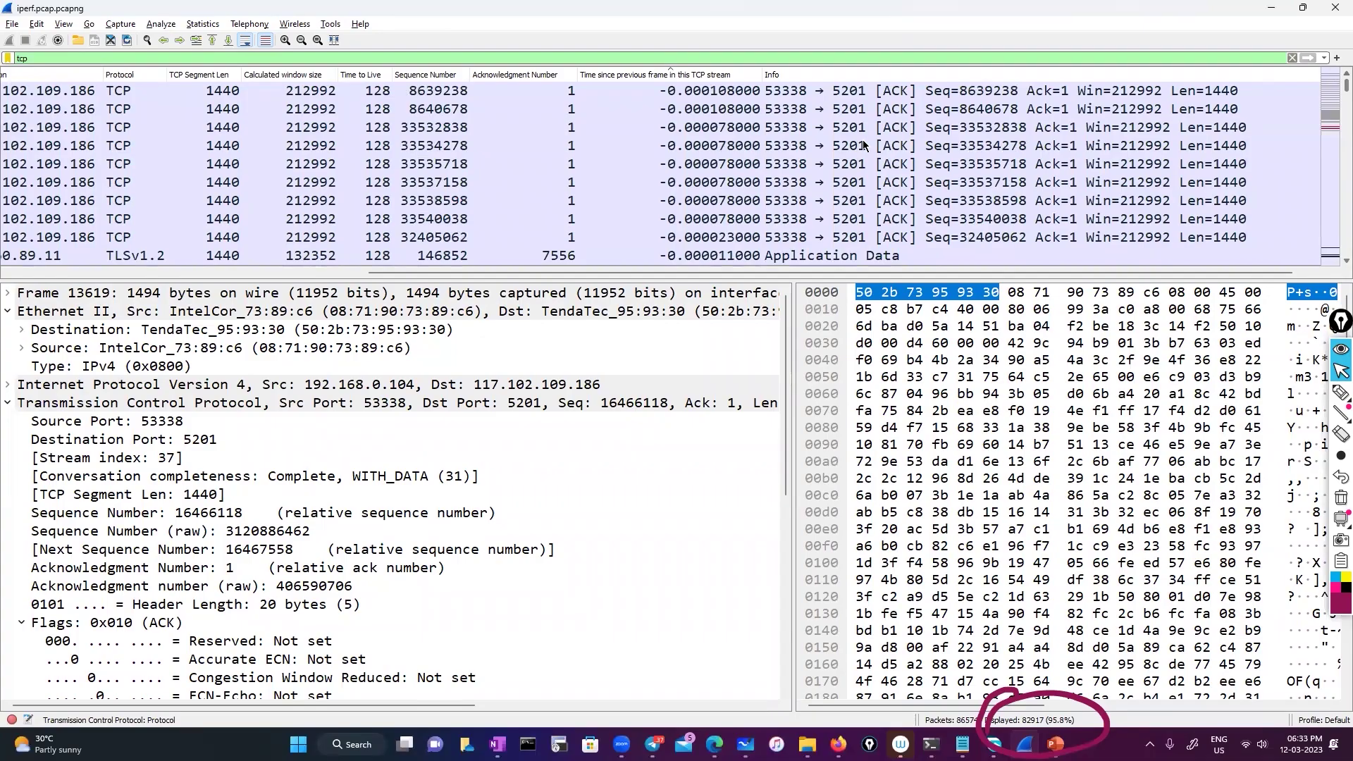
pyautogui.click(686, 187)
pyautogui.rightClick(328, 186)
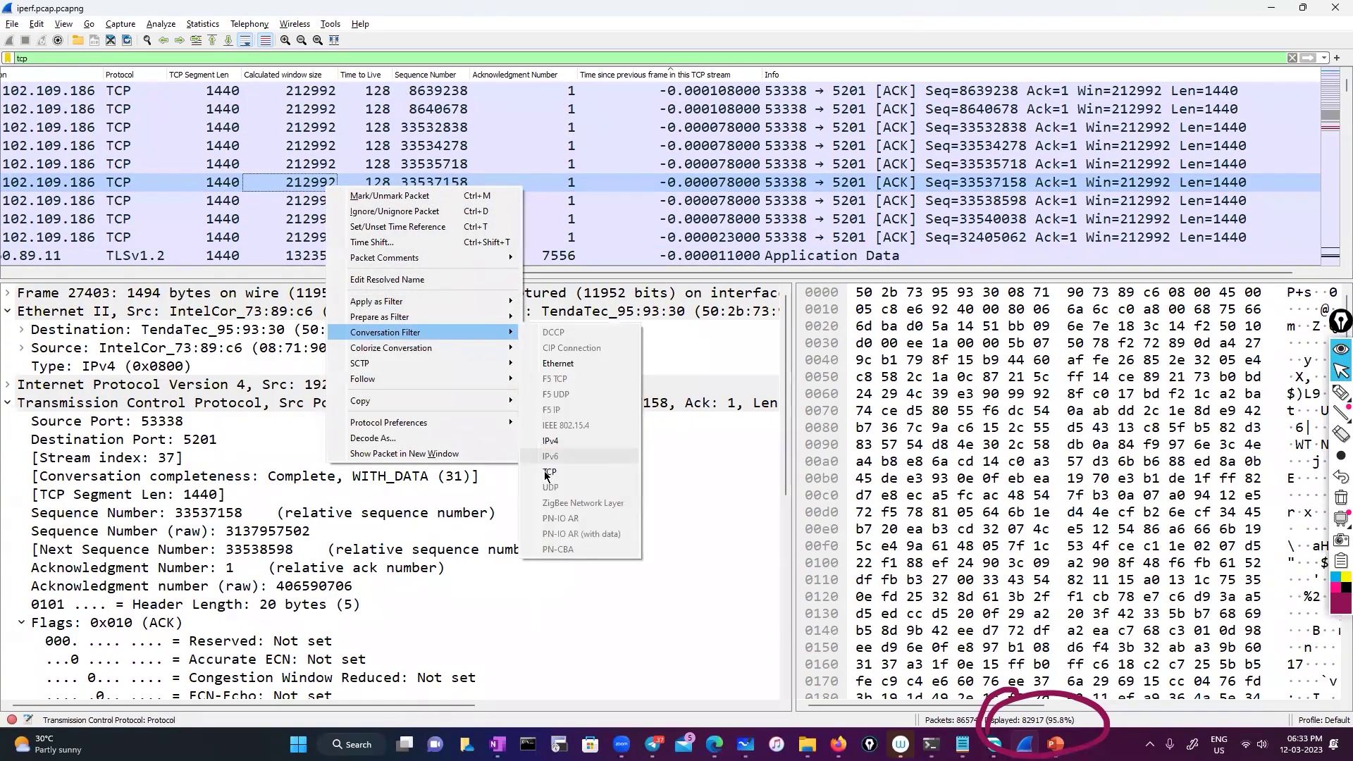
pyautogui.click(549, 454)
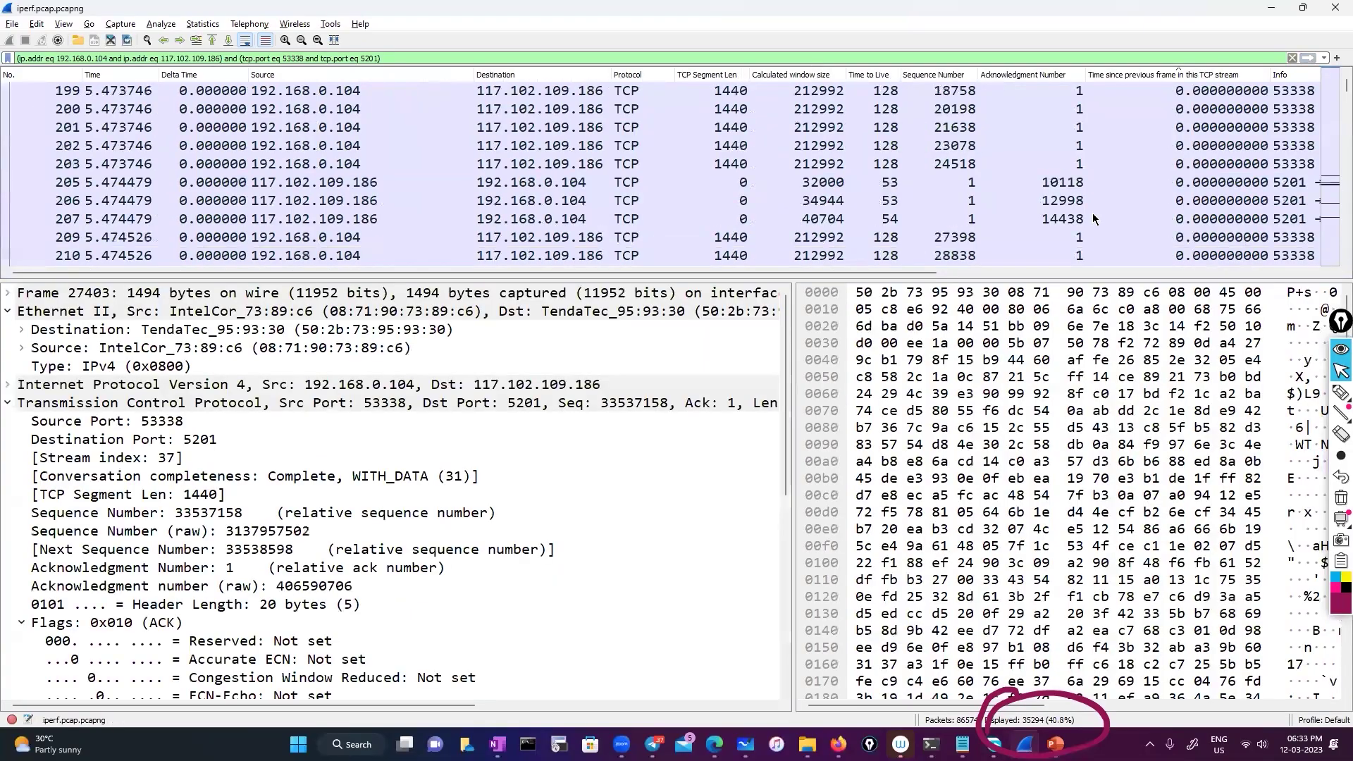
# Examine the filtered conversation's packets and their info column to locate the SYN packet.
pyautogui.scroll(7, 1092, 212)
pyautogui.scroll(-20, 1092, 214)
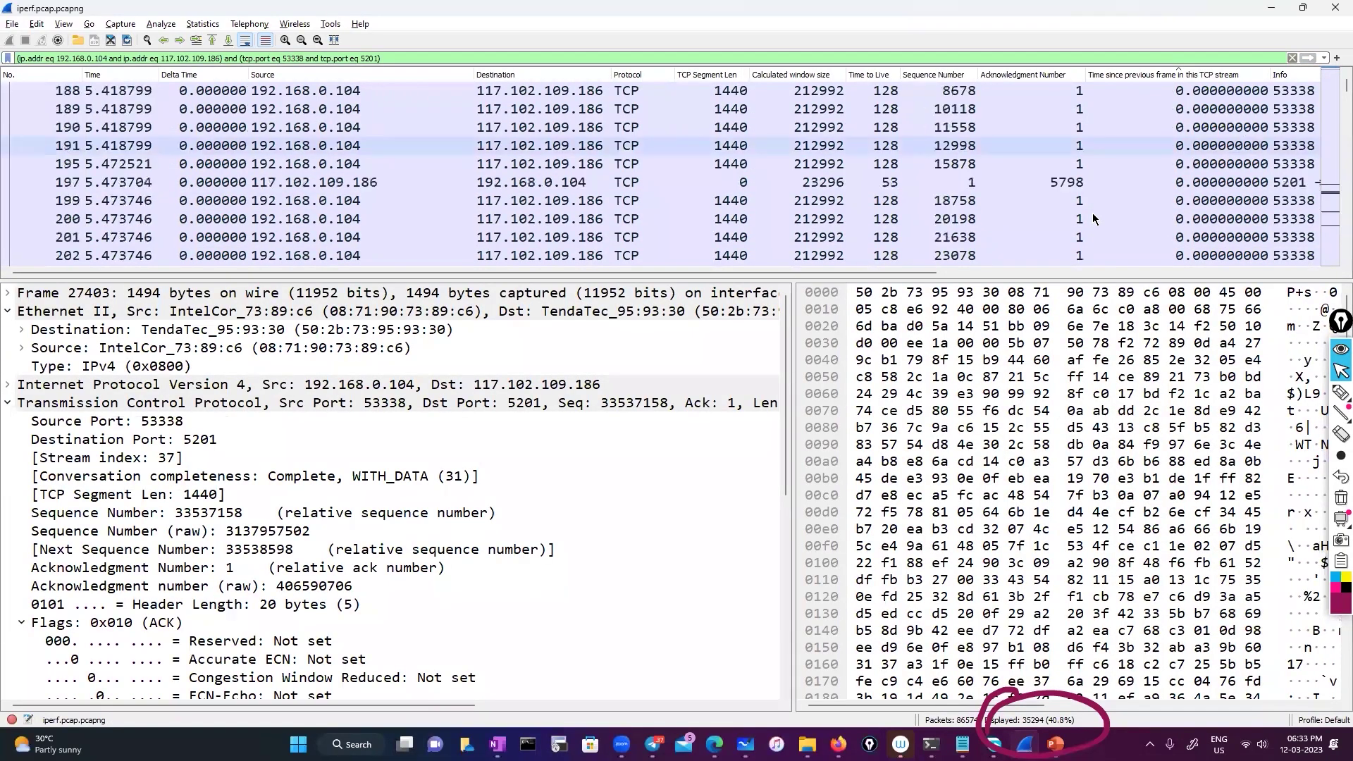
pyautogui.scroll(-10, 1092, 213)
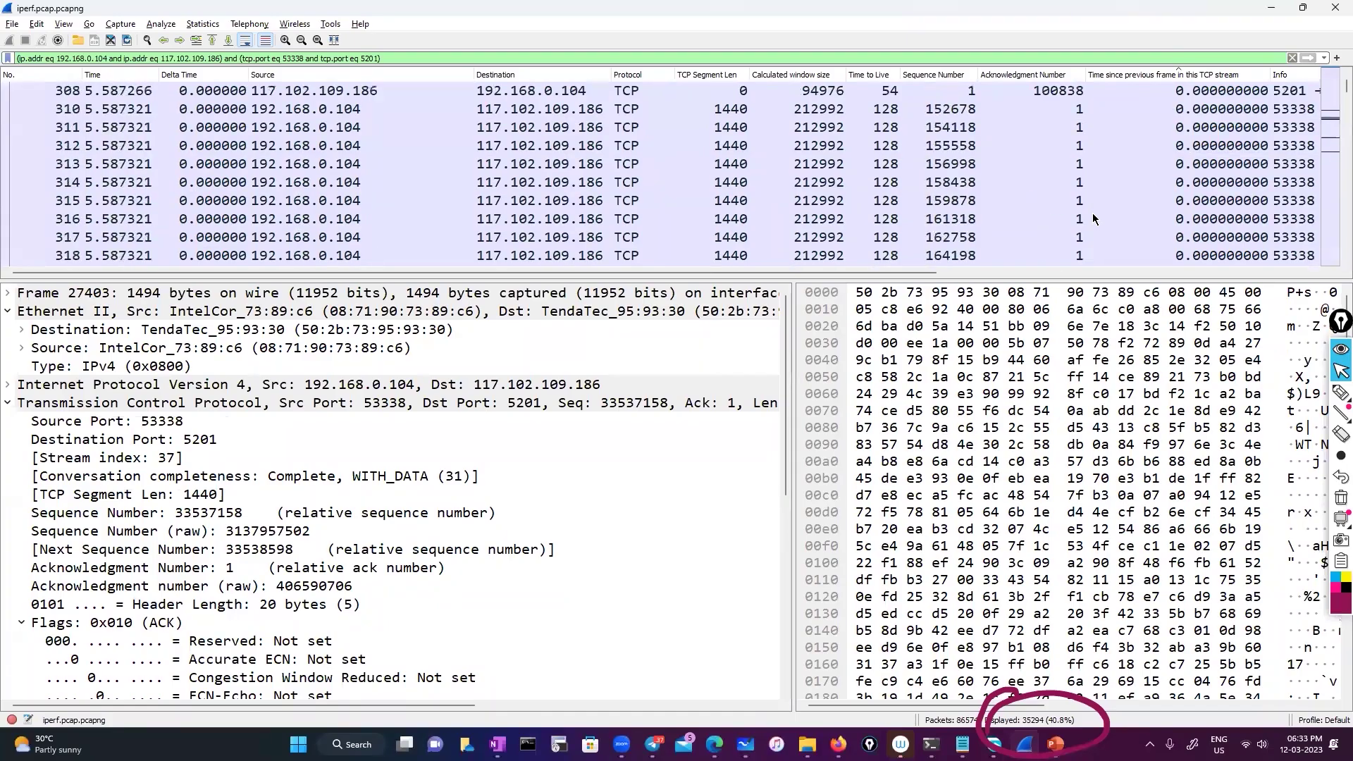
pyautogui.scroll(20, 1092, 213)
pyautogui.moveTo(844, 272); pyautogui.dragTo(1325, 171)
pyautogui.scroll(5, 1305, 169)
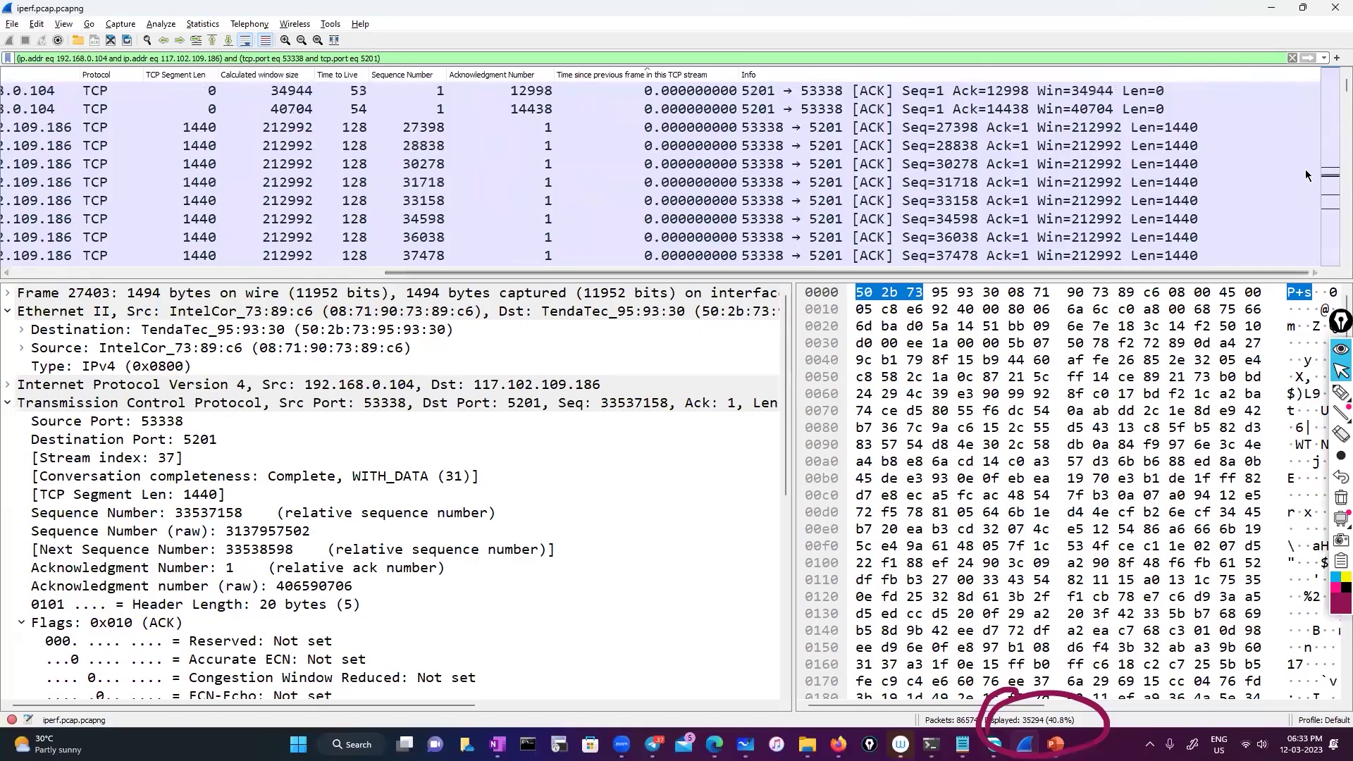
pyautogui.scroll(8, 874, 204)
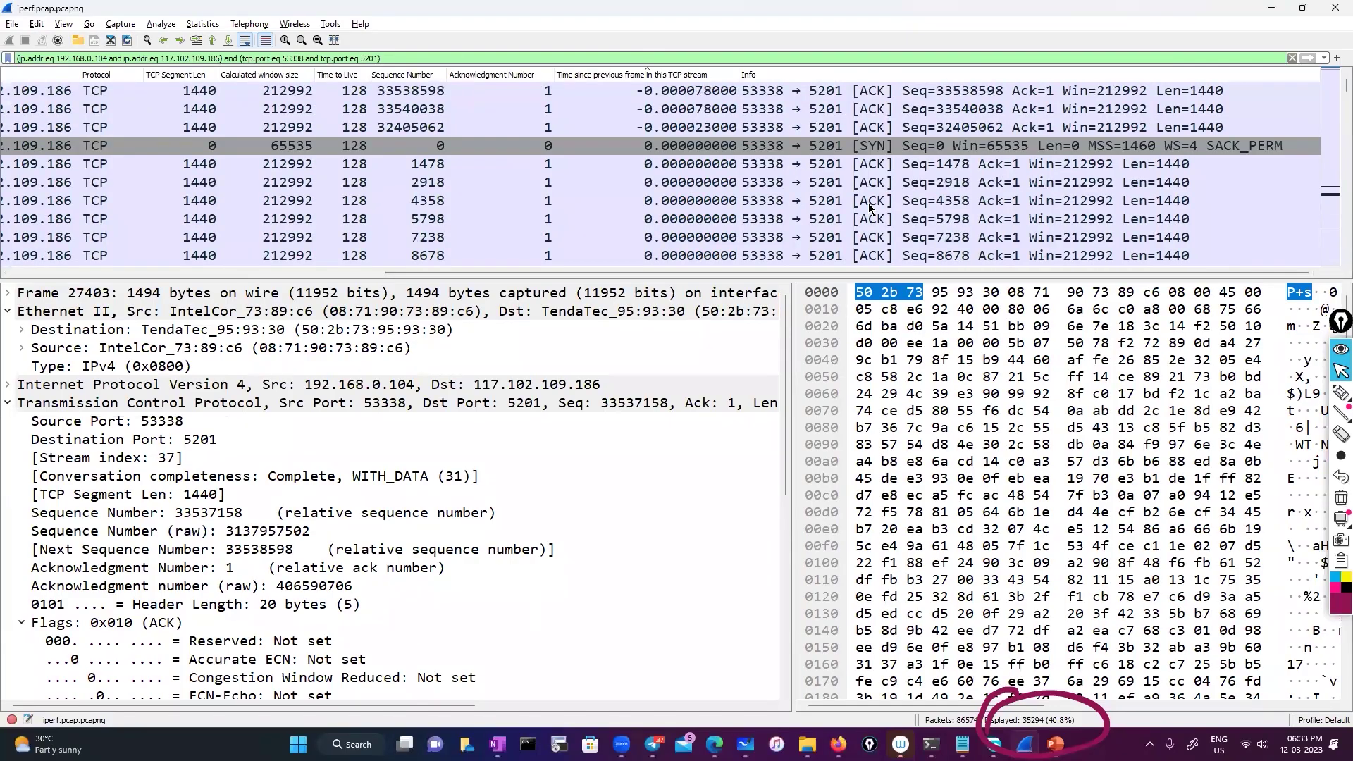
pyautogui.scroll(1, 868, 204)
# Apply a TCP conversation filter based on SYN packet 172 and bring its info column into view.
pyautogui.click(1015, 201)
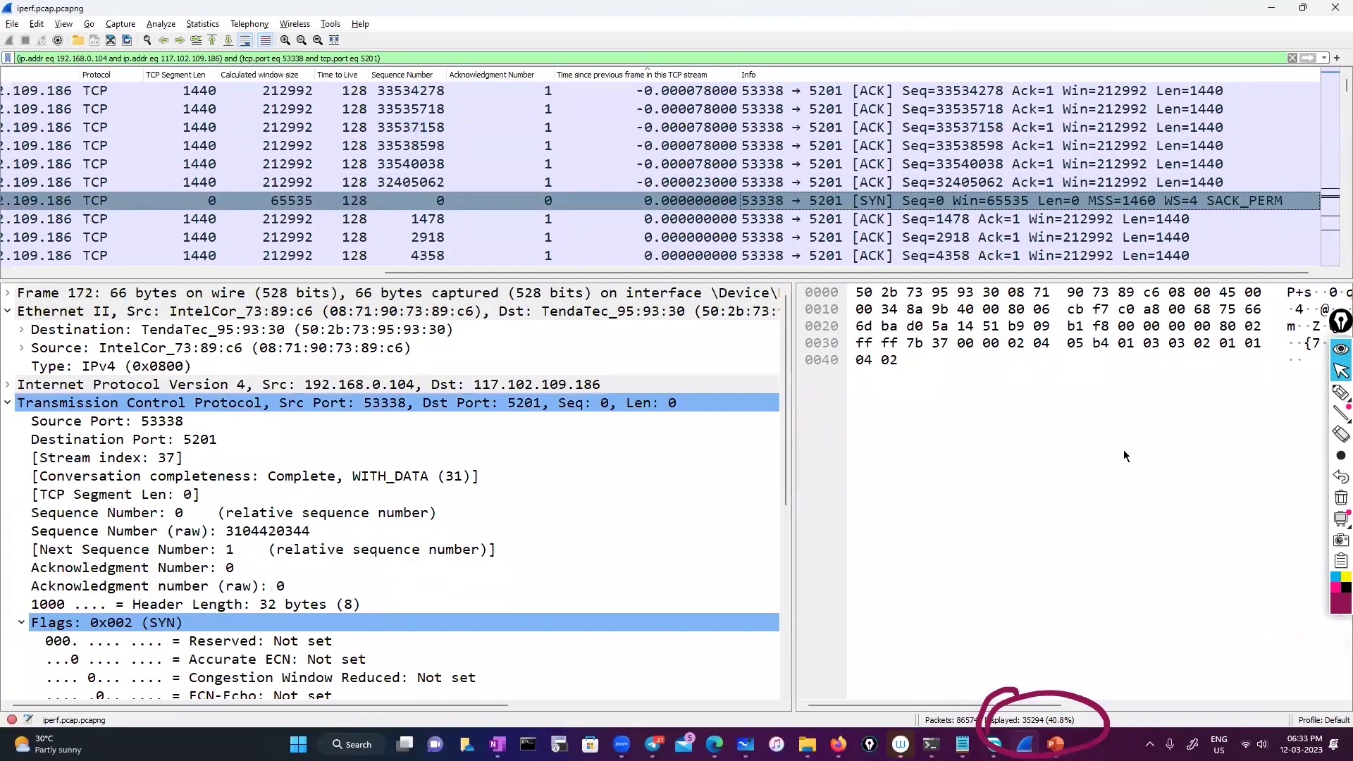
pyautogui.rightClick(871, 202)
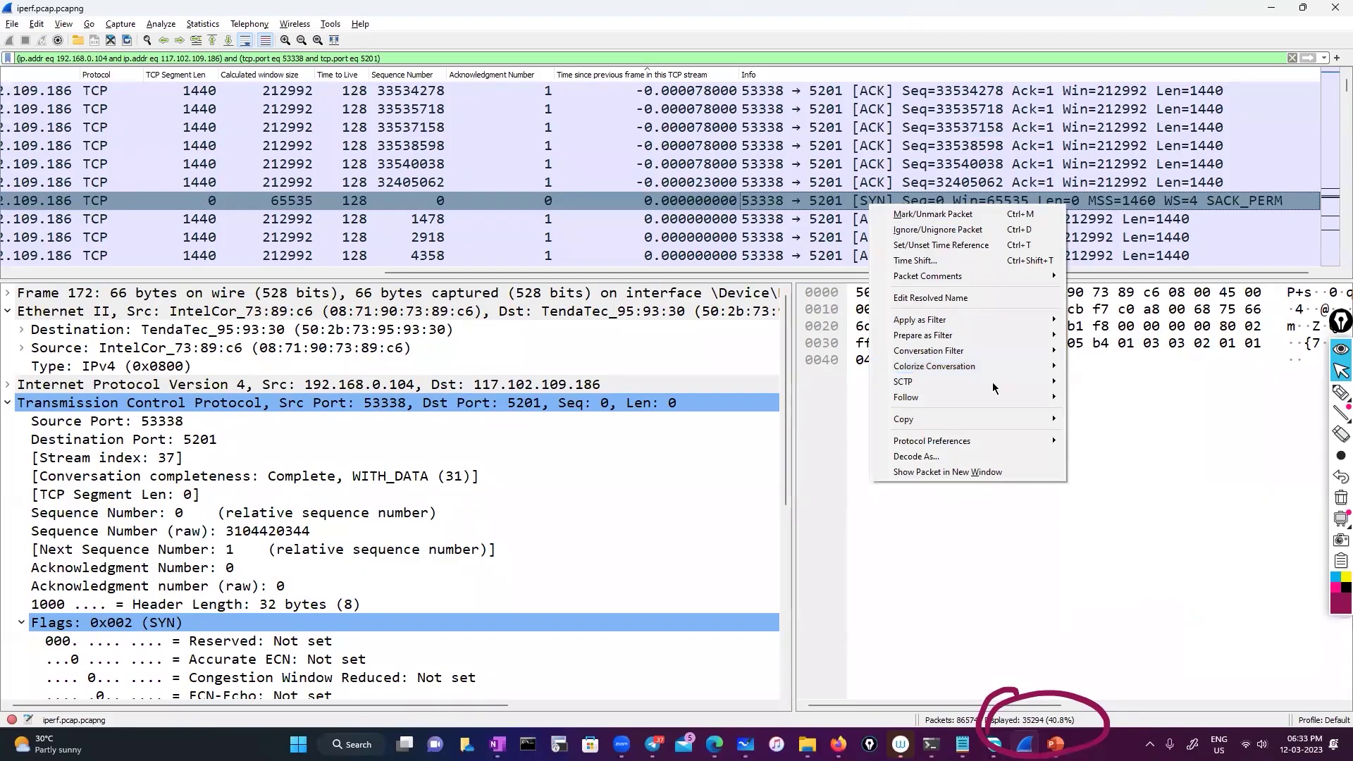
pyautogui.moveTo(986, 355)
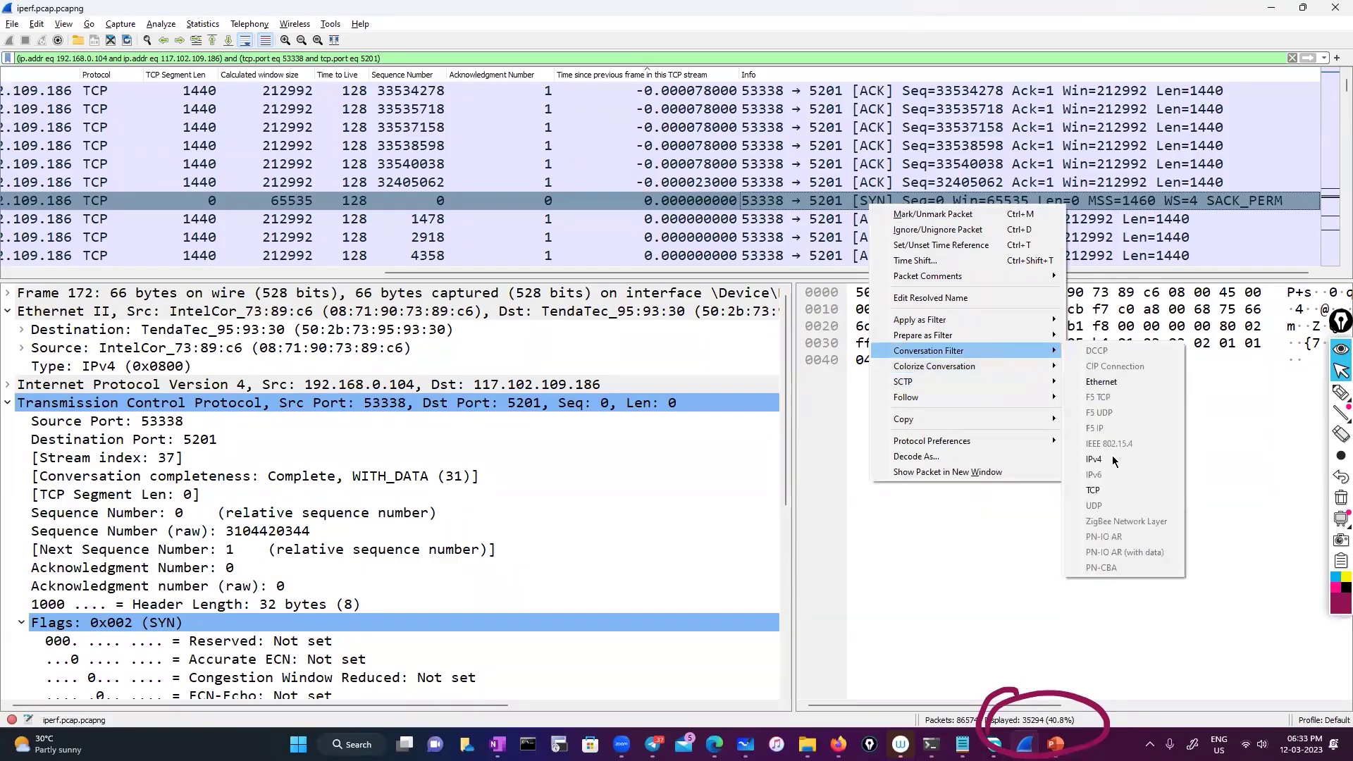
pyautogui.click(1093, 490)
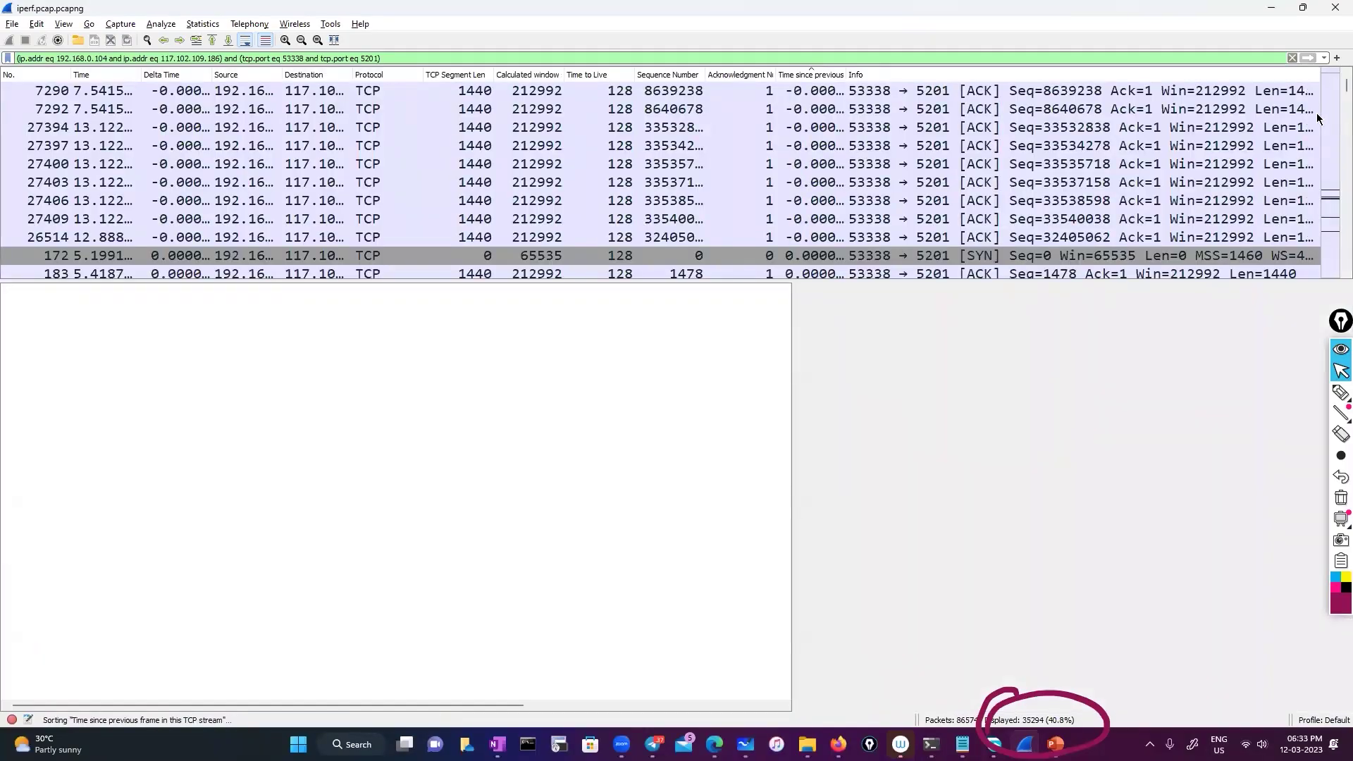
pyautogui.scroll(2, 1331, 167)
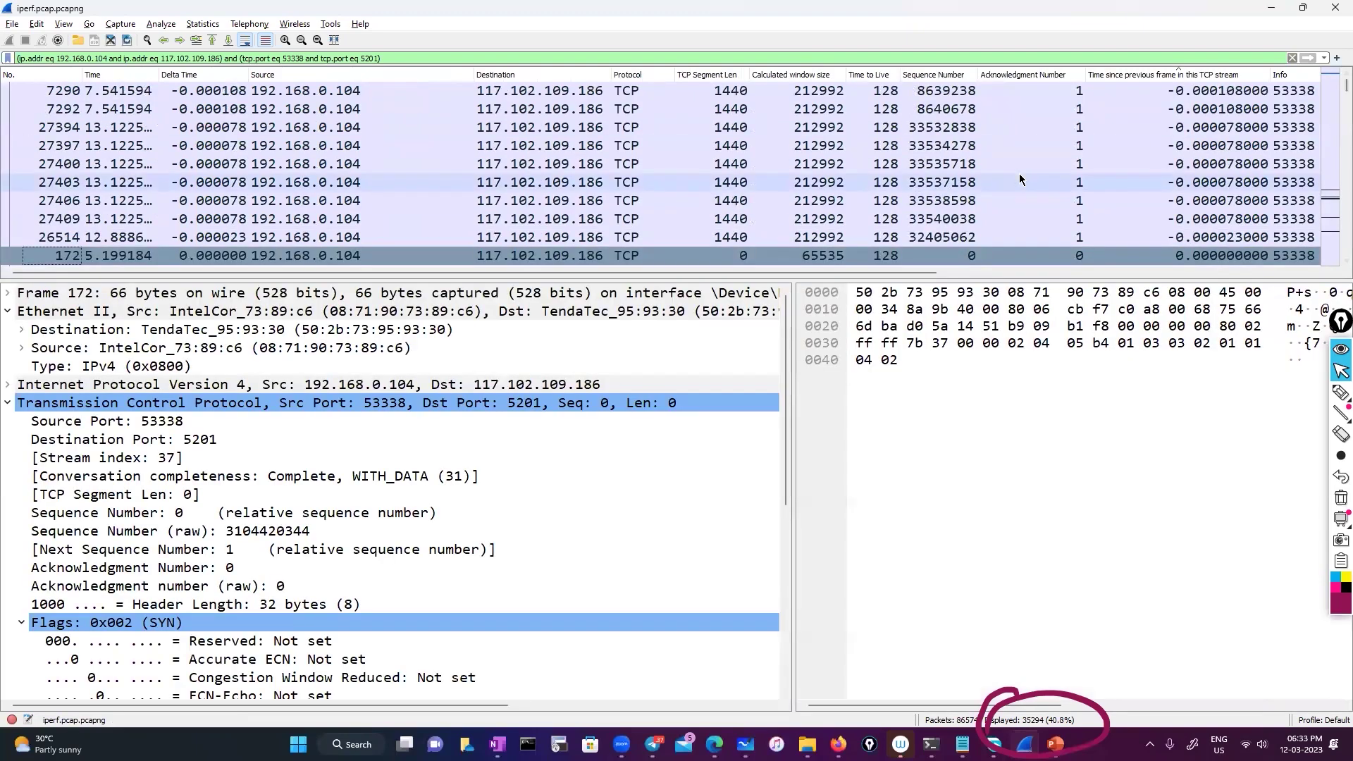
pyautogui.hscroll(5, 1222, 275)
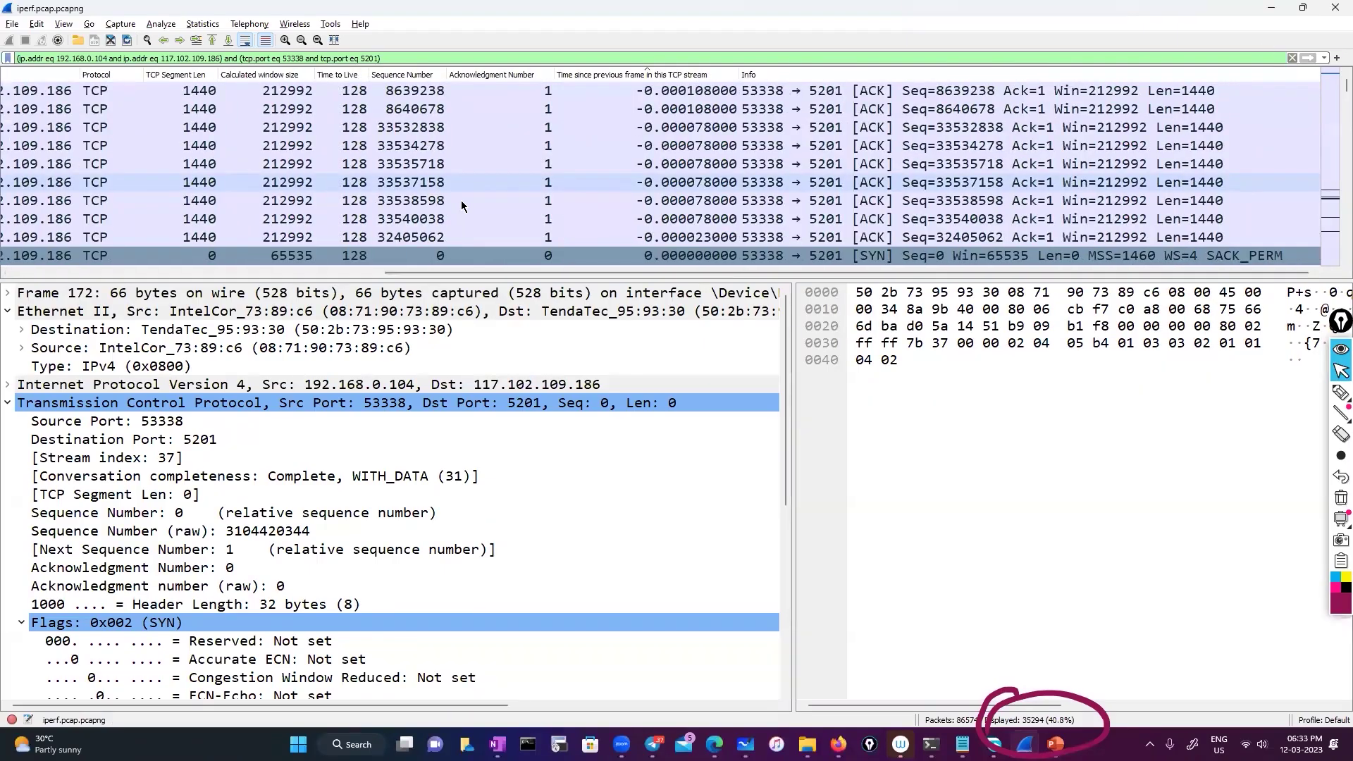
# Close the iperf capture and erase the pen annotation left on the screen.
pyautogui.click(1333, 10)
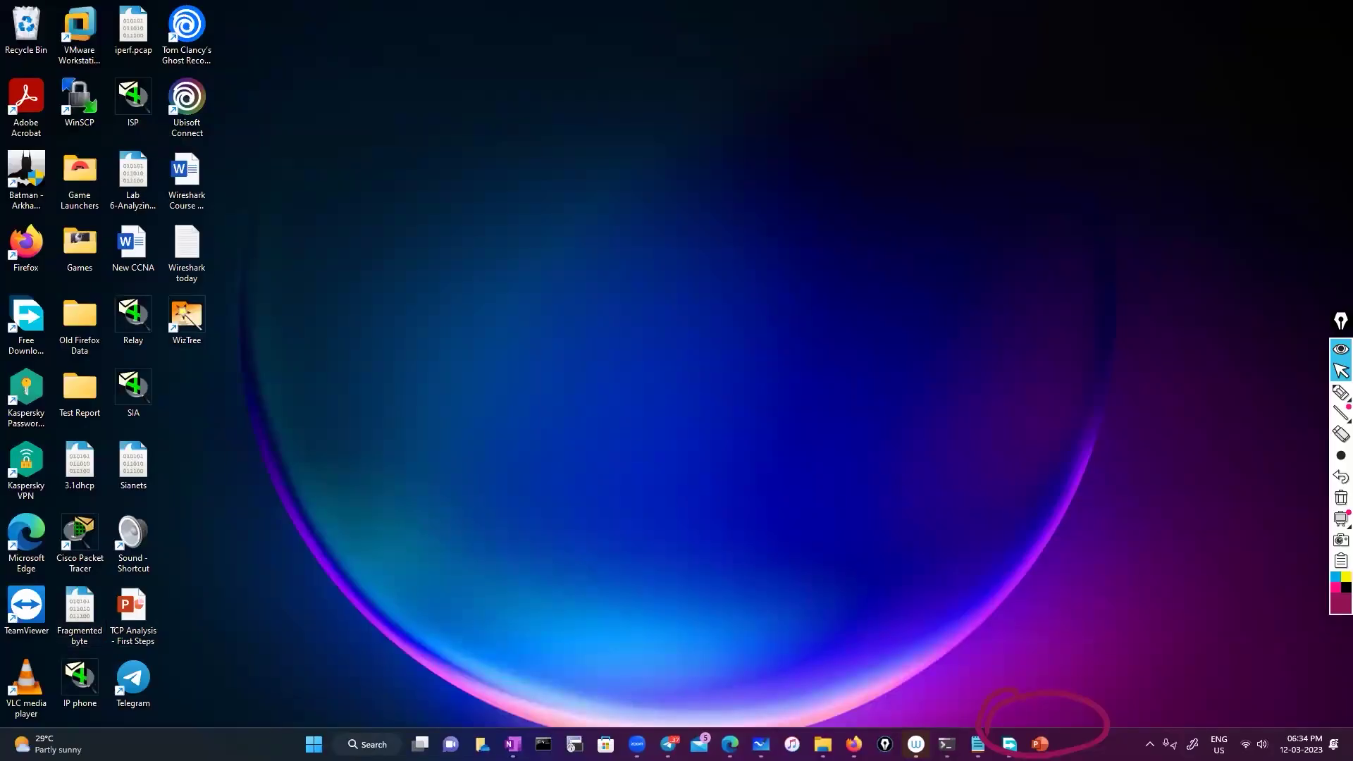
pyautogui.click(1341, 498)
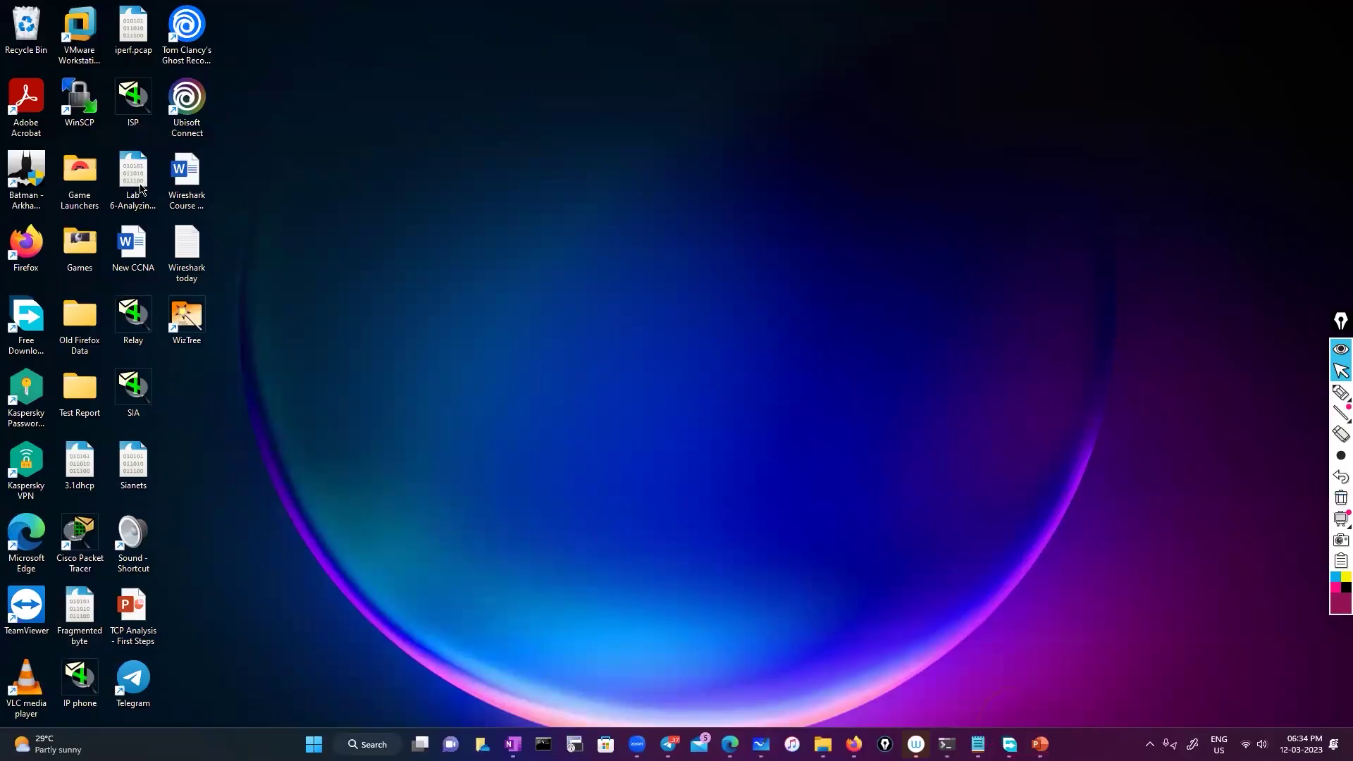
# Open the capture file Lab 6-Analyzing TCP Retransmissions from the desktop in Wireshark.
pyautogui.click(1040, 744)
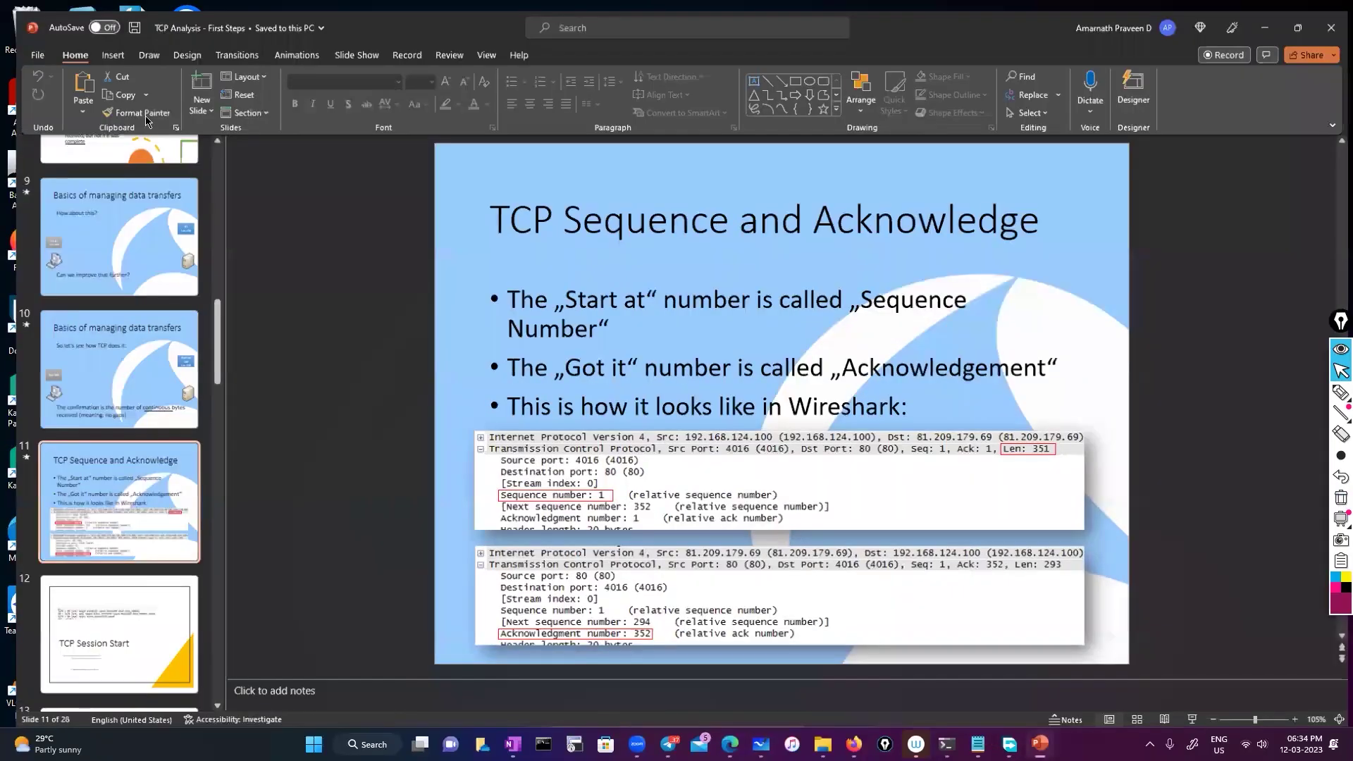
pyautogui.press('super+d')
pyautogui.press('Return')
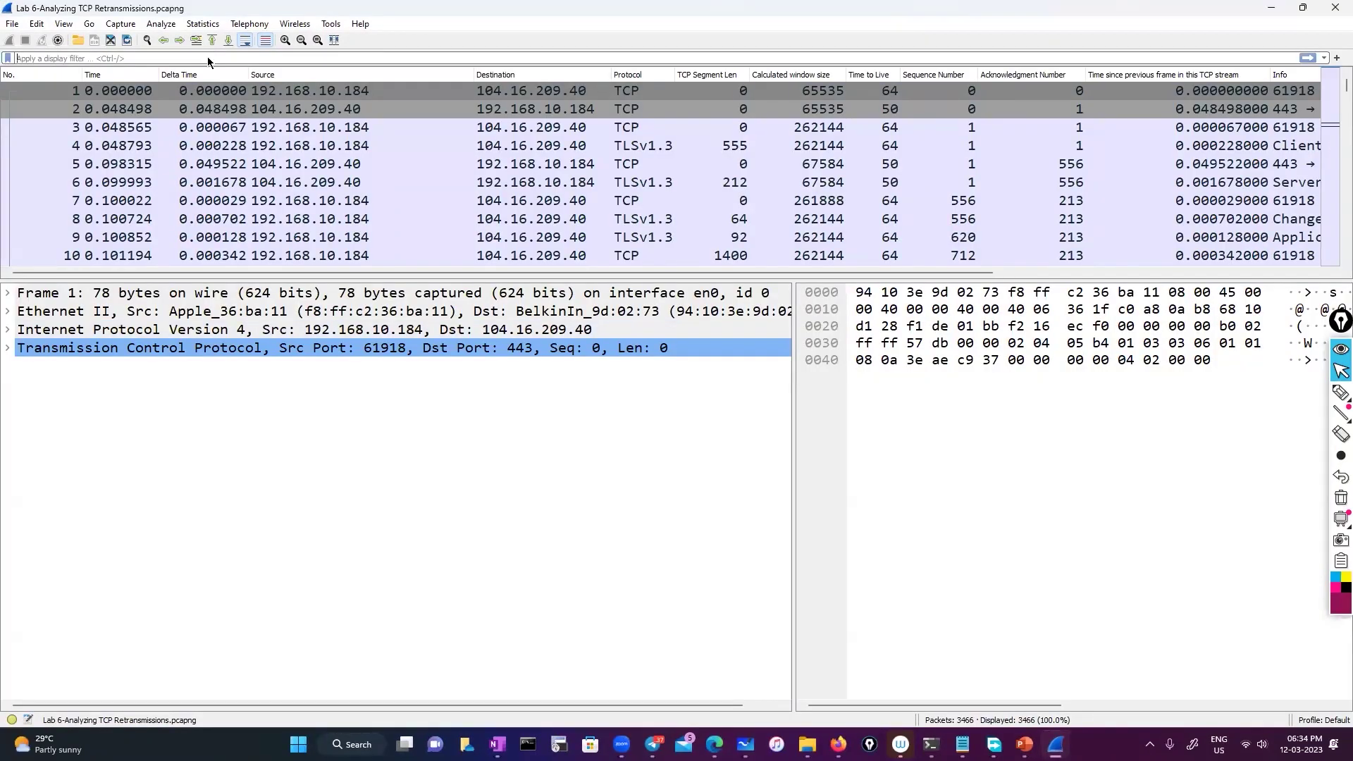
# Apply the display filter tcp to the Lab 6 capture and bring the packets' info column into view.
pyautogui.click(207, 58)
pyautogui.write('tcp')
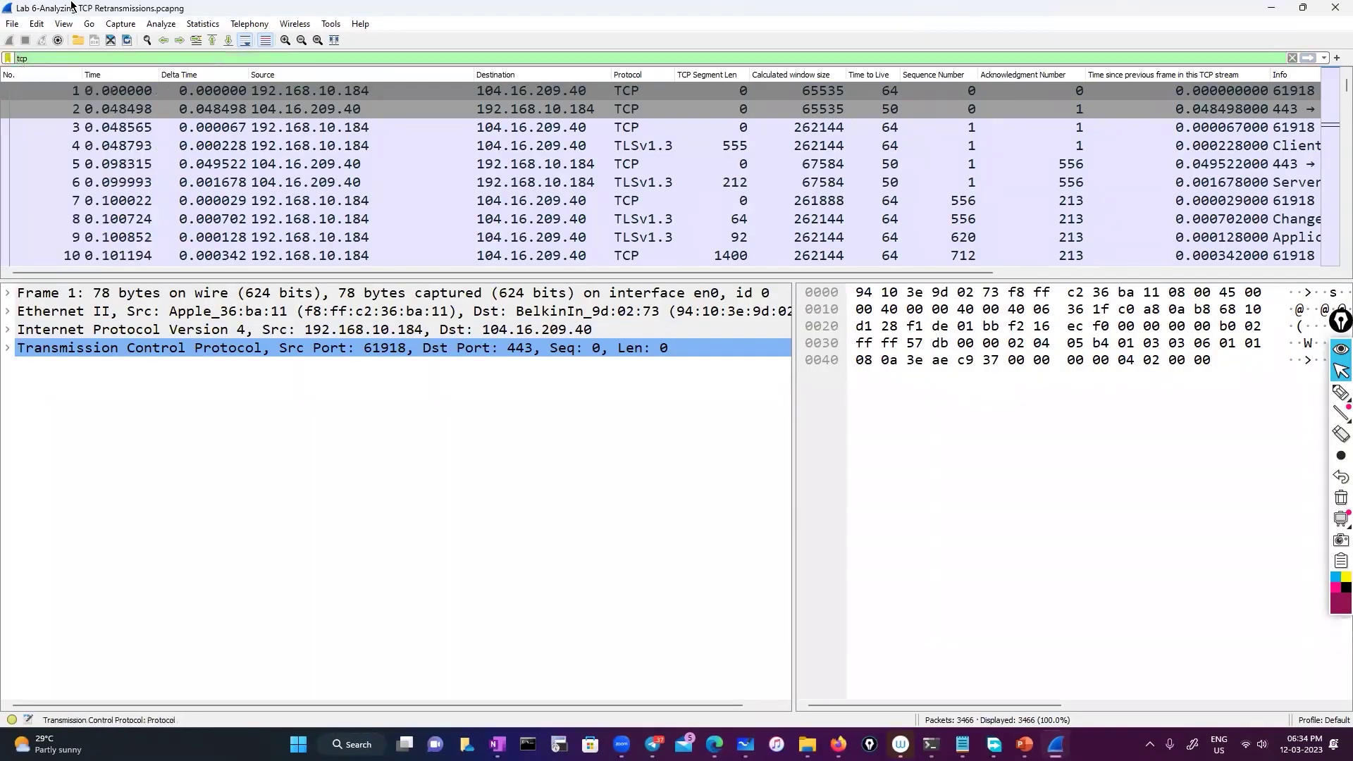
pyautogui.moveTo(261, 273); pyautogui.dragTo(577, 292)
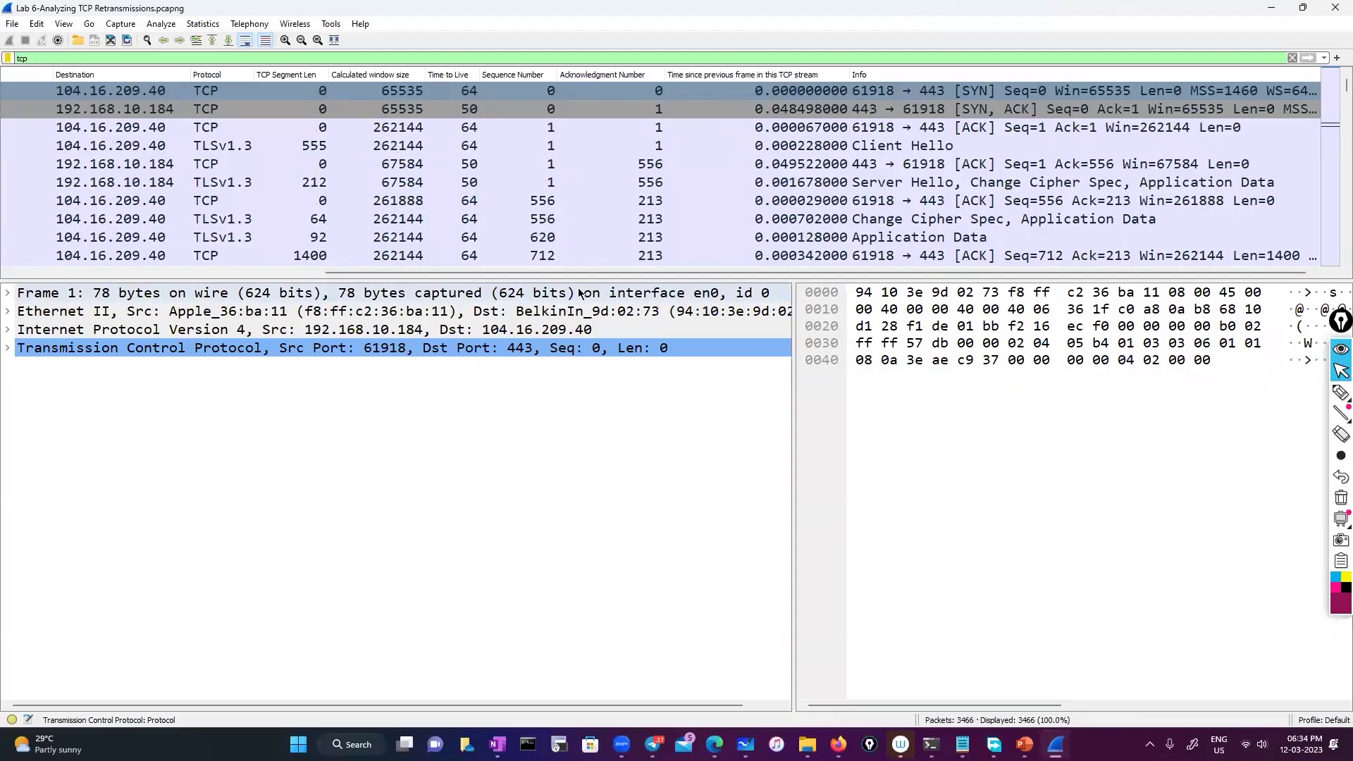
# Circle the SYN, SYN-ACK and ACK flags of the first three packets with the pen.
pyautogui.click(1341, 392)
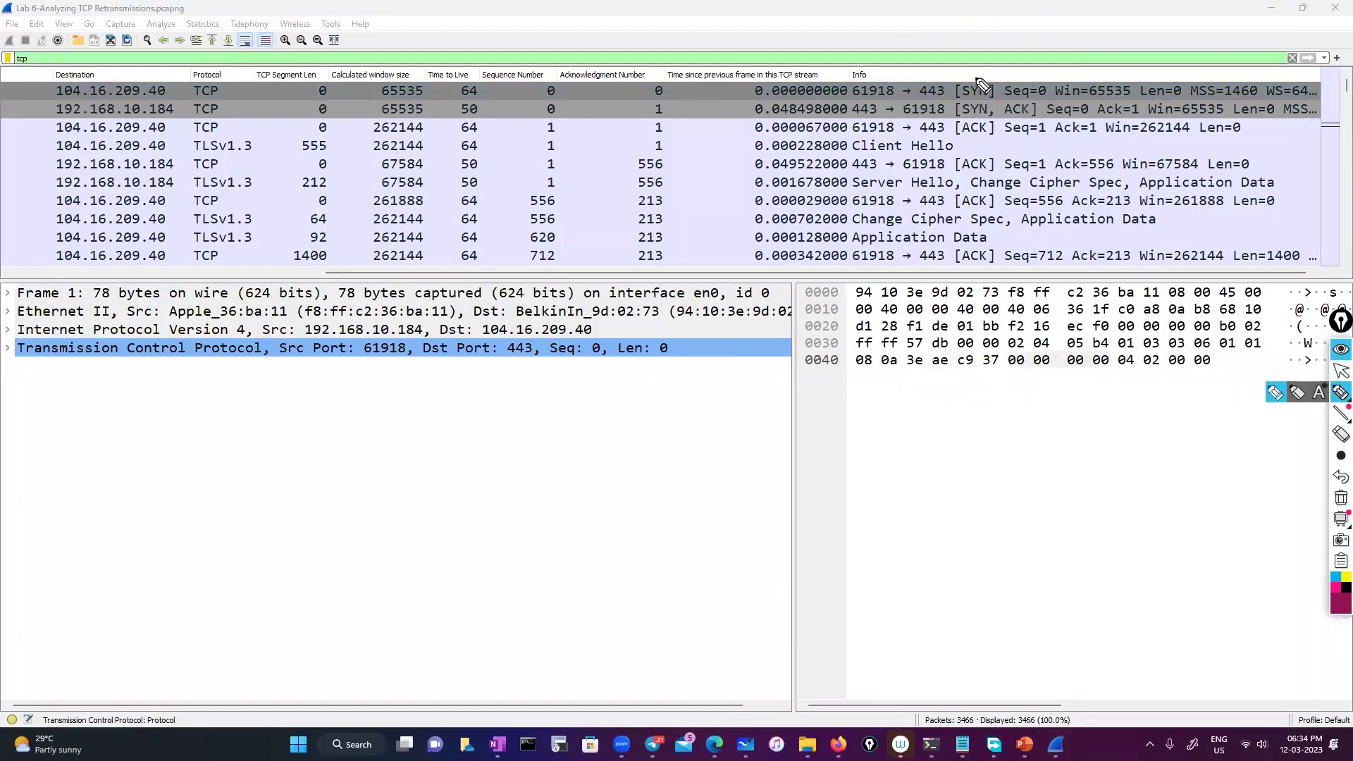
pyautogui.moveTo(974, 75)
pyautogui.mouseDown()
pyautogui.moveTo(944, 131)
pyautogui.moveTo(1009, 147)
pyautogui.mouseUp()
pyautogui.moveTo(972, 76)
pyautogui.mouseDown()
pyautogui.moveTo(1057, 88)
pyautogui.moveTo(1047, 135)
pyautogui.moveTo(1007, 147)
pyautogui.mouseUp()
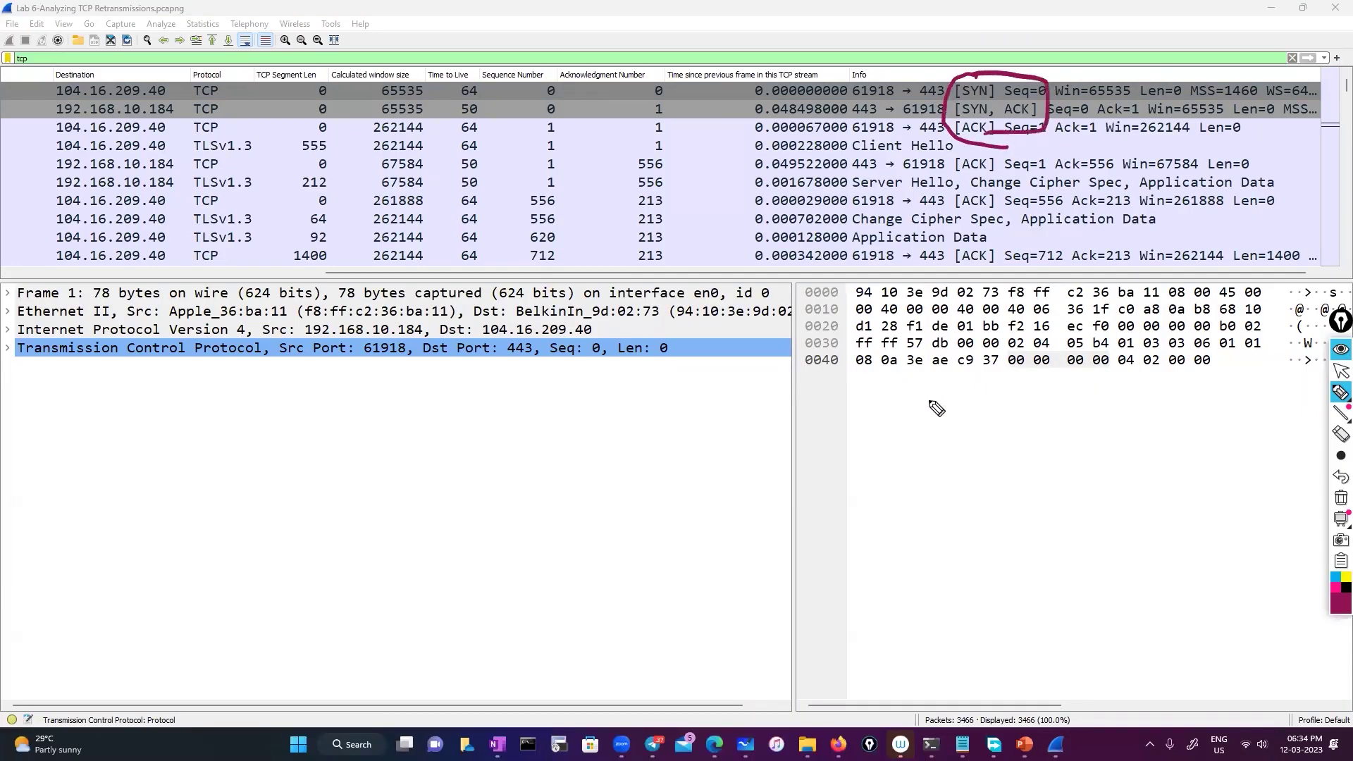
# Sketch a circled C and a circled S in the empty area below the packet bytes, with a client line and a boxed SYN arrow towards S.
pyautogui.moveTo(933, 440)
pyautogui.mouseDown()
pyautogui.moveTo(967, 455)
pyautogui.moveTo(944, 421)
pyautogui.mouseUp()
pyautogui.moveTo(1169, 417)
pyautogui.mouseDown()
pyautogui.moveTo(1147, 437)
pyautogui.moveTo(1159, 409)
pyautogui.mouseUp()
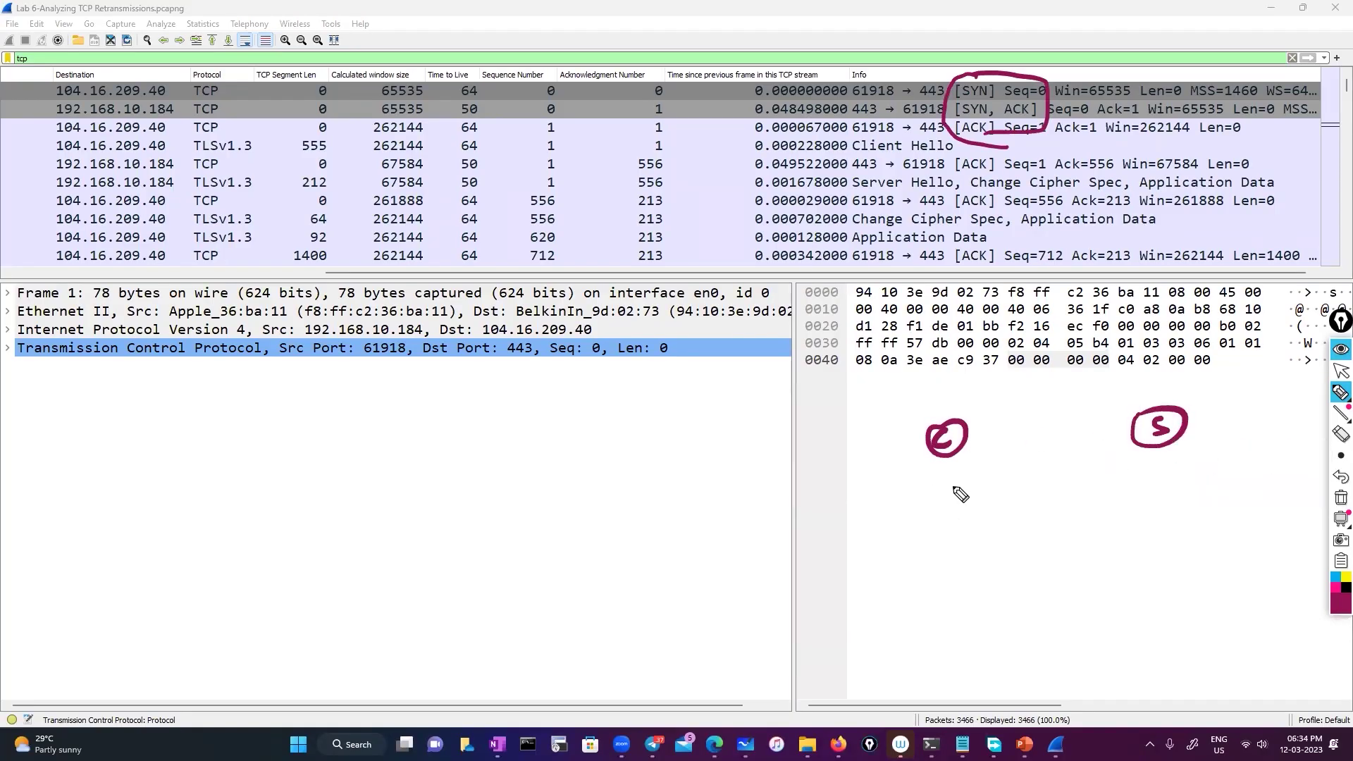
pyautogui.moveTo(960, 464); pyautogui.dragTo(954, 544)
pyautogui.moveTo(982, 485)
pyautogui.mouseDown()
pyautogui.moveTo(1070, 479)
pyautogui.moveTo(999, 466)
pyautogui.mouseUp()
pyautogui.moveTo(1013, 452)
pyautogui.mouseDown()
pyautogui.moveTo(1045, 462)
pyautogui.moveTo(1006, 473)
pyautogui.moveTo(1012, 443)
pyautogui.mouseUp()
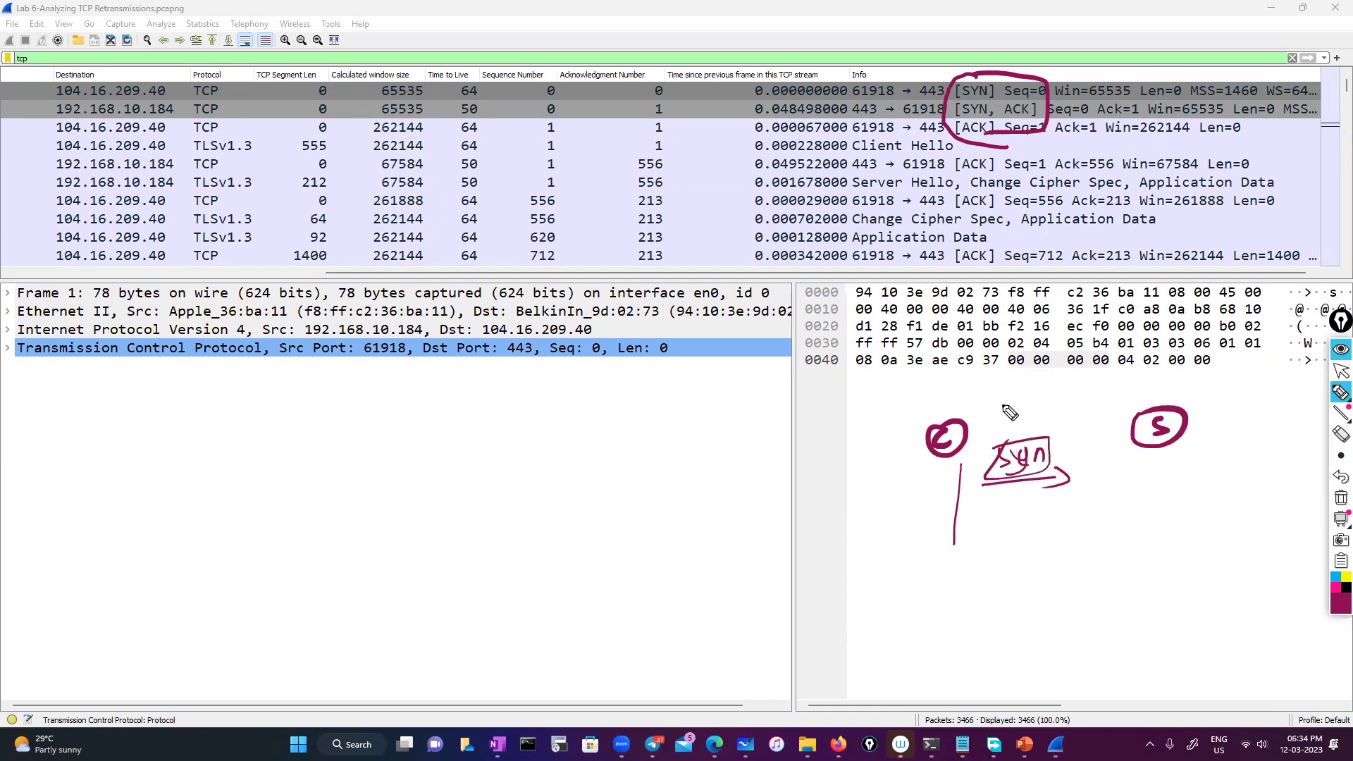
# Stop drawing and select the first packet, the SYN, at its calculated window size.
pyautogui.click(1340, 371)
pyautogui.click(393, 97)
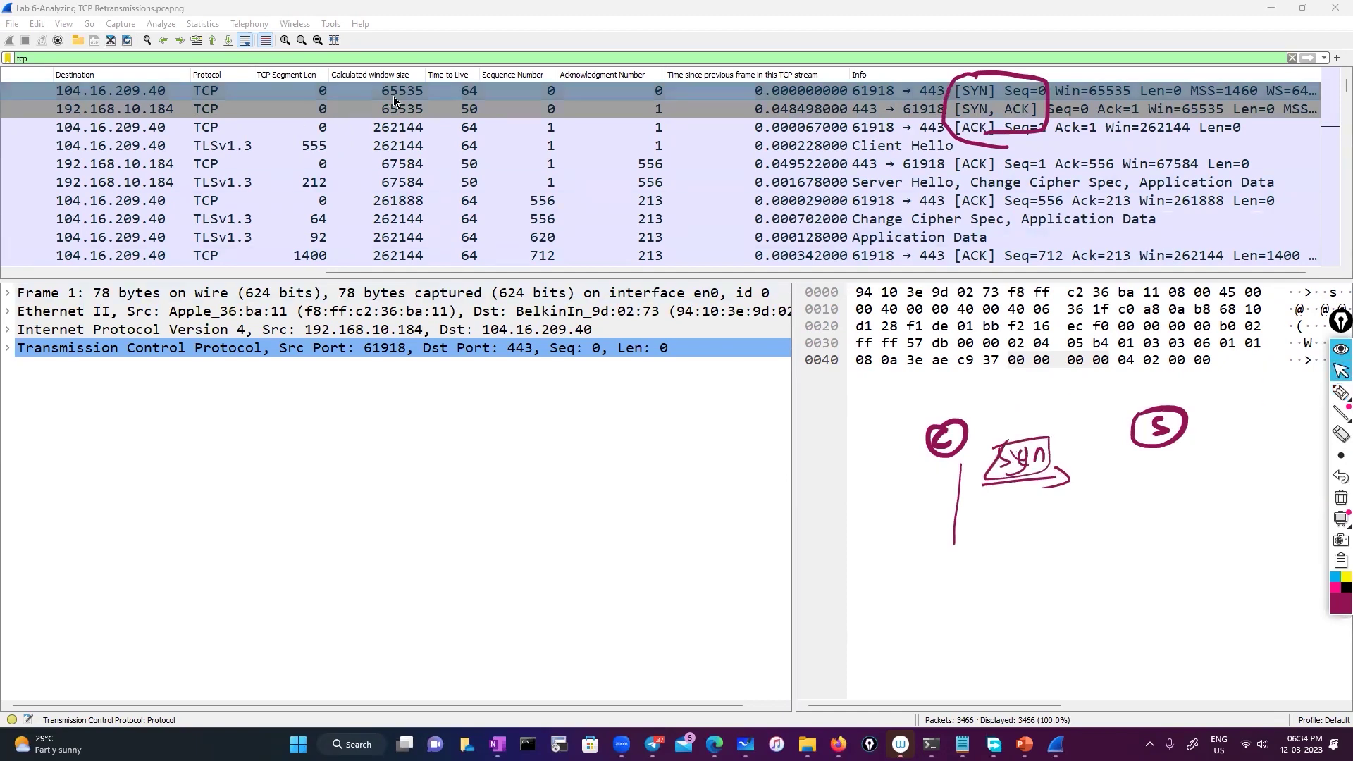
# Select the SYN packet's calculated window size and expand its Transmission Control Protocol details.
pyautogui.click(393, 96)
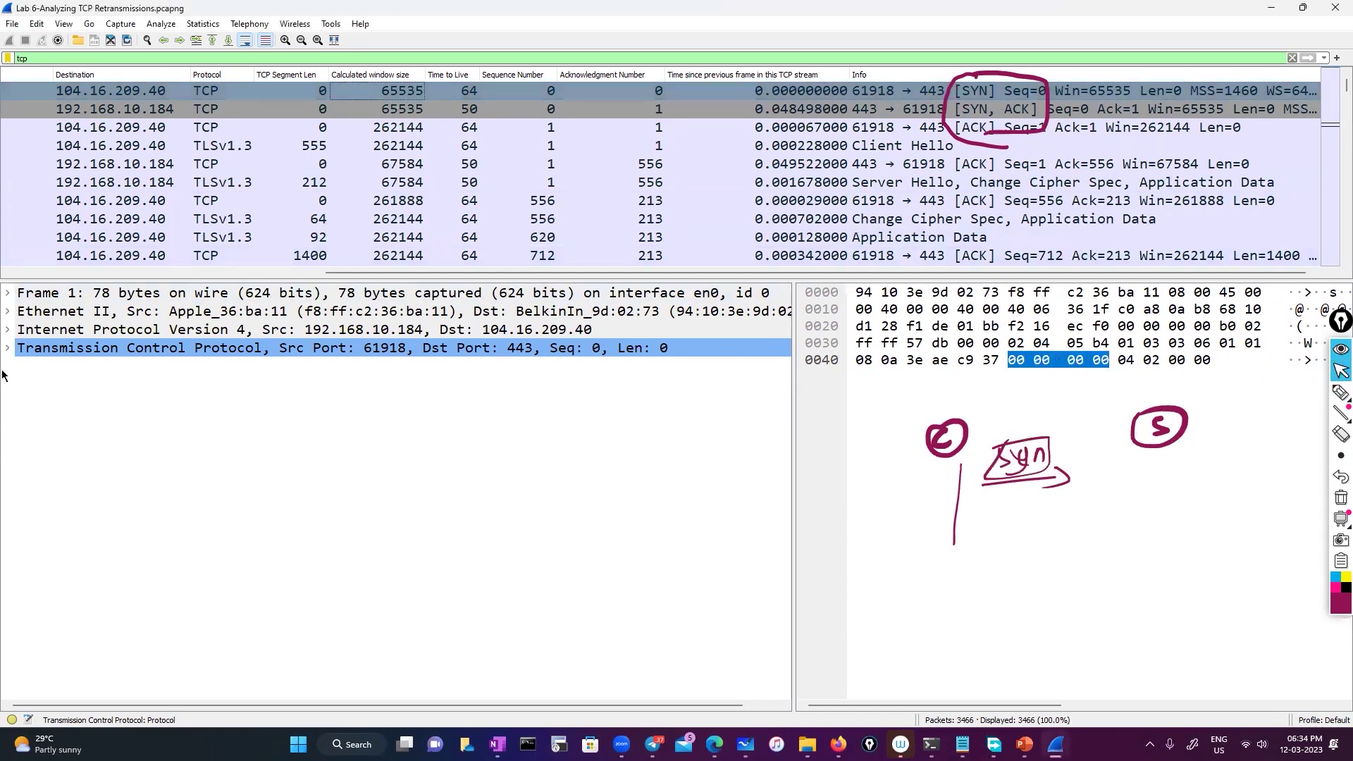
pyautogui.click(7, 348)
pyautogui.scroll(-1, 253, 521)
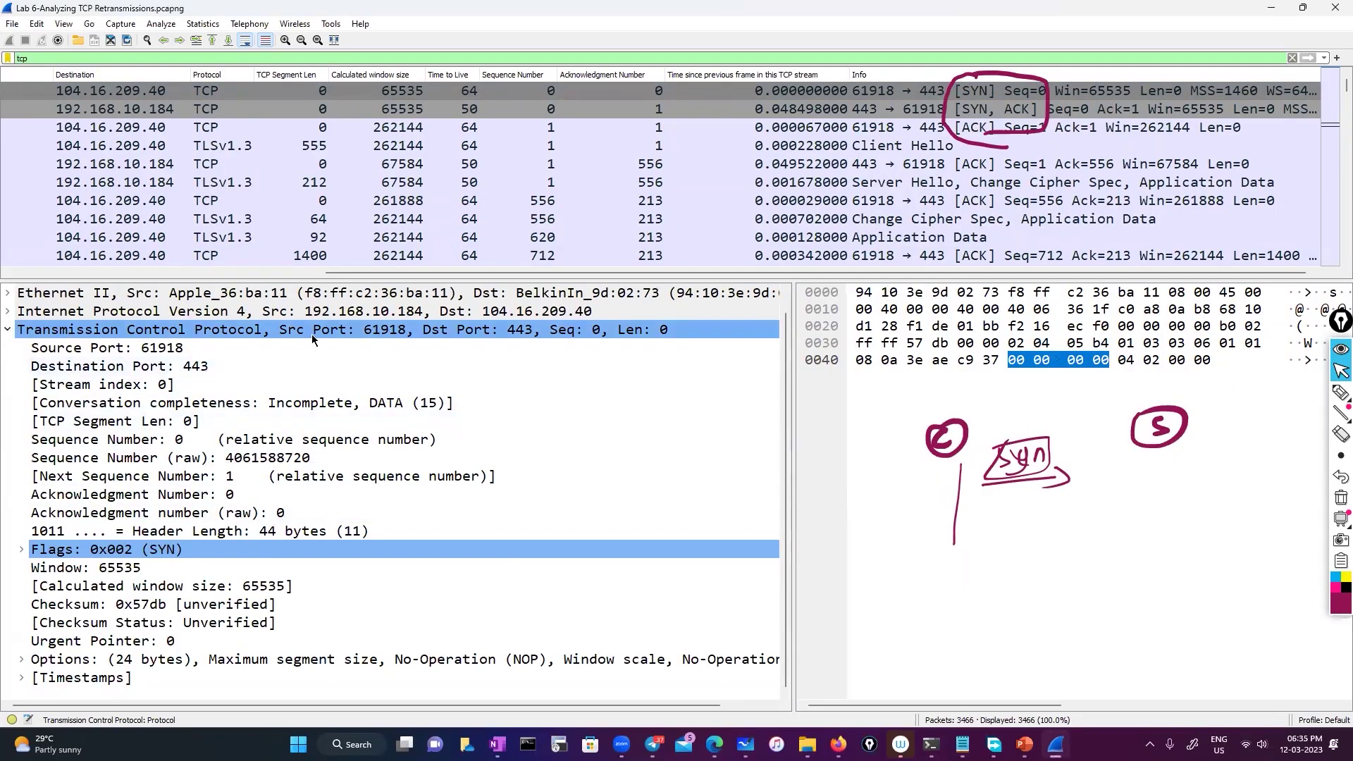
pyautogui.scroll(1, 402, 379)
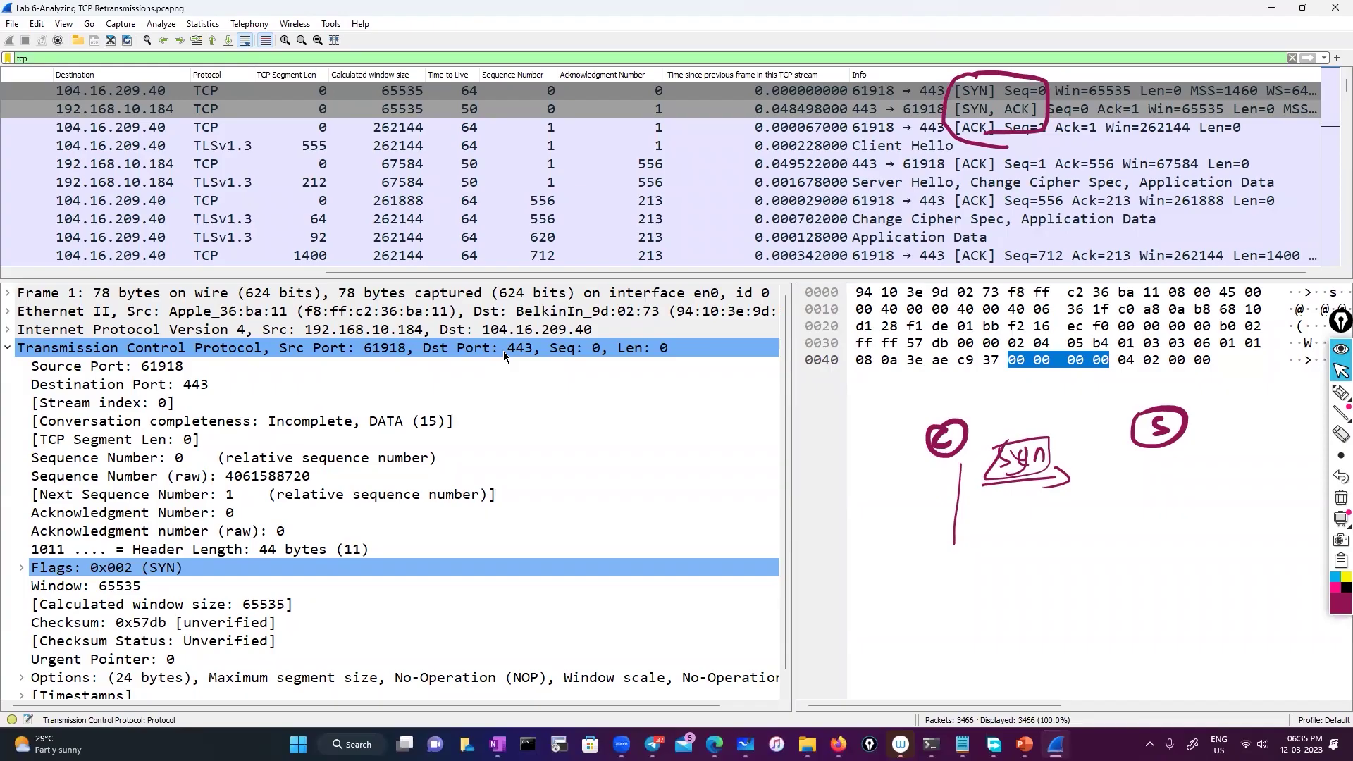
# Circle destination port 443 with the pen, note a boxed HTTPS beside it, and outline the source and destination IP addresses.
pyautogui.click(1340, 392)
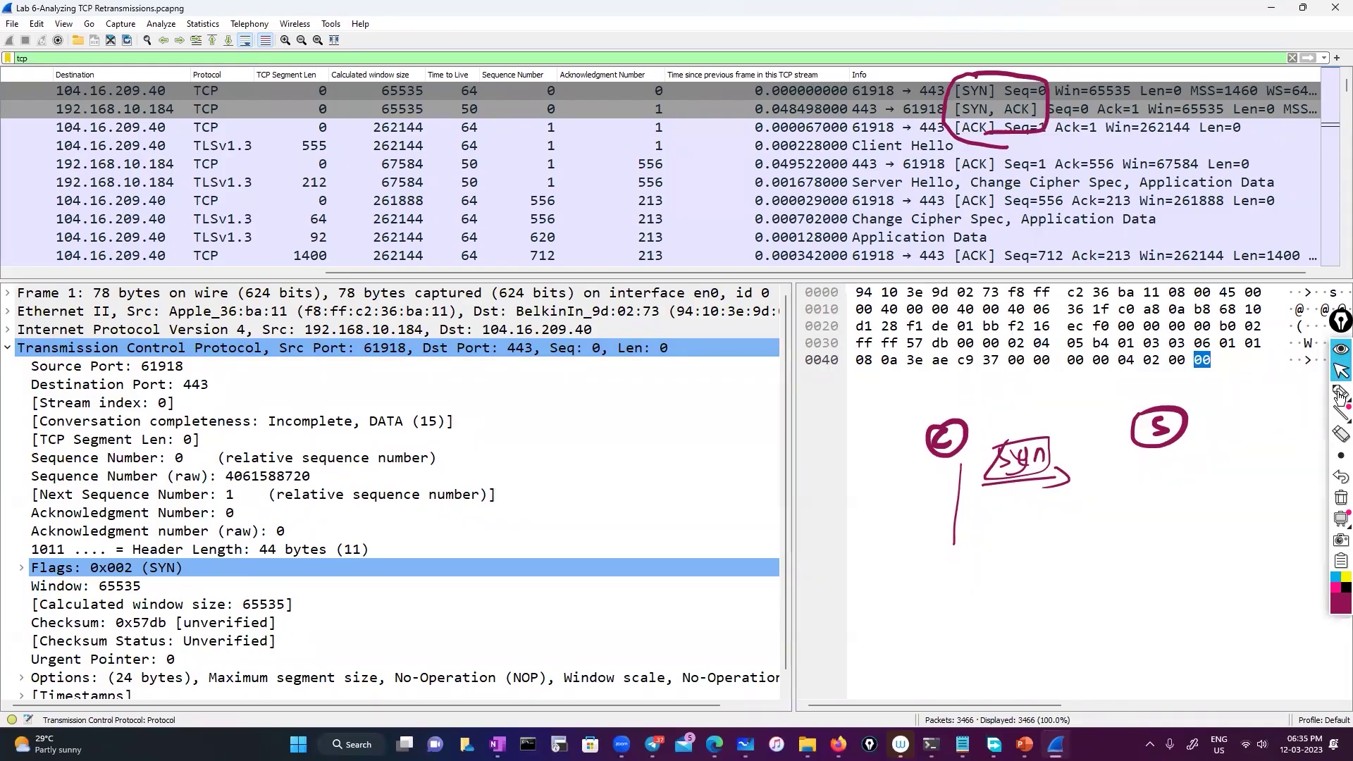
pyautogui.moveTo(507, 354); pyautogui.dragTo(525, 324)
pyautogui.moveTo(554, 388)
pyautogui.mouseDown()
pyautogui.moveTo(603, 399)
pyautogui.moveTo(671, 375)
pyautogui.moveTo(613, 421)
pyautogui.moveTo(676, 364)
pyautogui.mouseUp()
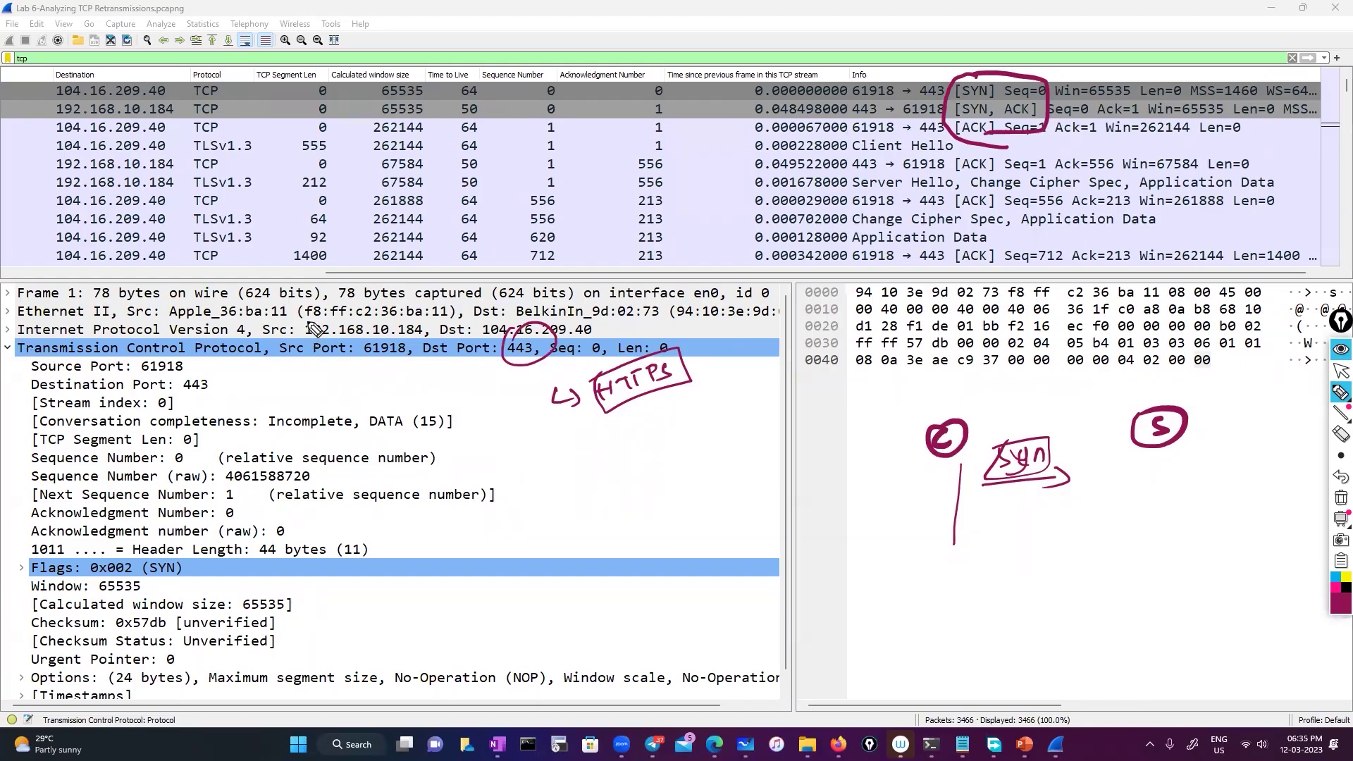
pyautogui.moveTo(310, 326)
pyautogui.mouseDown()
pyautogui.moveTo(457, 348)
pyautogui.moveTo(308, 326)
pyautogui.moveTo(305, 336)
pyautogui.mouseUp()
pyautogui.moveTo(601, 313)
pyautogui.mouseDown()
pyautogui.moveTo(491, 315)
pyautogui.moveTo(585, 350)
pyautogui.moveTo(594, 324)
pyautogui.mouseUp()
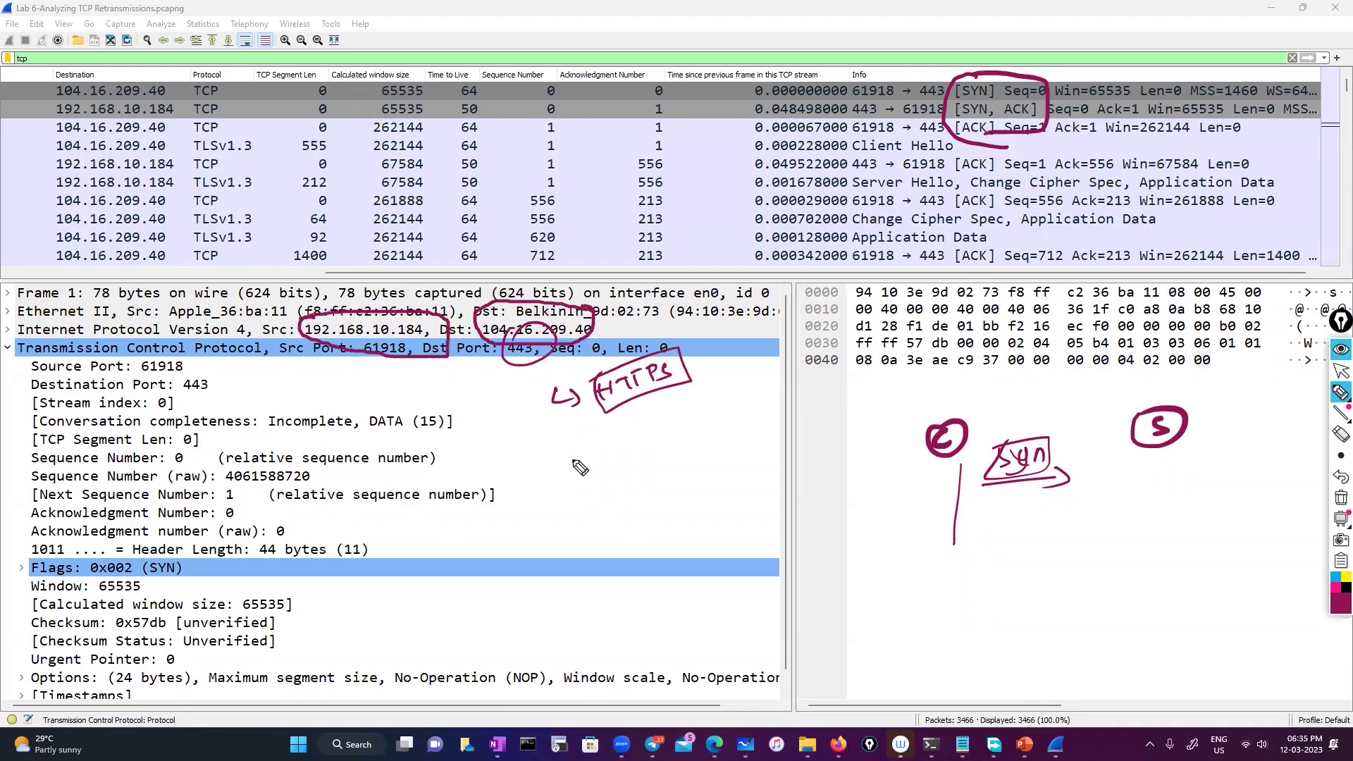
pyautogui.click(1340, 370)
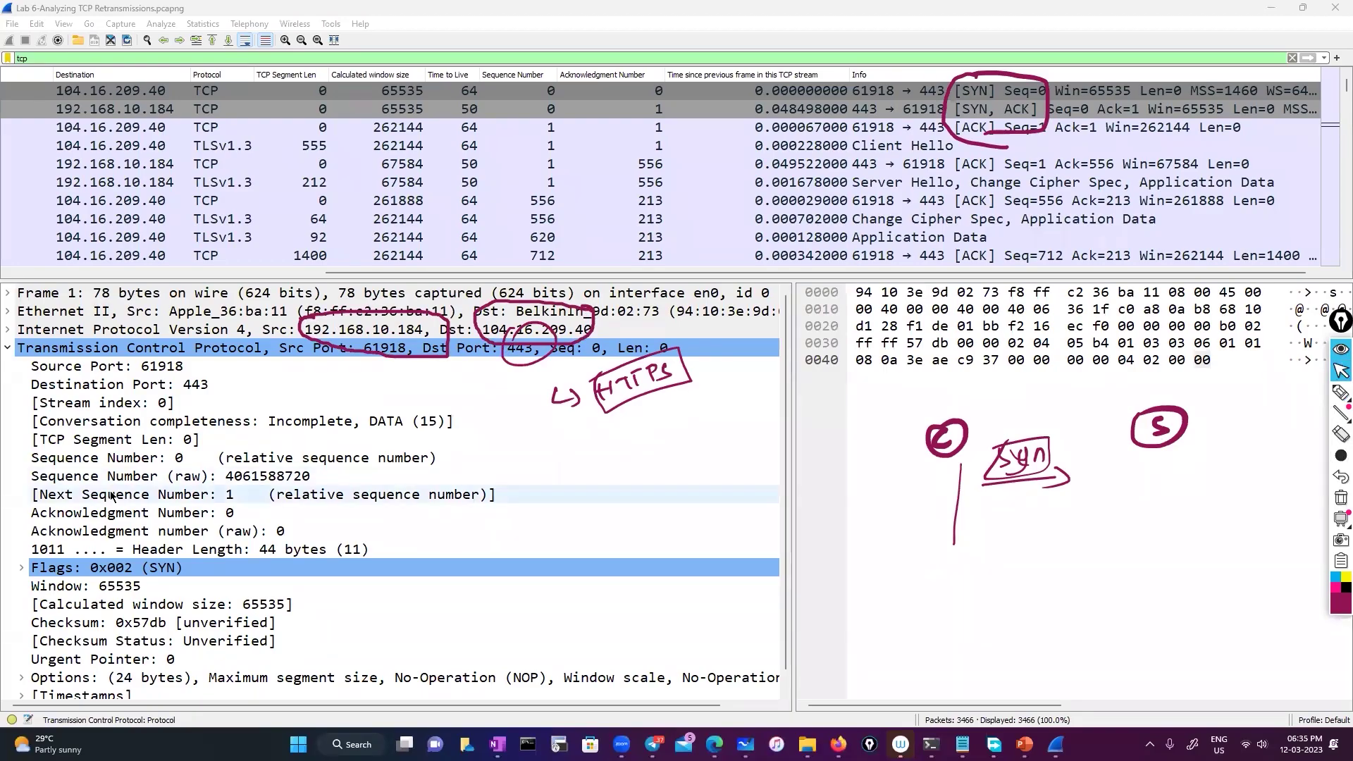
# Expand the TCP flags of the SYN packet down to the Syn bit.
pyautogui.scroll(-1, 112, 496)
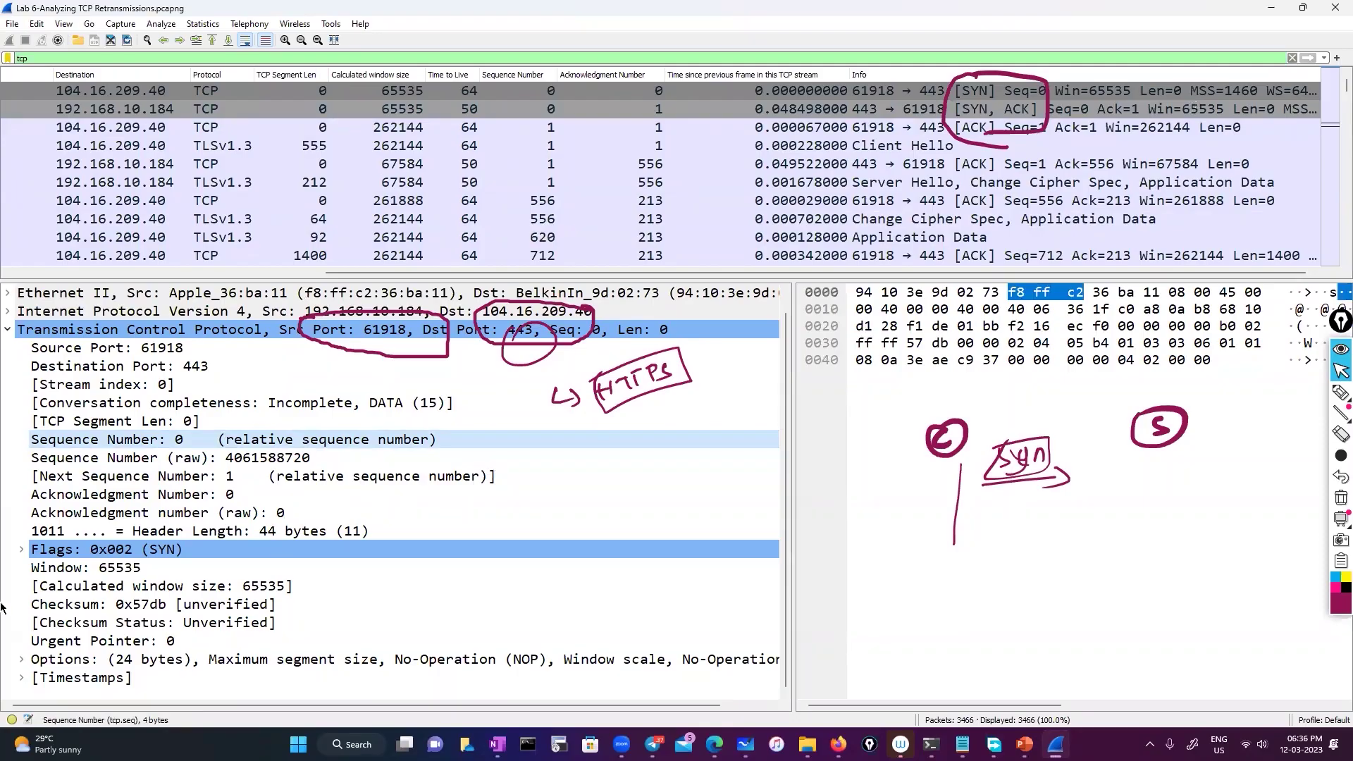
pyautogui.click(22, 550)
pyautogui.scroll(-3, 417, 547)
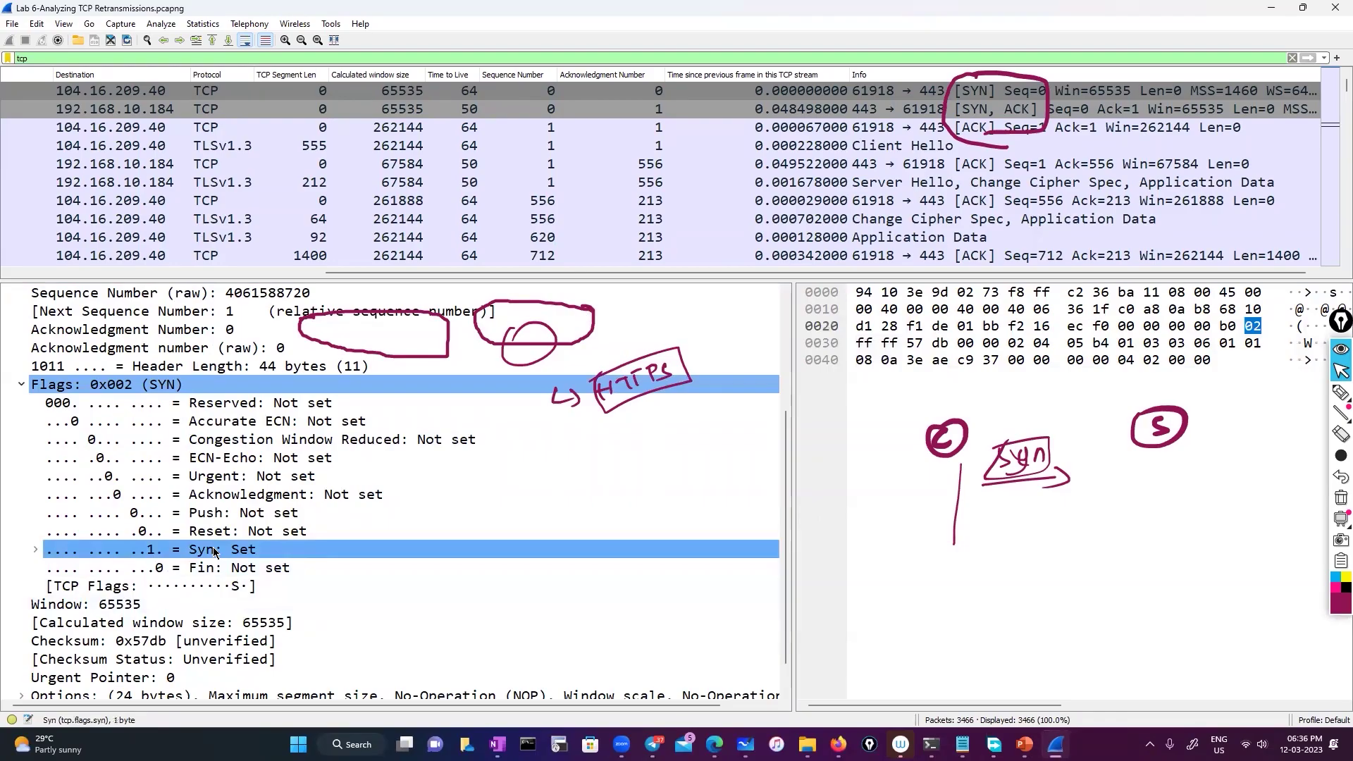
# Write a boxed "Flag - Syn" note below the client-server sketch and erase the stray blot beside it.
pyautogui.click(1340, 392)
pyautogui.moveTo(986, 546)
pyautogui.mouseDown()
pyautogui.moveTo(983, 560)
pyautogui.moveTo(1000, 549)
pyautogui.moveTo(1019, 576)
pyautogui.moveTo(1145, 549)
pyautogui.moveTo(1170, 572)
pyautogui.moveTo(1213, 548)
pyautogui.mouseUp()
pyautogui.click(1341, 456)
pyautogui.click(1255, 459)
pyautogui.moveTo(1028, 534)
pyautogui.mouseDown()
pyautogui.moveTo(1215, 574)
pyautogui.moveTo(1030, 535)
pyautogui.mouseUp()
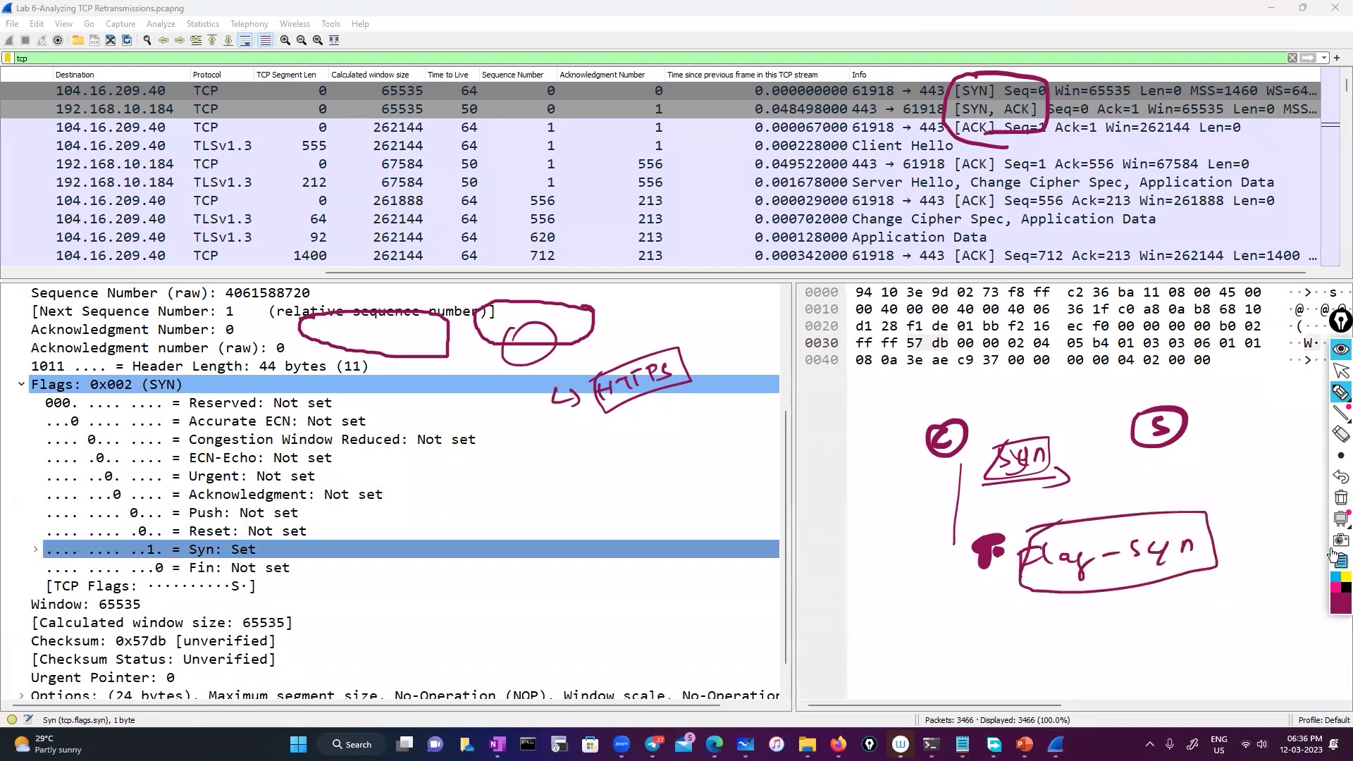
pyautogui.click(1339, 436)
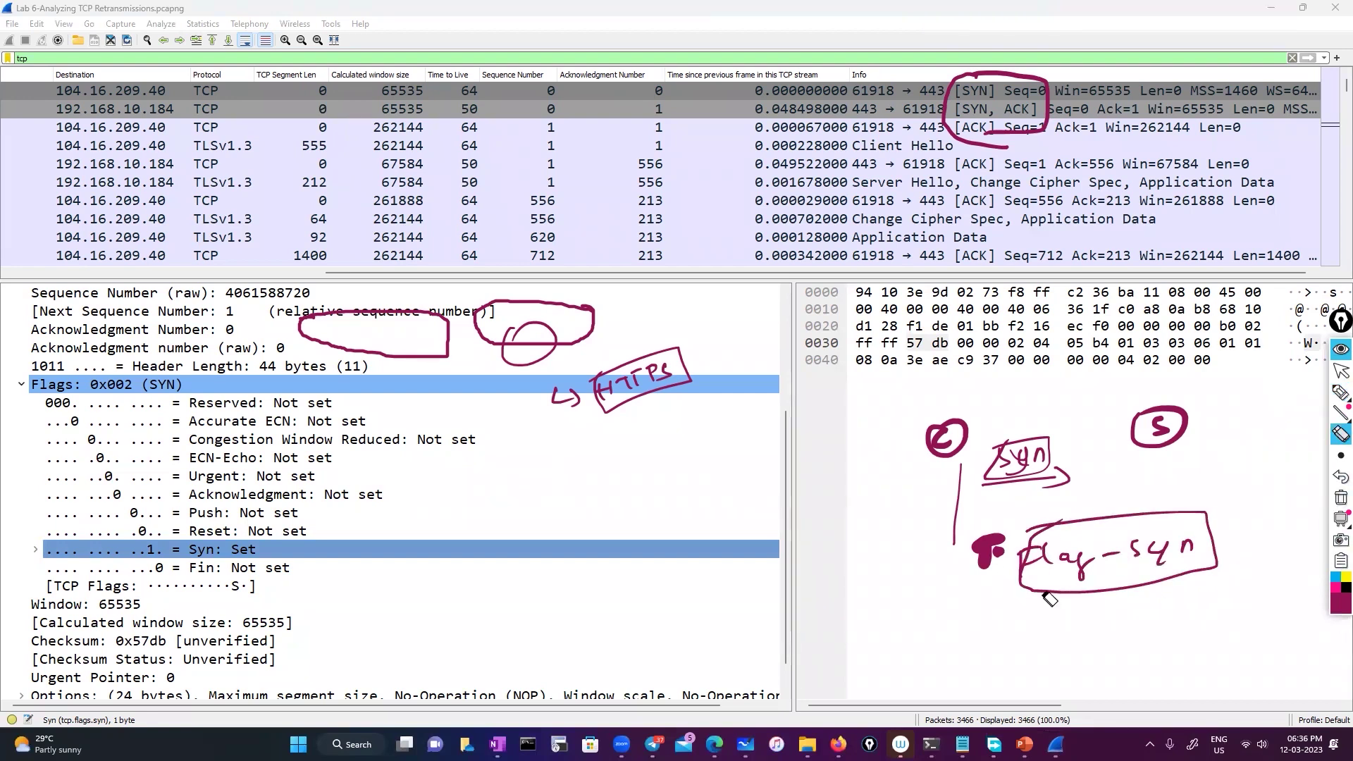
pyautogui.moveTo(987, 572); pyautogui.dragTo(990, 553)
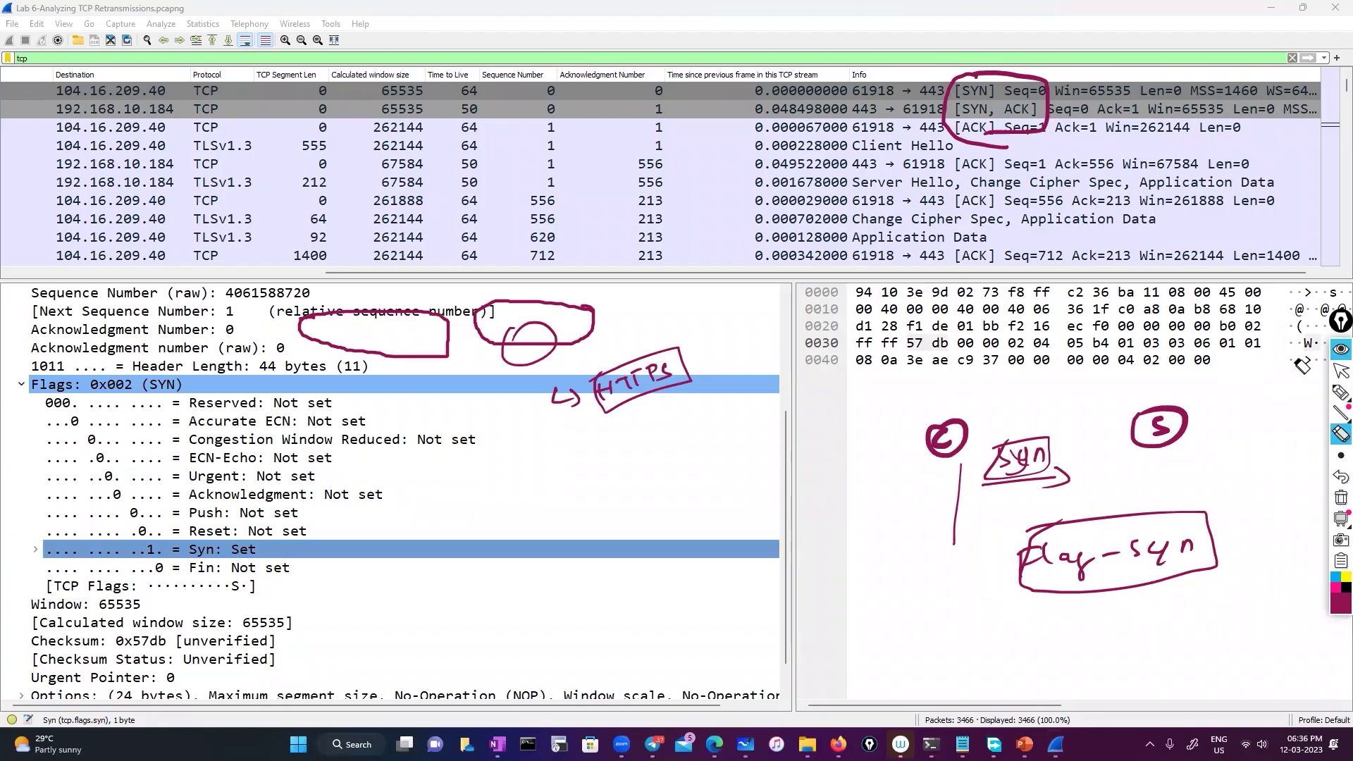
pyautogui.click(1339, 372)
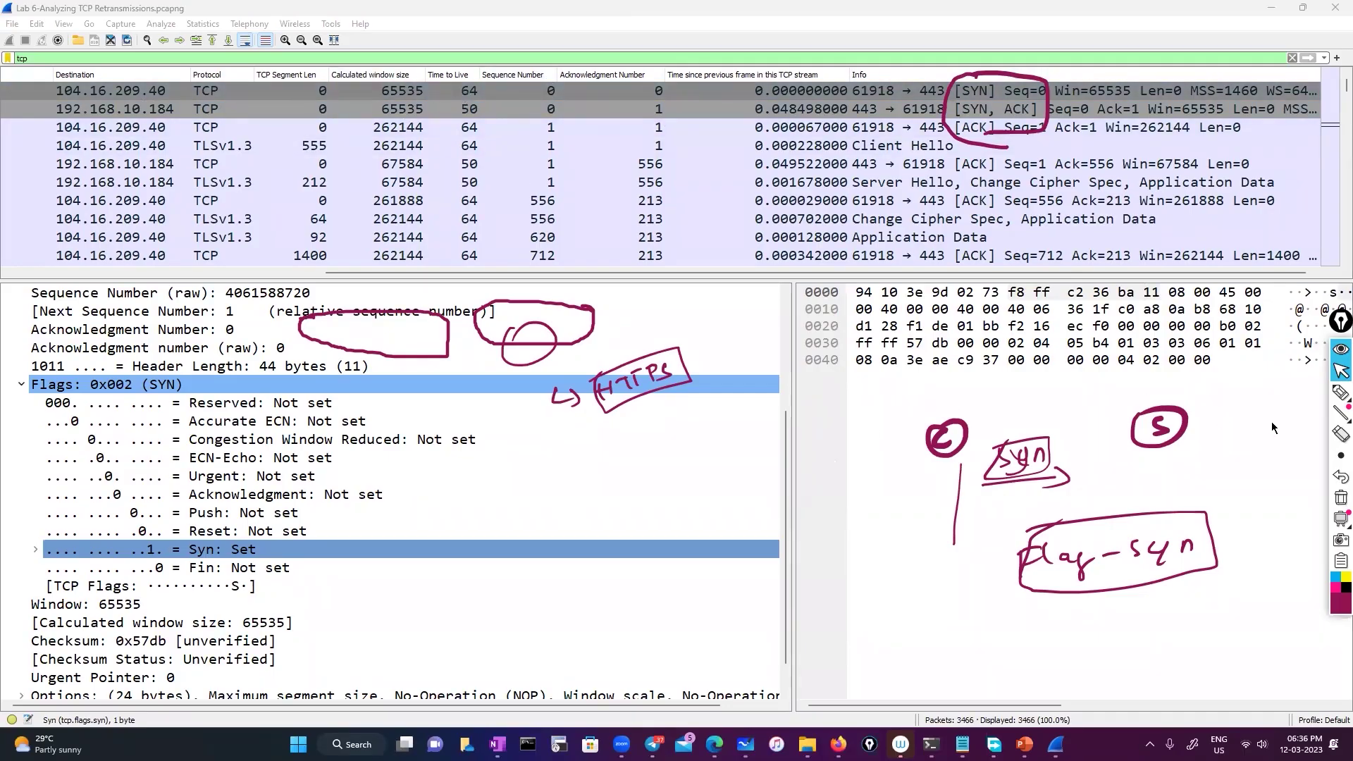
# Write 64, 128 and 255 beside the client-server sketch, box the 64, and draw a curved arrow above the client.
pyautogui.click(1341, 397)
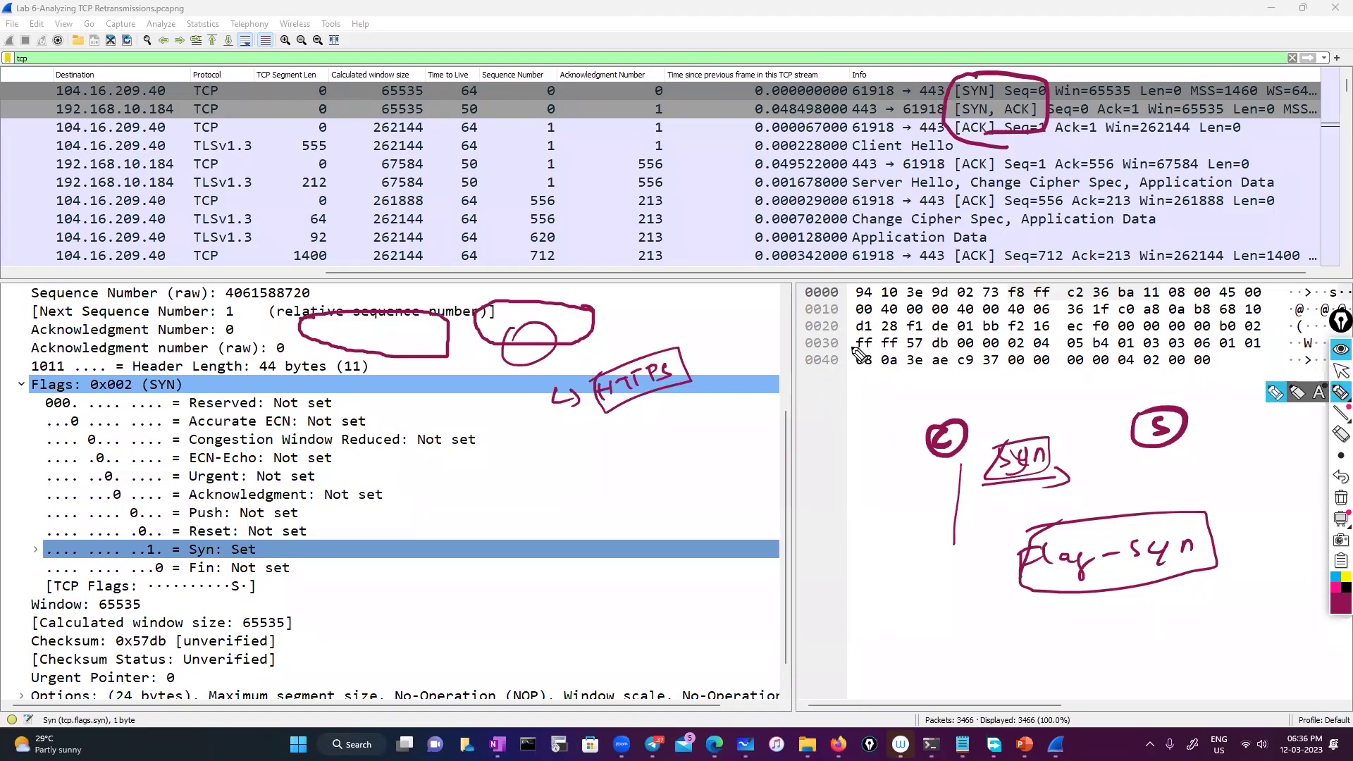
pyautogui.moveTo(827, 384); pyautogui.dragTo(820, 401)
pyautogui.moveTo(843, 394); pyautogui.dragTo(850, 414)
pyautogui.moveTo(827, 432); pyautogui.dragTo(849, 441)
pyautogui.moveTo(864, 429); pyautogui.dragTo(861, 429)
pyautogui.moveTo(832, 477); pyautogui.dragTo(855, 483)
pyautogui.moveTo(876, 464); pyautogui.dragTo(870, 480)
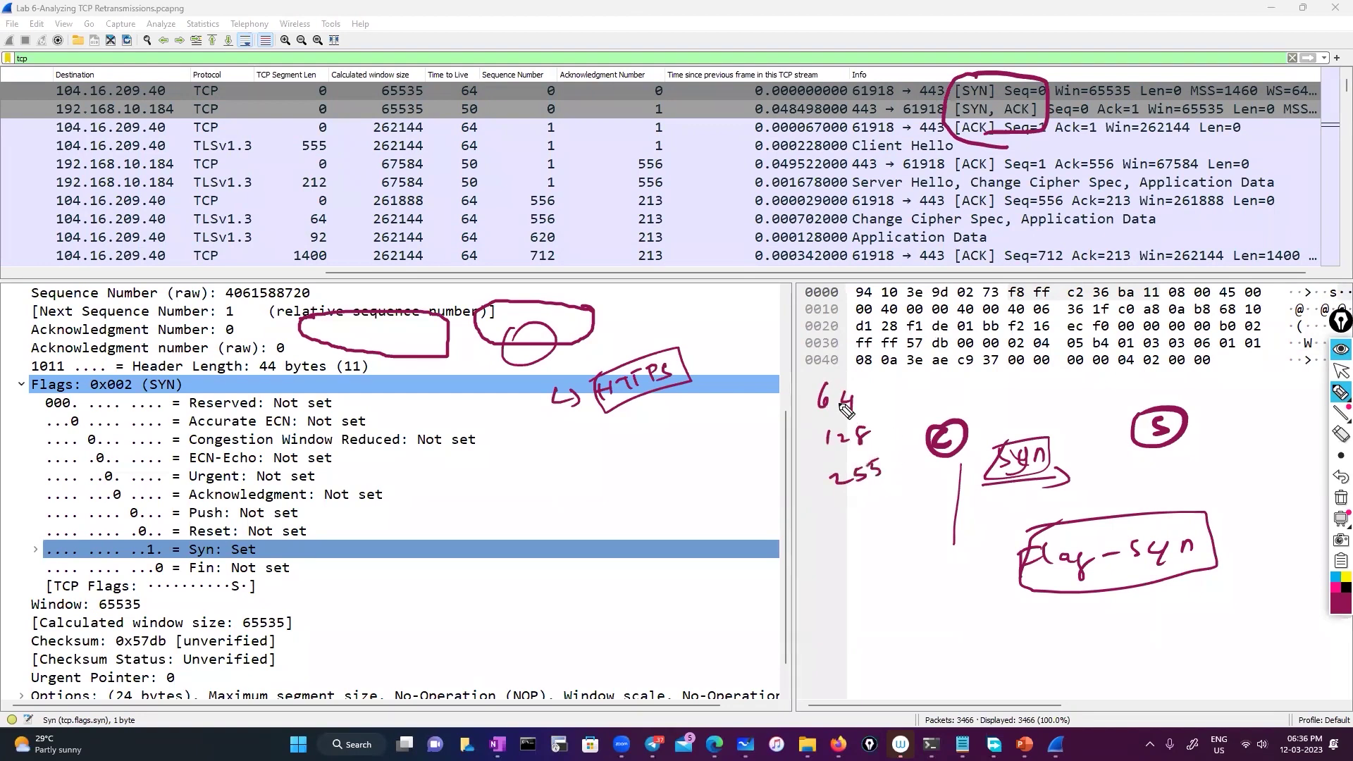
pyautogui.moveTo(812, 385); pyautogui.dragTo(866, 418)
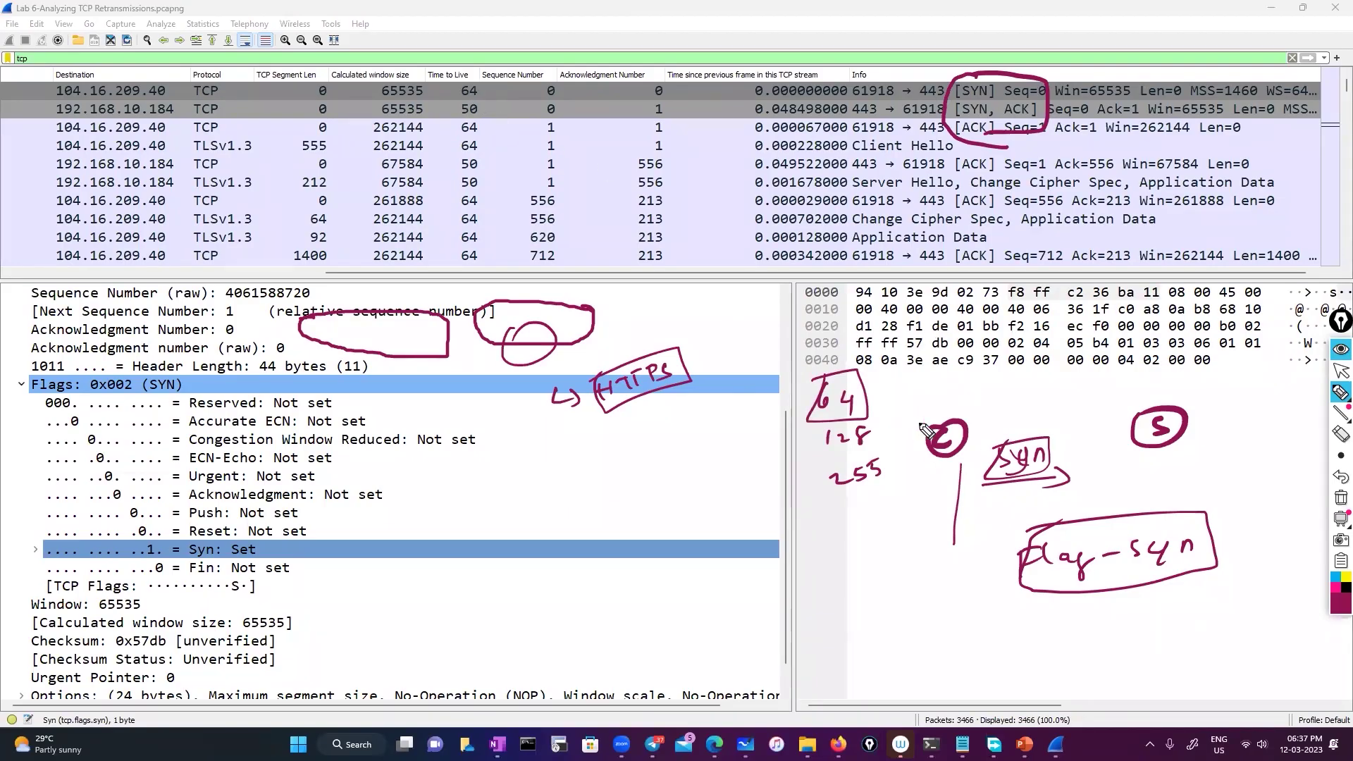
pyautogui.moveTo(899, 398); pyautogui.dragTo(989, 388)
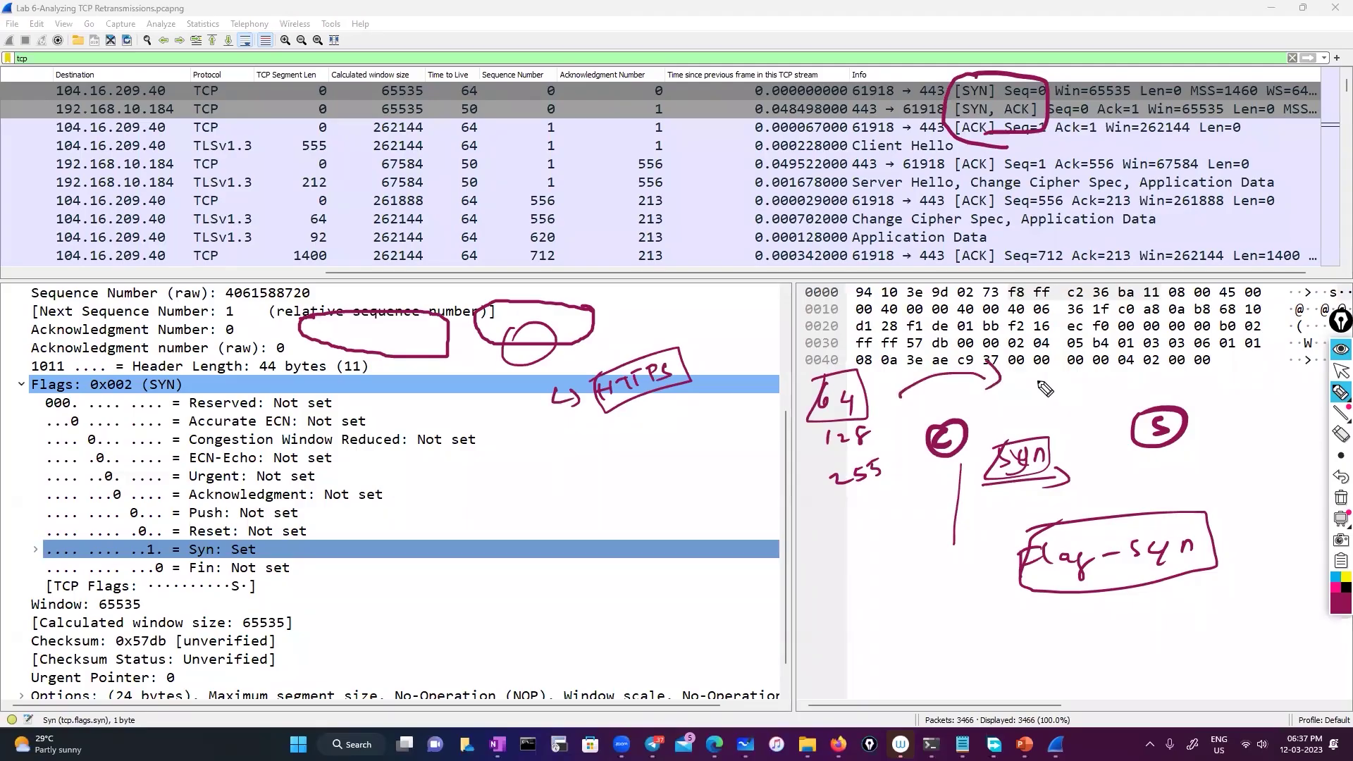
# Write a boxed TTL note below the sketch, with arrows leading to "every HOP" and "decremented".
pyautogui.moveTo(856, 621)
pyautogui.mouseDown()
pyautogui.moveTo(931, 652)
pyautogui.moveTo(857, 622)
pyautogui.moveTo(917, 627)
pyautogui.mouseUp()
pyautogui.moveTo(909, 629)
pyautogui.mouseDown()
pyautogui.moveTo(906, 652)
pyautogui.moveTo(933, 648)
pyautogui.mouseUp()
pyautogui.moveTo(963, 638)
pyautogui.mouseDown()
pyautogui.moveTo(995, 636)
pyautogui.moveTo(986, 651)
pyautogui.moveTo(1159, 617)
pyautogui.moveTo(1233, 576)
pyautogui.moveTo(1242, 604)
pyautogui.moveTo(1312, 599)
pyautogui.mouseUp()
# Draw four circled X hops linked by lines over the packet details, looping the middle two and underlining the first pair with a curve.
pyautogui.moveTo(440, 492)
pyautogui.mouseDown()
pyautogui.moveTo(470, 484)
pyautogui.moveTo(466, 510)
pyautogui.mouseUp()
pyautogui.moveTo(554, 475)
pyautogui.mouseDown()
pyautogui.moveTo(584, 517)
pyautogui.moveTo(550, 483)
pyautogui.mouseUp()
pyautogui.moveTo(713, 479)
pyautogui.mouseDown()
pyautogui.moveTo(750, 484)
pyautogui.moveTo(713, 489)
pyautogui.mouseUp()
pyautogui.moveTo(570, 491); pyautogui.dragTo(585, 505)
pyautogui.moveTo(584, 491); pyautogui.dragTo(570, 505)
pyautogui.moveTo(726, 497)
pyautogui.mouseDown()
pyautogui.moveTo(740, 482)
pyautogui.moveTo(726, 486)
pyautogui.mouseUp()
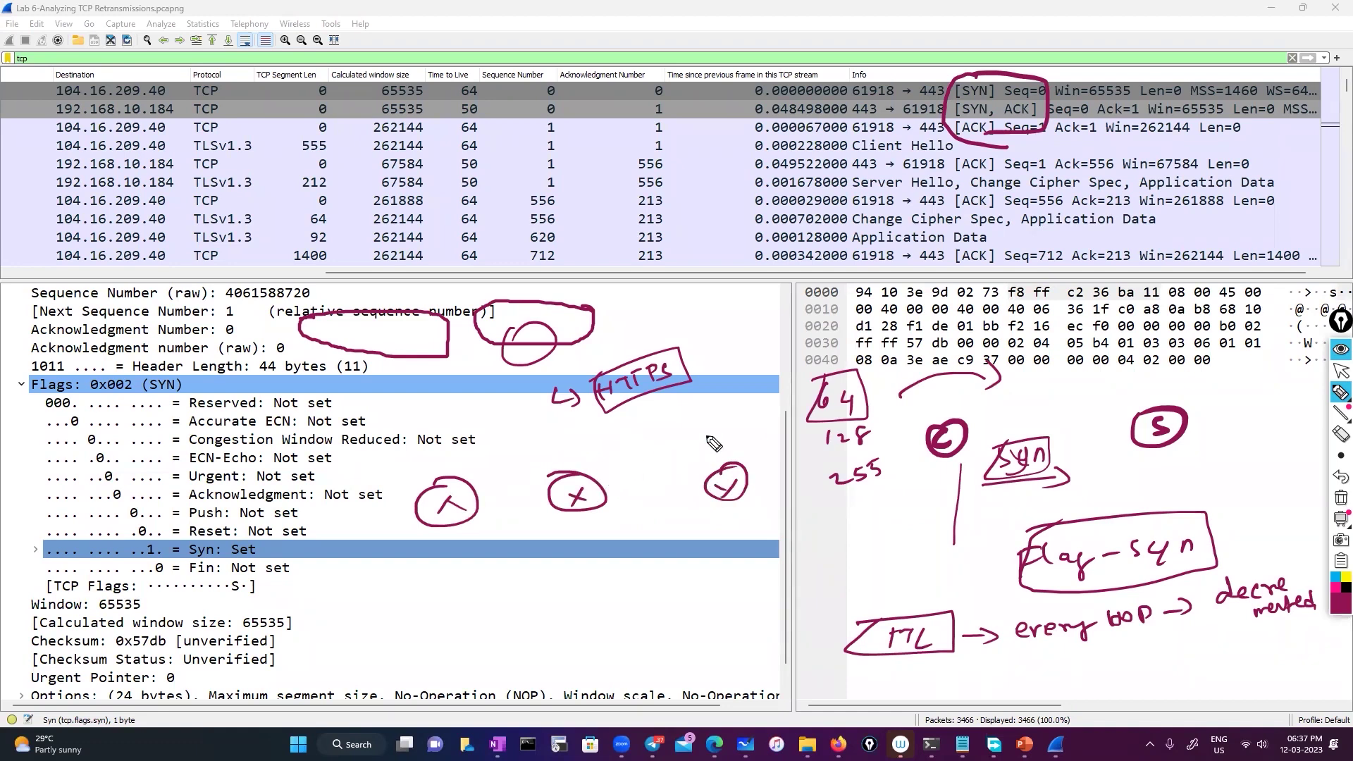
pyautogui.moveTo(595, 423)
pyautogui.mouseDown()
pyautogui.moveTo(684, 413)
pyautogui.moveTo(759, 497)
pyautogui.moveTo(558, 512)
pyautogui.moveTo(596, 421)
pyautogui.mouseUp()
pyautogui.moveTo(861, 496)
pyautogui.mouseDown()
pyautogui.moveTo(851, 525)
pyautogui.moveTo(862, 496)
pyautogui.mouseUp()
pyautogui.moveTo(855, 505); pyautogui.dragTo(873, 524)
pyautogui.moveTo(871, 504); pyautogui.dragTo(854, 526)
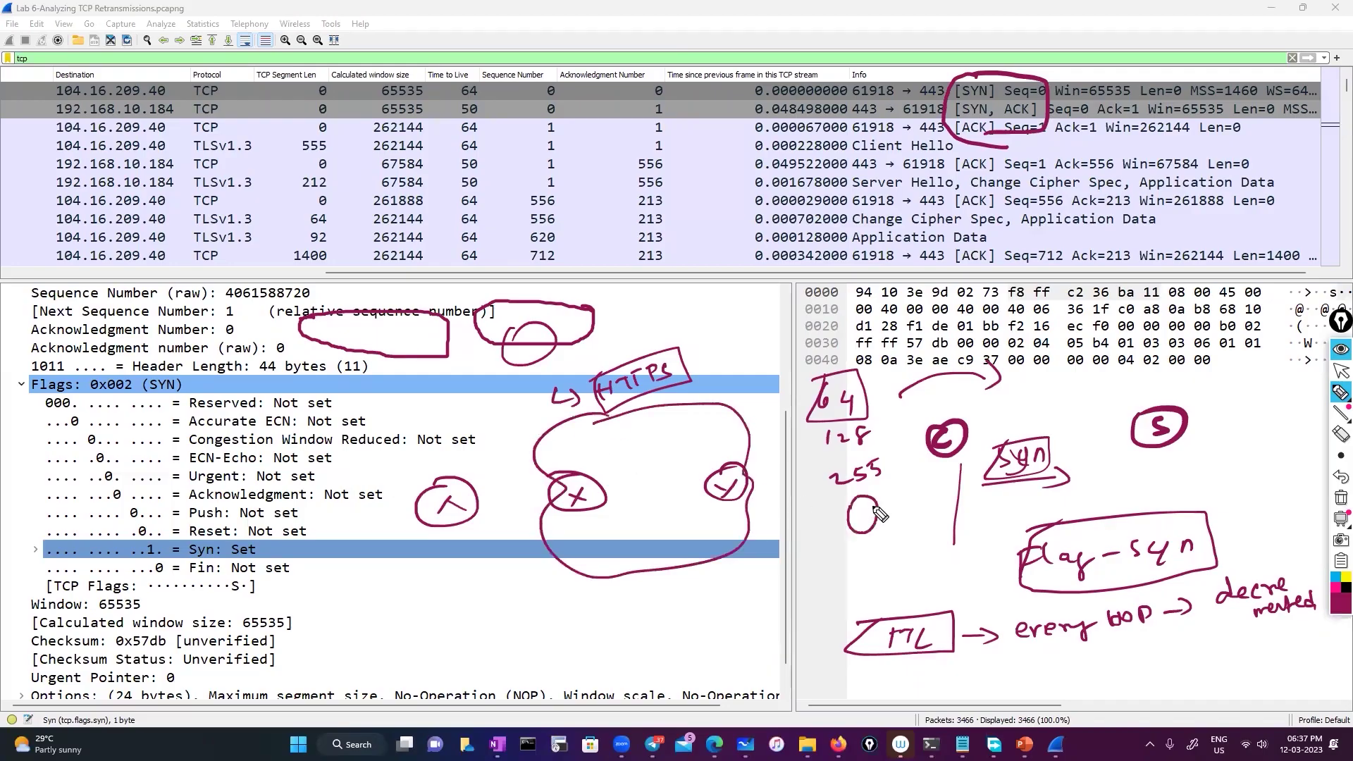
pyautogui.moveTo(472, 504)
pyautogui.mouseDown()
pyautogui.moveTo(810, 497)
pyautogui.moveTo(849, 522)
pyautogui.mouseUp()
pyautogui.moveTo(440, 536)
pyautogui.mouseDown()
pyautogui.moveTo(441, 548)
pyautogui.moveTo(618, 542)
pyautogui.mouseUp()
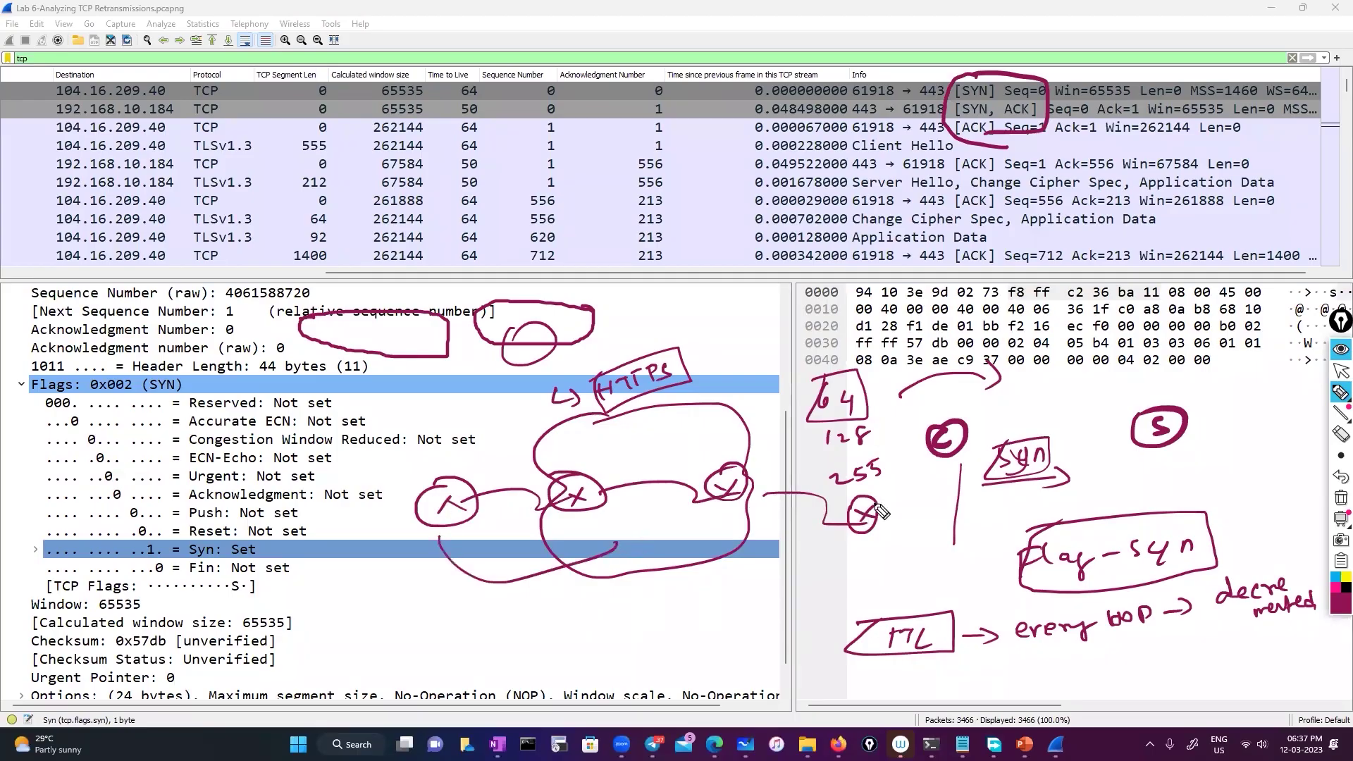
# Switch the pen to green and write a boxed "TTL -1" between the first two hops.
pyautogui.click(1335, 608)
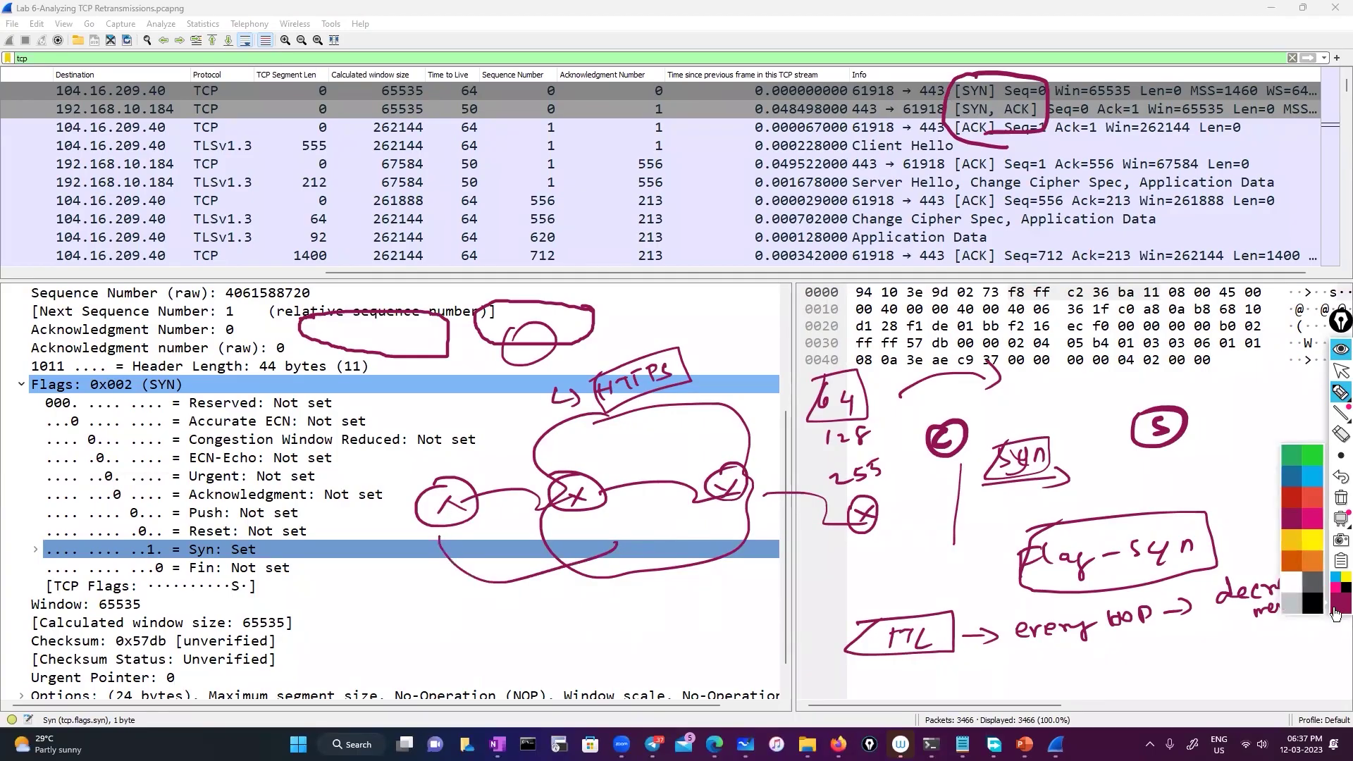
pyautogui.click(1304, 459)
pyautogui.moveTo(473, 543); pyautogui.dragTo(495, 539)
pyautogui.moveTo(485, 541); pyautogui.dragTo(485, 560)
pyautogui.moveTo(499, 538)
pyautogui.mouseDown()
pyautogui.moveTo(516, 535)
pyautogui.moveTo(504, 557)
pyautogui.mouseUp()
pyautogui.moveTo(517, 534)
pyautogui.mouseDown()
pyautogui.moveTo(531, 546)
pyautogui.moveTo(554, 524)
pyautogui.moveTo(562, 538)
pyautogui.mouseUp()
pyautogui.moveTo(457, 532)
pyautogui.mouseDown()
pyautogui.moveTo(587, 527)
pyautogui.moveTo(458, 560)
pyautogui.mouseUp()
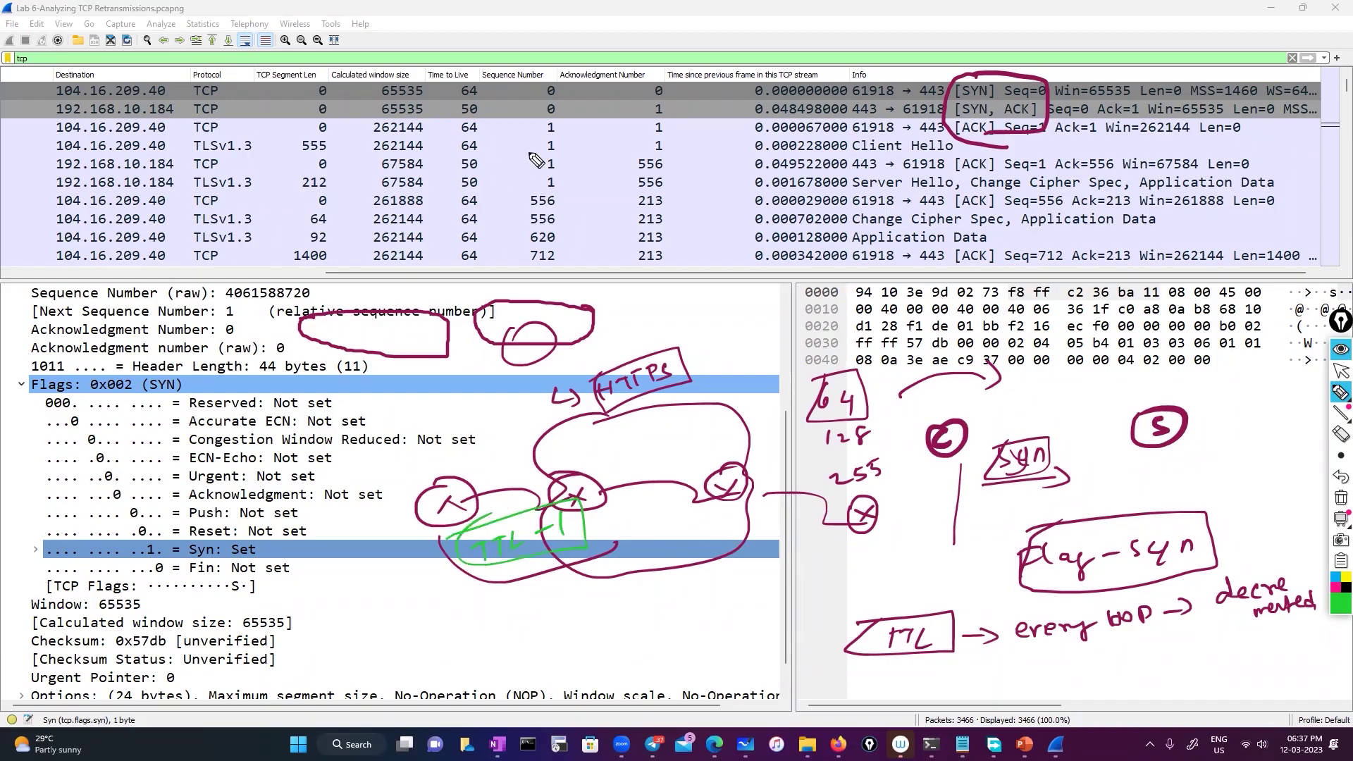
# Mark the handshake packets' TTL, sequence, acknowledgment and window size values in green, underline the handshake rows, and note "payload".
pyautogui.moveTo(457, 103); pyautogui.dragTo(493, 110)
pyautogui.moveTo(539, 90)
pyautogui.mouseDown()
pyautogui.moveTo(551, 105)
pyautogui.moveTo(557, 87)
pyautogui.mouseUp()
pyautogui.moveTo(662, 86); pyautogui.dragTo(671, 102)
pyautogui.moveTo(191, 142); pyautogui.dragTo(953, 142)
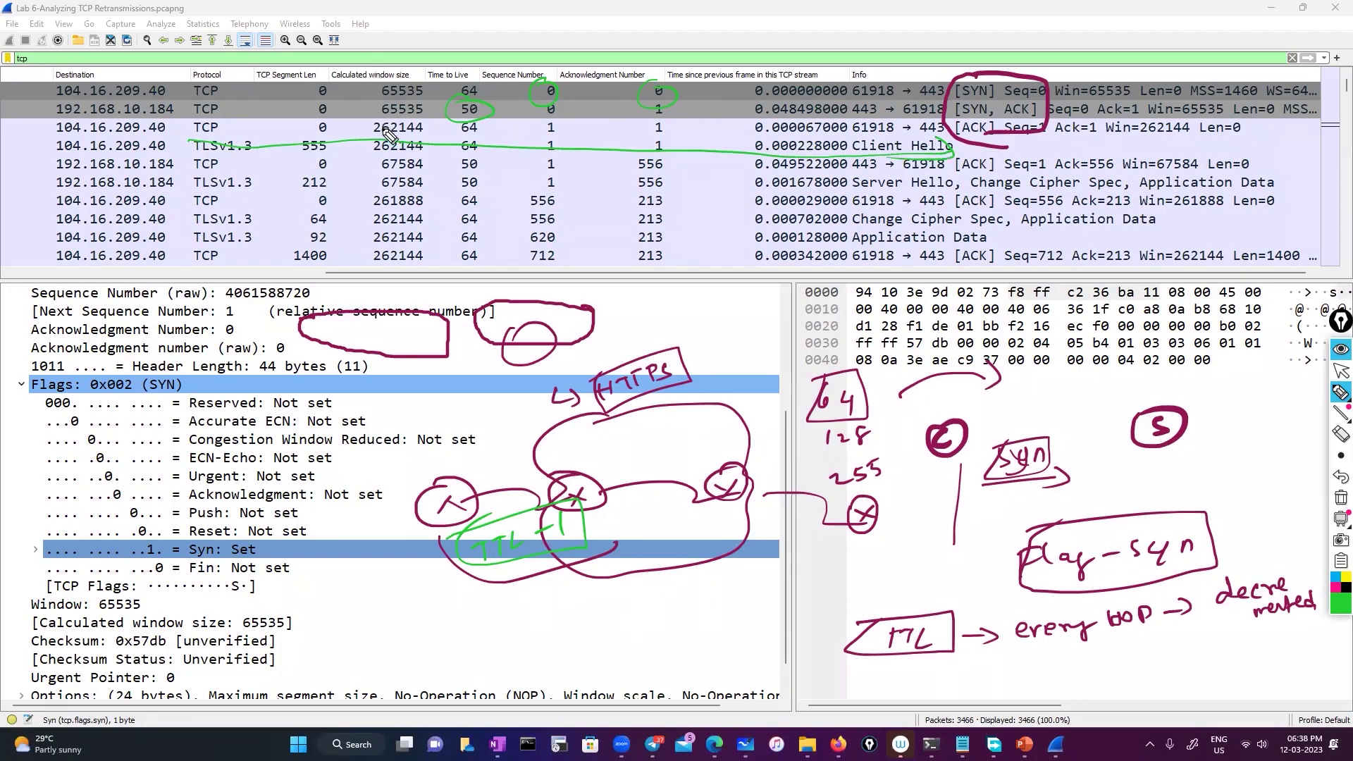
pyautogui.moveTo(378, 89)
pyautogui.mouseDown()
pyautogui.moveTo(386, 79)
pyautogui.moveTo(437, 93)
pyautogui.moveTo(373, 127)
pyautogui.moveTo(423, 141)
pyautogui.moveTo(417, 119)
pyautogui.moveTo(398, 118)
pyautogui.mouseUp()
pyautogui.moveTo(436, 130)
pyautogui.mouseDown()
pyautogui.moveTo(496, 141)
pyautogui.moveTo(607, 115)
pyautogui.mouseUp()
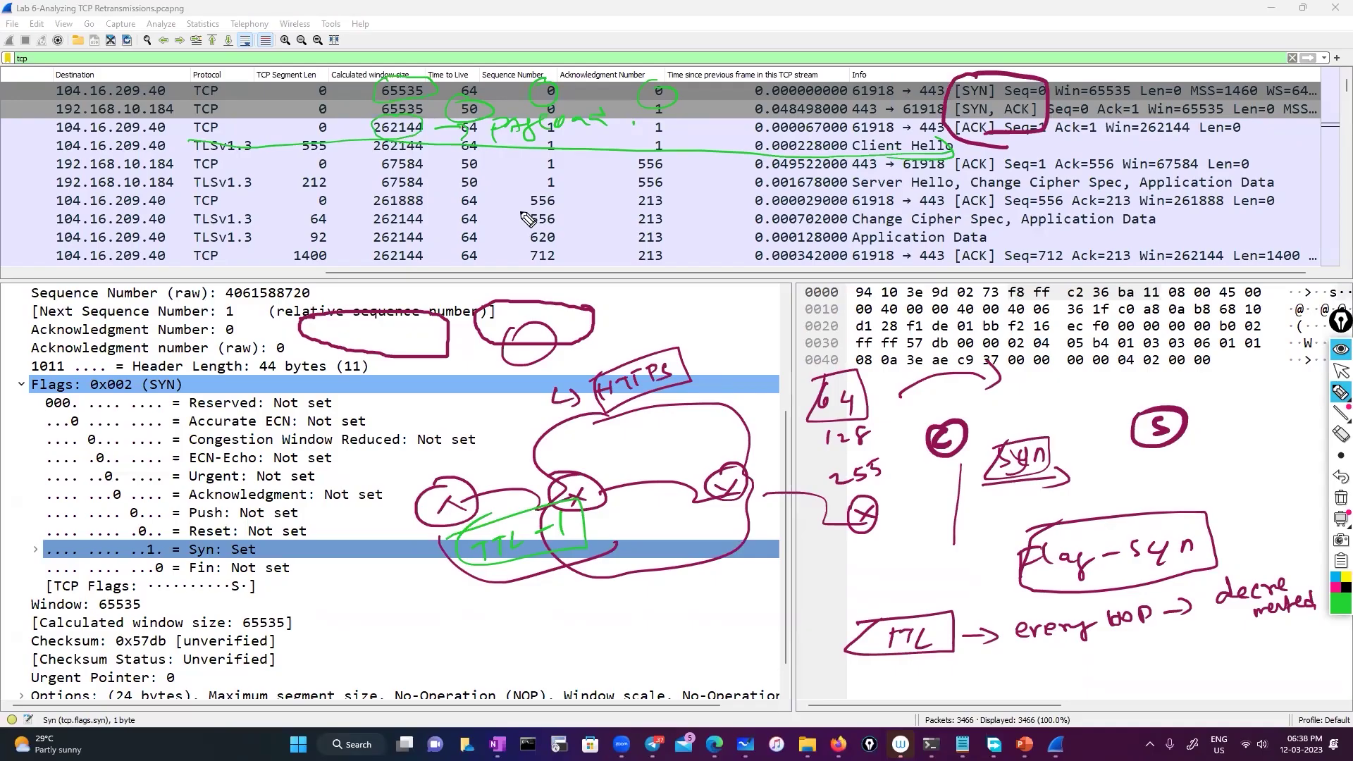
# Clear all annotations and circle the time-to-live values of the first two packets in green.
pyautogui.click(1341, 497)
pyautogui.moveTo(489, 96)
pyautogui.mouseDown()
pyautogui.moveTo(471, 76)
pyautogui.moveTo(455, 113)
pyautogui.moveTo(482, 93)
pyautogui.mouseUp()
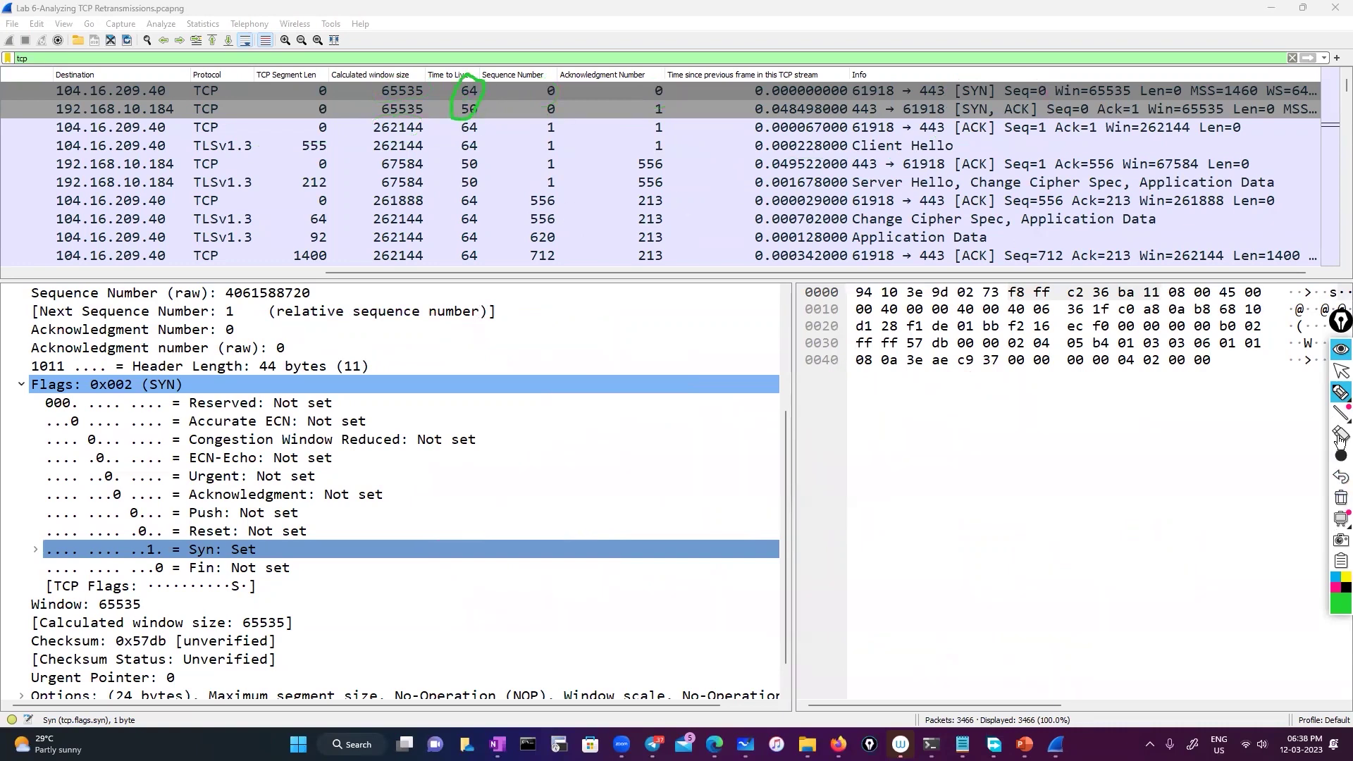
# Examine the TTL, sequence and acknowledgment values down the packet list, and the TCP flags of the 92-byte Application Data packet.
pyautogui.scroll(-3, 486, 172)
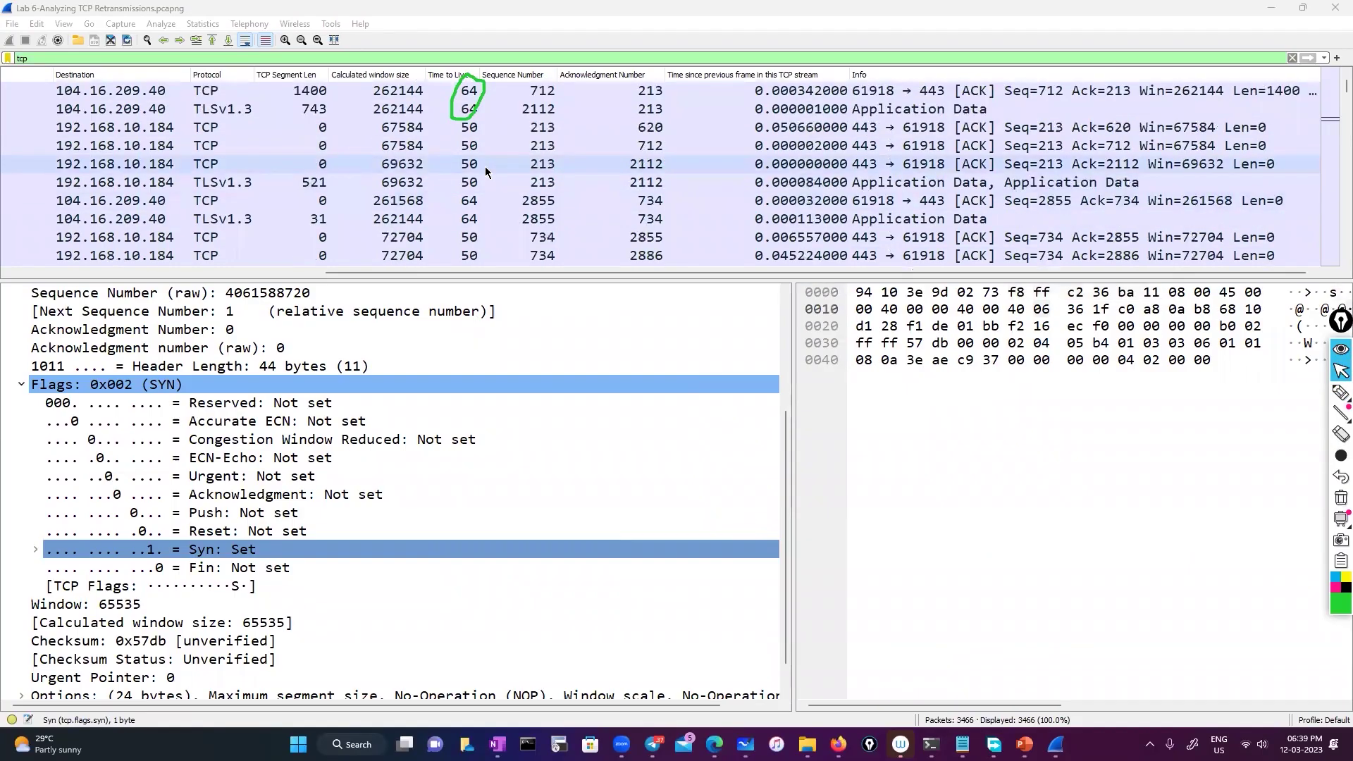
pyautogui.scroll(3, 500, 170)
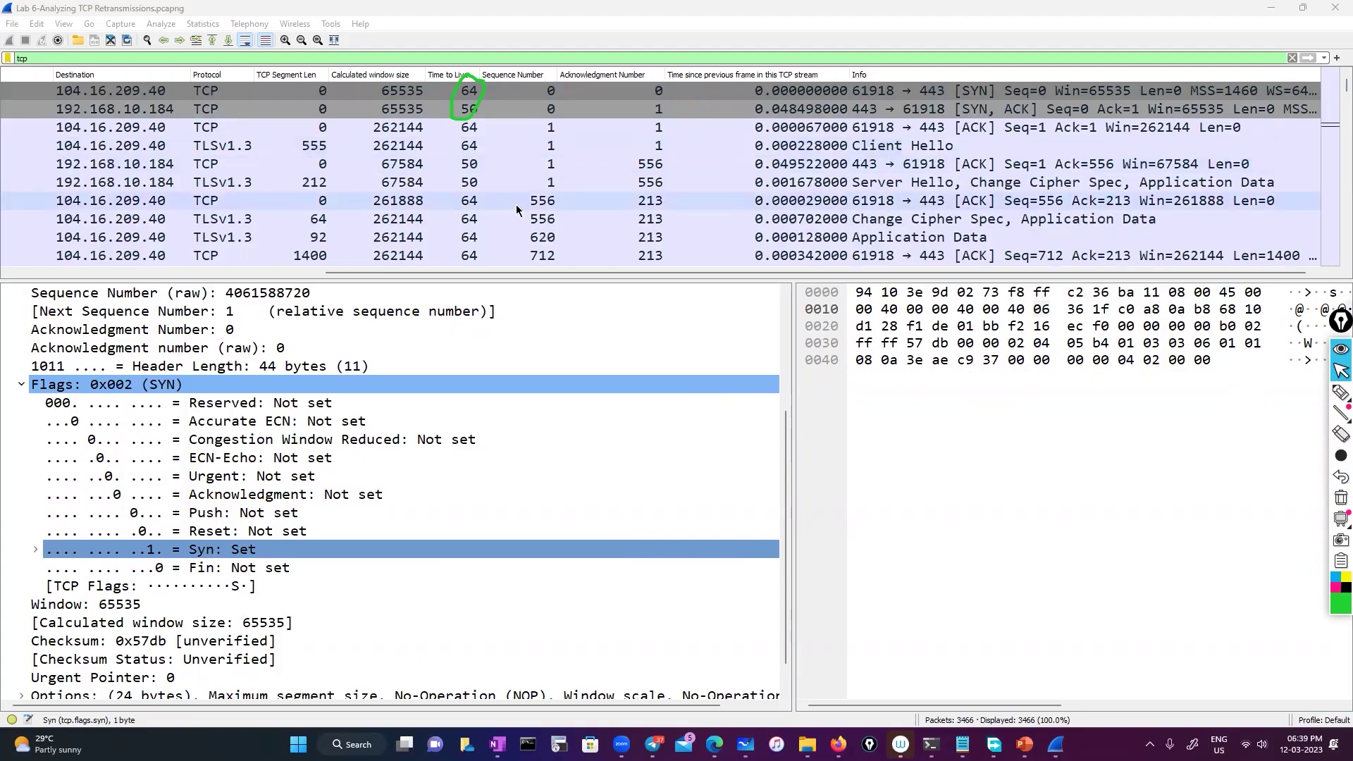
pyautogui.scroll(-2, 520, 208)
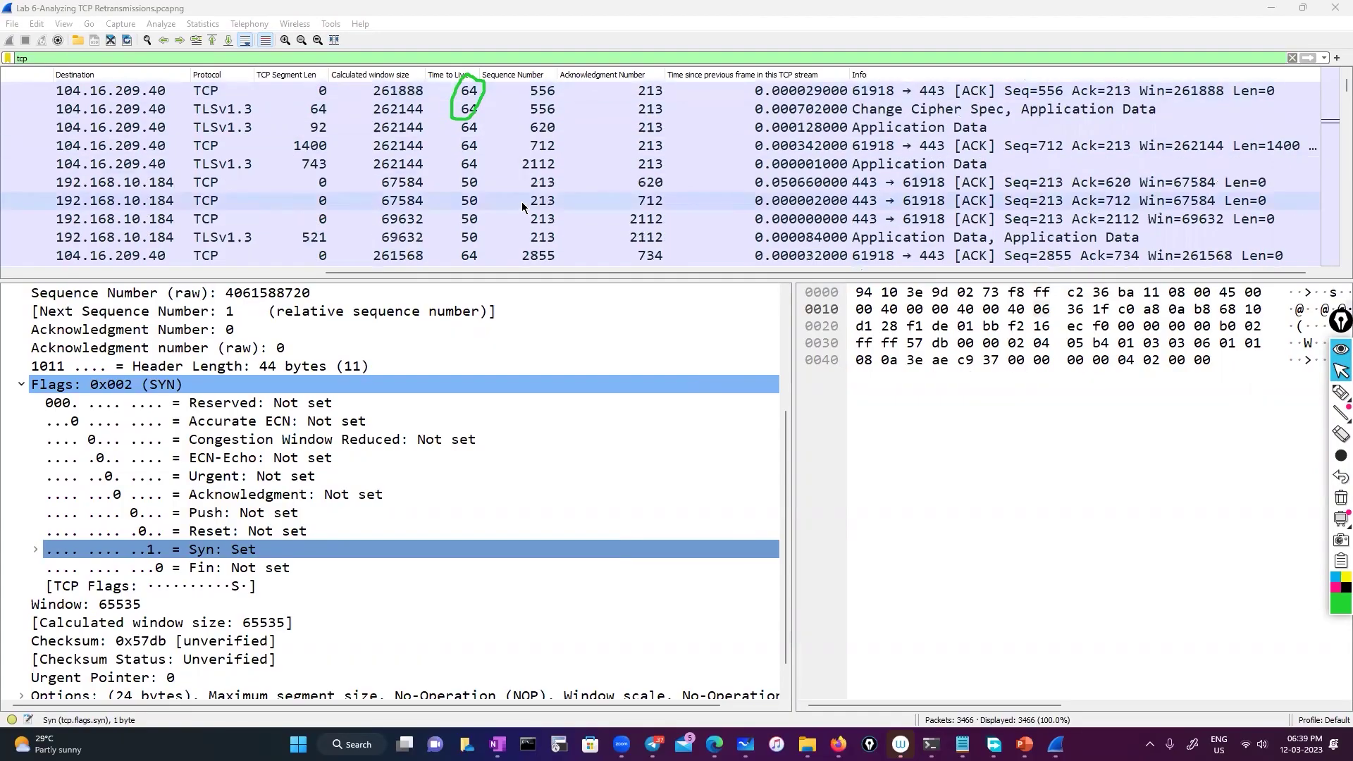
pyautogui.scroll(2, 514, 201)
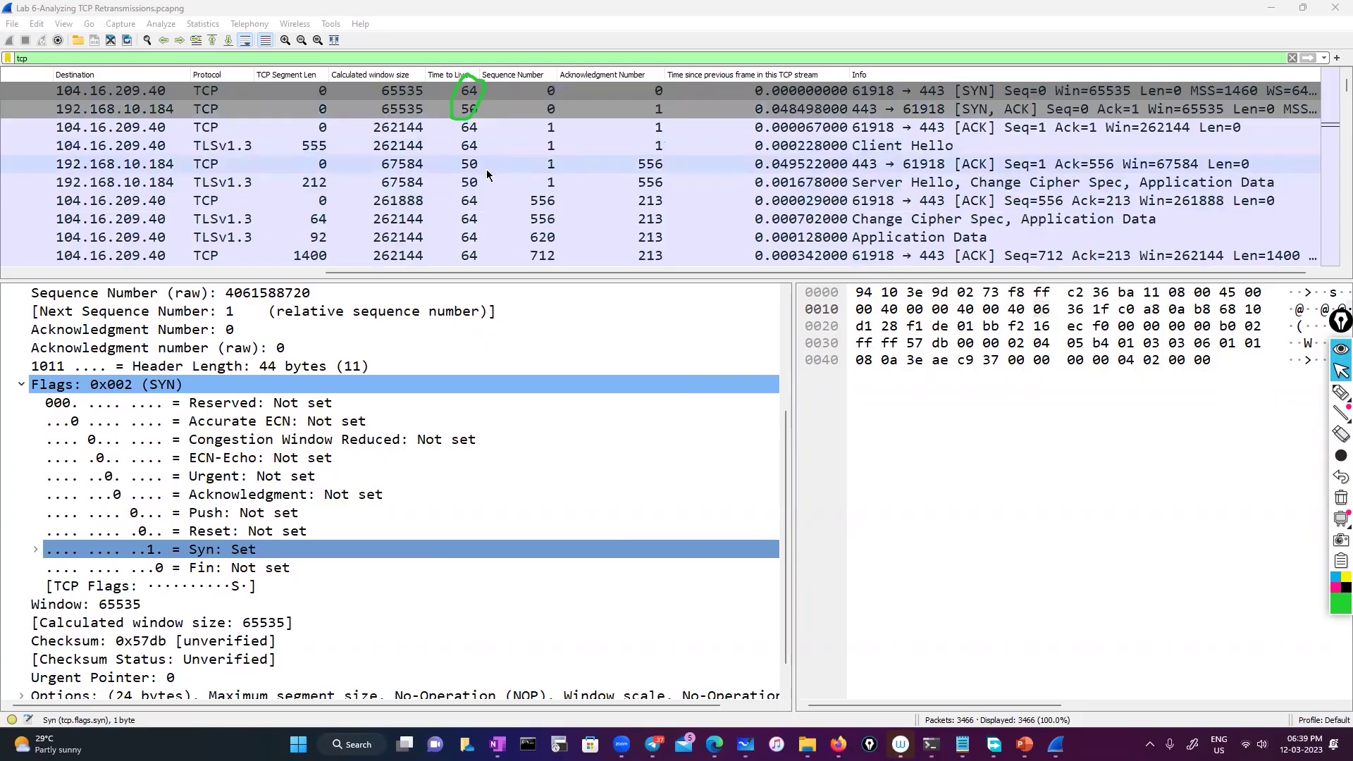
pyautogui.scroll(-1, 469, 215)
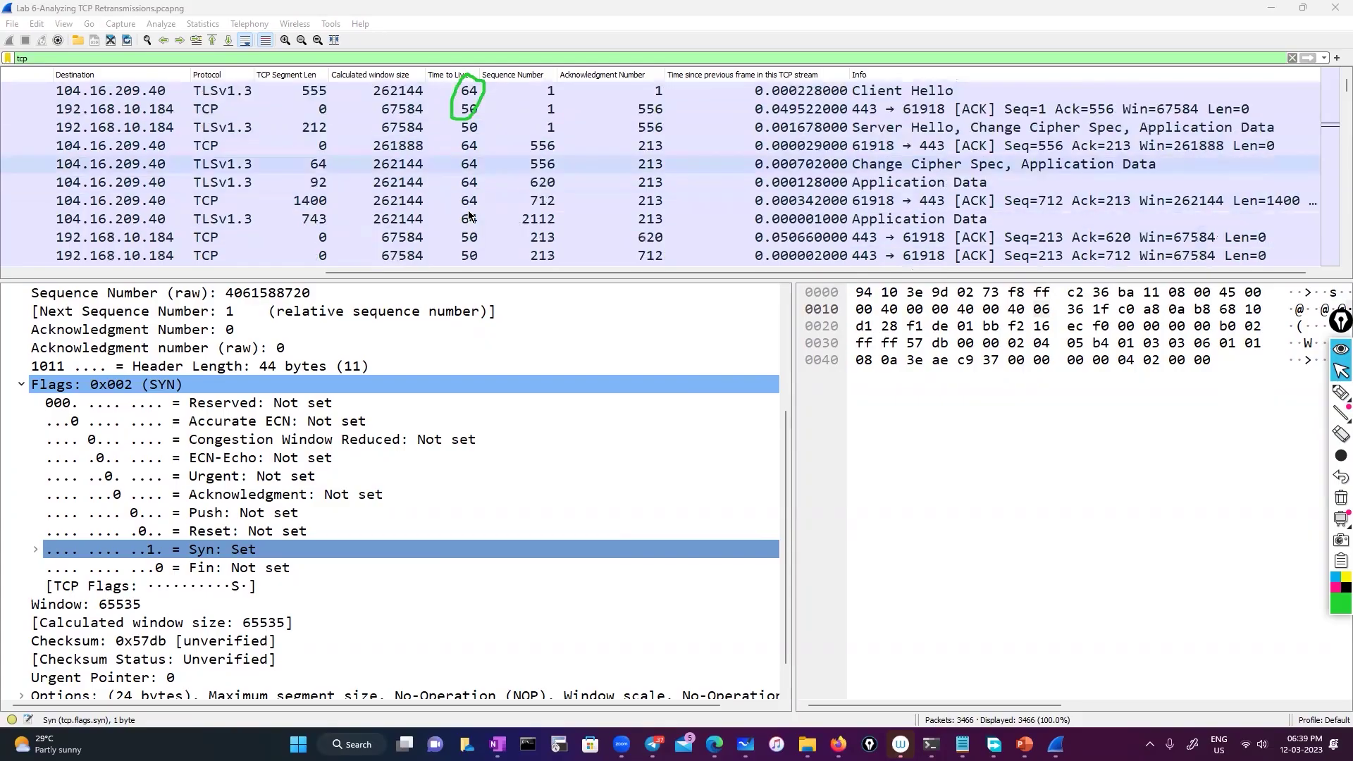
pyautogui.click(736, 186)
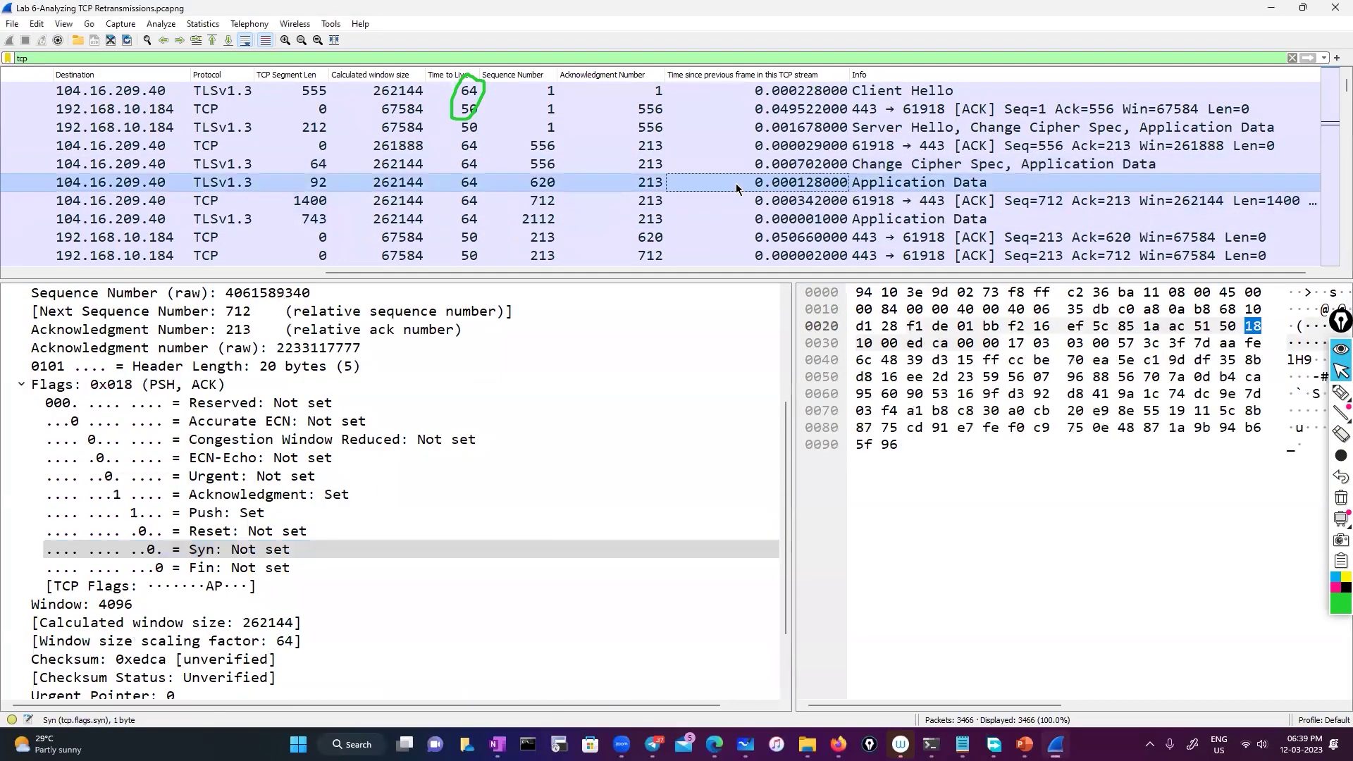
pyautogui.scroll(-2, 599, 422)
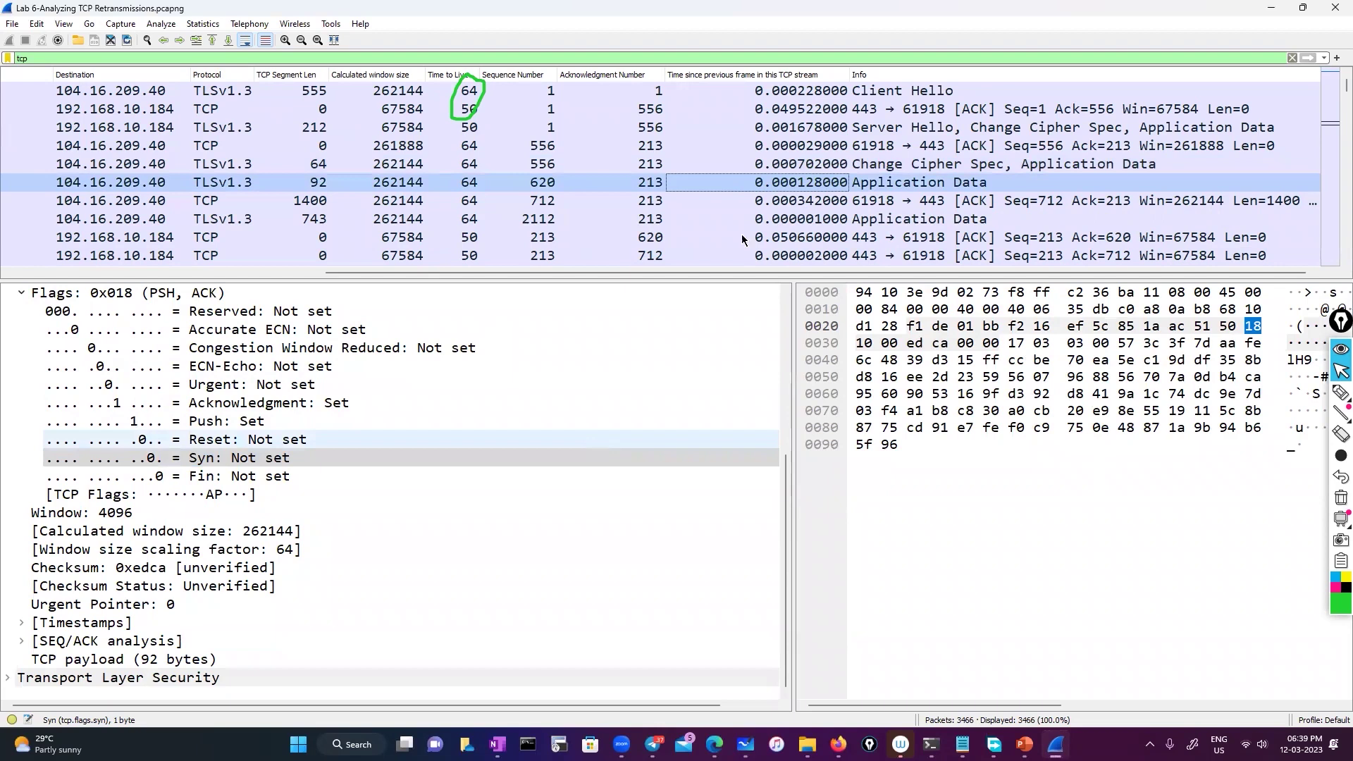
pyautogui.scroll(-2, 612, 185)
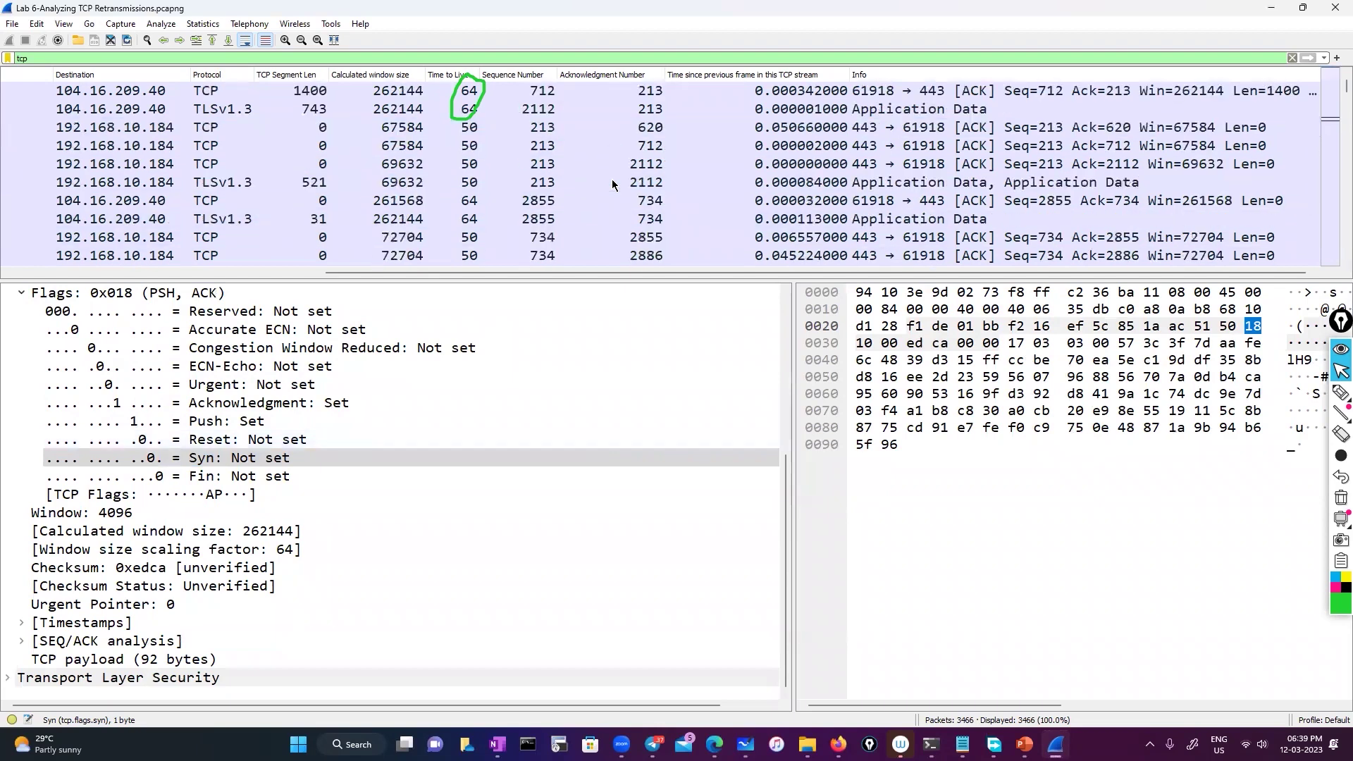
pyautogui.scroll(-6, 611, 185)
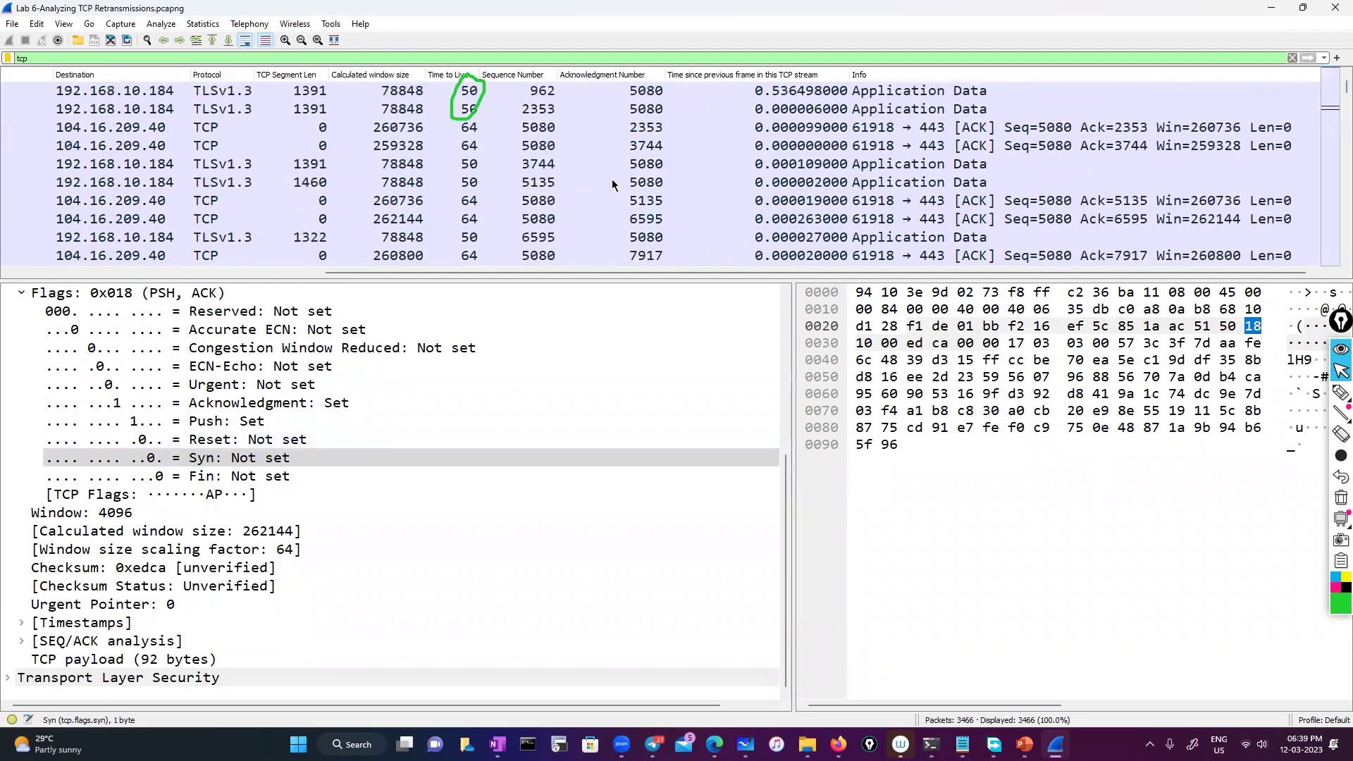
pyautogui.scroll(-10, 611, 184)
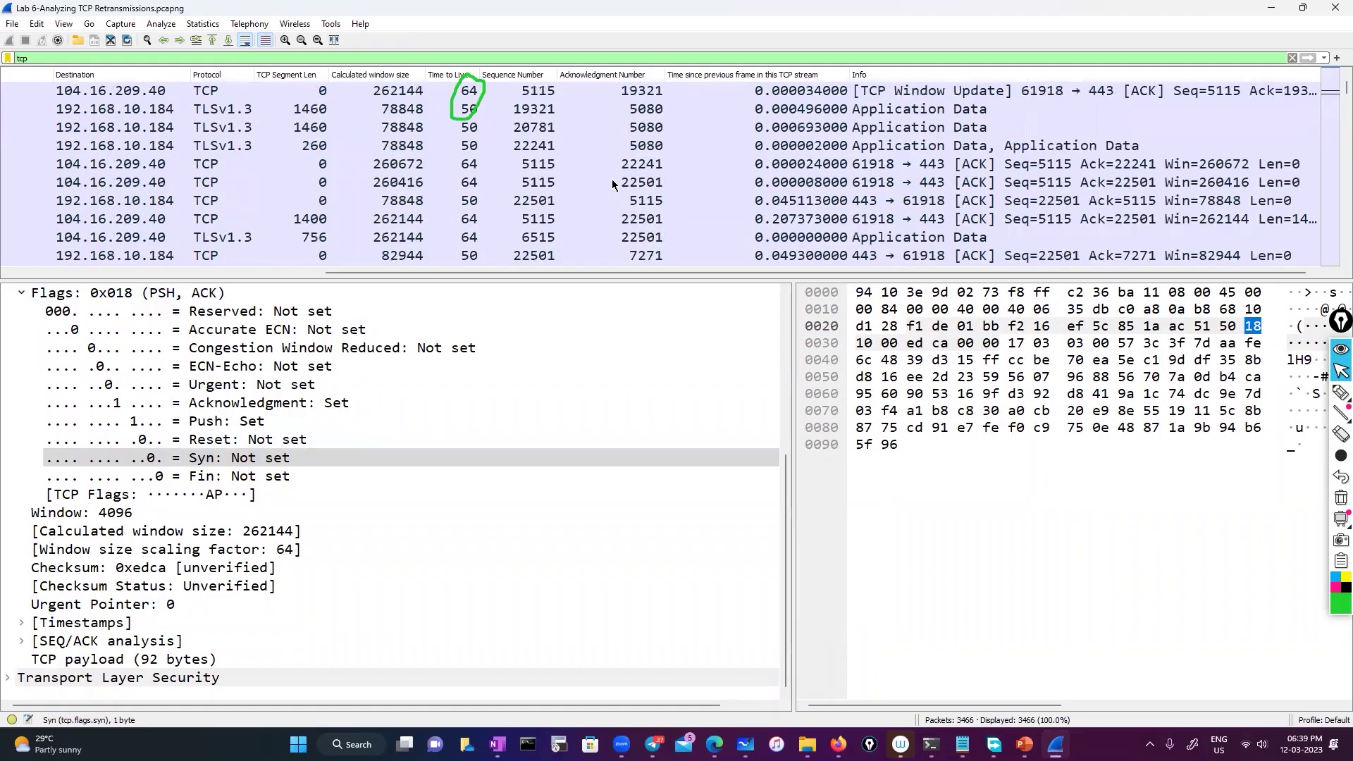
# Examine the packet marked TCP Retransmission, including its sequence and acknowledgment numbers, Ethernet addresses and TCP flags.
pyautogui.scroll(-10, 612, 185)
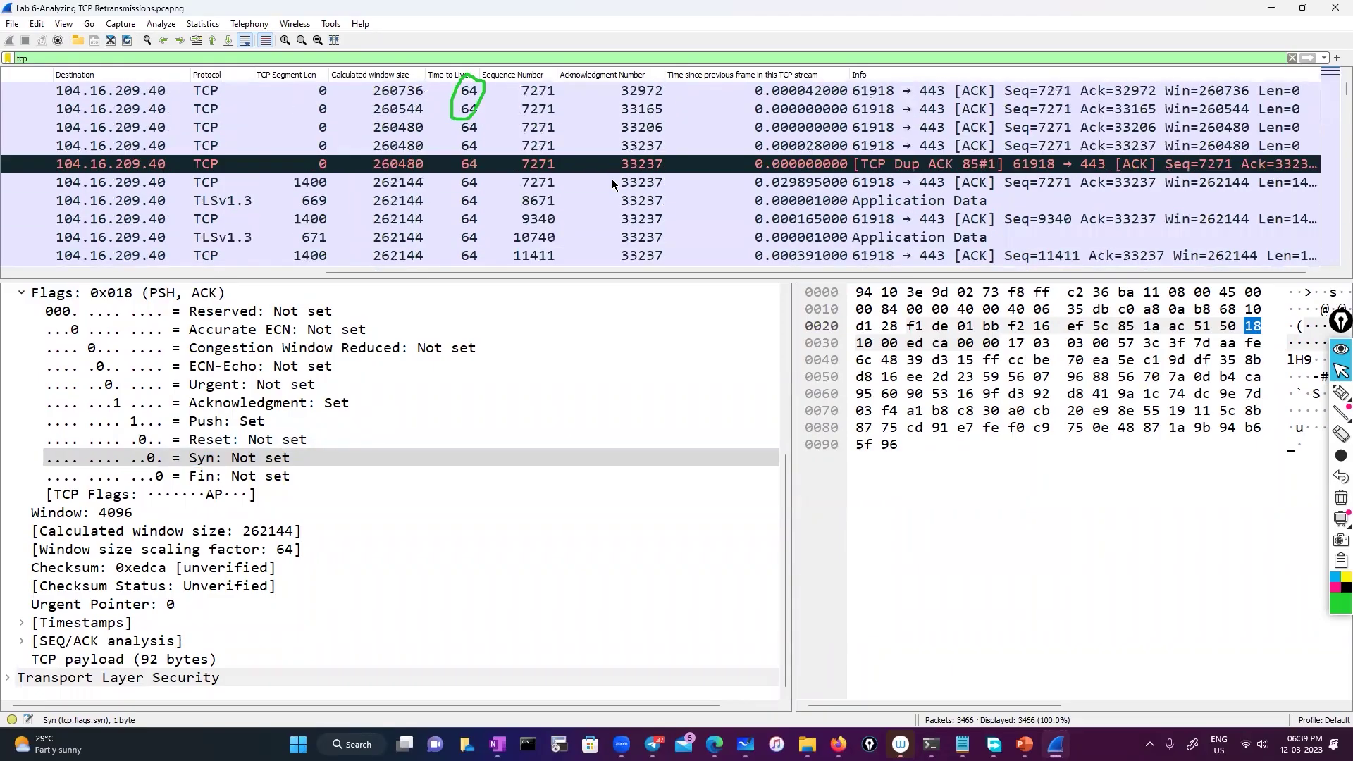
pyautogui.scroll(3, 611, 184)
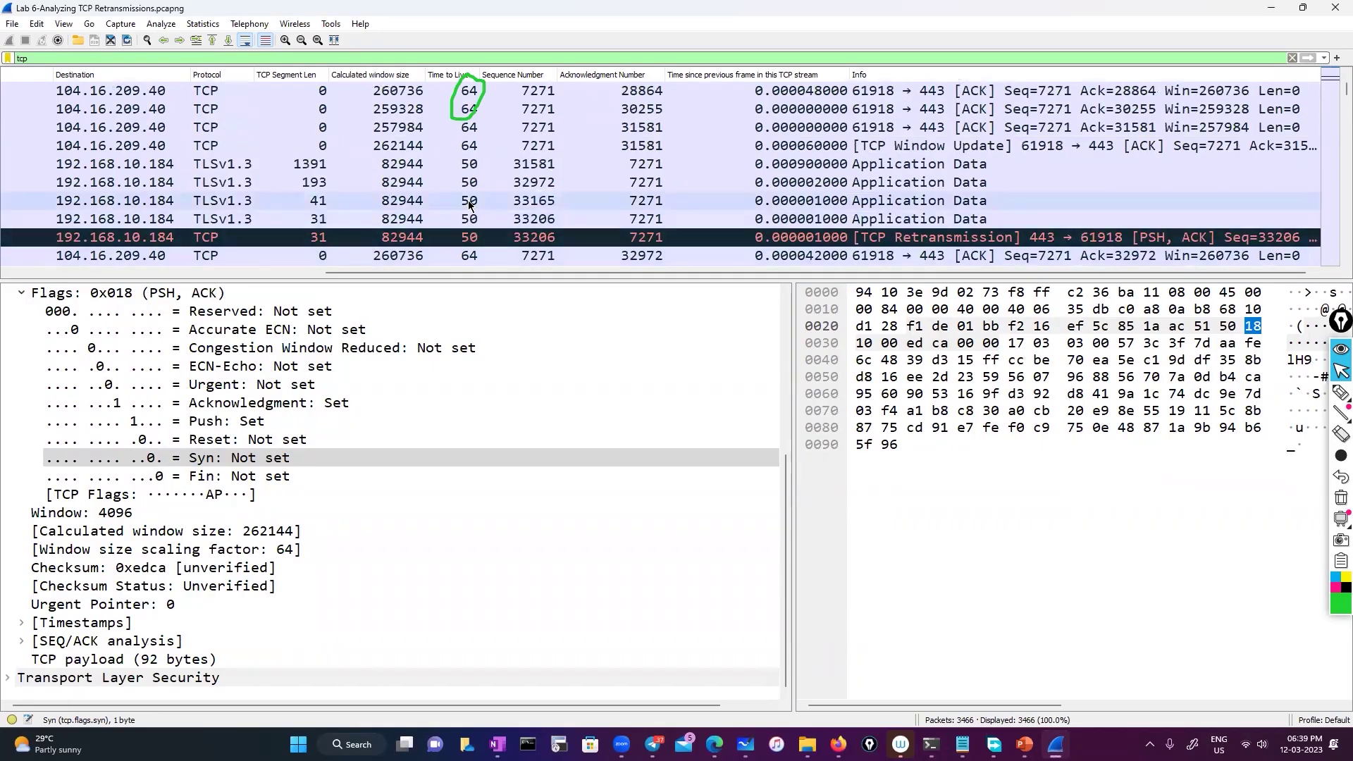
pyautogui.click(278, 243)
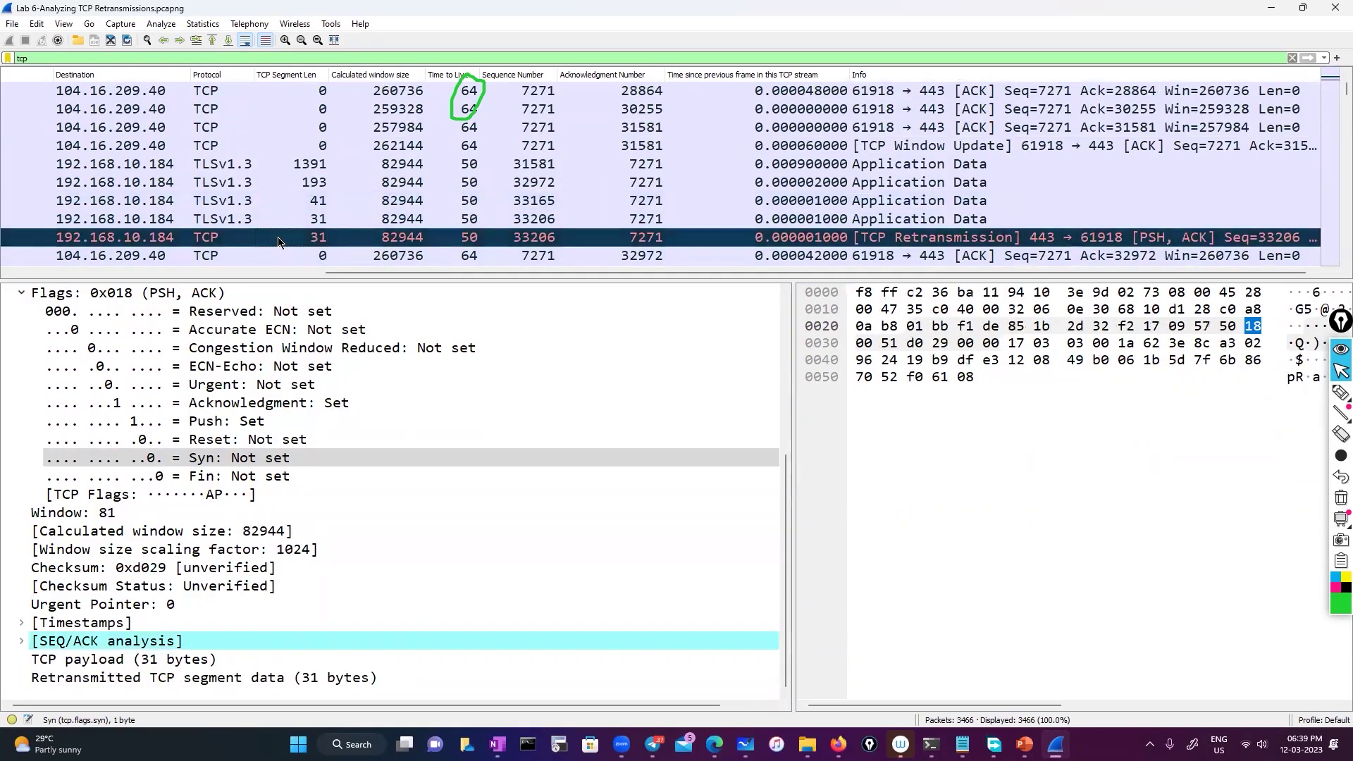
pyautogui.scroll(-1, 279, 242)
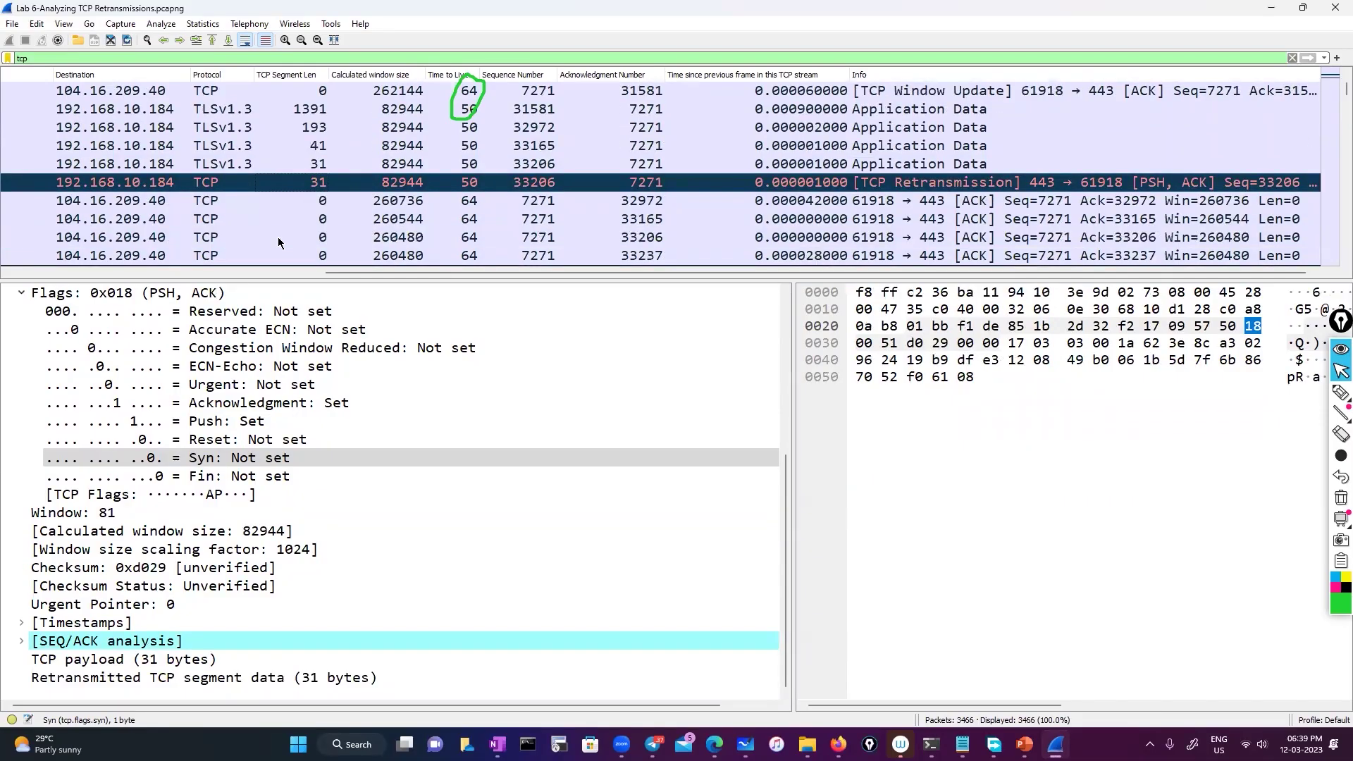
pyautogui.scroll(1, 277, 237)
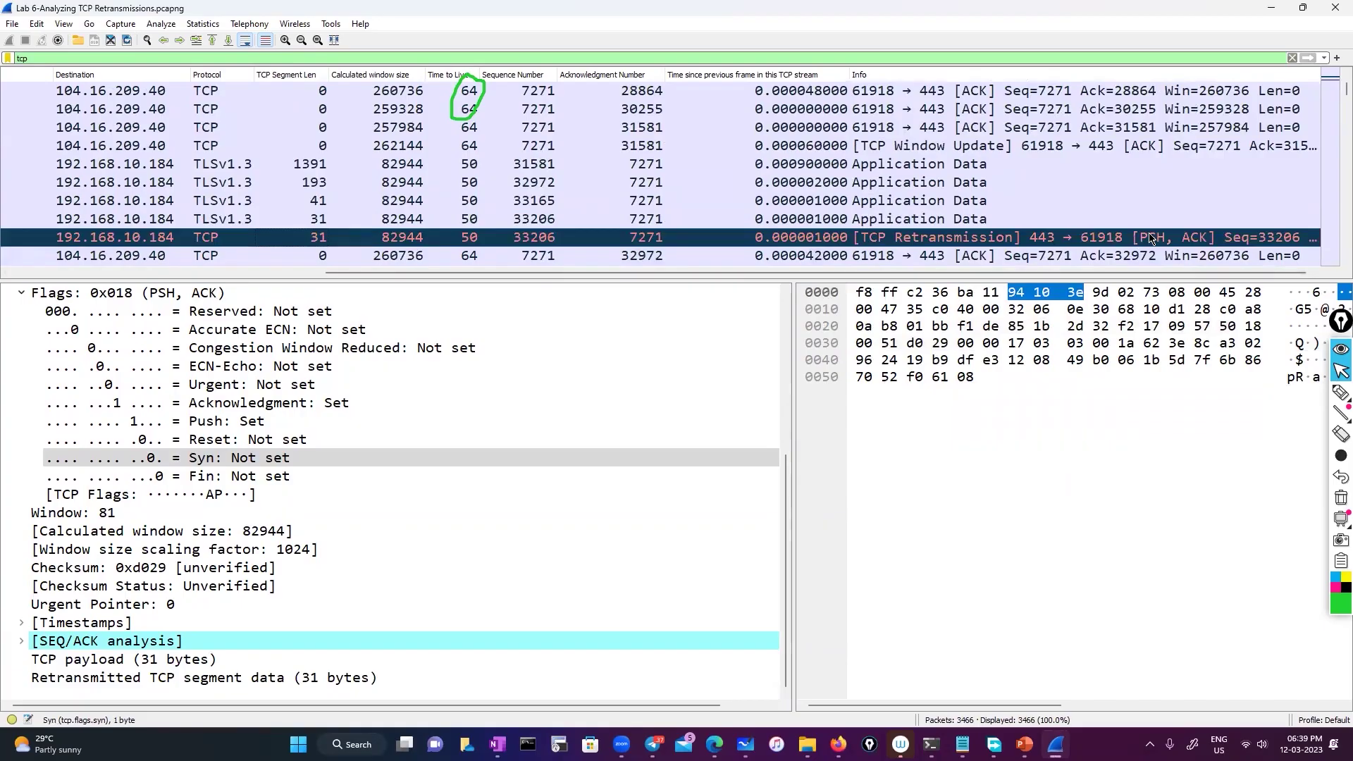
pyautogui.click(229, 421)
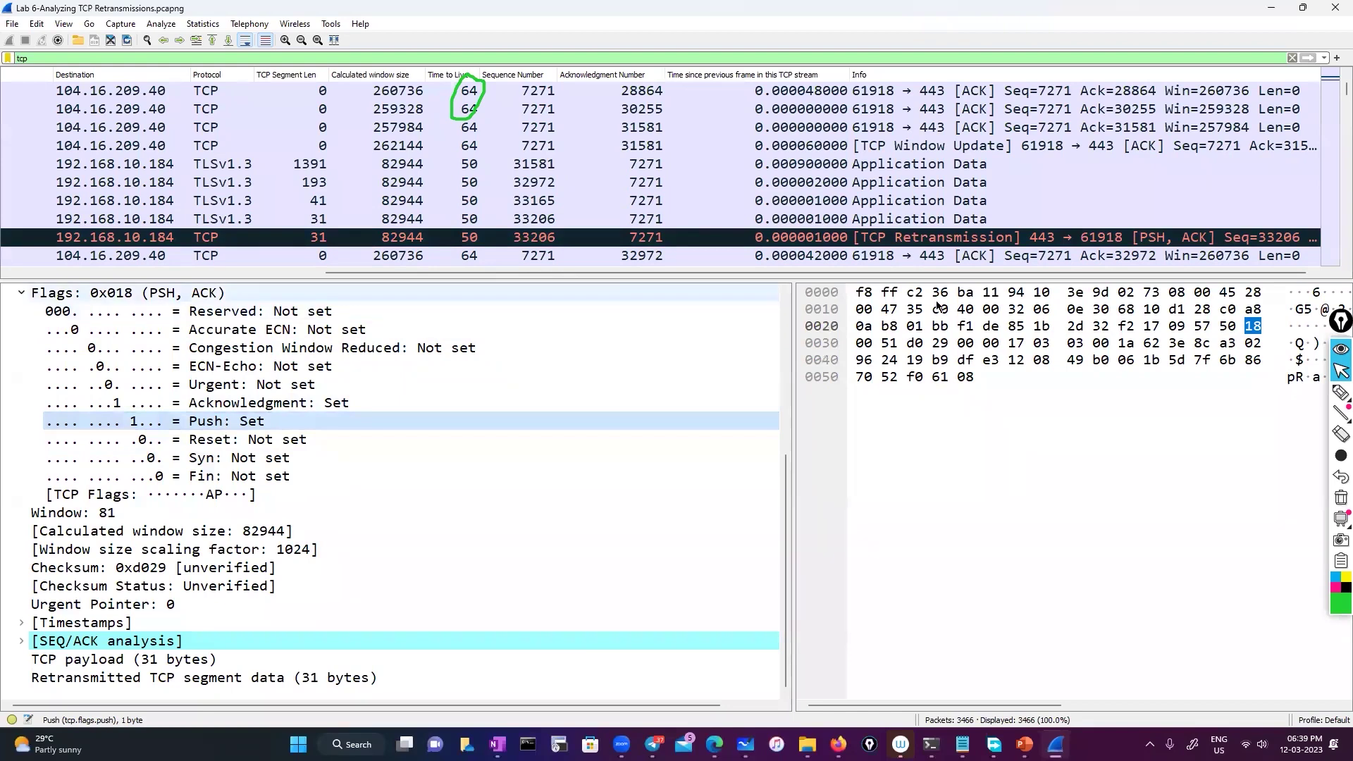
pyautogui.click(916, 294)
pyautogui.click(1340, 372)
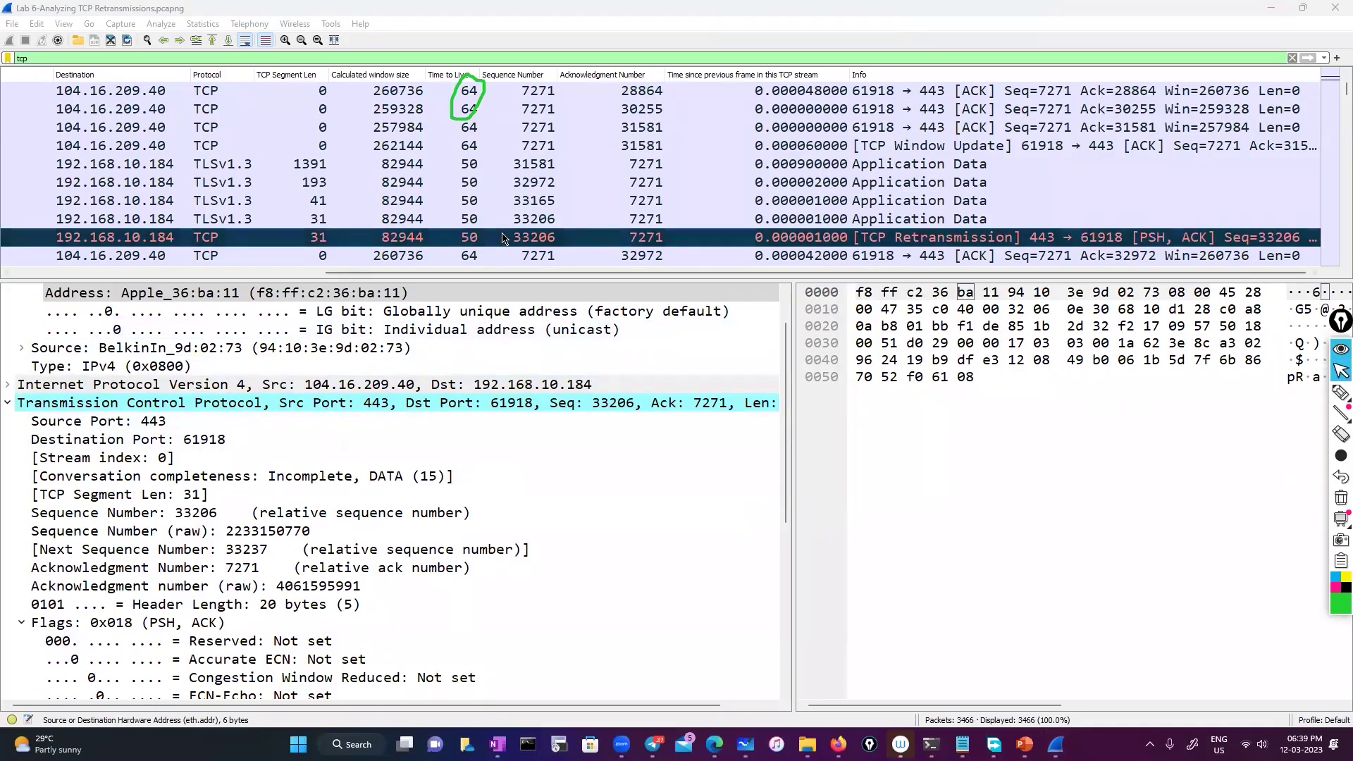
pyautogui.scroll(1, 451, 462)
pyautogui.scroll(-1, 450, 463)
pyautogui.scroll(-4, 453, 467)
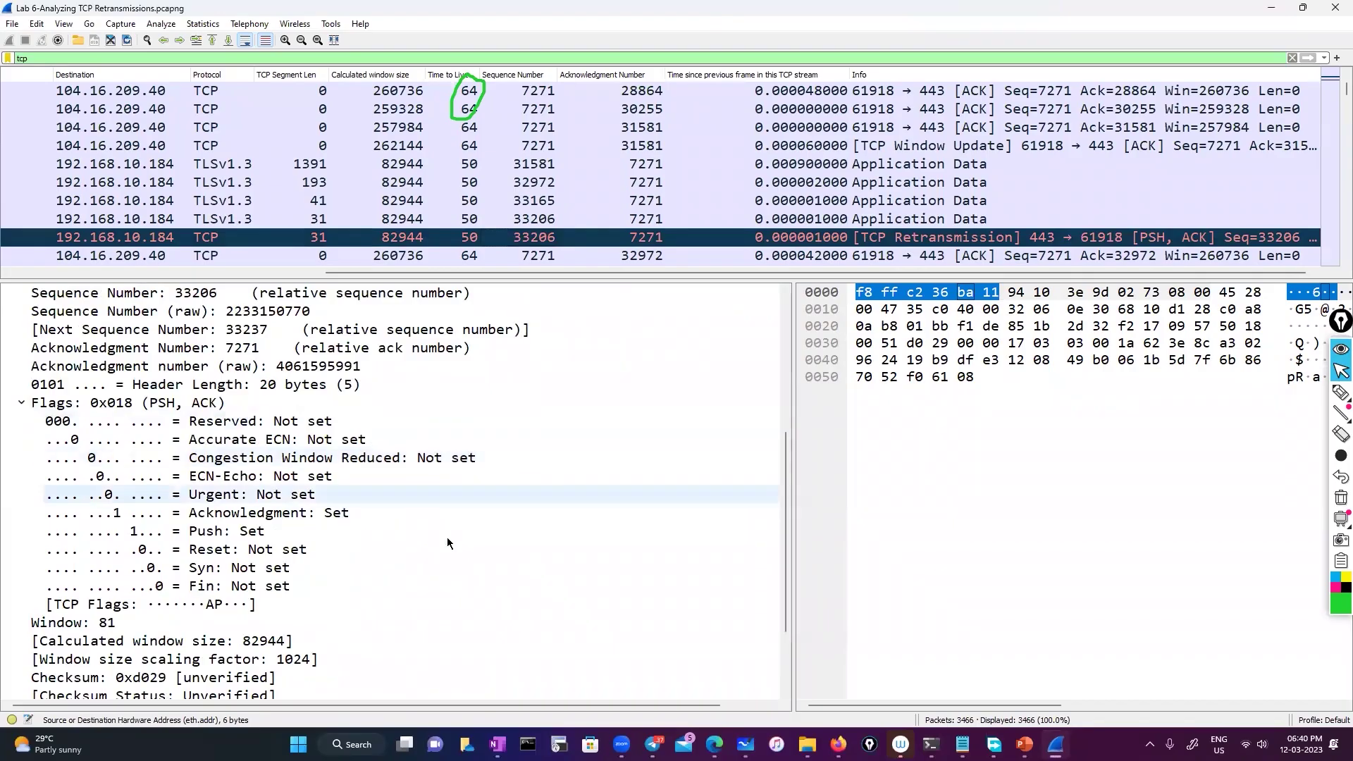
# Draw green arrows beside the Syn, Push, Acknowledgment and Fin flags of the retransmitted packet.
pyautogui.click(1337, 395)
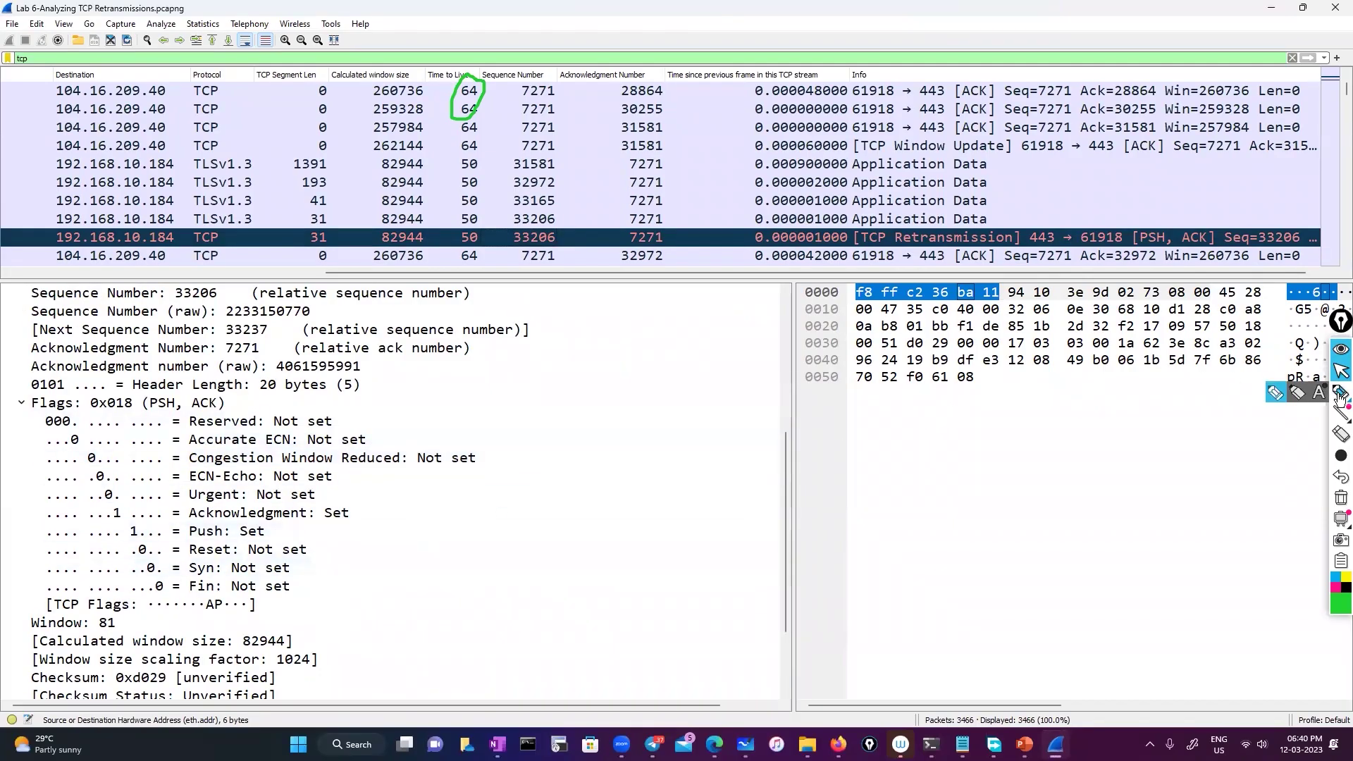
pyautogui.moveTo(312, 574); pyautogui.dragTo(356, 571)
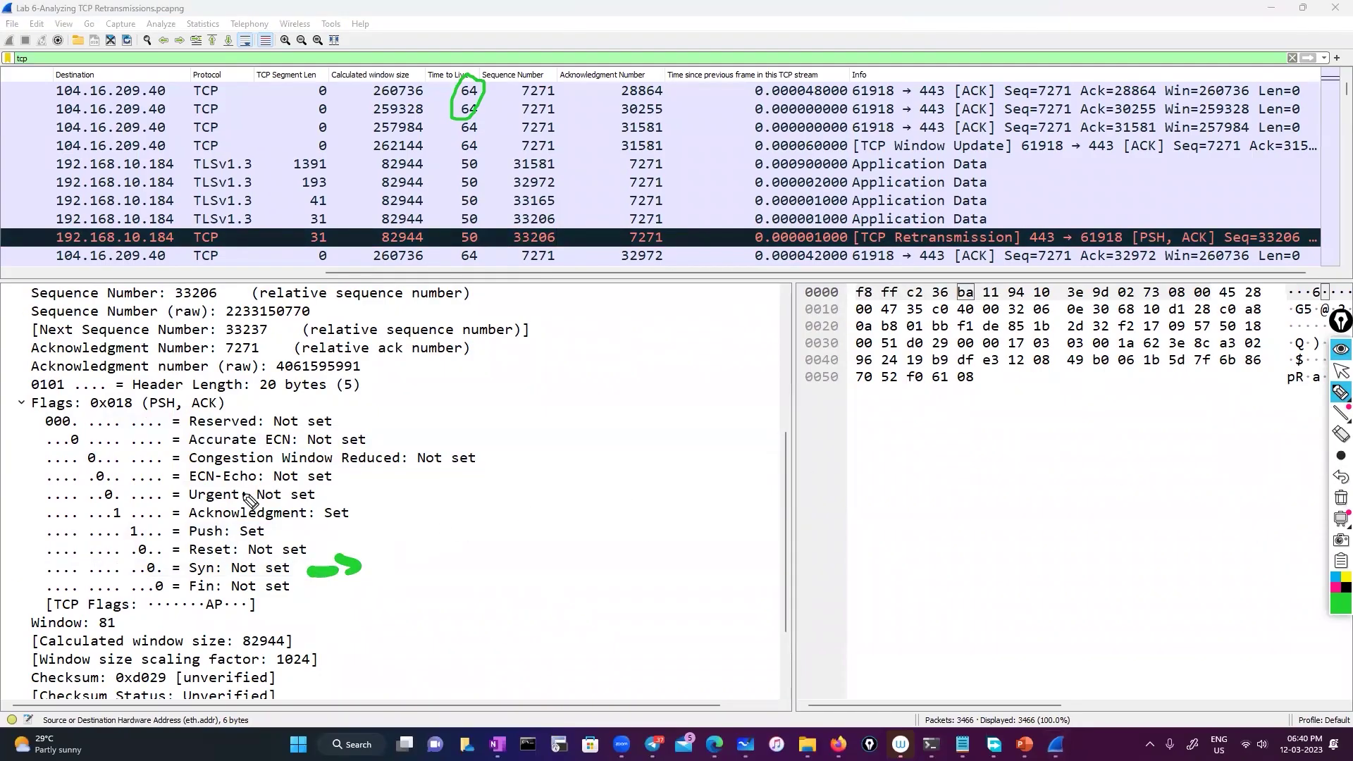
pyautogui.moveTo(298, 533)
pyautogui.mouseDown()
pyautogui.moveTo(348, 541)
pyautogui.moveTo(417, 512)
pyautogui.mouseUp()
pyautogui.moveTo(336, 597)
pyautogui.mouseDown()
pyautogui.moveTo(384, 602)
pyautogui.moveTo(362, 620)
pyautogui.mouseUp()
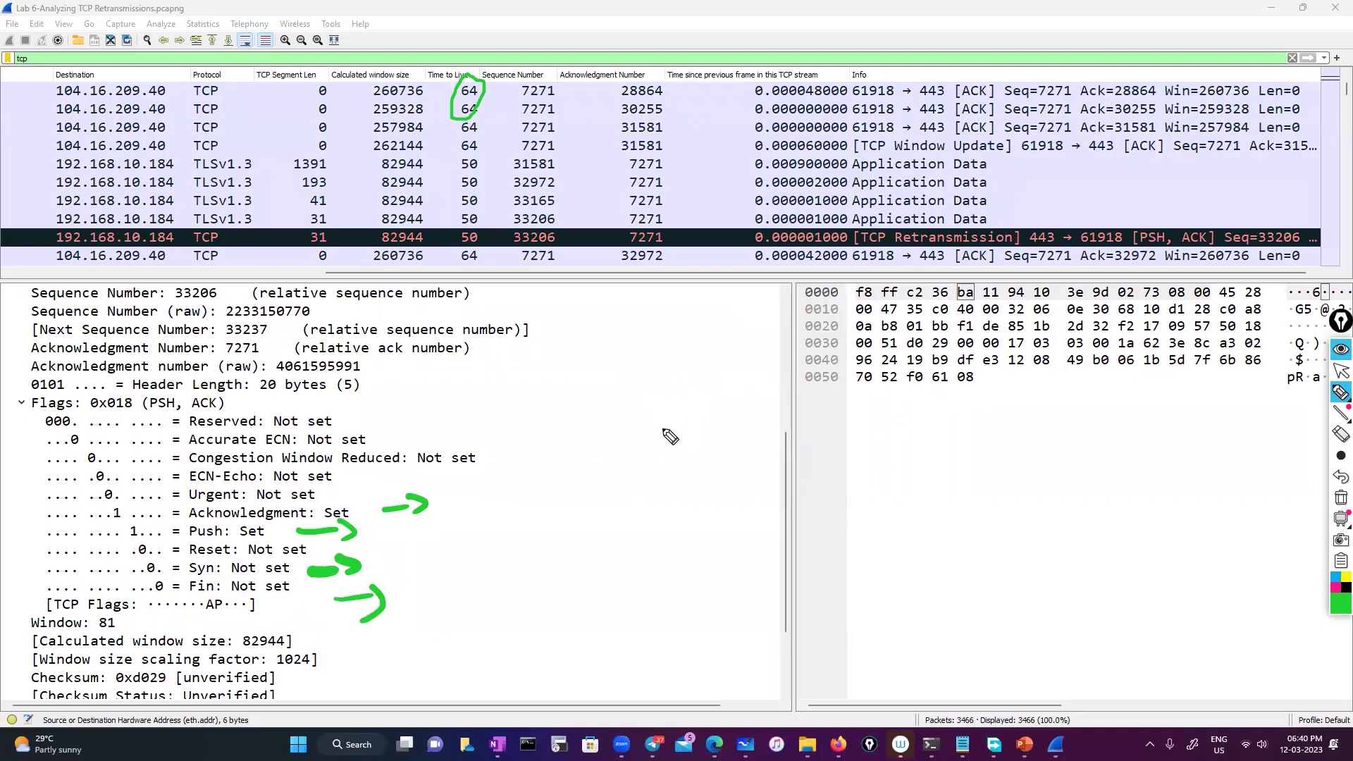
# Sketch the three-way handshake in green beside the flags, with three alternating arrows labelled "Seq", "Syn", "Syn-Ack" and "Ack".
pyautogui.moveTo(626, 407)
pyautogui.mouseDown()
pyautogui.moveTo(702, 403)
pyautogui.moveTo(689, 412)
pyautogui.mouseUp()
pyautogui.moveTo(643, 364)
pyautogui.mouseDown()
pyautogui.moveTo(634, 377)
pyautogui.moveTo(671, 365)
pyautogui.moveTo(736, 380)
pyautogui.moveTo(752, 363)
pyautogui.mouseUp()
pyautogui.moveTo(735, 439); pyautogui.dragTo(641, 459)
pyautogui.moveTo(641, 460); pyautogui.dragTo(680, 462)
pyautogui.moveTo(720, 405)
pyautogui.mouseDown()
pyautogui.moveTo(726, 424)
pyautogui.moveTo(842, 397)
pyautogui.mouseUp()
pyautogui.moveTo(627, 495); pyautogui.dragTo(761, 481)
pyautogui.moveTo(740, 467); pyautogui.dragTo(747, 493)
pyautogui.moveTo(670, 534)
pyautogui.mouseDown()
pyautogui.moveTo(685, 508)
pyautogui.moveTo(714, 530)
pyautogui.mouseUp()
pyautogui.moveTo(726, 504); pyautogui.dragTo(738, 522)
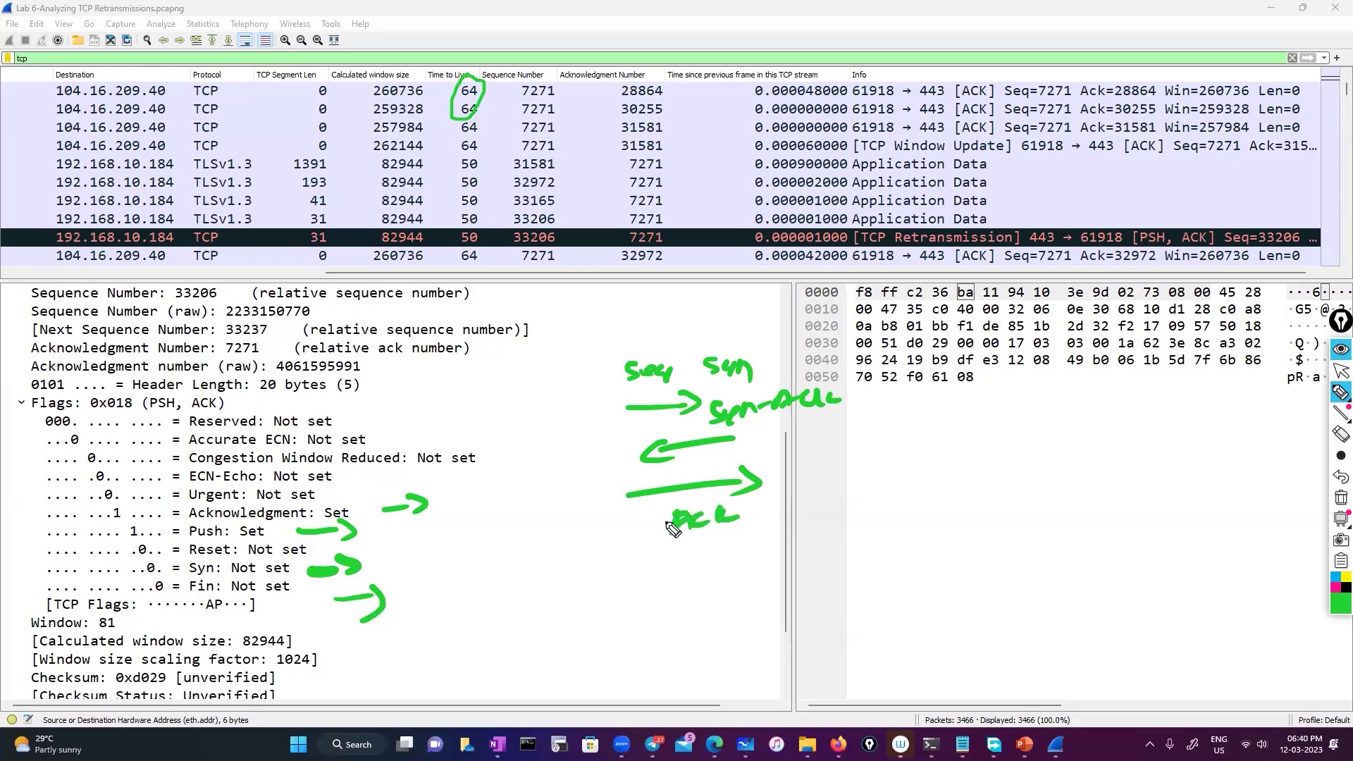
# Switch the pen to blue and draw a long arrow labelled "Application" below the handshake sketch.
pyautogui.click(1333, 576)
pyautogui.moveTo(582, 582)
pyautogui.mouseDown()
pyautogui.moveTo(856, 554)
pyautogui.moveTo(823, 563)
pyautogui.mouseUp()
pyautogui.moveTo(689, 561)
pyautogui.mouseDown()
pyautogui.moveTo(828, 527)
pyautogui.moveTo(847, 501)
pyautogui.mouseUp()
# Point a blue arrow at each of the three handshake messages and write "unique" and "sequence NO" beside them.
pyautogui.moveTo(571, 390); pyautogui.dragTo(614, 381)
pyautogui.moveTo(566, 456)
pyautogui.mouseDown()
pyautogui.moveTo(610, 444)
pyautogui.moveTo(596, 455)
pyautogui.mouseUp()
pyautogui.moveTo(562, 512); pyautogui.dragTo(615, 498)
pyautogui.moveTo(593, 491); pyautogui.dragTo(600, 510)
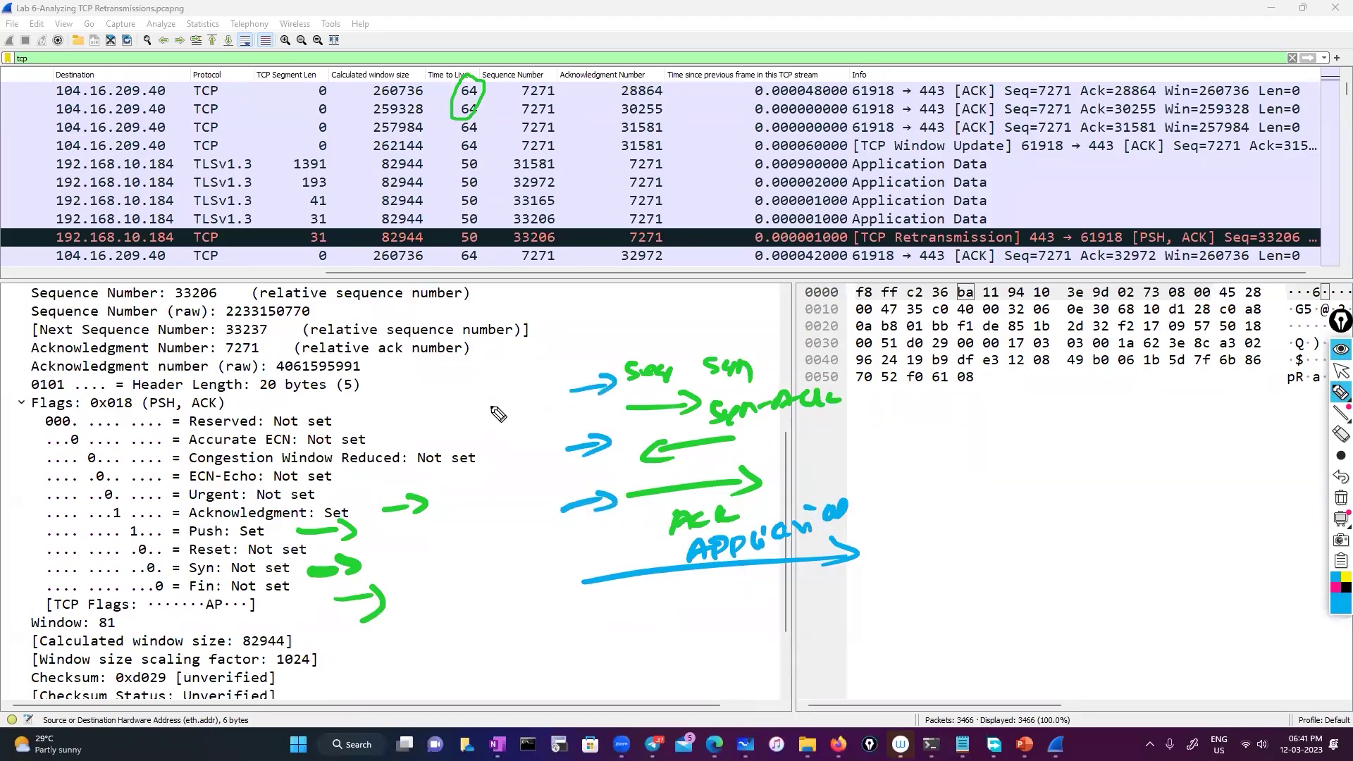
pyautogui.moveTo(482, 399)
pyautogui.mouseDown()
pyautogui.moveTo(518, 406)
pyautogui.moveTo(589, 385)
pyautogui.mouseUp()
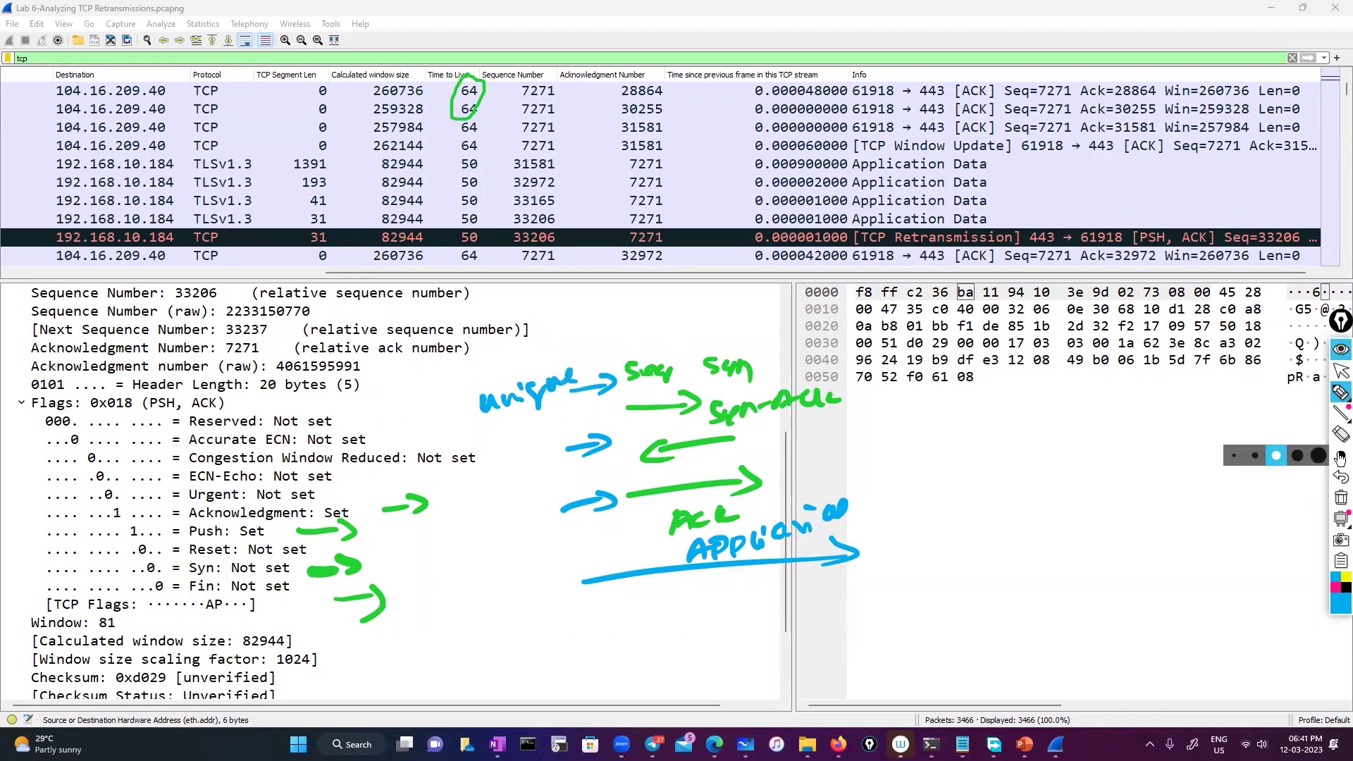
pyautogui.moveTo(629, 338)
pyautogui.mouseDown()
pyautogui.moveTo(654, 350)
pyautogui.moveTo(758, 314)
pyautogui.mouseUp()
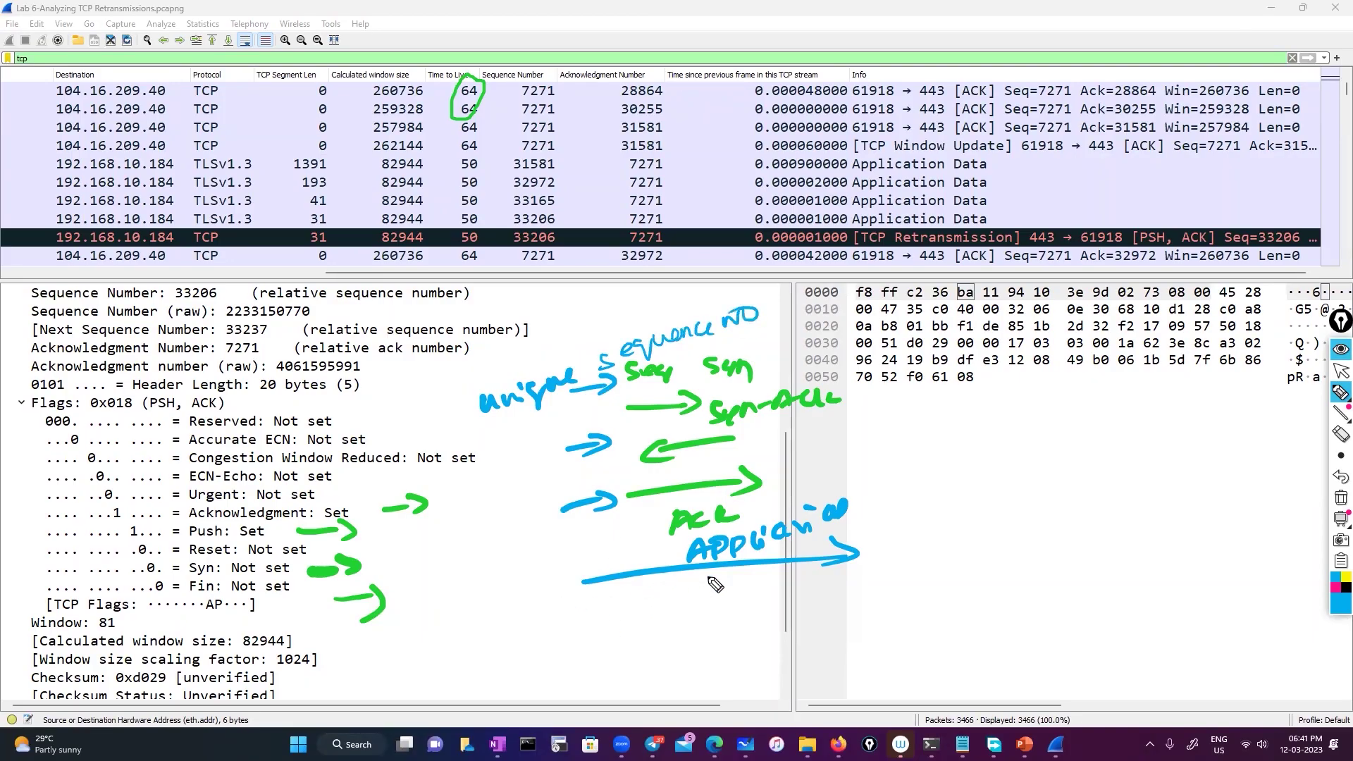
# Add circled "S" and "D" endpoints with a boxed "Push" arrow between them, and outline the Fin flag in blue.
pyautogui.moveTo(560, 595)
pyautogui.mouseDown()
pyautogui.moveTo(539, 614)
pyautogui.moveTo(583, 593)
pyautogui.mouseUp()
pyautogui.moveTo(896, 569)
pyautogui.mouseDown()
pyautogui.moveTo(903, 590)
pyautogui.moveTo(867, 597)
pyautogui.mouseUp()
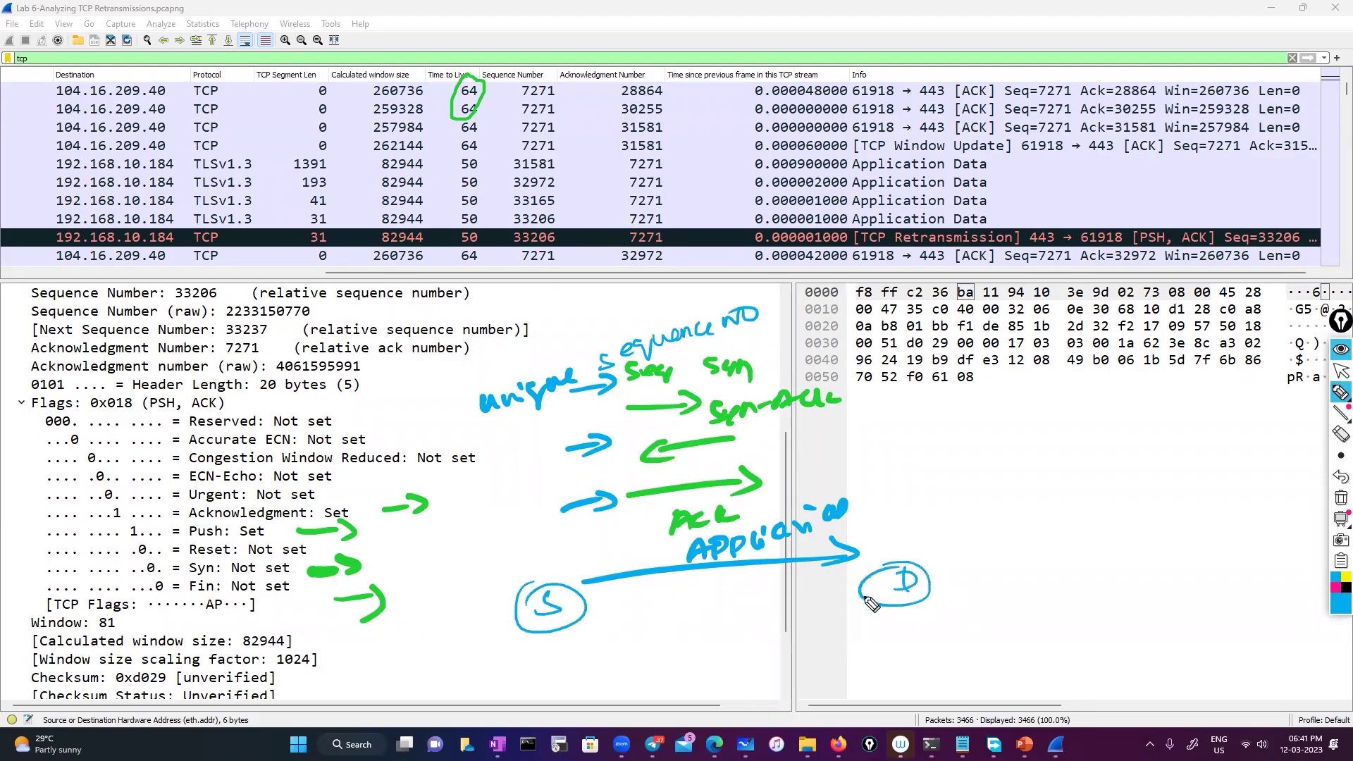
pyautogui.moveTo(551, 652); pyautogui.dragTo(852, 638)
pyautogui.moveTo(835, 623); pyautogui.dragTo(842, 646)
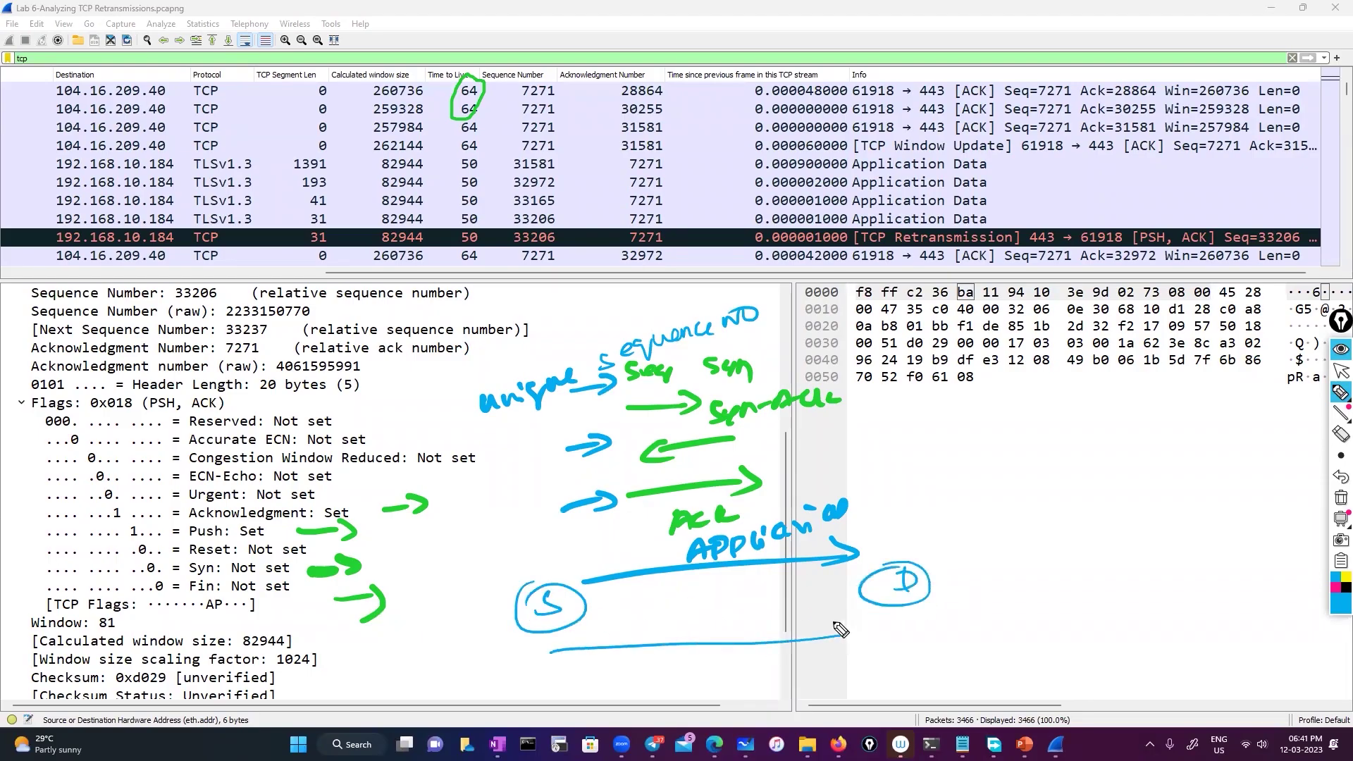
pyautogui.moveTo(182, 579)
pyautogui.mouseDown()
pyautogui.moveTo(151, 605)
pyautogui.moveTo(198, 582)
pyautogui.mouseUp()
pyautogui.moveTo(674, 639)
pyautogui.mouseDown()
pyautogui.moveTo(674, 624)
pyautogui.moveTo(736, 623)
pyautogui.moveTo(694, 613)
pyautogui.moveTo(743, 607)
pyautogui.mouseUp()
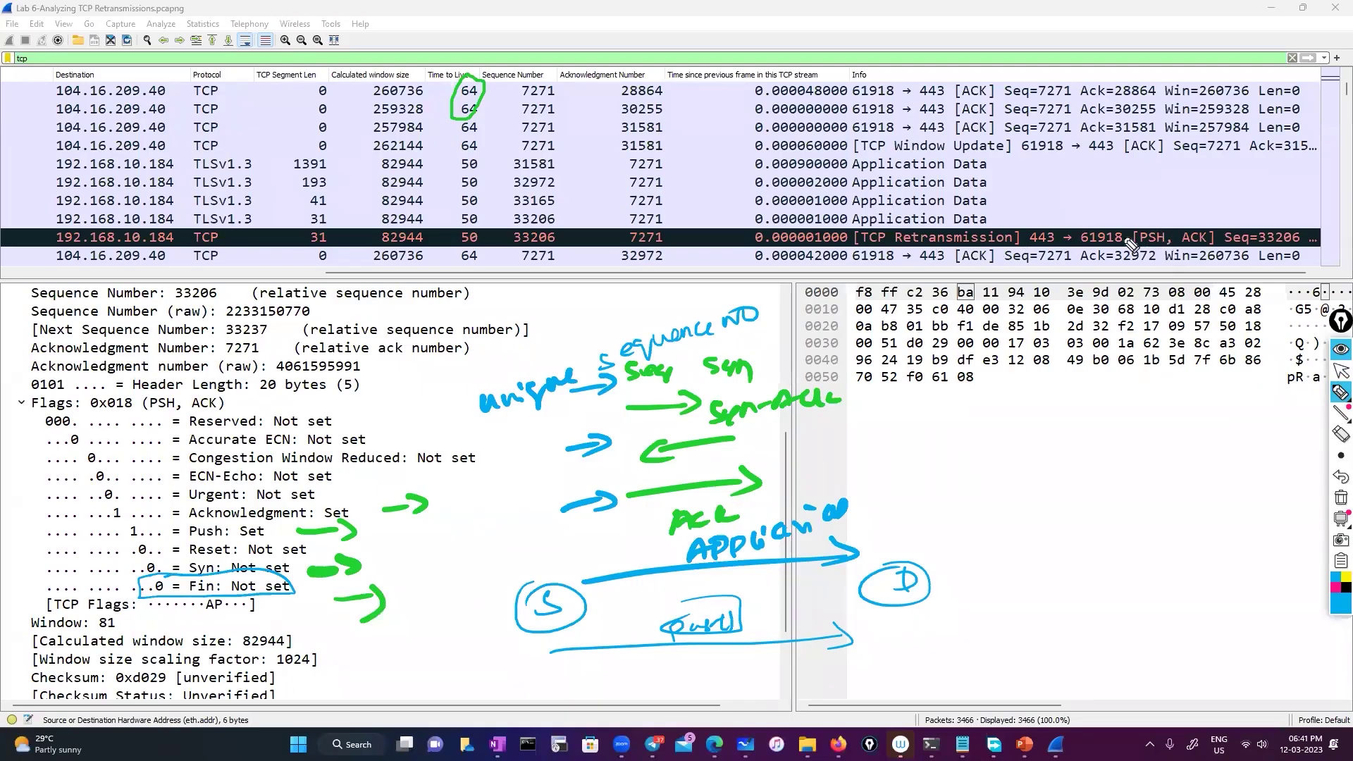
# Compare the retransmission with the ACK packet after it and the Application Data packet that has the same sequence number.
pyautogui.click(1340, 370)
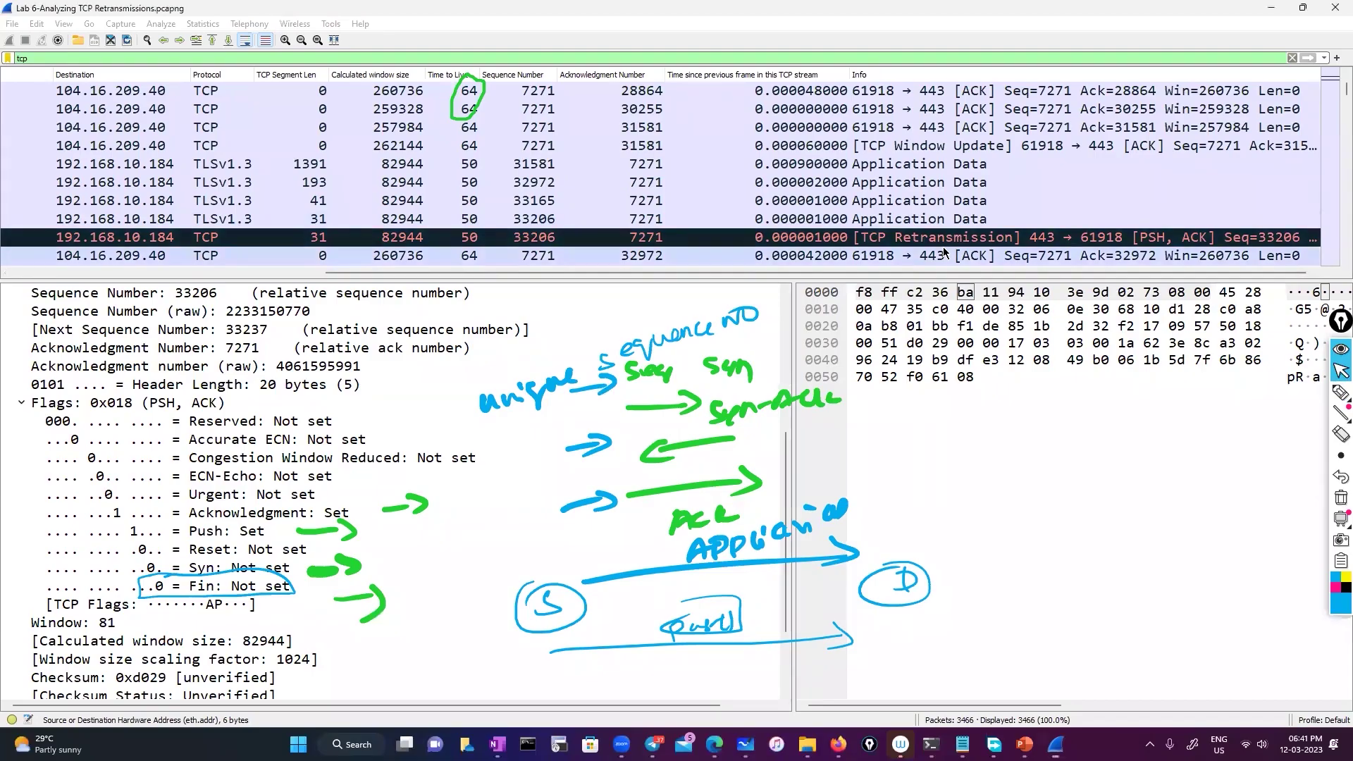
pyautogui.click(945, 253)
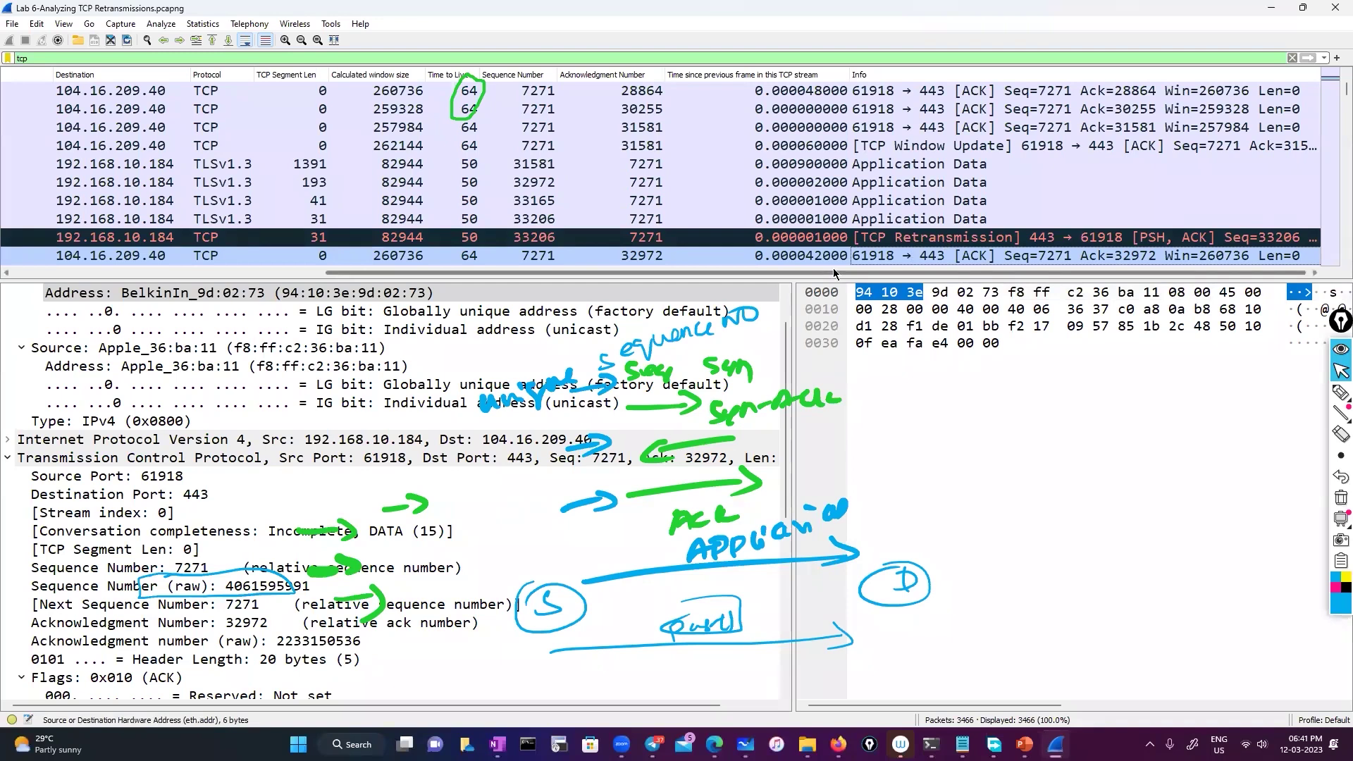
pyautogui.moveTo(833, 271); pyautogui.dragTo(939, 272)
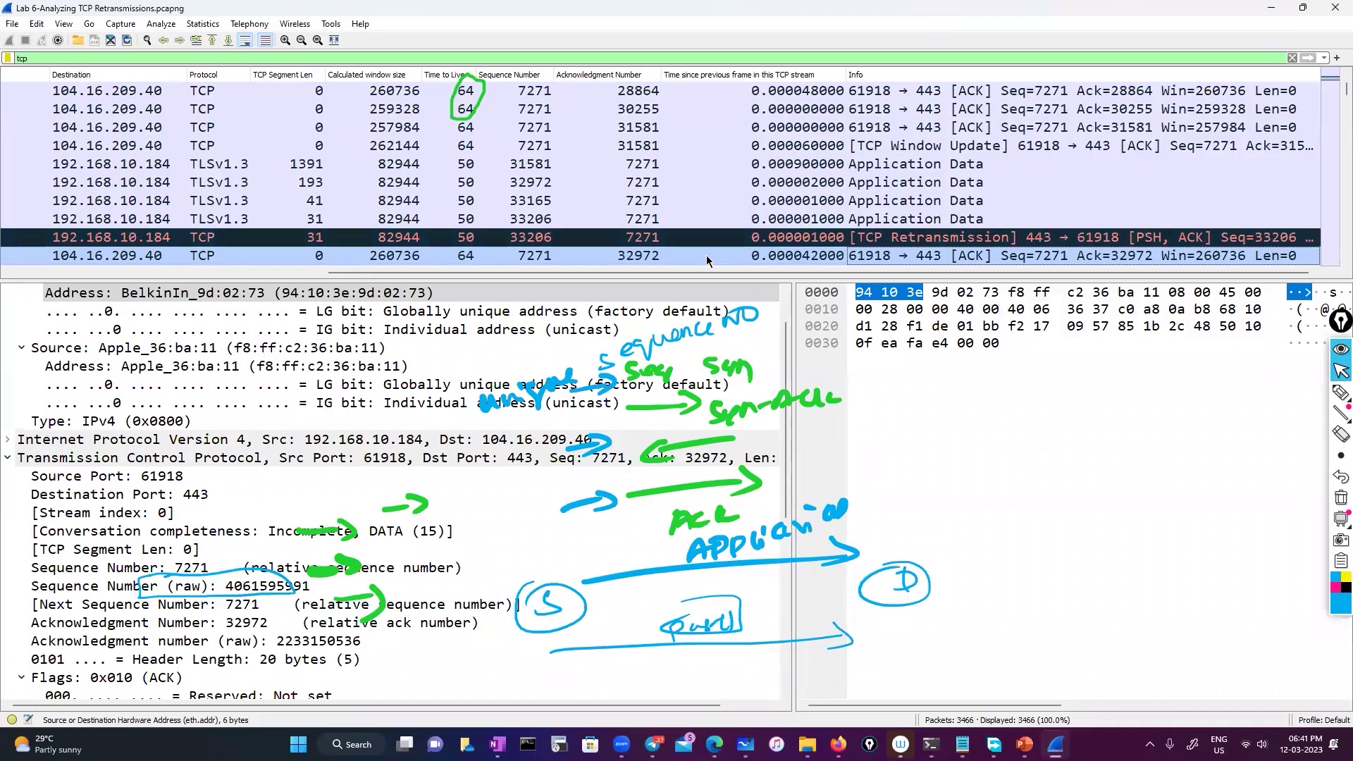
pyautogui.click(532, 221)
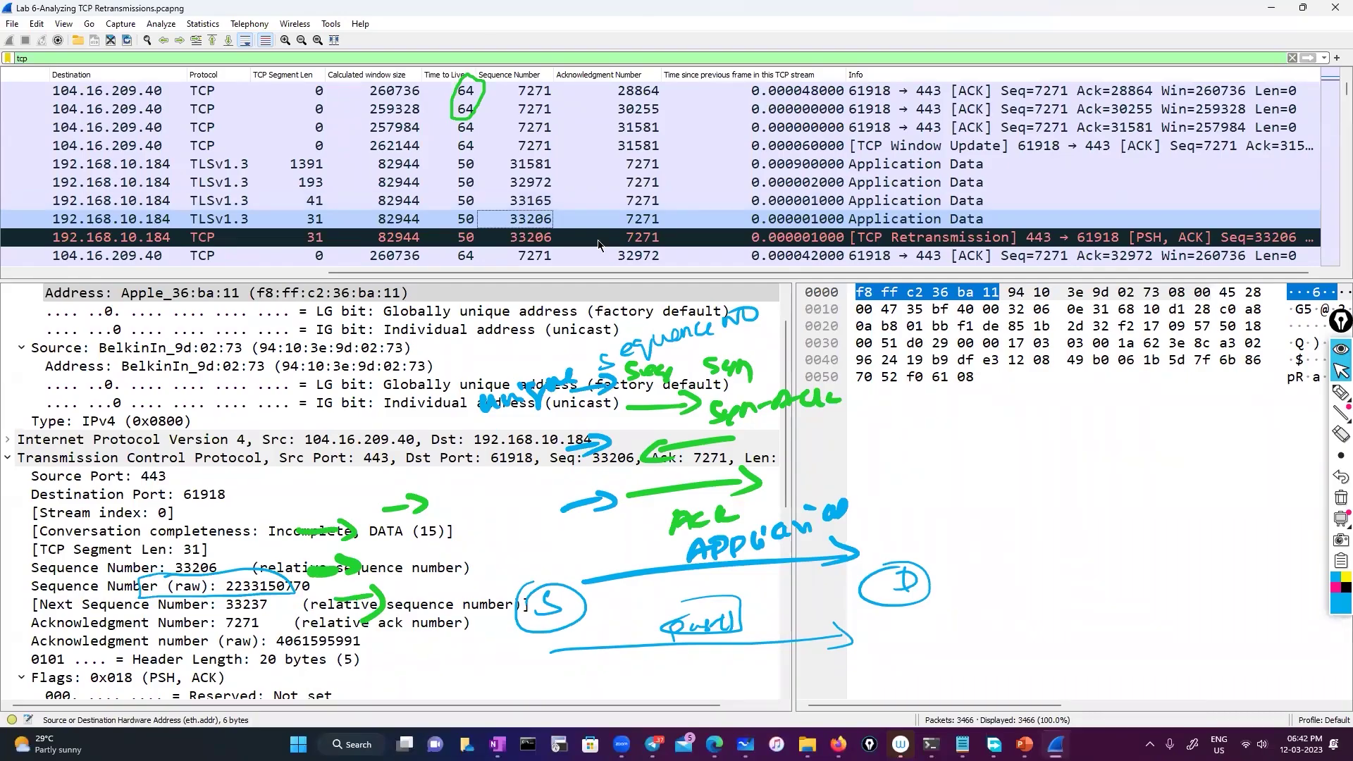
# Look down the packet list for further duplicate ACKs and retransmissions.
pyautogui.scroll(-2, 598, 240)
pyautogui.scroll(-2, 598, 241)
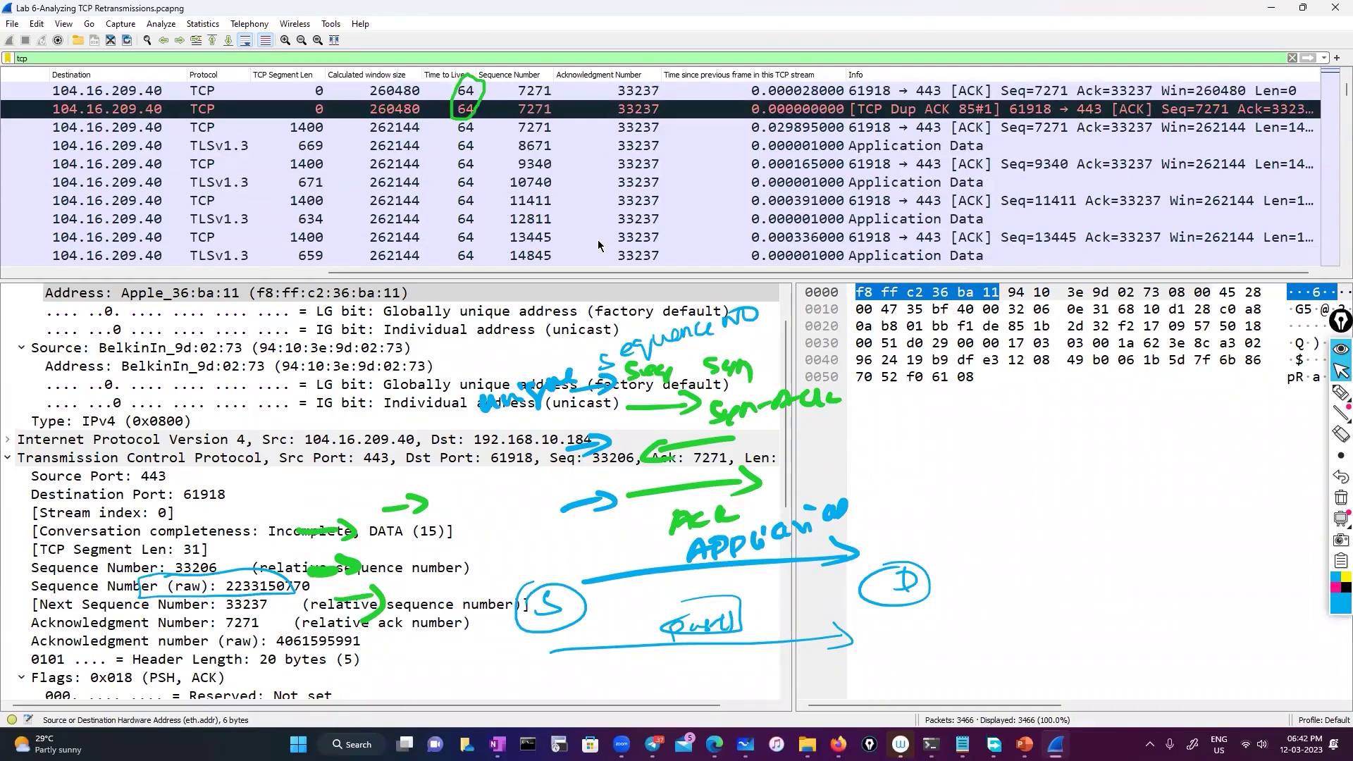
pyautogui.scroll(1, 598, 240)
pyautogui.scroll(-20, 598, 245)
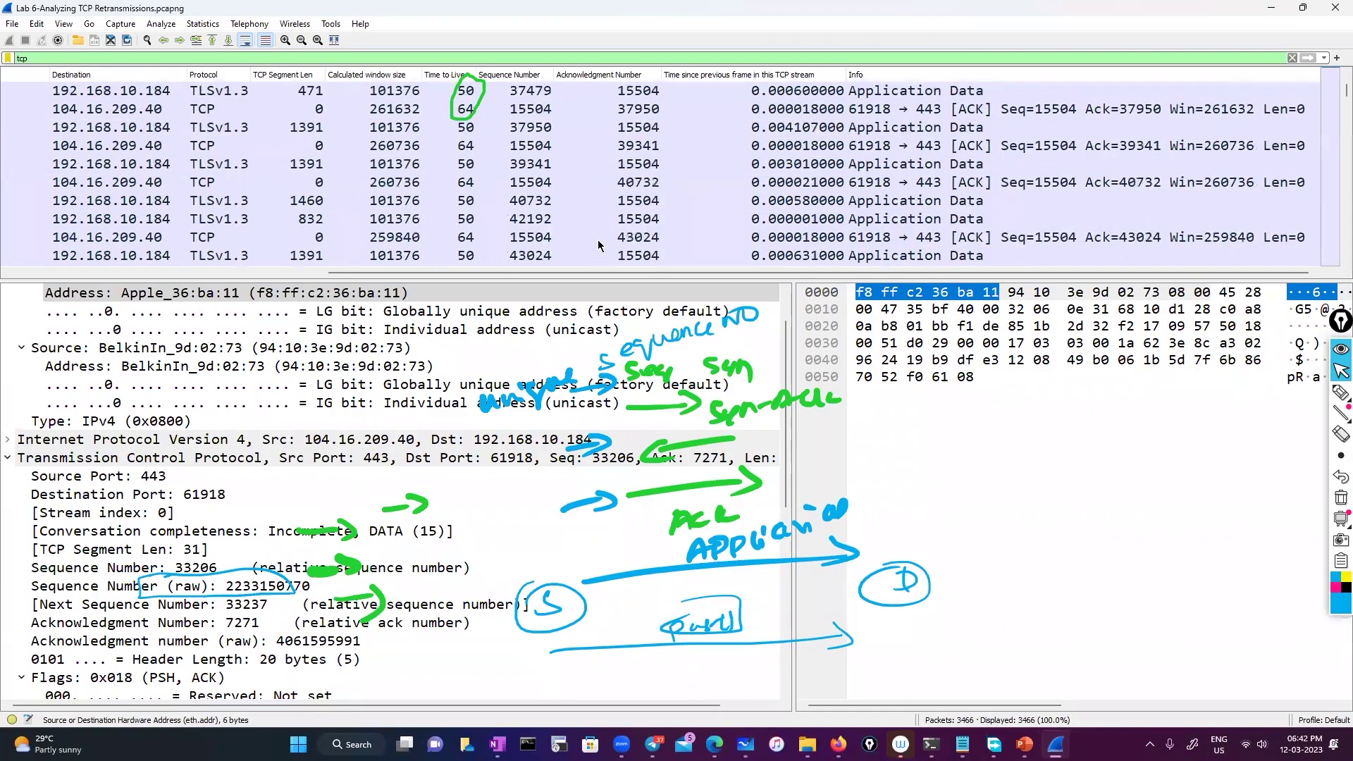
pyautogui.scroll(-20, 598, 245)
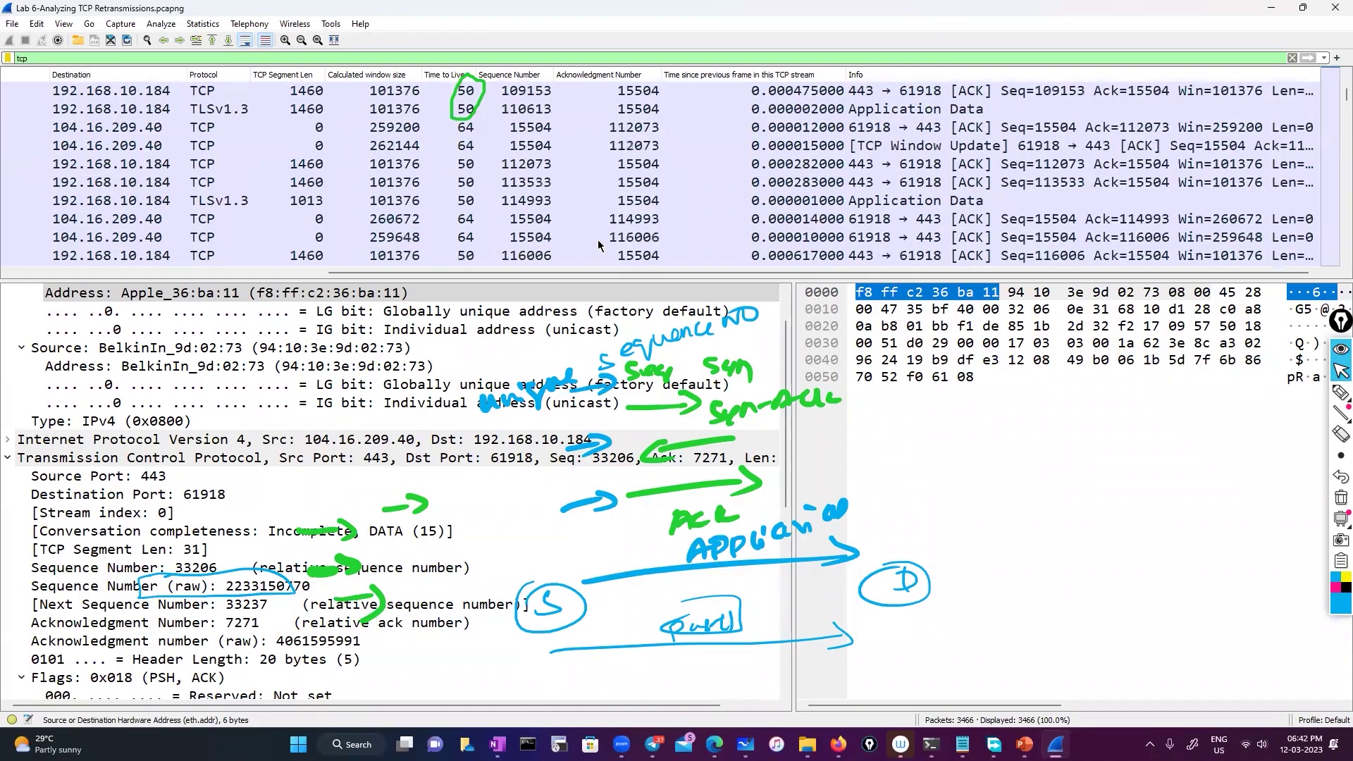
pyautogui.scroll(-16, 598, 245)
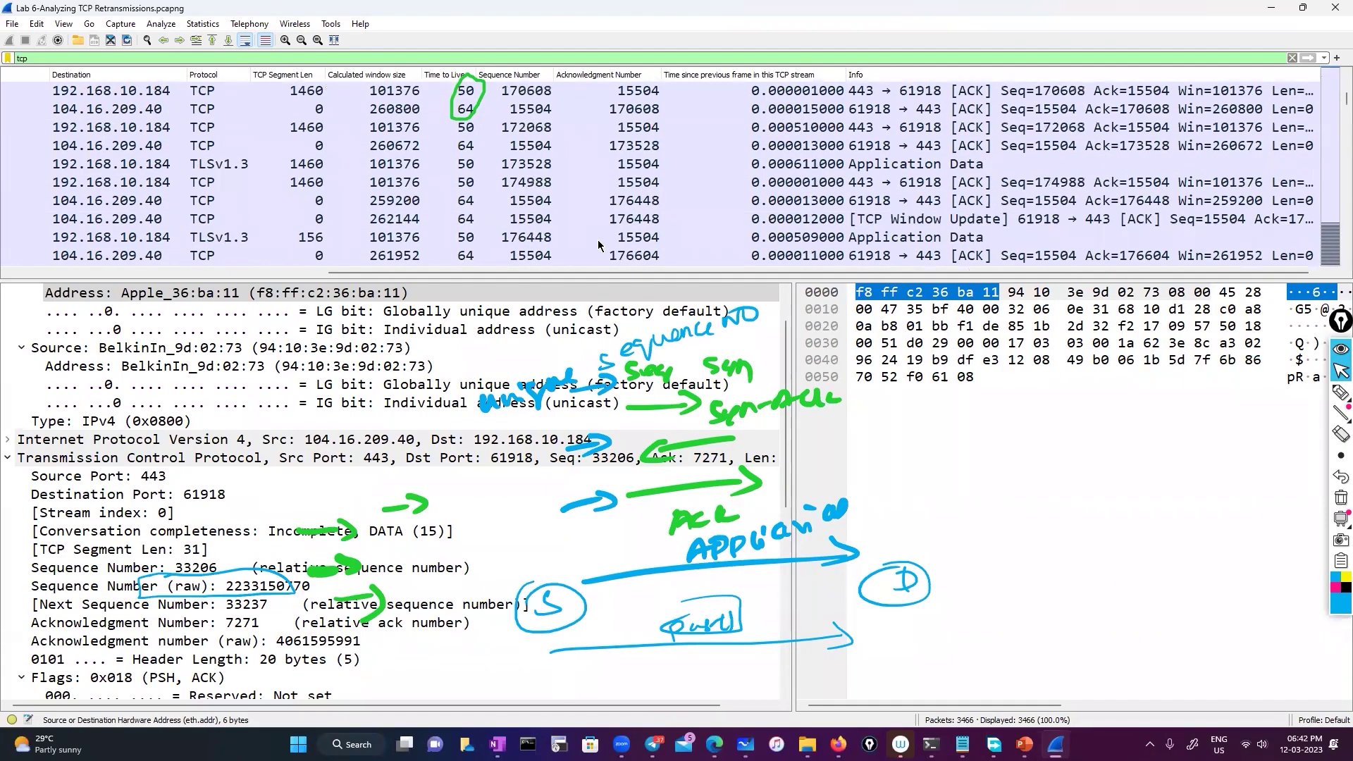
pyautogui.moveTo(1346, 101)
pyautogui.mouseDown()
pyautogui.moveTo(1347, 139)
pyautogui.moveTo(1346, 122)
pyautogui.mouseUp()
pyautogui.scroll(-2, 878, 237)
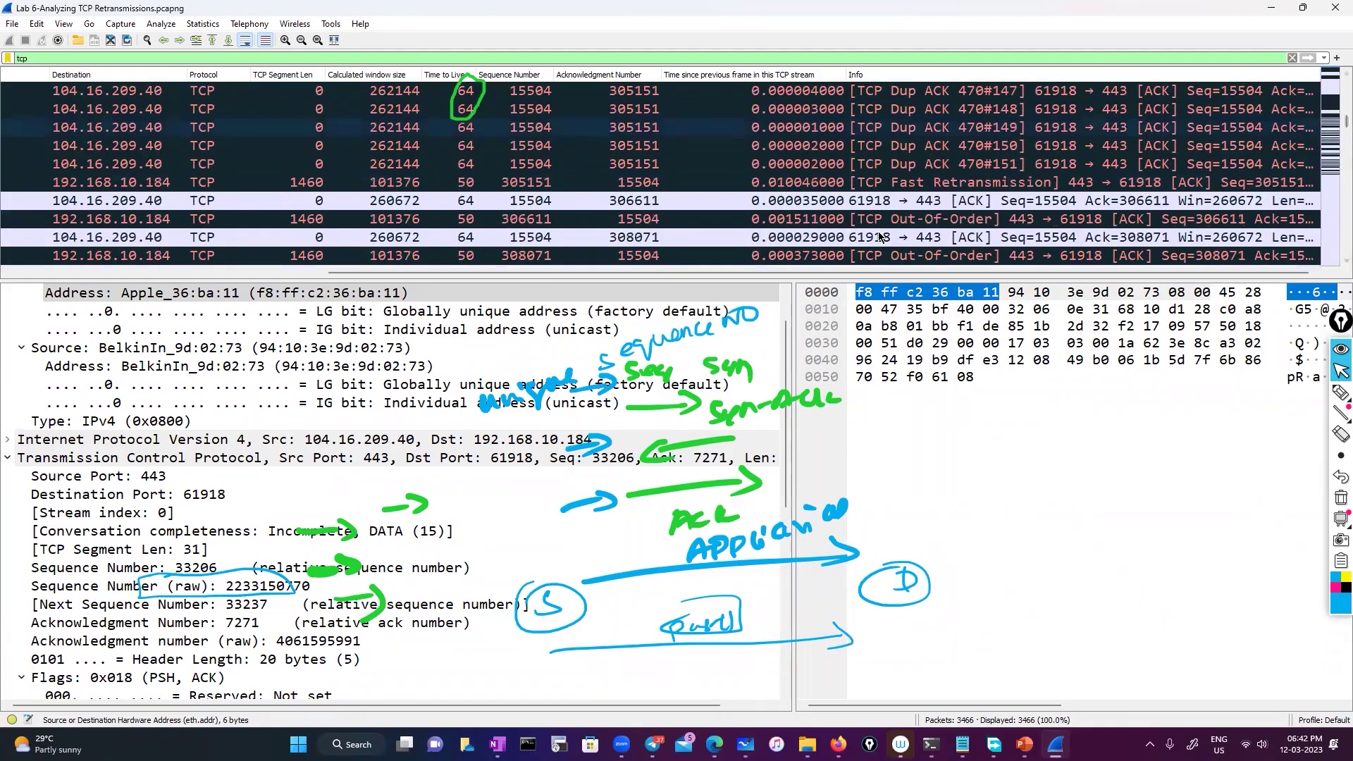
pyautogui.scroll(-1, 879, 237)
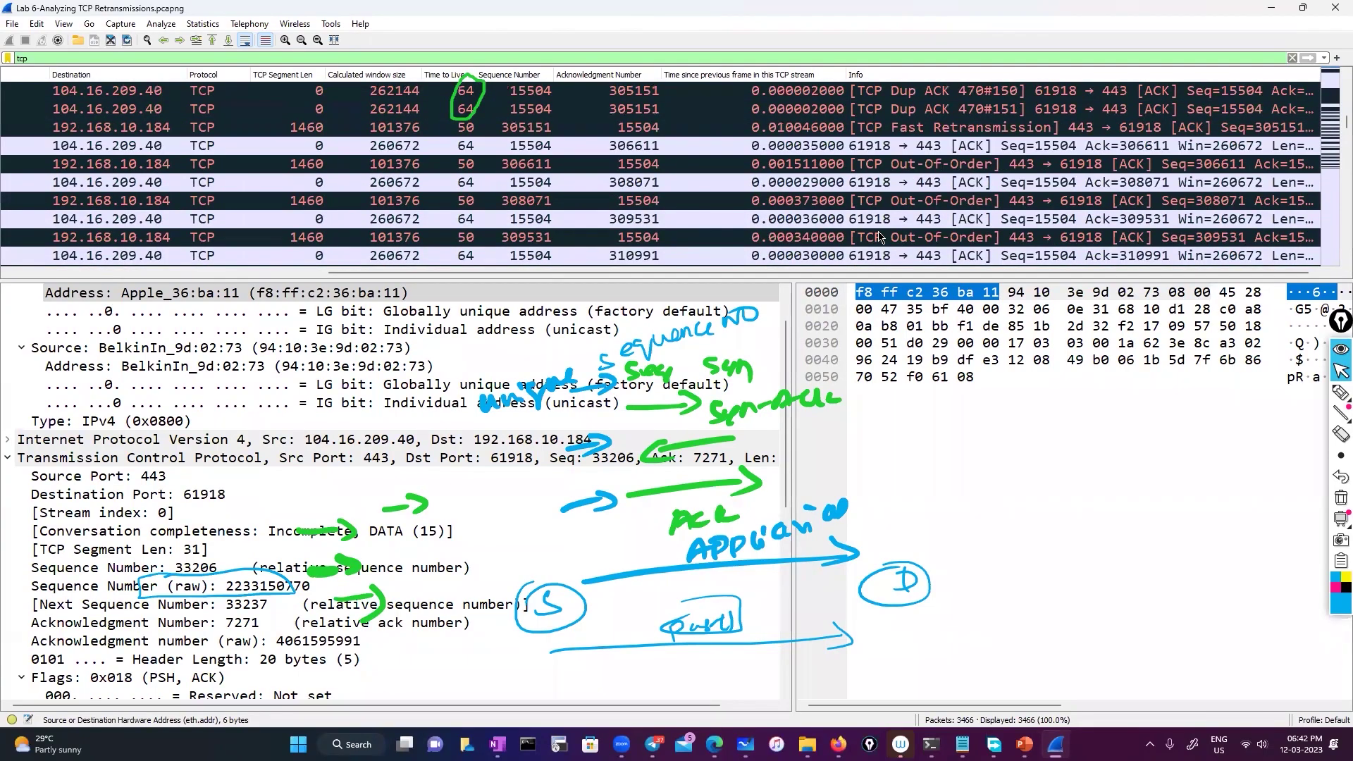
# Examine the TCP Fast Retransmission and TCP Out-Of-Order packets and the traffic that follows them.
pyautogui.click(882, 130)
pyautogui.click(868, 169)
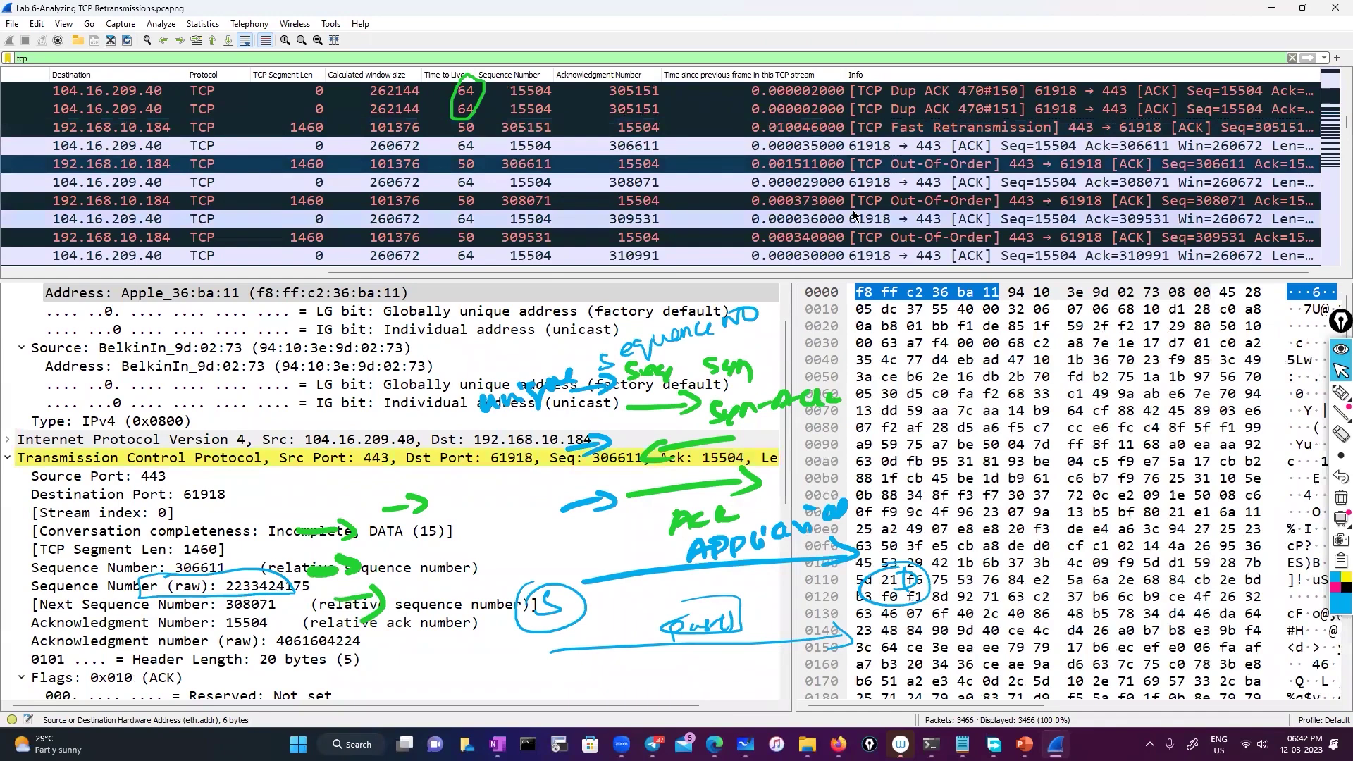
pyautogui.scroll(-5, 852, 215)
pyautogui.scroll(-12, 852, 215)
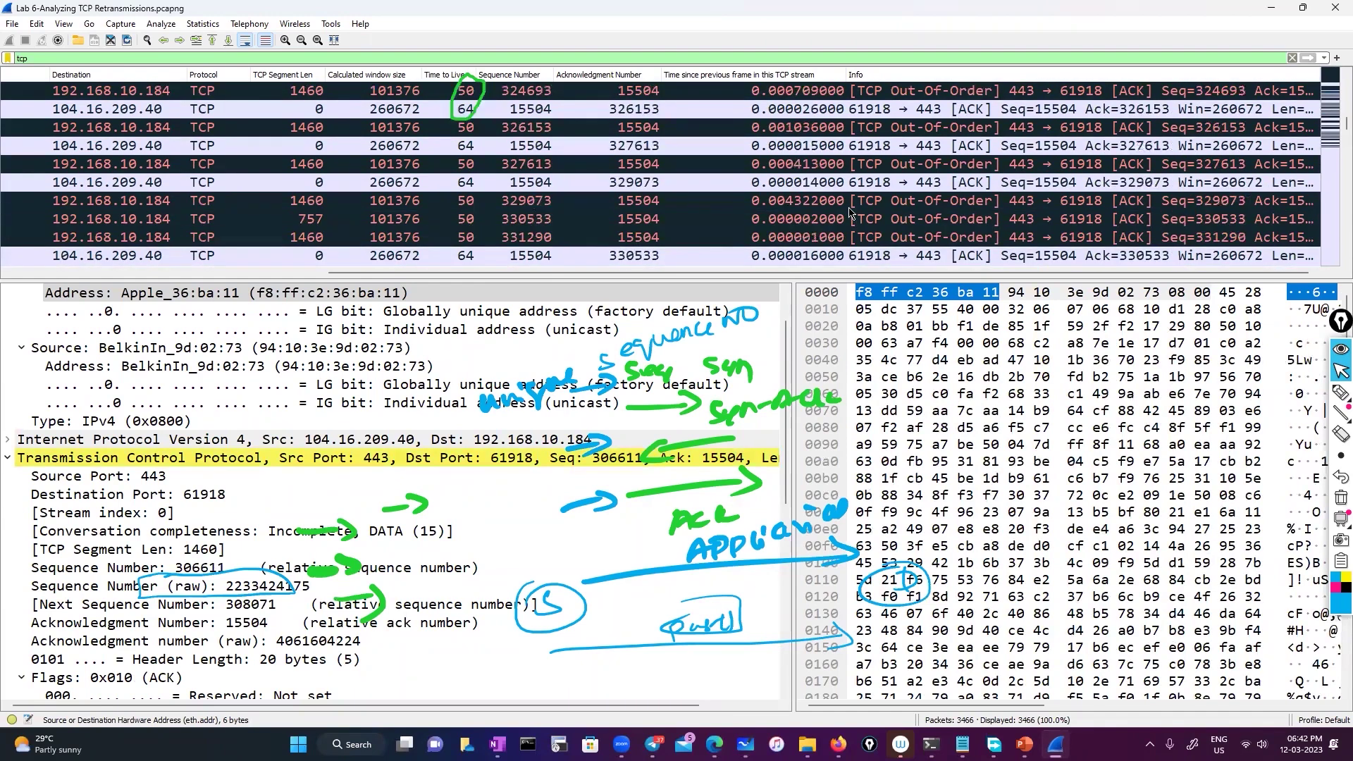
pyautogui.scroll(-15, 851, 211)
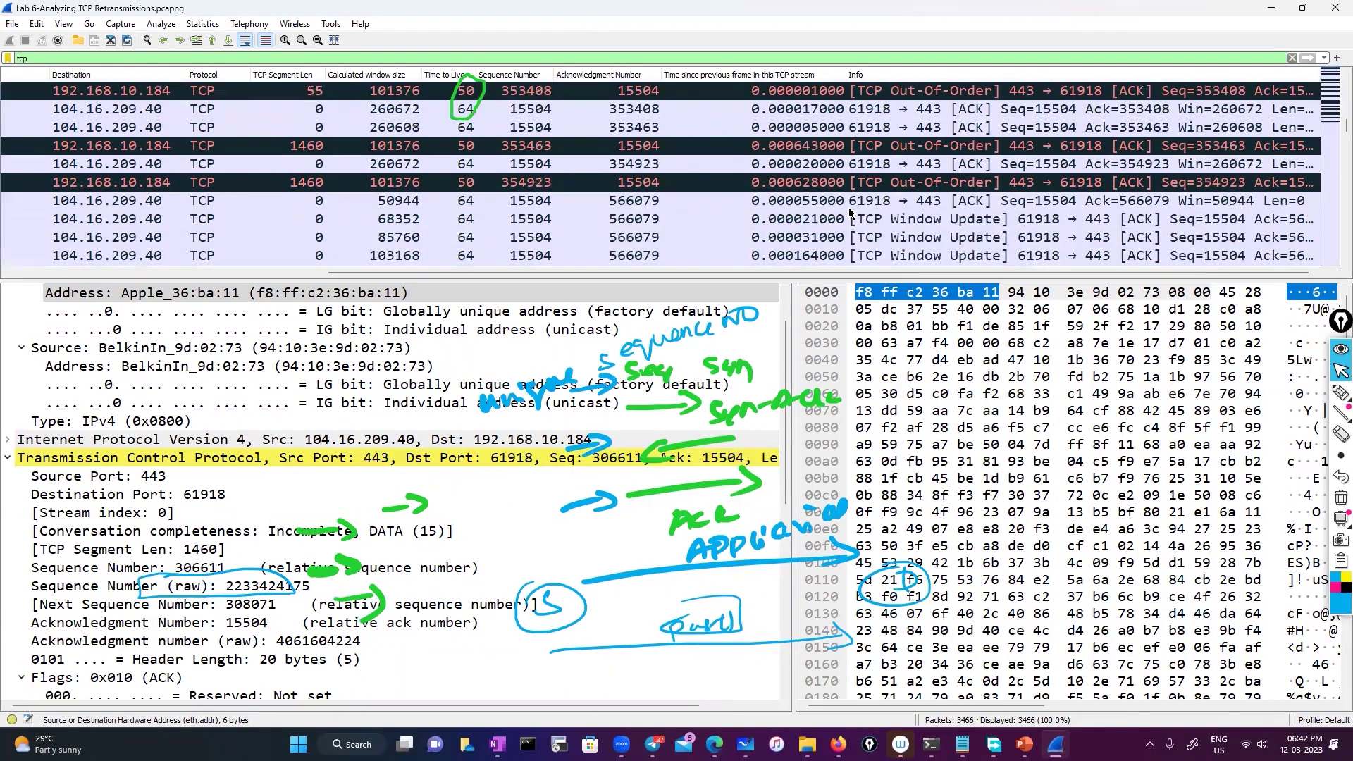
pyautogui.scroll(-12, 850, 213)
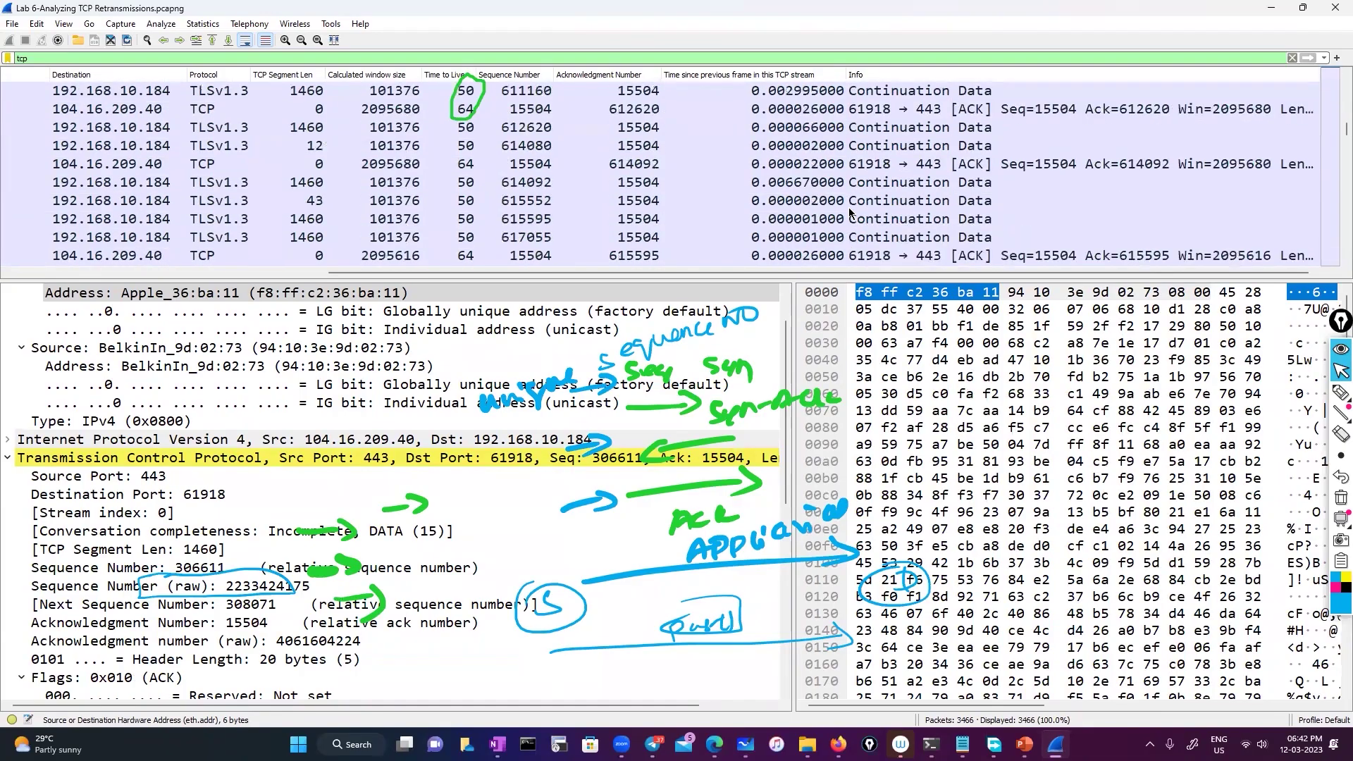
pyautogui.scroll(-4, 851, 212)
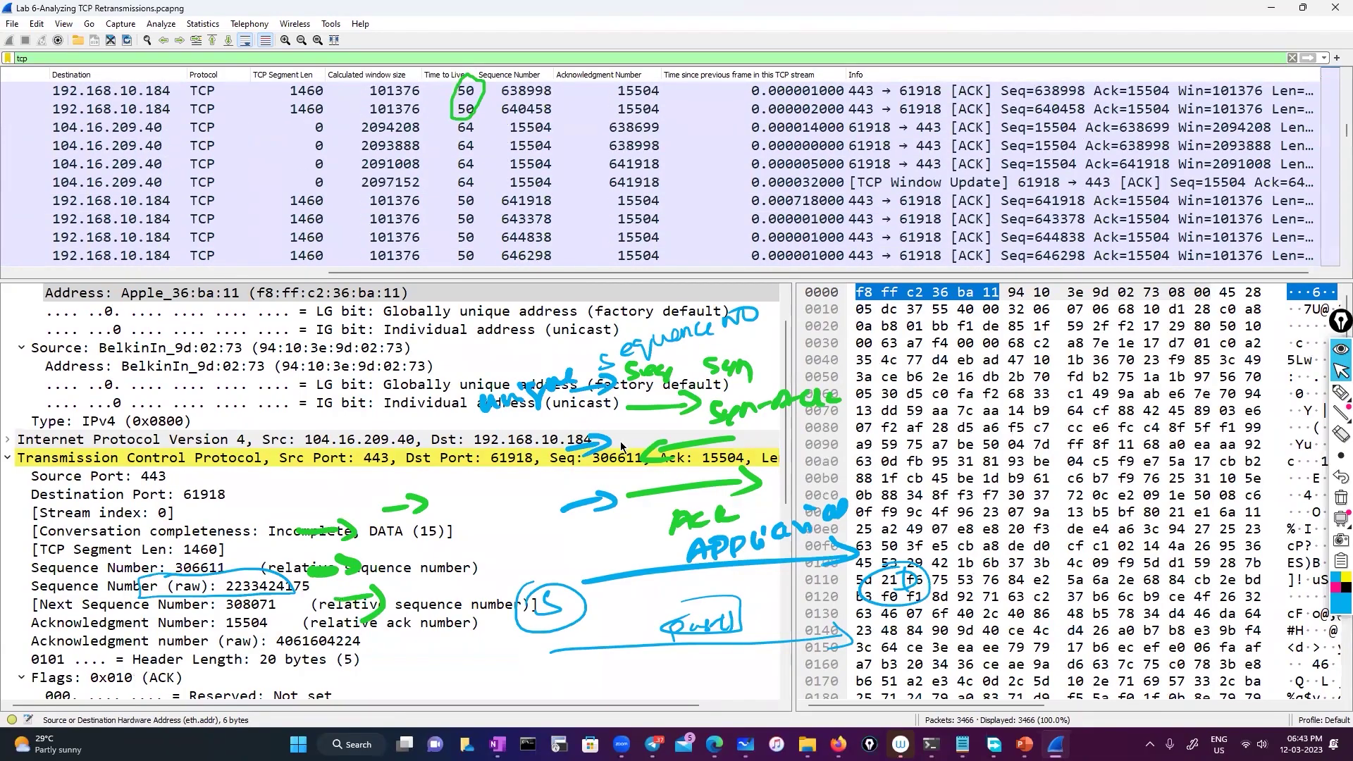
# Show the Ethernet and TCP header details of the selected out-of-order packet and clear all pen annotations.
pyautogui.scroll(-5, 599, 442)
pyautogui.scroll(6, 599, 443)
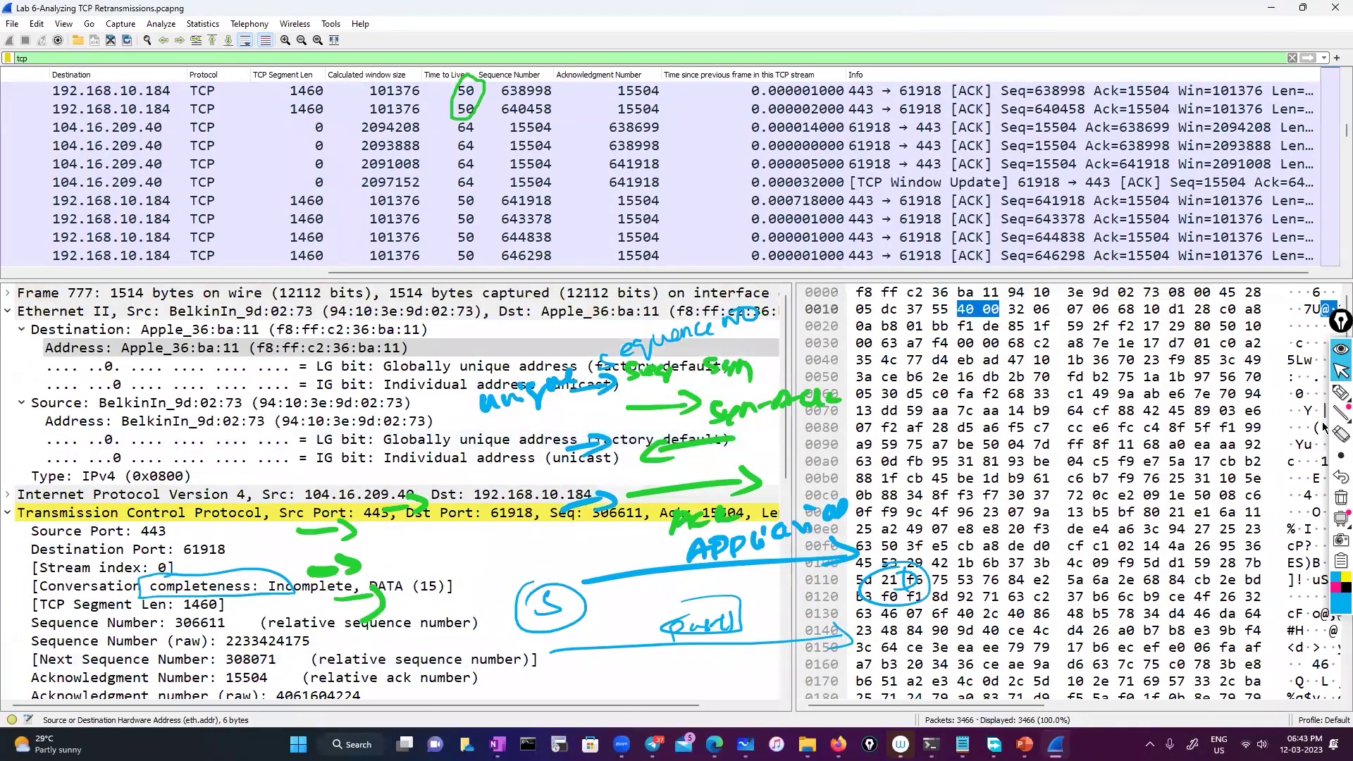
pyautogui.click(1341, 498)
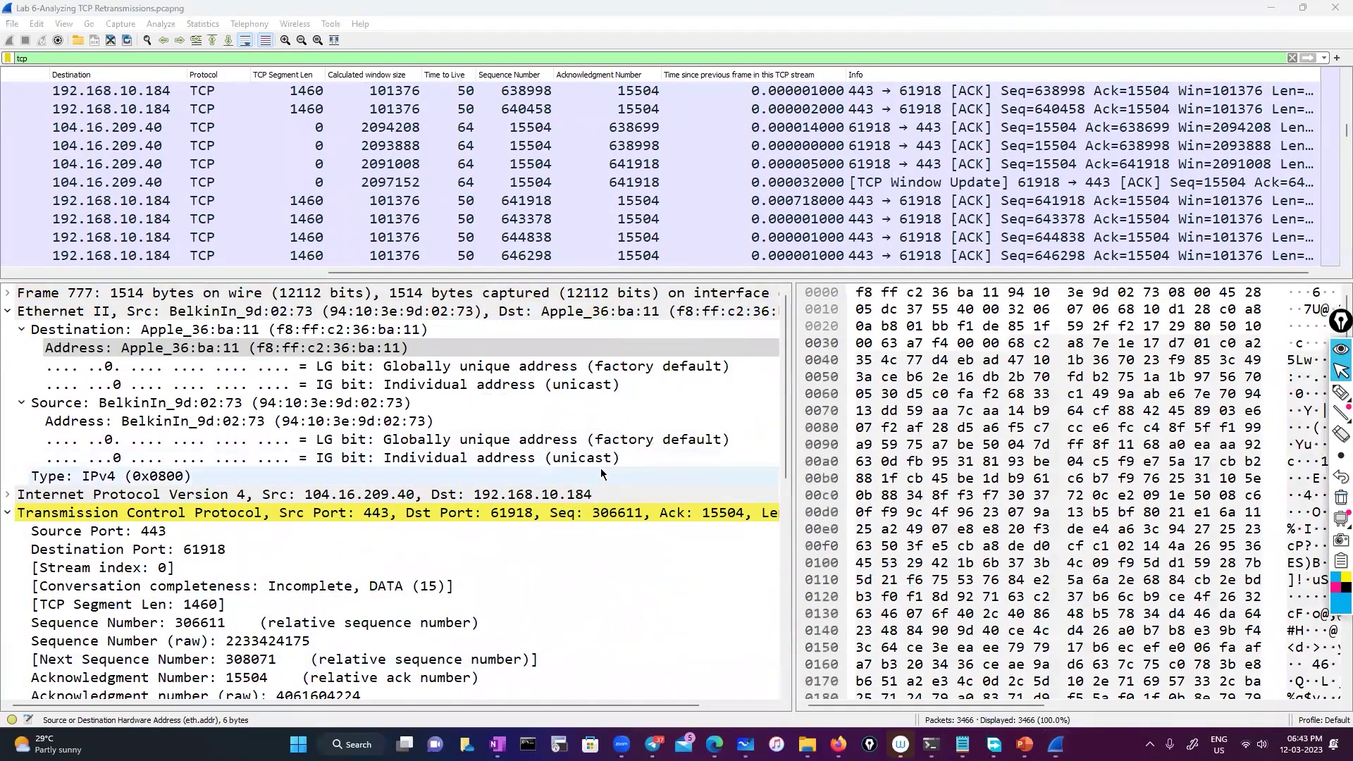
# Examine the out-of-order packet's TCP sequence, acknowledgment and flag fields, and look over further packets in the list.
pyautogui.scroll(-4, 591, 465)
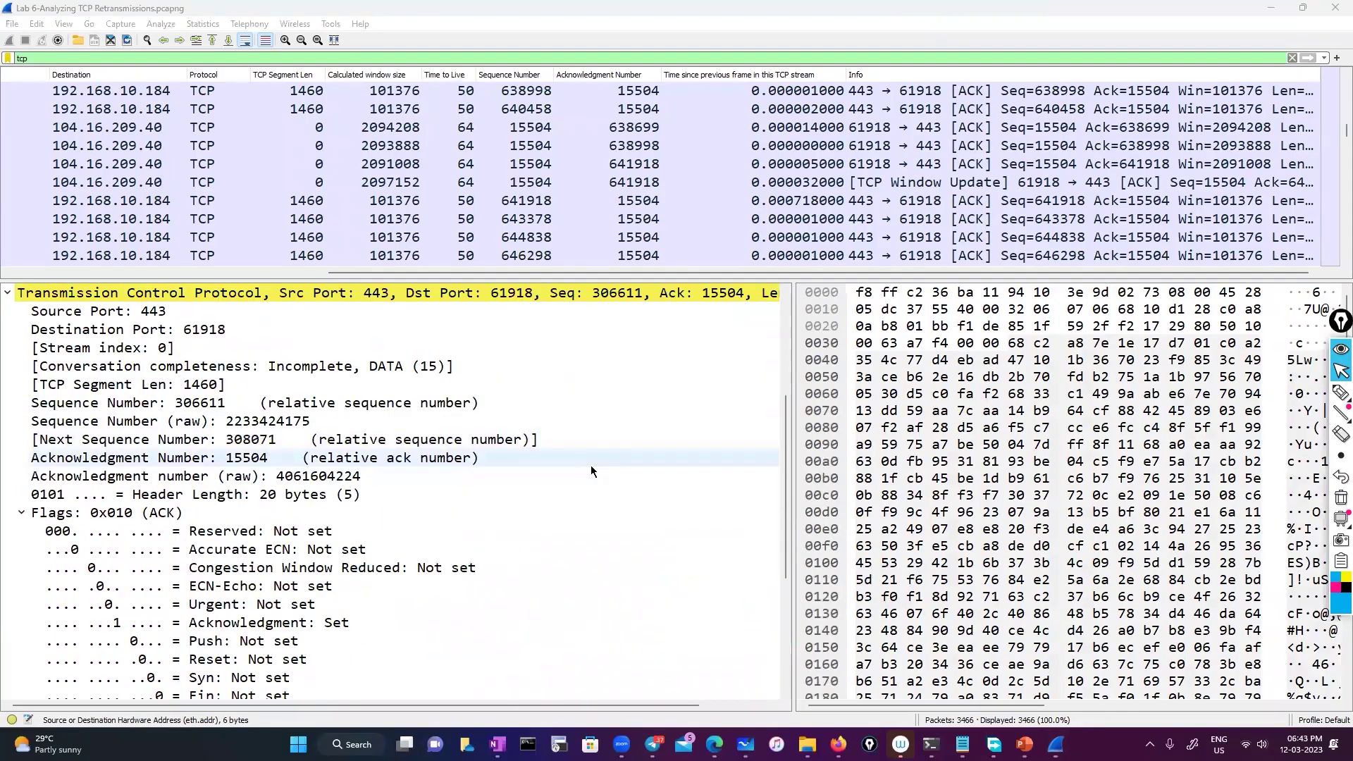
pyautogui.scroll(-1, 591, 468)
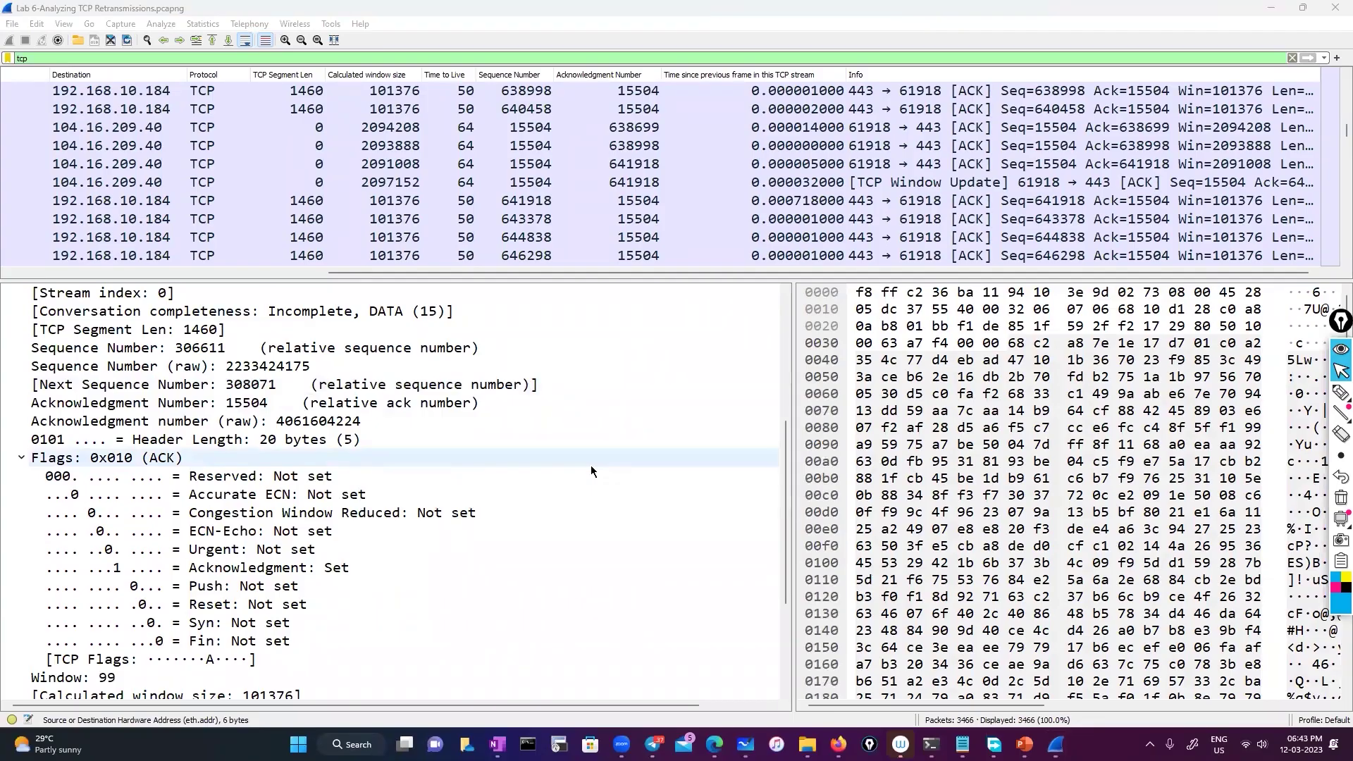
pyautogui.scroll(-8, 654, 205)
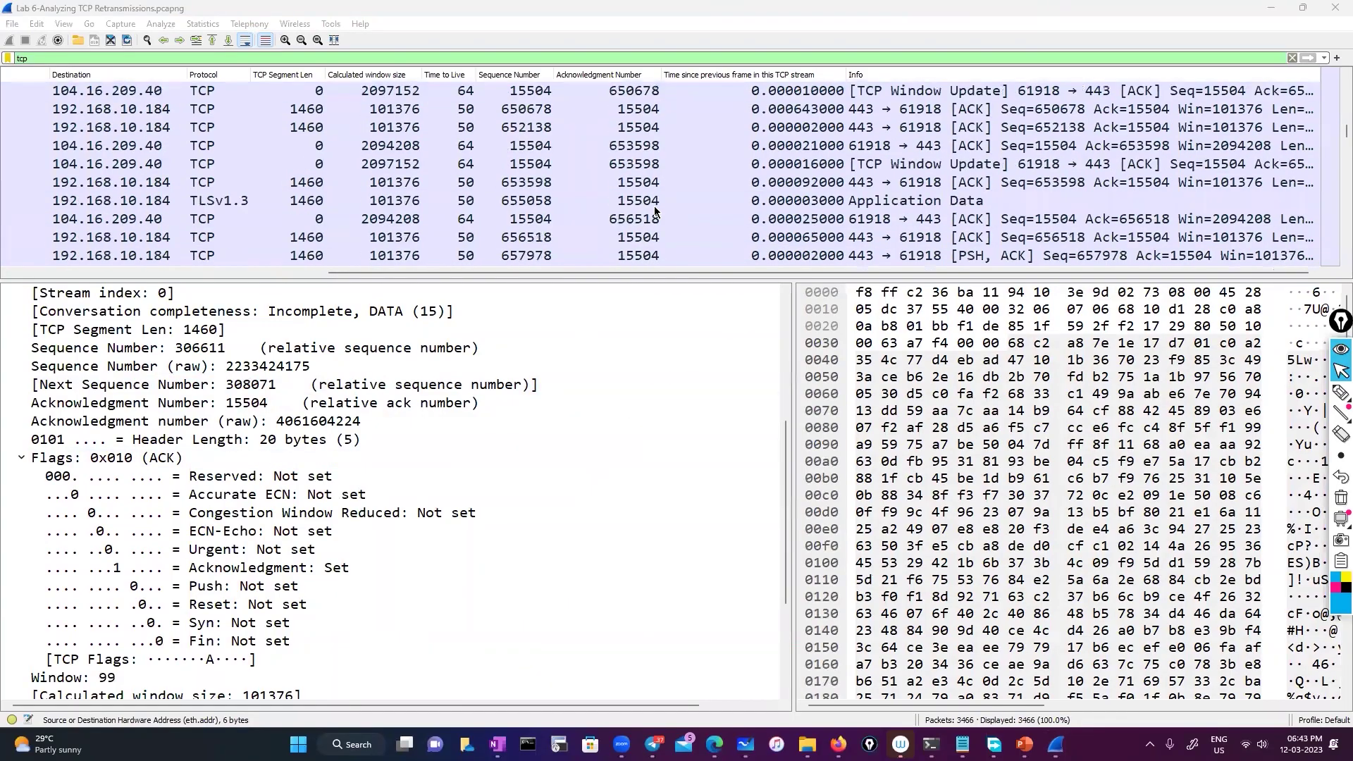
pyautogui.scroll(-9, 654, 206)
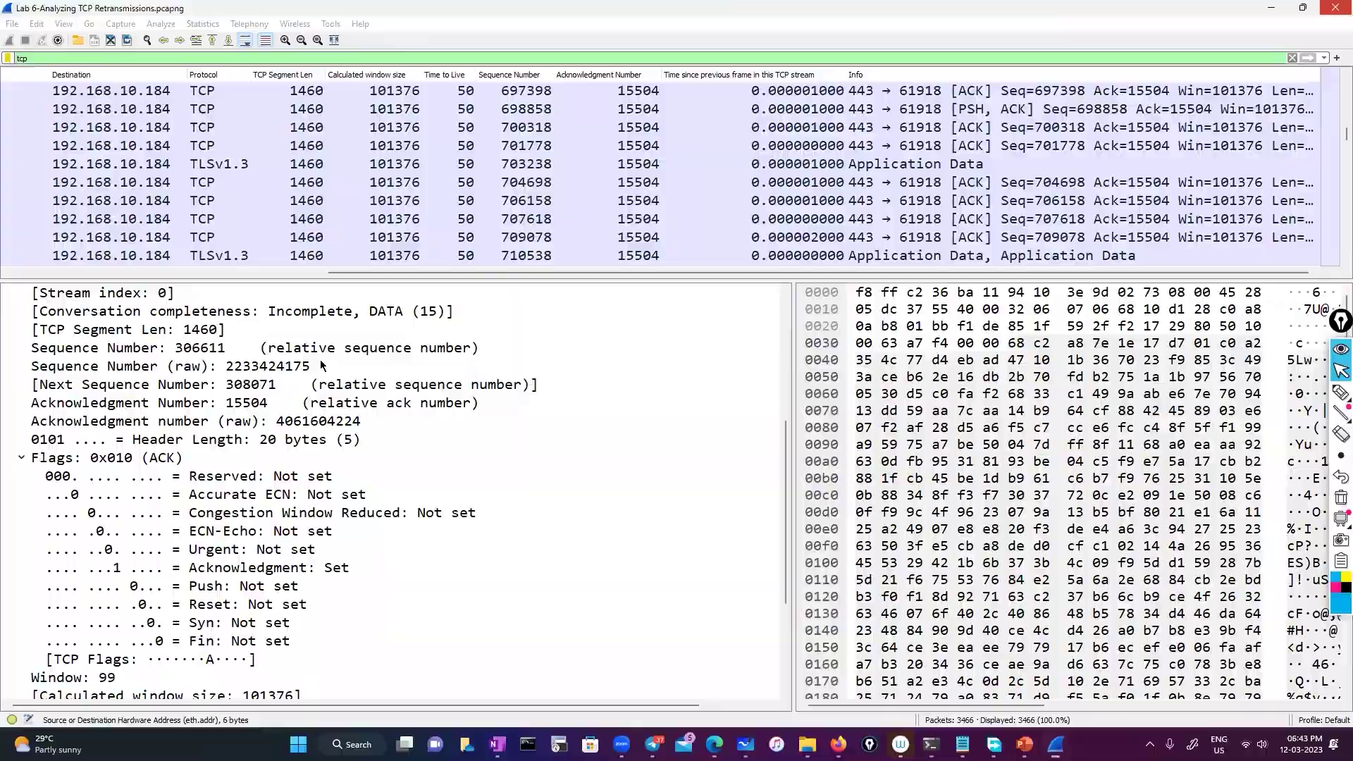
# Close the Lab 6 retransmissions capture and open the iperf.pcap capture from the desktop.
pyautogui.hotkey('alt', 'F4')
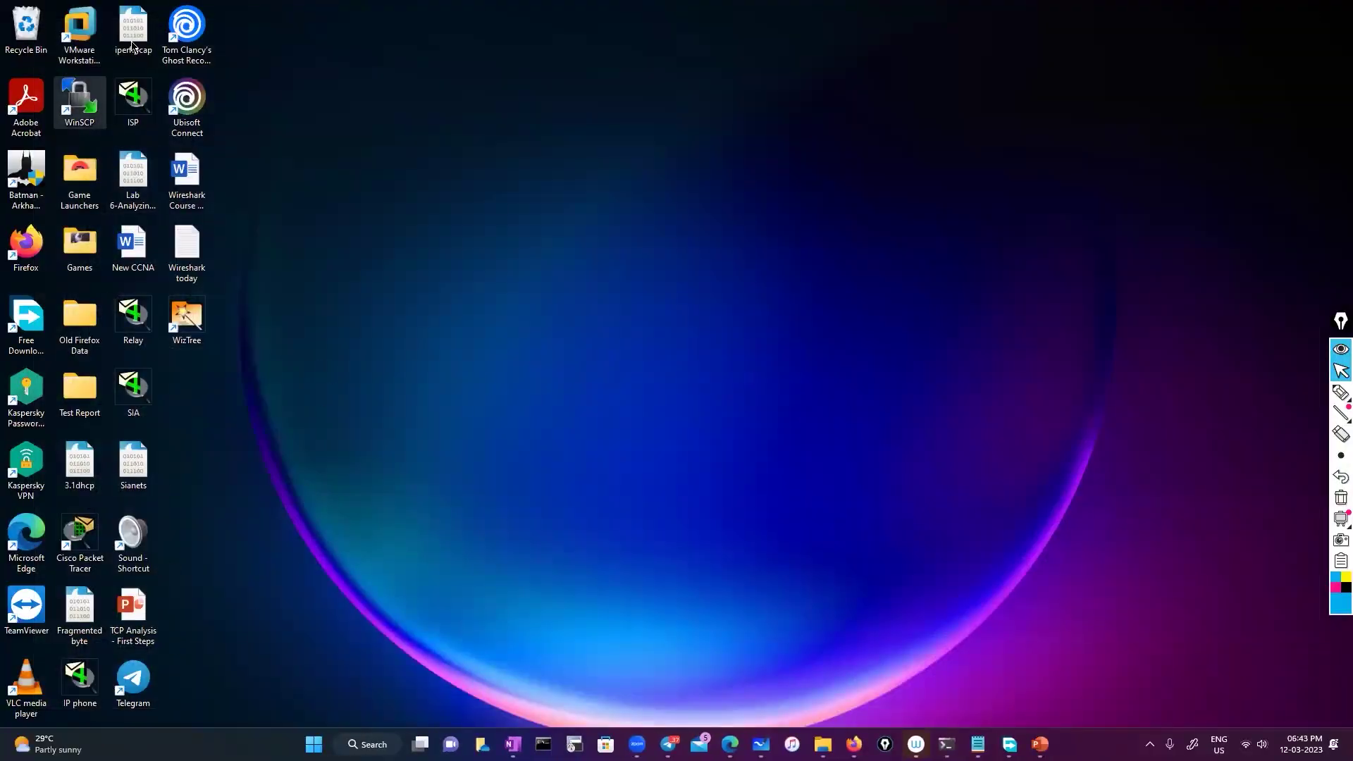
pyautogui.doubleClick(131, 35)
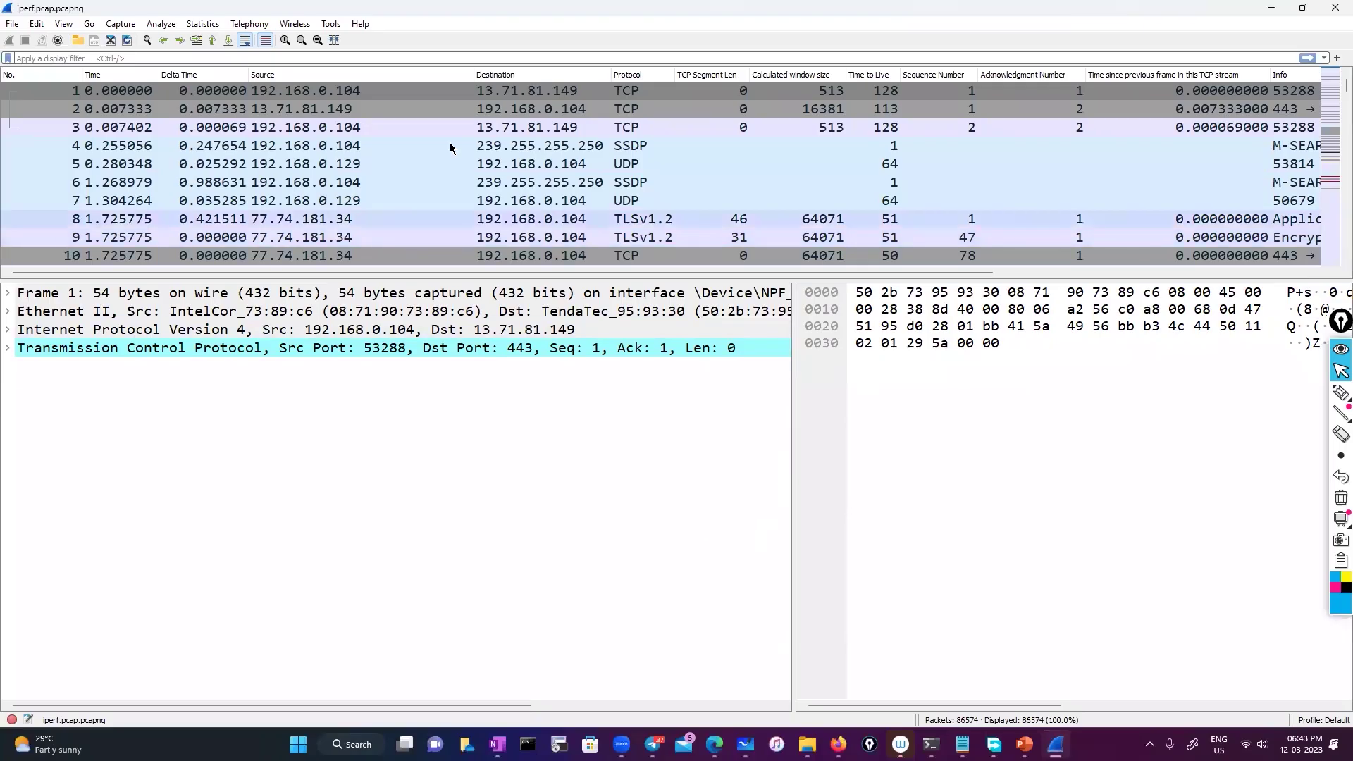
pyautogui.scroll(-3, 593, 229)
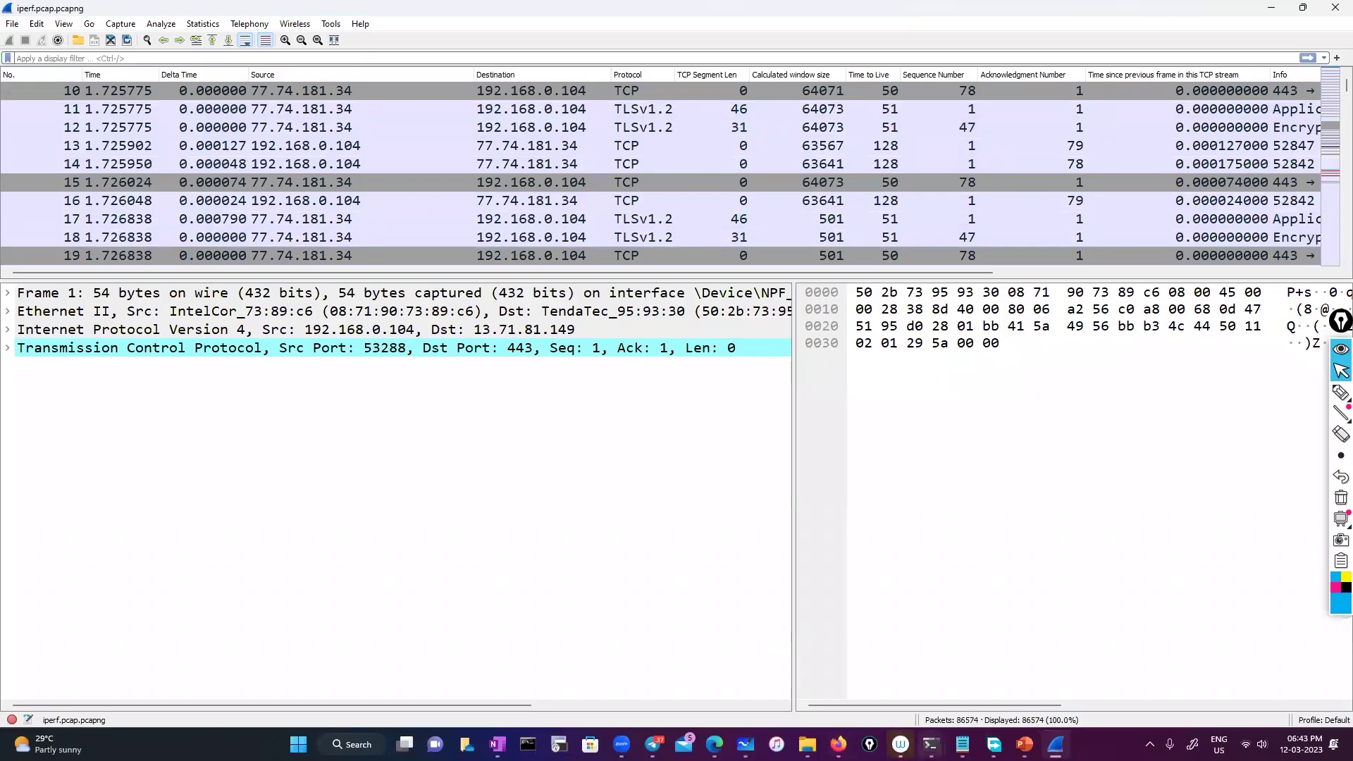
pyautogui.moveTo(930, 745)
pyautogui.click(1340, 392)
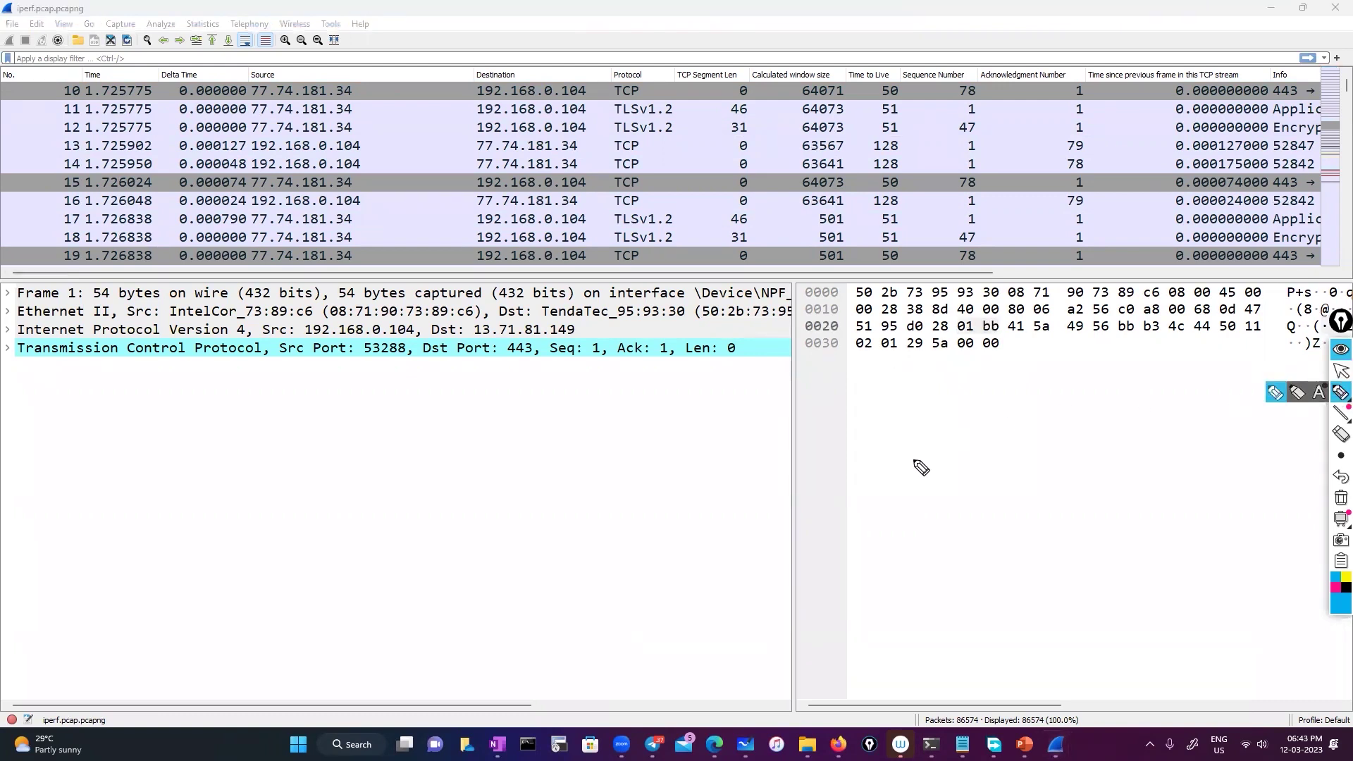
pyautogui.click(1341, 371)
pyautogui.click(1341, 392)
pyautogui.click(1341, 371)
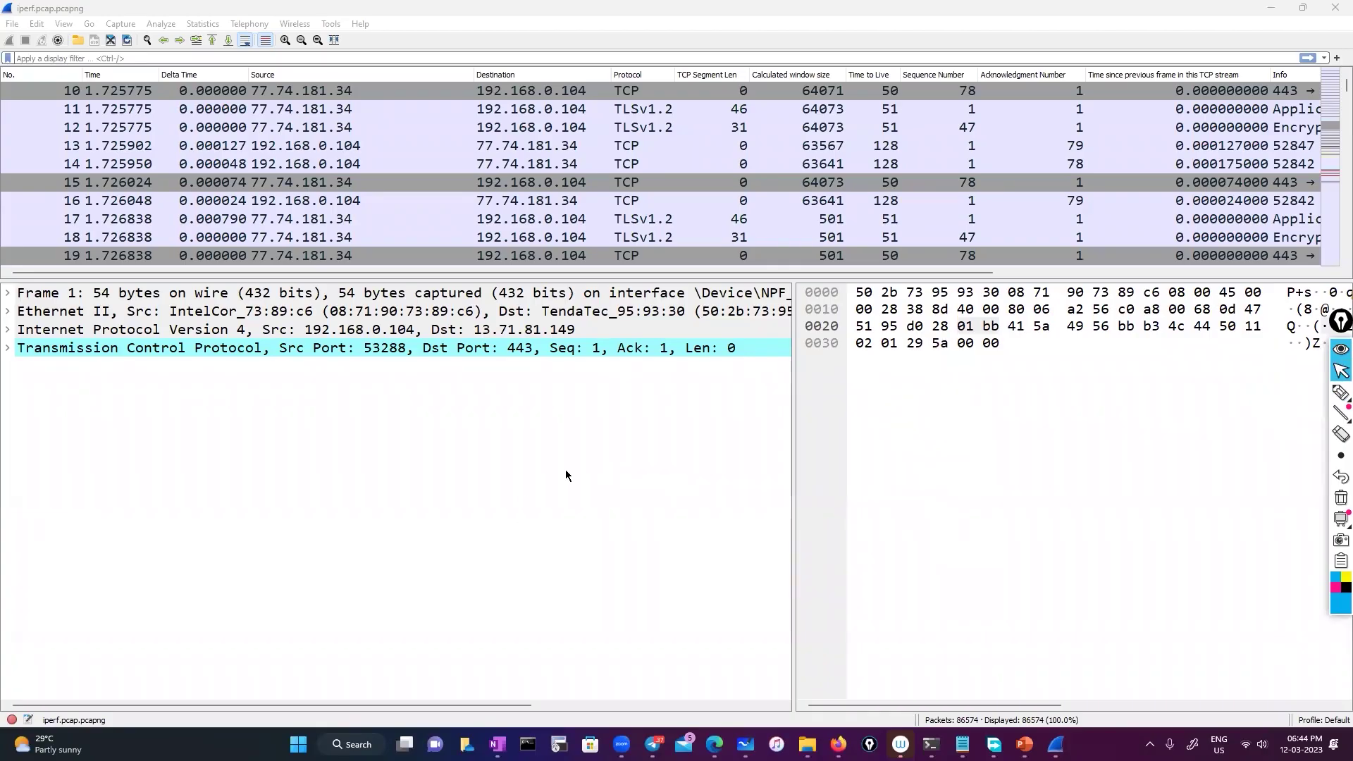
# Draw a network diagram with the pen: a router marked X linked to a cloud and to a switch "SW" with two devices, one labelled "PC".
pyautogui.click(1339, 393)
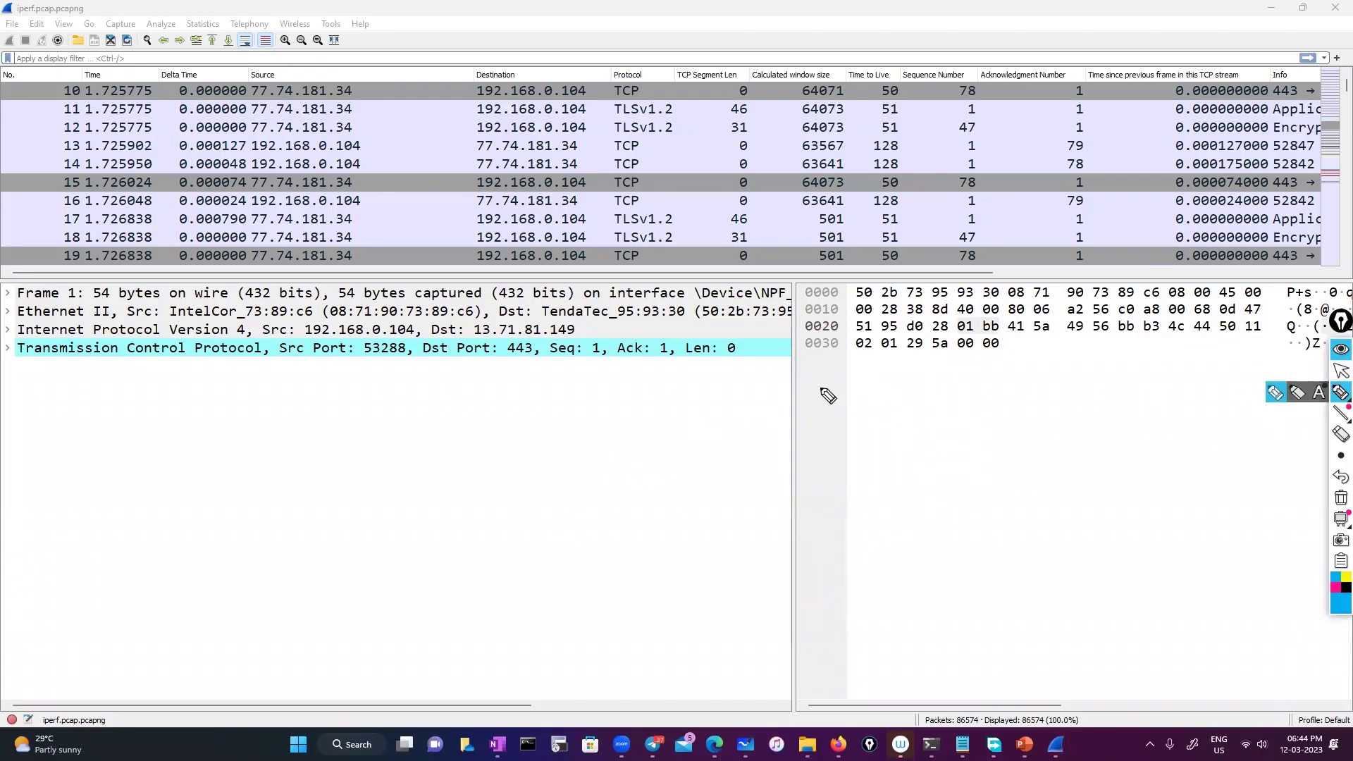
pyautogui.moveTo(683, 410)
pyautogui.mouseDown()
pyautogui.moveTo(655, 429)
pyautogui.moveTo(694, 402)
pyautogui.mouseUp()
pyautogui.moveTo(660, 408)
pyautogui.mouseDown()
pyautogui.moveTo(678, 428)
pyautogui.moveTo(775, 432)
pyautogui.moveTo(924, 394)
pyautogui.moveTo(886, 432)
pyautogui.moveTo(843, 386)
pyautogui.mouseUp()
pyautogui.moveTo(650, 442)
pyautogui.mouseDown()
pyautogui.moveTo(643, 482)
pyautogui.moveTo(687, 513)
pyautogui.moveTo(626, 488)
pyautogui.mouseUp()
pyautogui.moveTo(602, 534); pyautogui.dragTo(572, 590)
pyautogui.moveTo(660, 529); pyautogui.dragTo(640, 584)
pyautogui.moveTo(637, 568); pyautogui.dragTo(663, 571)
pyautogui.moveTo(639, 499)
pyautogui.mouseDown()
pyautogui.moveTo(626, 513)
pyautogui.moveTo(658, 501)
pyautogui.mouseUp()
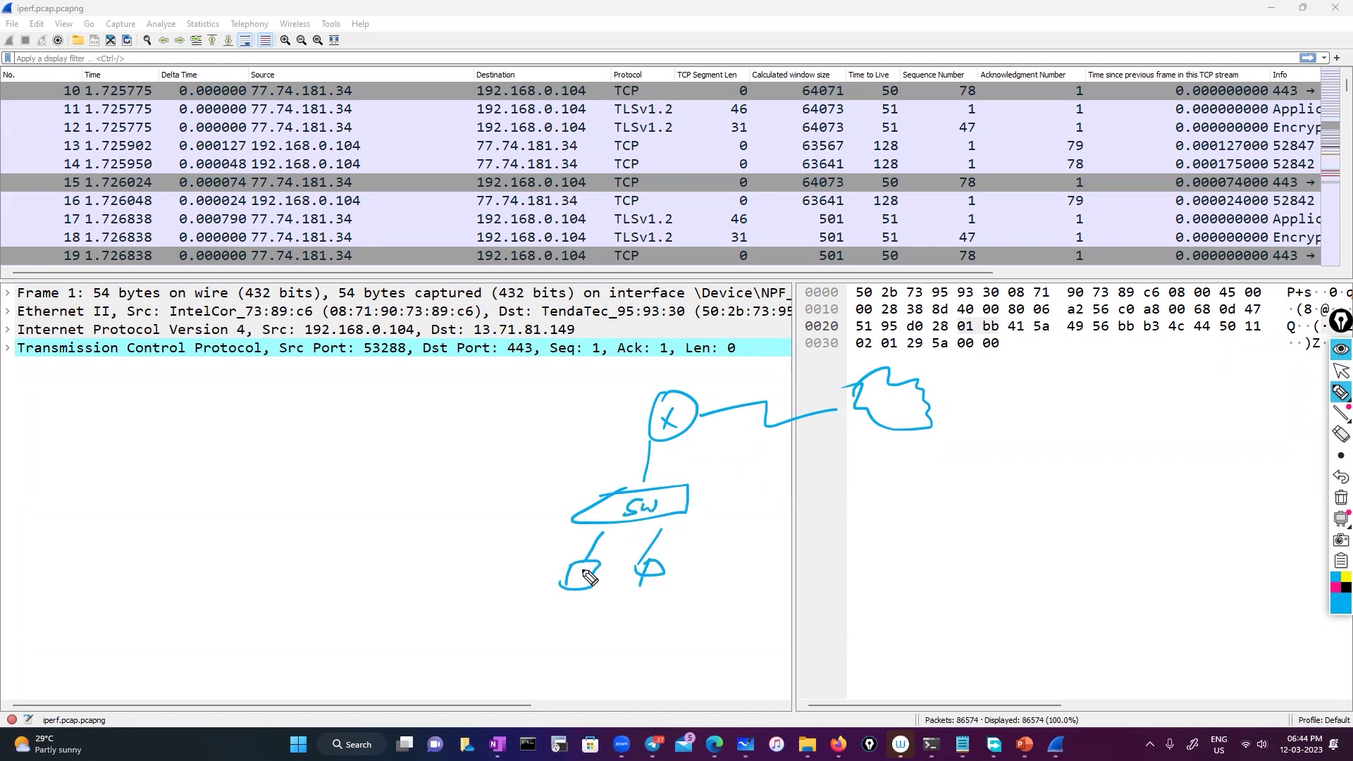
pyautogui.moveTo(529, 602); pyautogui.dragTo(545, 624)
pyautogui.moveTo(526, 586); pyautogui.dragTo(567, 585)
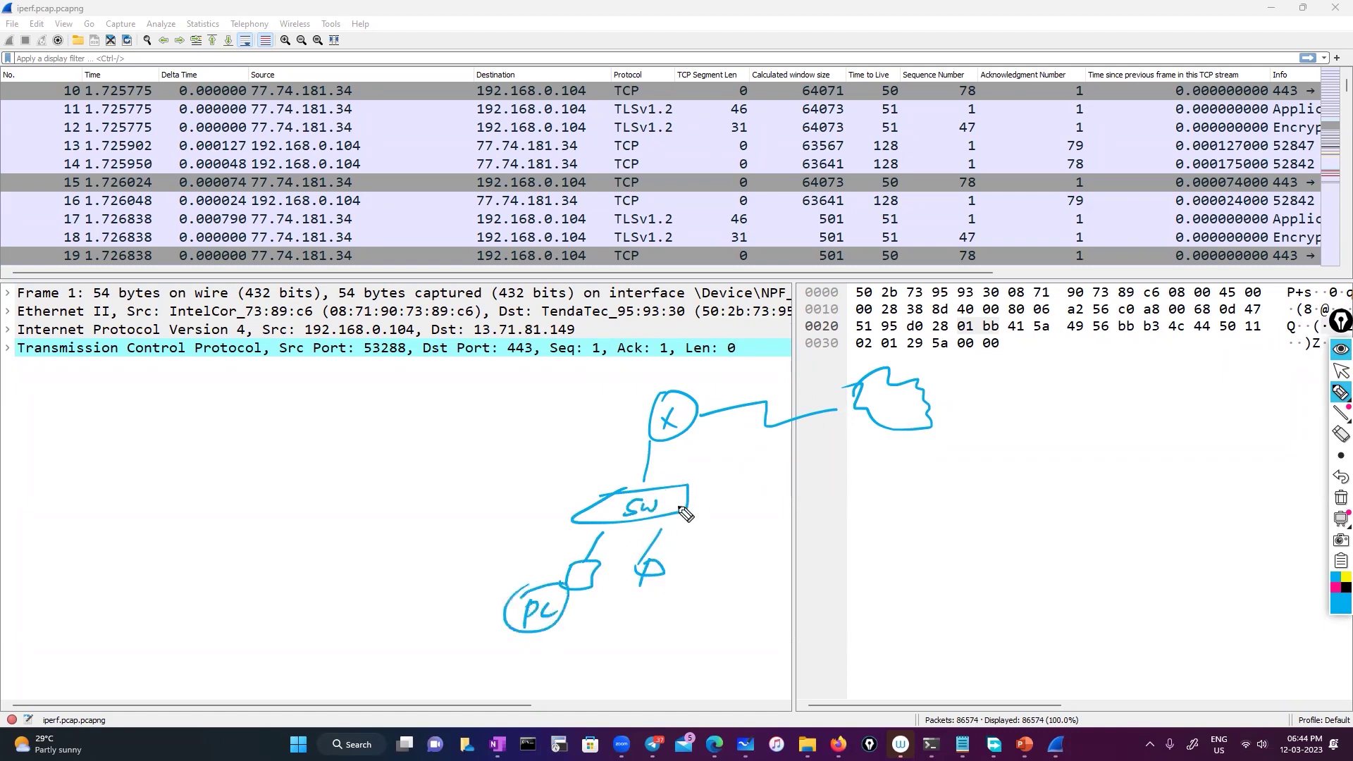
# Label the router-to-cloud link with a boxed "100-MBPS" and add an arrow to a boxed "Bandwidth" label.
pyautogui.moveTo(745, 371)
pyautogui.mouseDown()
pyautogui.moveTo(743, 388)
pyautogui.moveTo(767, 374)
pyautogui.mouseUp()
pyautogui.moveTo(774, 382); pyautogui.dragTo(831, 379)
pyautogui.moveTo(731, 365); pyautogui.dragTo(844, 380)
pyautogui.moveTo(744, 396); pyautogui.dragTo(732, 365)
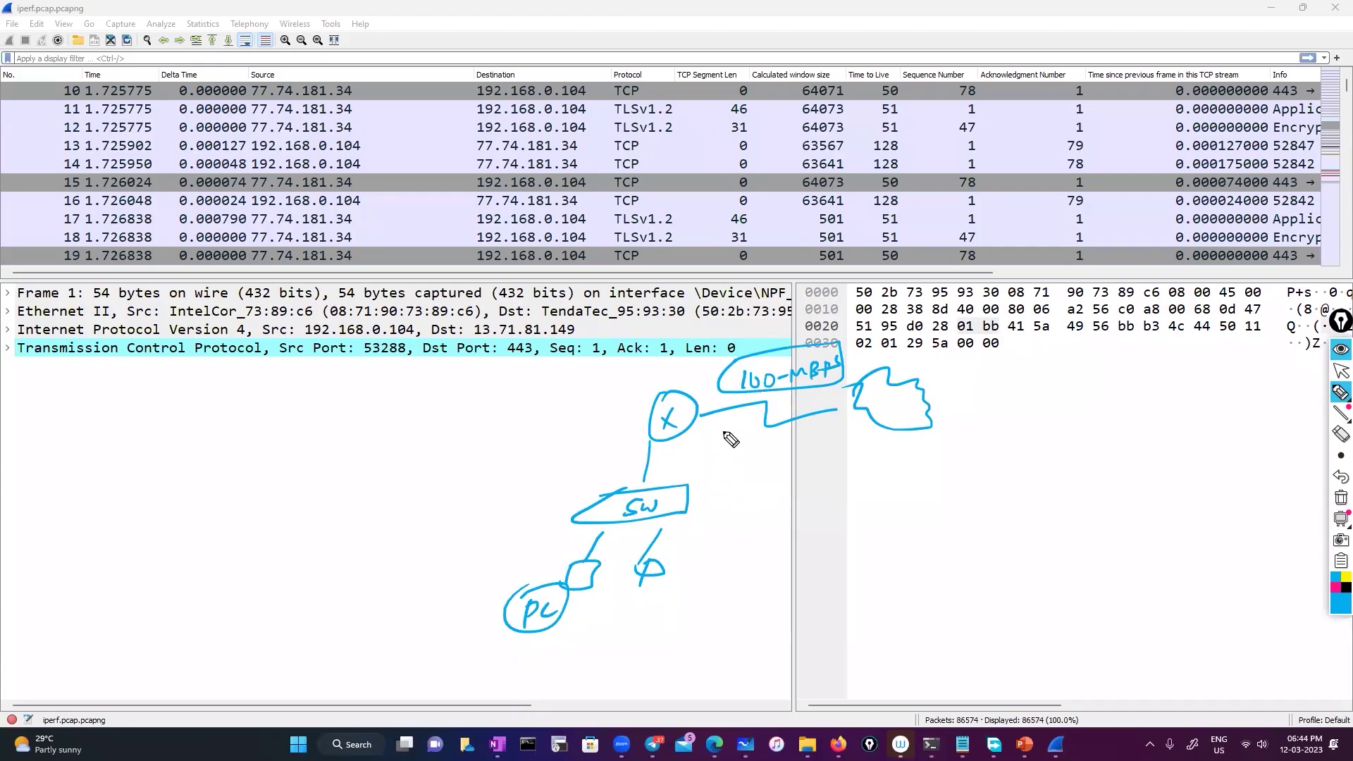
pyautogui.moveTo(786, 404)
pyautogui.mouseDown()
pyautogui.moveTo(786, 466)
pyautogui.moveTo(798, 454)
pyautogui.moveTo(822, 493)
pyautogui.moveTo(961, 465)
pyautogui.mouseUp()
pyautogui.moveTo(825, 448)
pyautogui.mouseDown()
pyautogui.moveTo(990, 475)
pyautogui.moveTo(807, 450)
pyautogui.mouseUp()
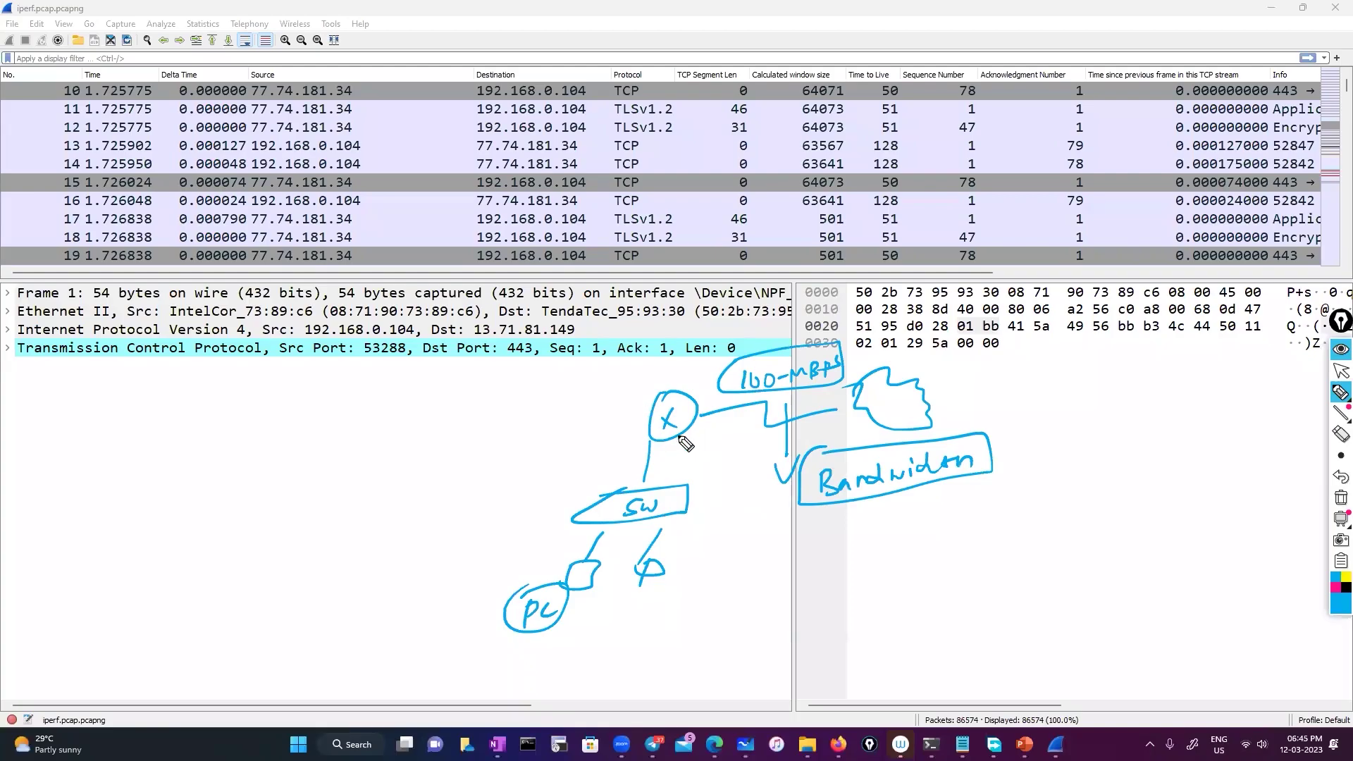
# Cross out the router, draw a device attached directly to the cloud link, and point an arrow from it to the word "Retransmission".
pyautogui.moveTo(643, 400); pyautogui.dragTo(696, 432)
pyautogui.moveTo(681, 386); pyautogui.dragTo(660, 440)
pyautogui.moveTo(713, 414)
pyautogui.mouseDown()
pyautogui.moveTo(706, 568)
pyautogui.moveTo(743, 603)
pyautogui.mouseUp()
pyautogui.moveTo(718, 571); pyautogui.dragTo(711, 608)
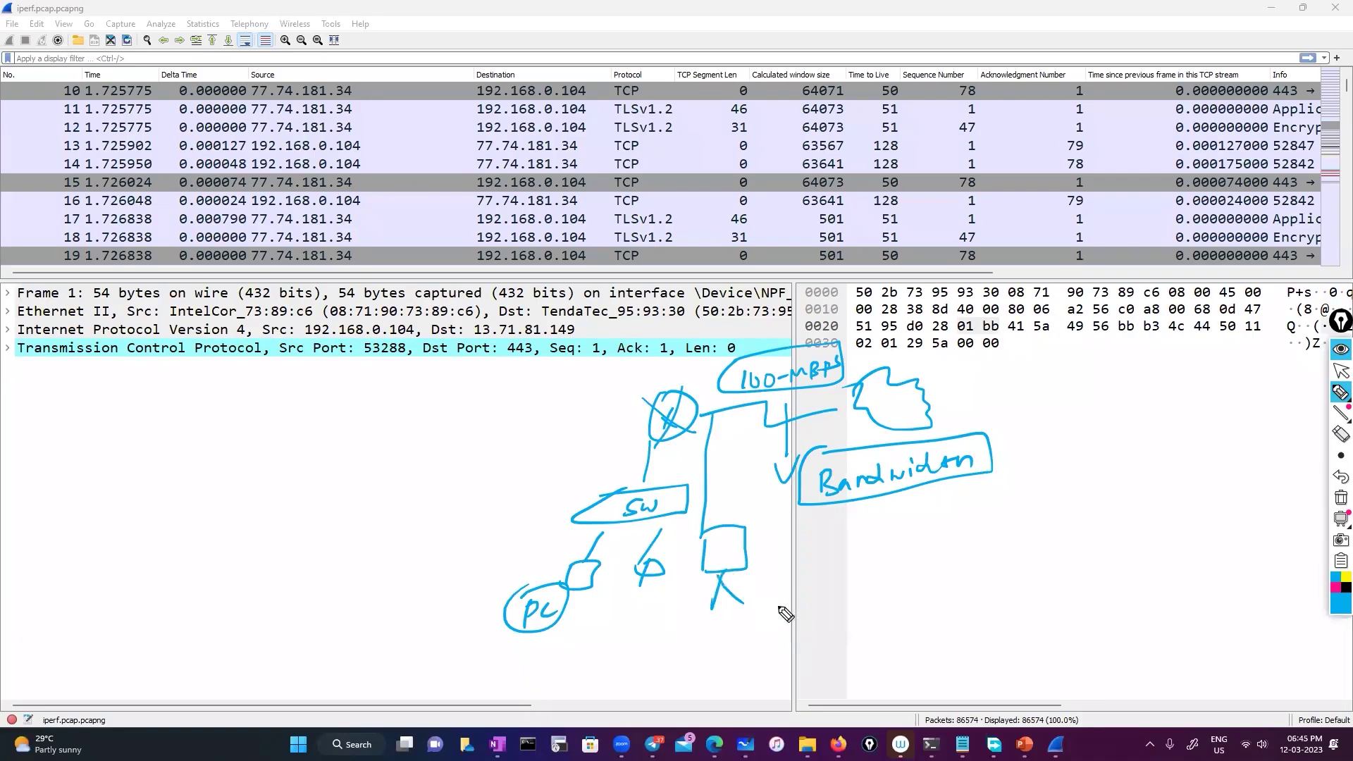
pyautogui.moveTo(765, 554)
pyautogui.mouseDown()
pyautogui.moveTo(820, 554)
pyautogui.moveTo(1027, 479)
pyautogui.mouseUp()
pyautogui.click(858, 530)
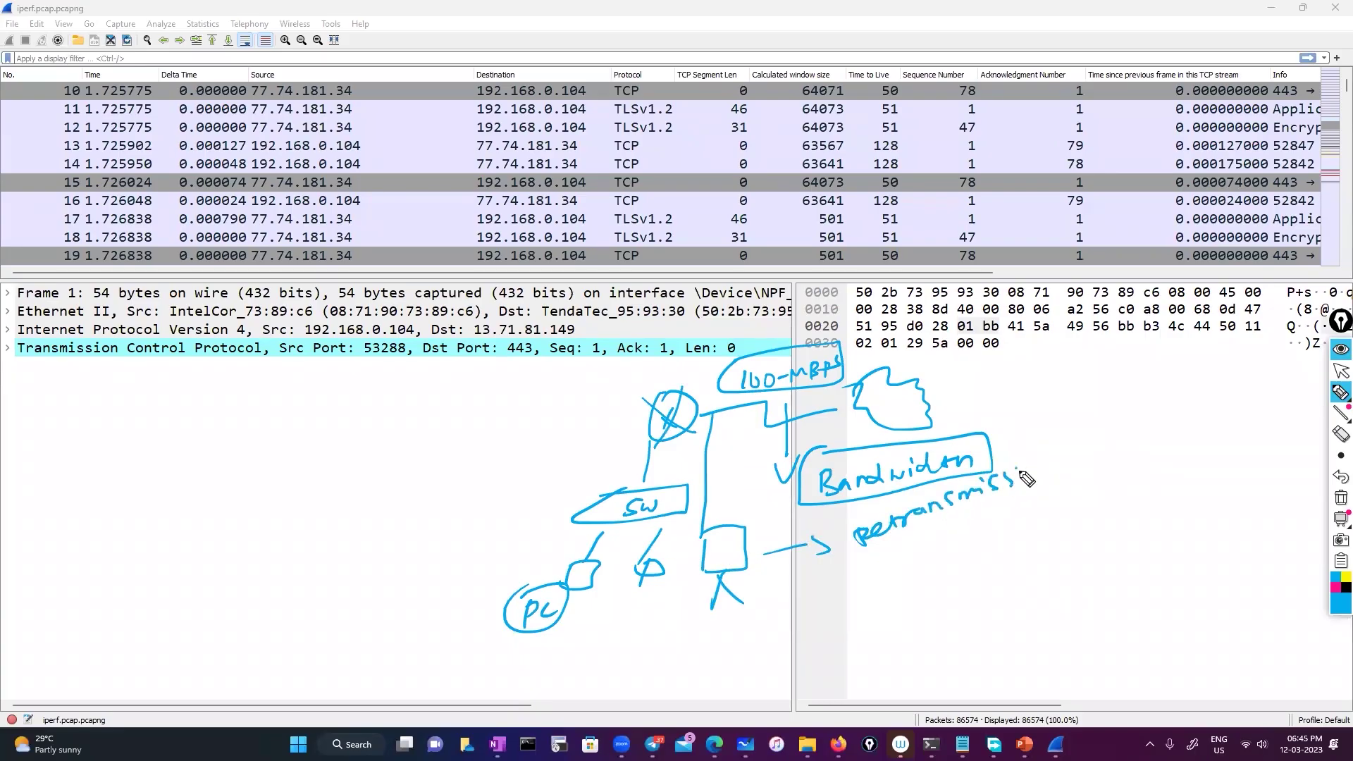
# Clear the network diagram and write a boxed "Re-Transmission" note with the pen over the packet details.
pyautogui.click(1341, 498)
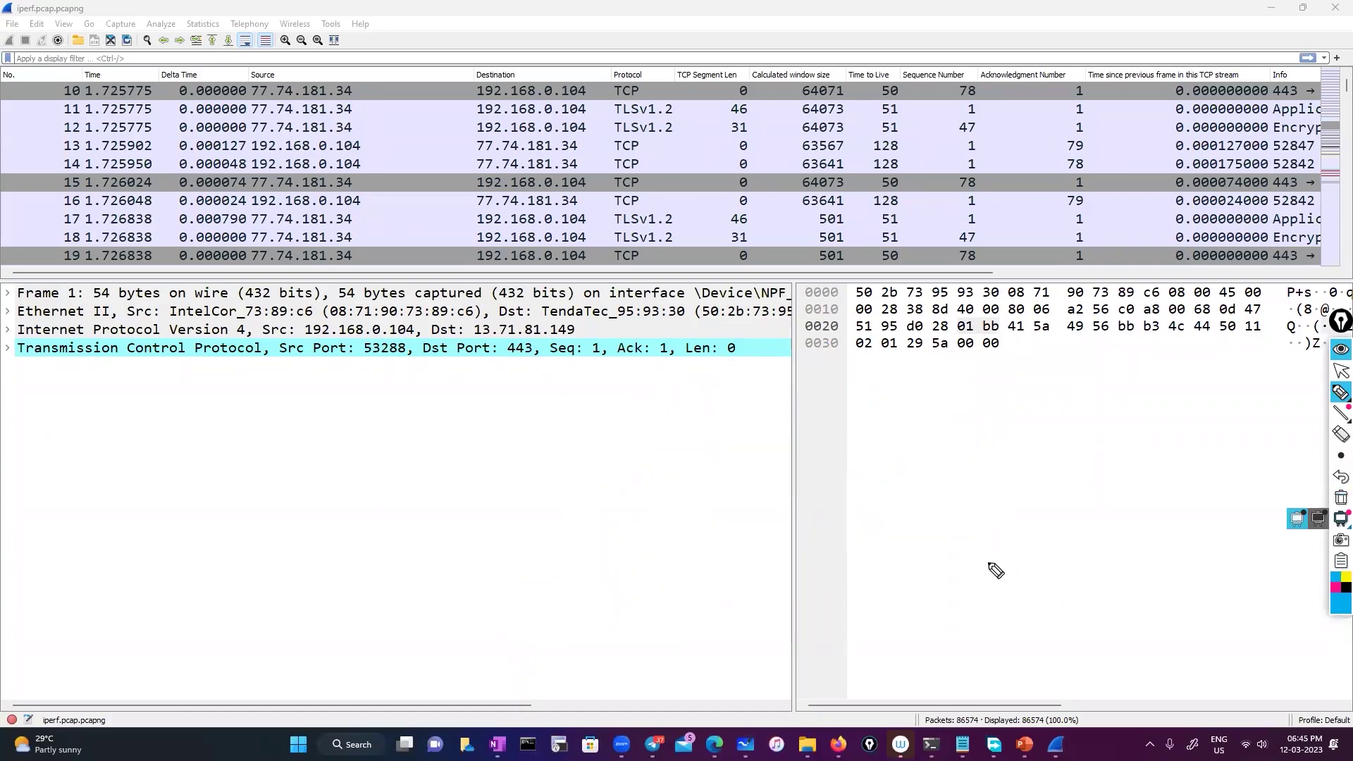
pyautogui.moveTo(556, 467); pyautogui.dragTo(584, 465)
pyautogui.moveTo(569, 467)
pyautogui.mouseDown()
pyautogui.moveTo(568, 495)
pyautogui.moveTo(605, 479)
pyautogui.moveTo(625, 493)
pyautogui.mouseUp()
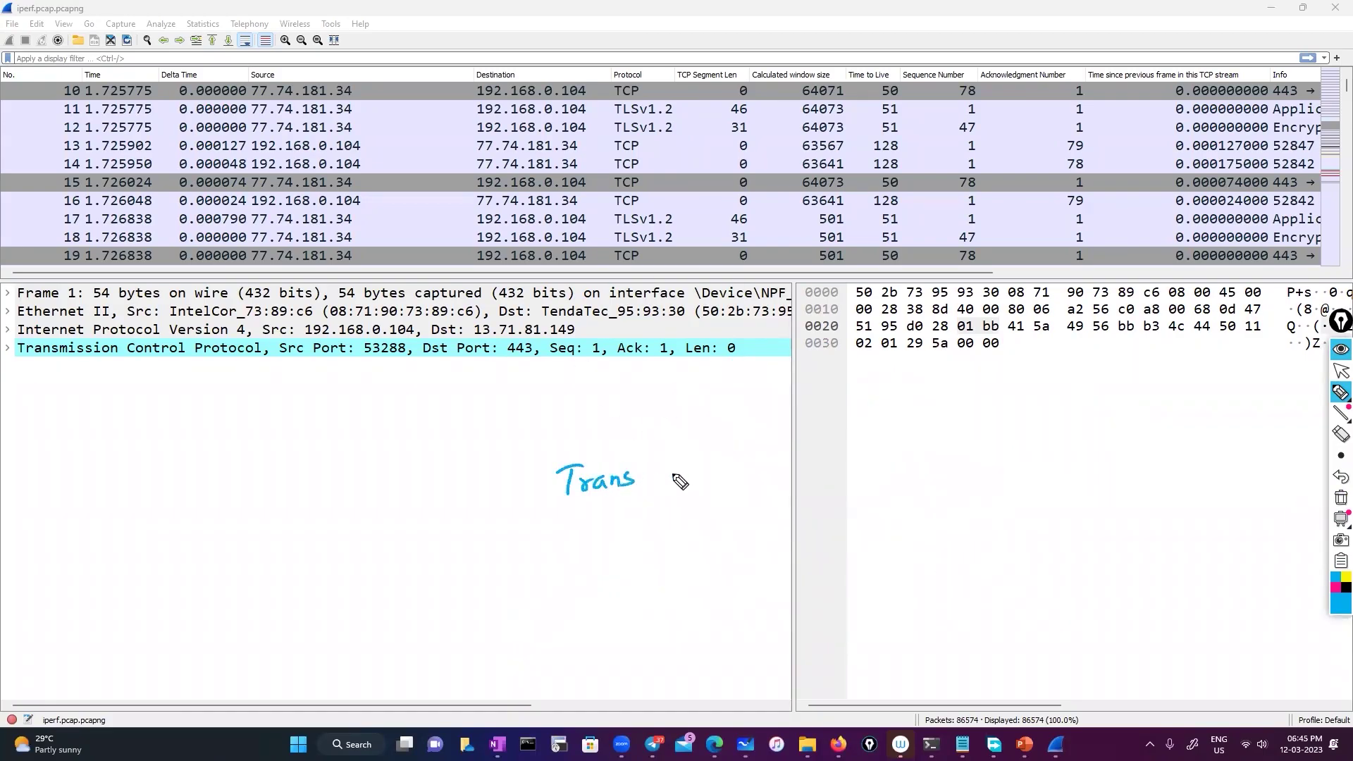
pyautogui.moveTo(468, 488)
pyautogui.mouseDown()
pyautogui.moveTo(475, 508)
pyautogui.moveTo(504, 499)
pyautogui.mouseUp()
pyautogui.moveTo(637, 493)
pyautogui.mouseDown()
pyautogui.moveTo(665, 467)
pyautogui.moveTo(736, 453)
pyautogui.mouseUp()
pyautogui.moveTo(525, 498); pyautogui.dragTo(543, 496)
pyautogui.moveTo(461, 458)
pyautogui.mouseDown()
pyautogui.moveTo(760, 476)
pyautogui.moveTo(433, 537)
pyautogui.moveTo(459, 459)
pyautogui.mouseUp()
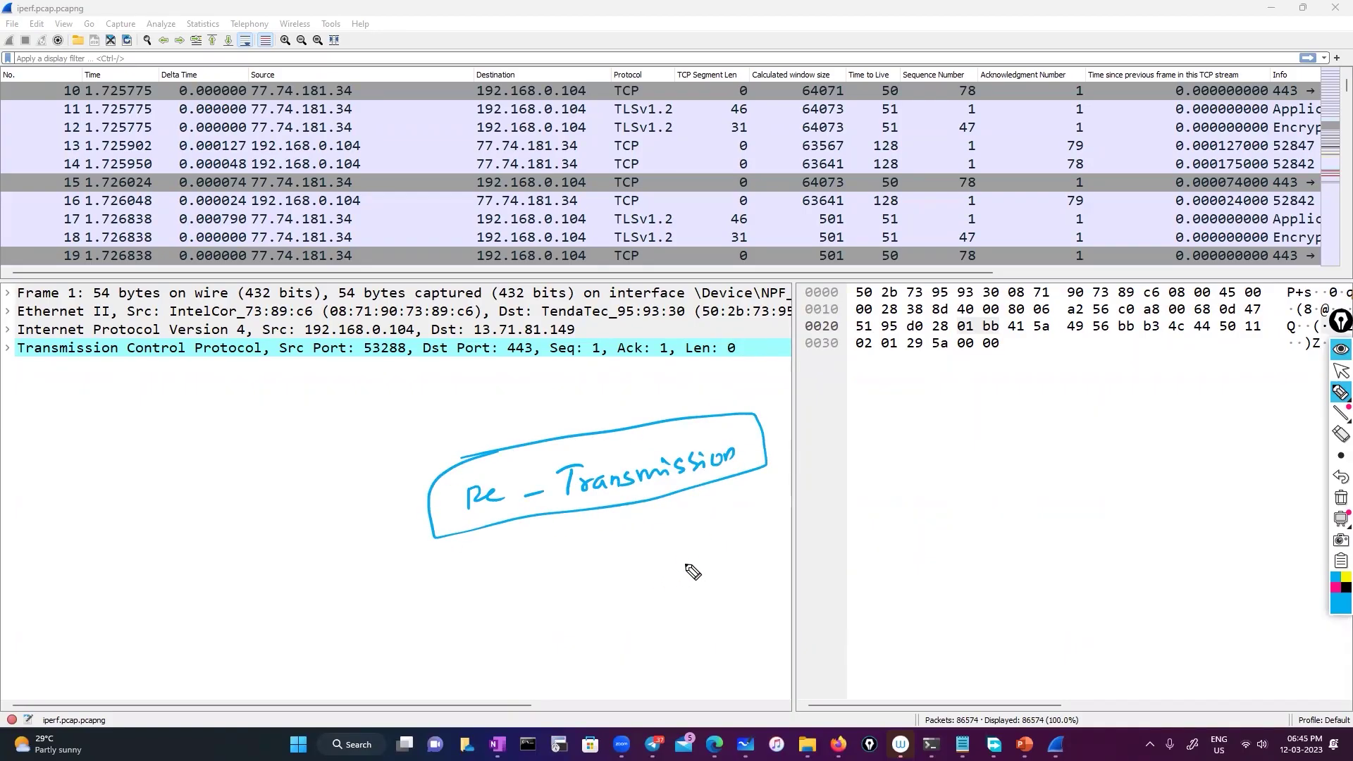
# Clear the "Re-Transmission" note and look through the unfiltered packets midway into the capture, including the Info column.
pyautogui.click(1341, 371)
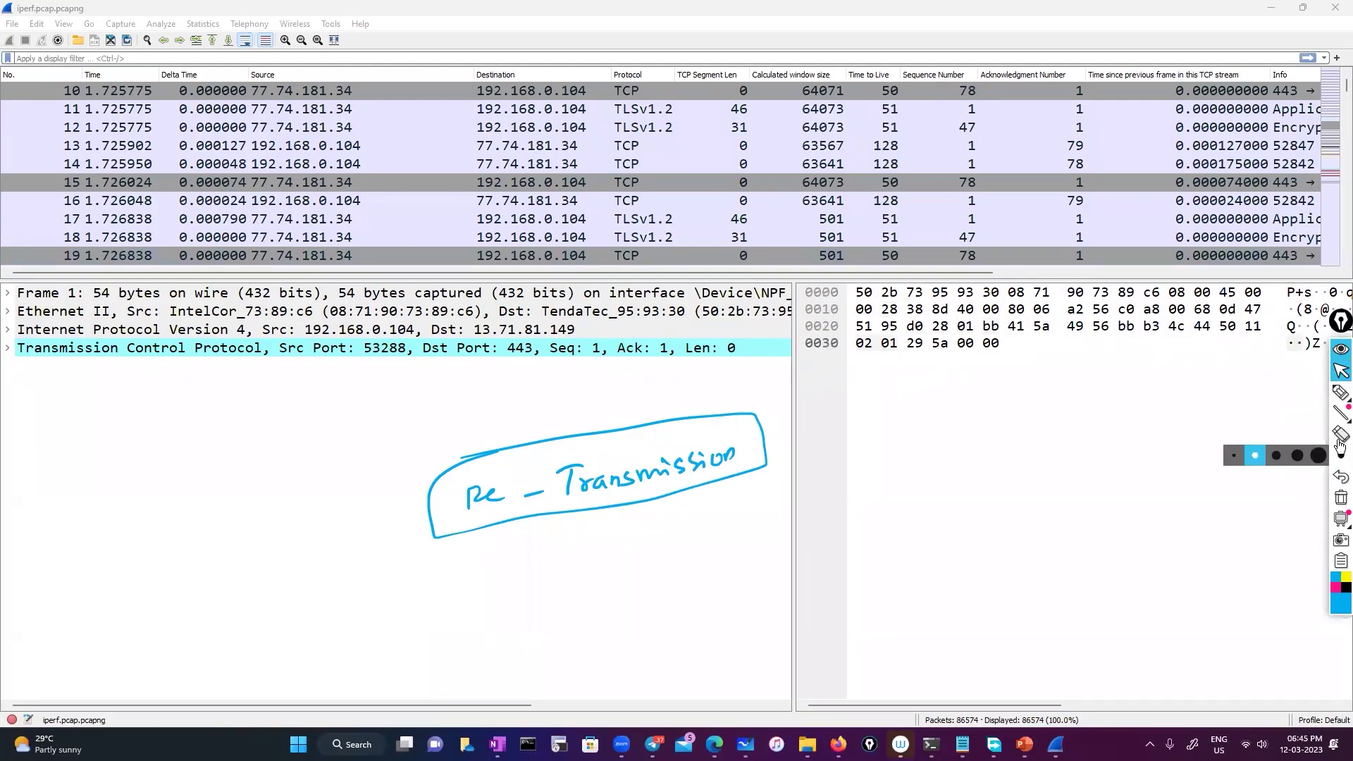
pyautogui.click(1341, 500)
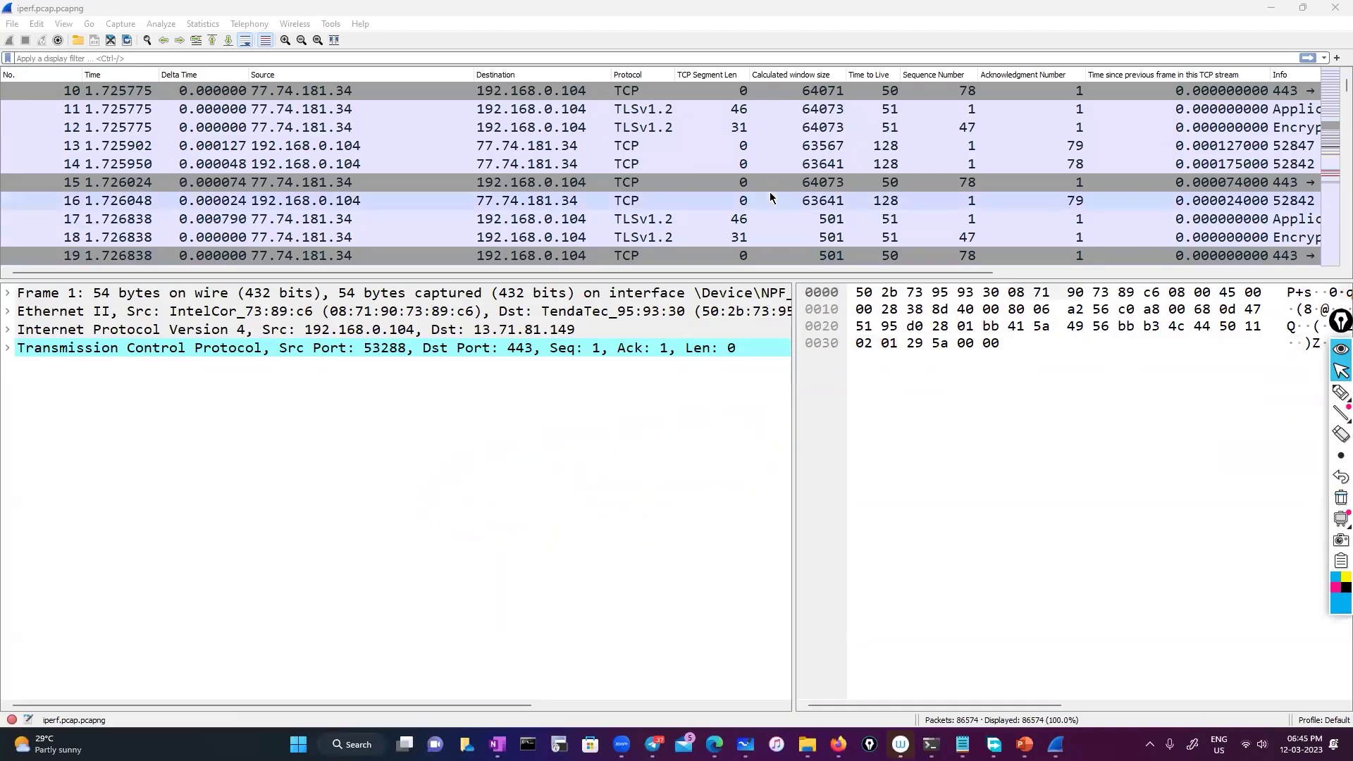
pyautogui.scroll(-4, 763, 226)
pyautogui.scroll(-14, 762, 225)
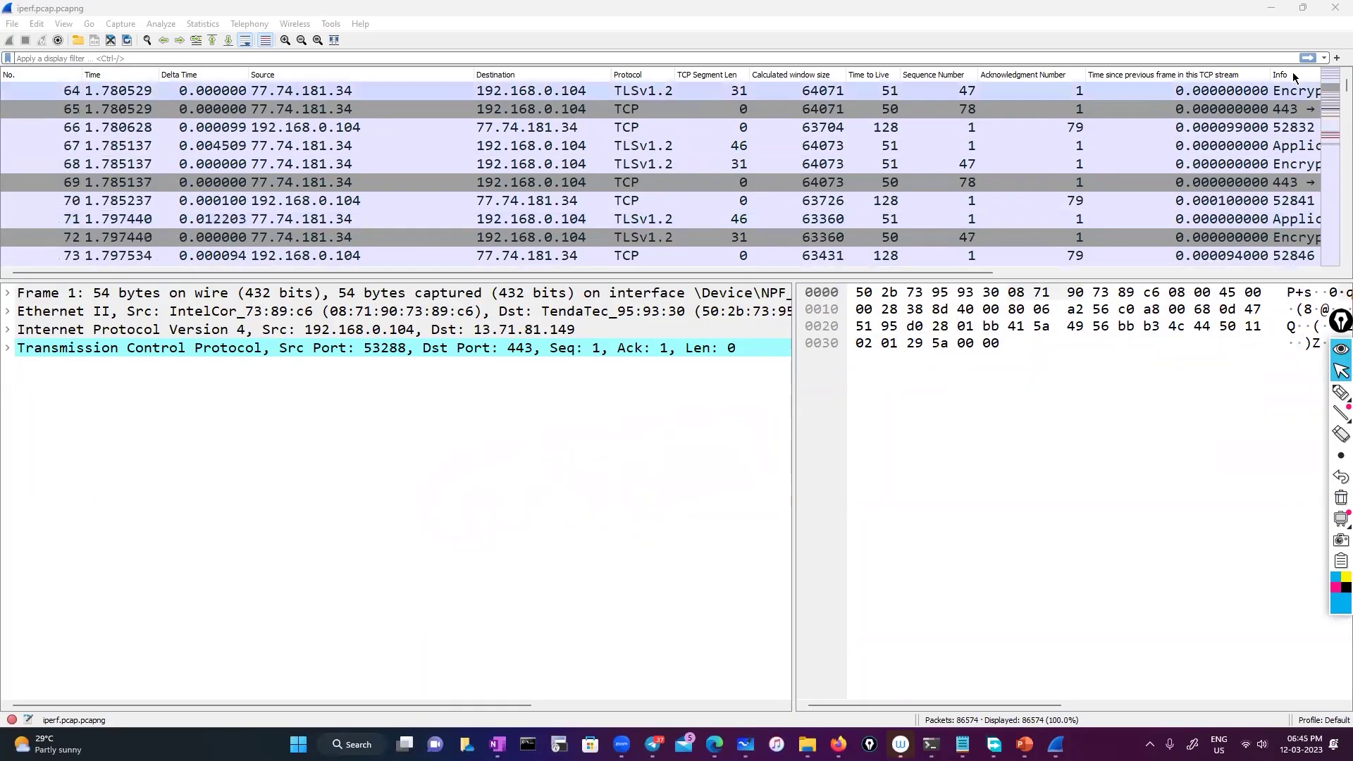
pyautogui.moveTo(1331, 95); pyautogui.dragTo(1331, 176)
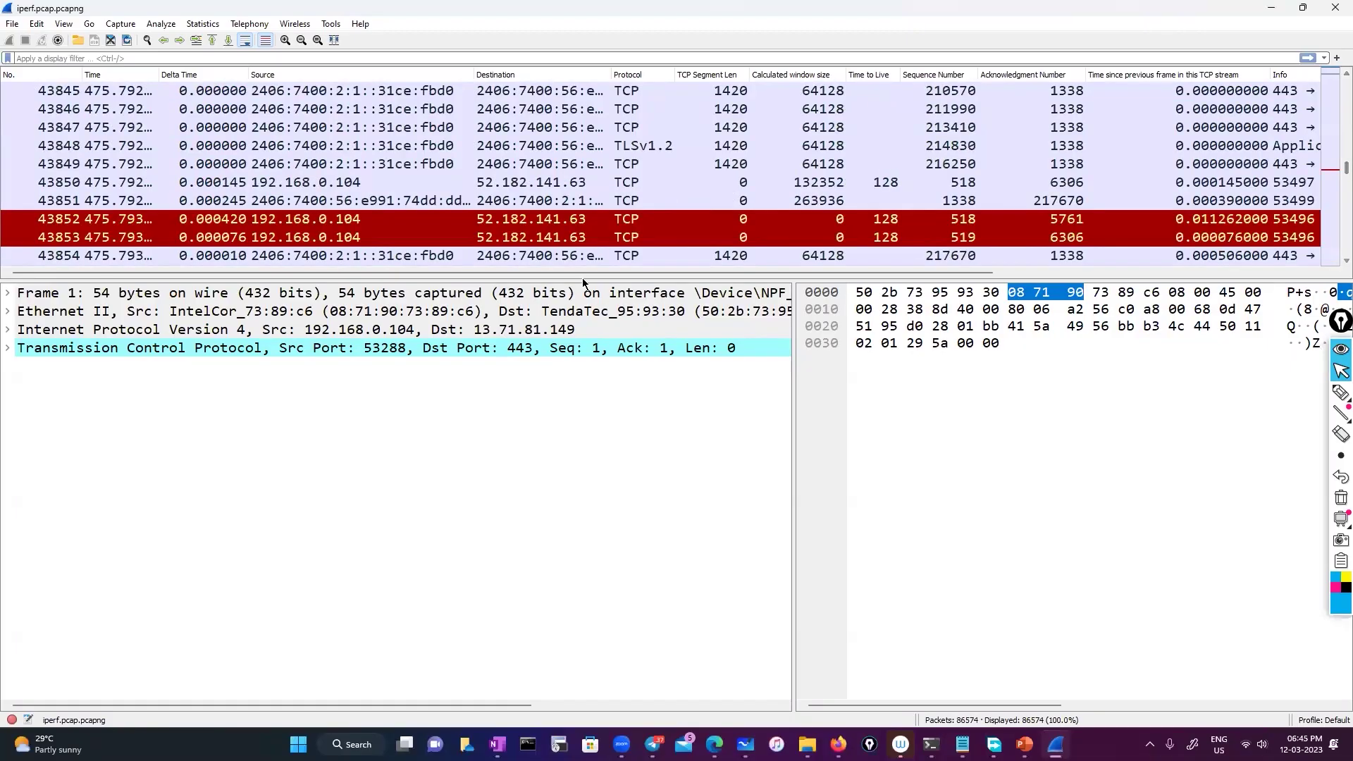
pyautogui.moveTo(727, 273); pyautogui.dragTo(774, 238)
pyautogui.scroll(-20, 775, 237)
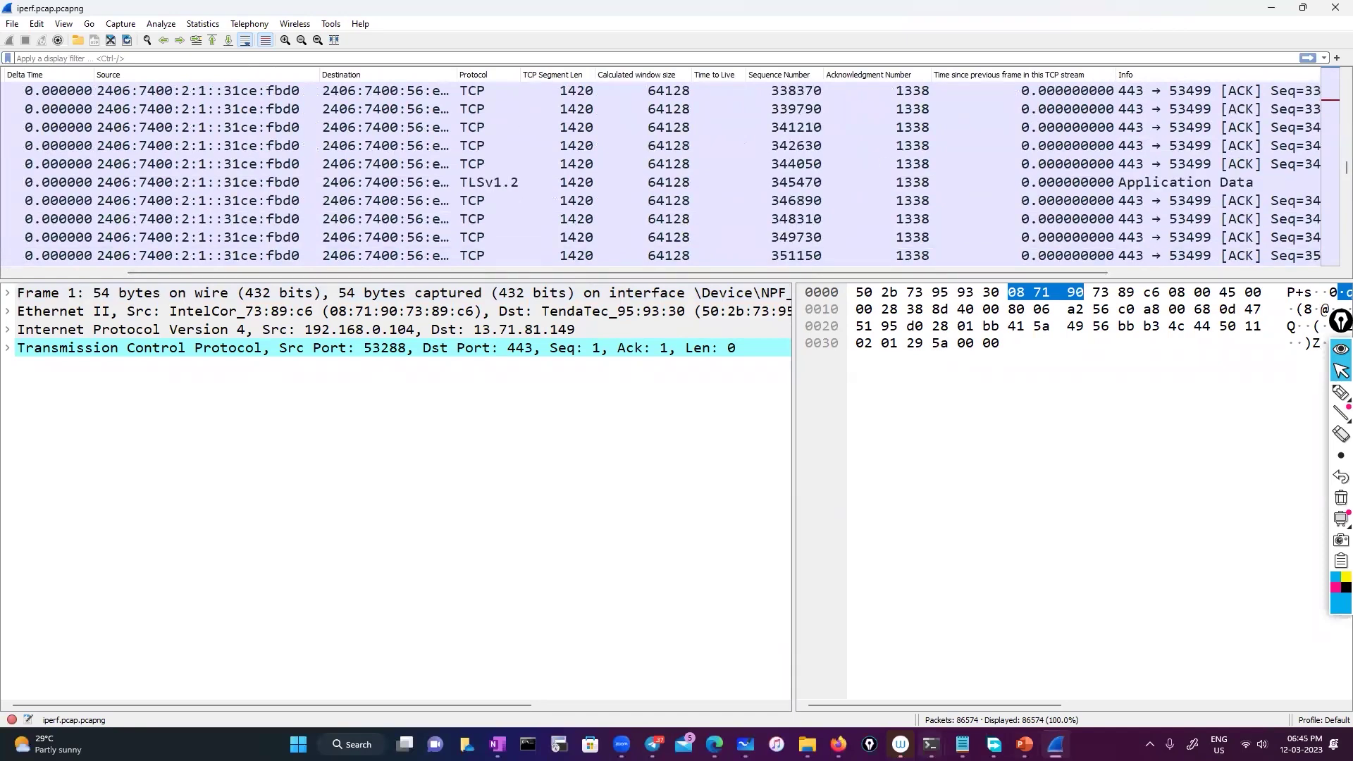
# Copy "tcp.stream eq 33" from the "Wireshark today" text file and apply it as the display filter on the capture.
pyautogui.hotkey('alt', 'Tab')
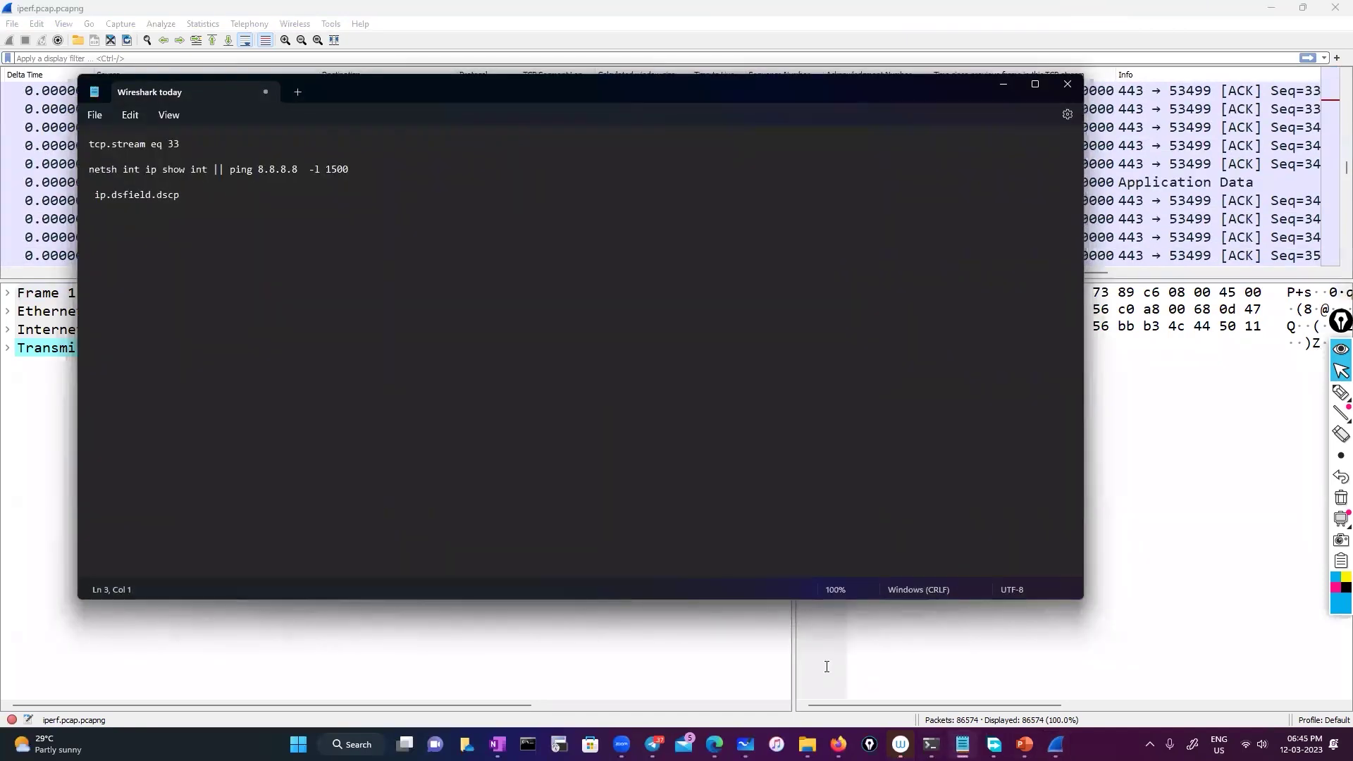
pyautogui.moveTo(90, 144); pyautogui.dragTo(179, 144)
pyautogui.rightClick(146, 144)
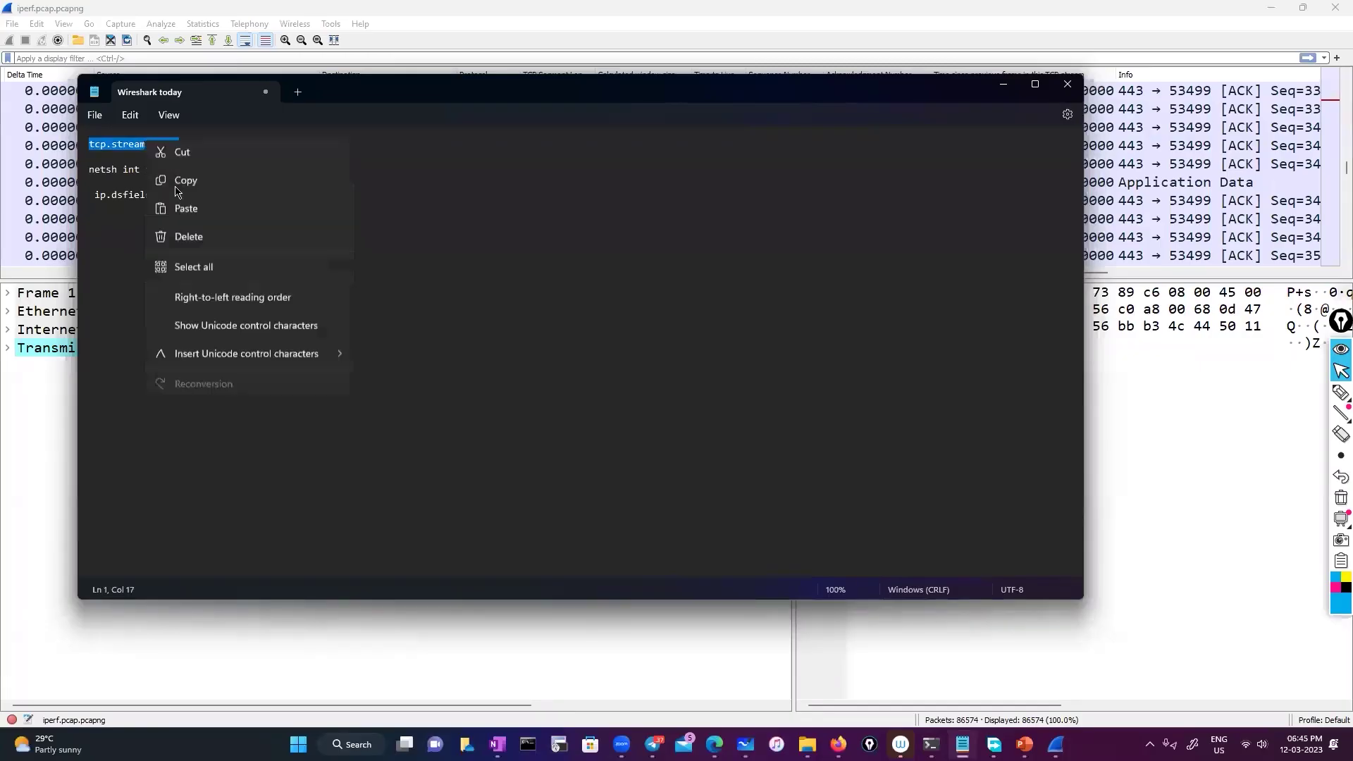
pyautogui.click(192, 219)
pyautogui.click(130, 64)
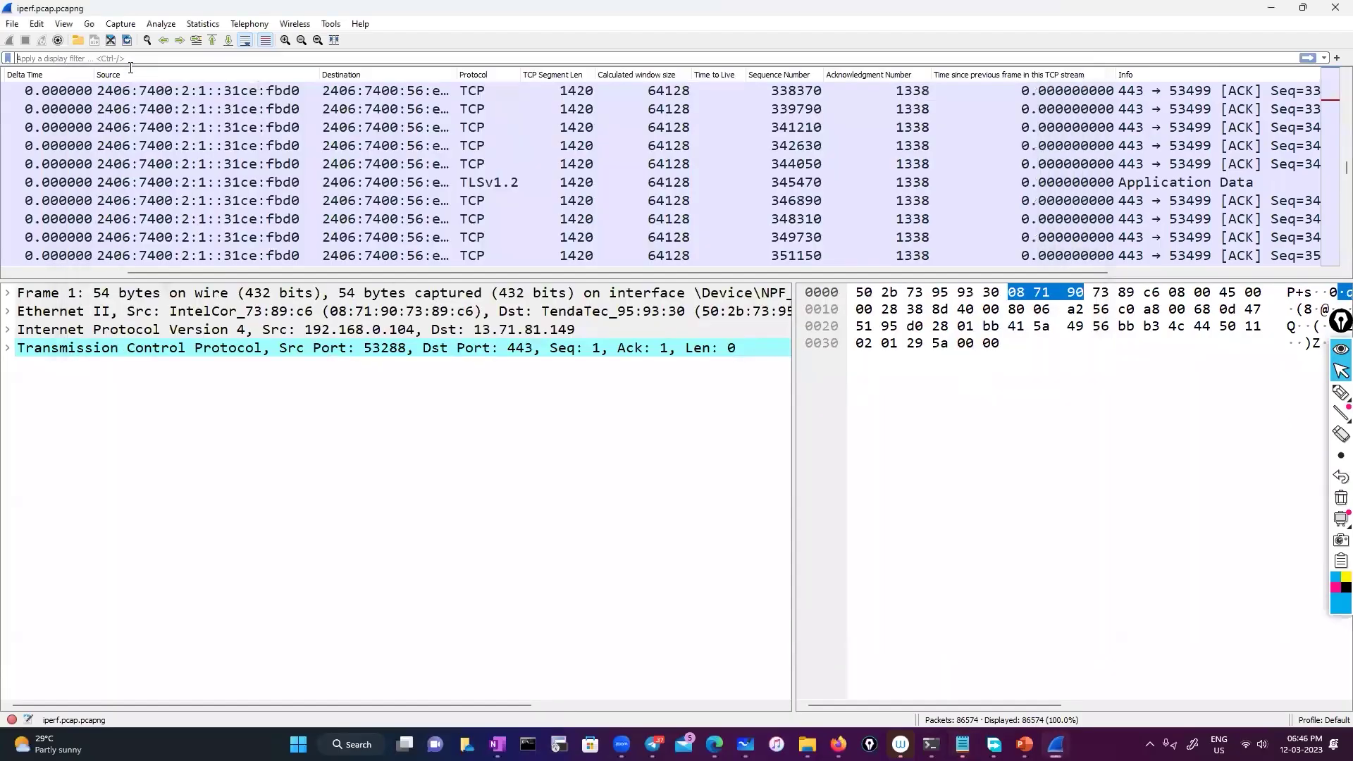
pyautogui.hotkey('ctrl', 'v')
pyautogui.press('Return')
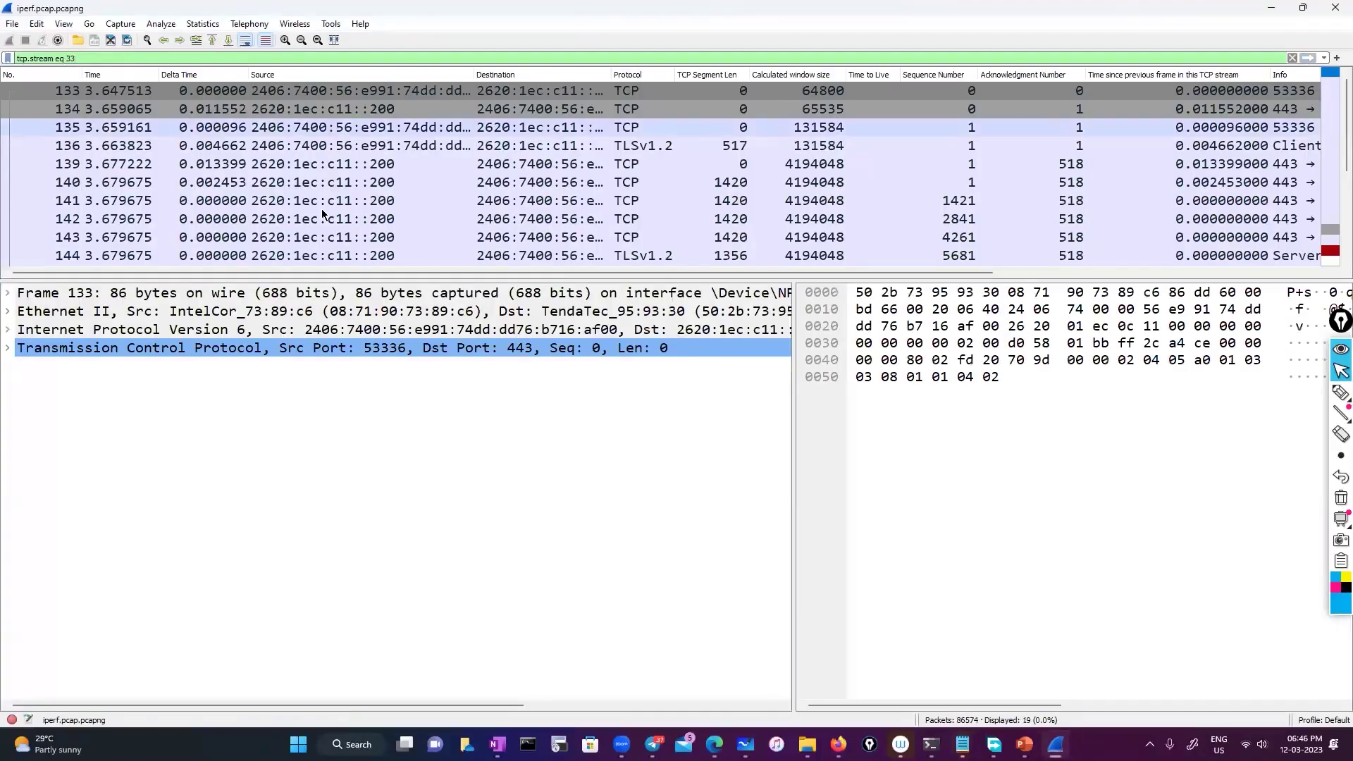
# Look down the filtered stream to its end with the Info column in view and select the [FIN, ACK] packet.
pyautogui.scroll(-4, 459, 260)
pyautogui.scroll(3, 491, 237)
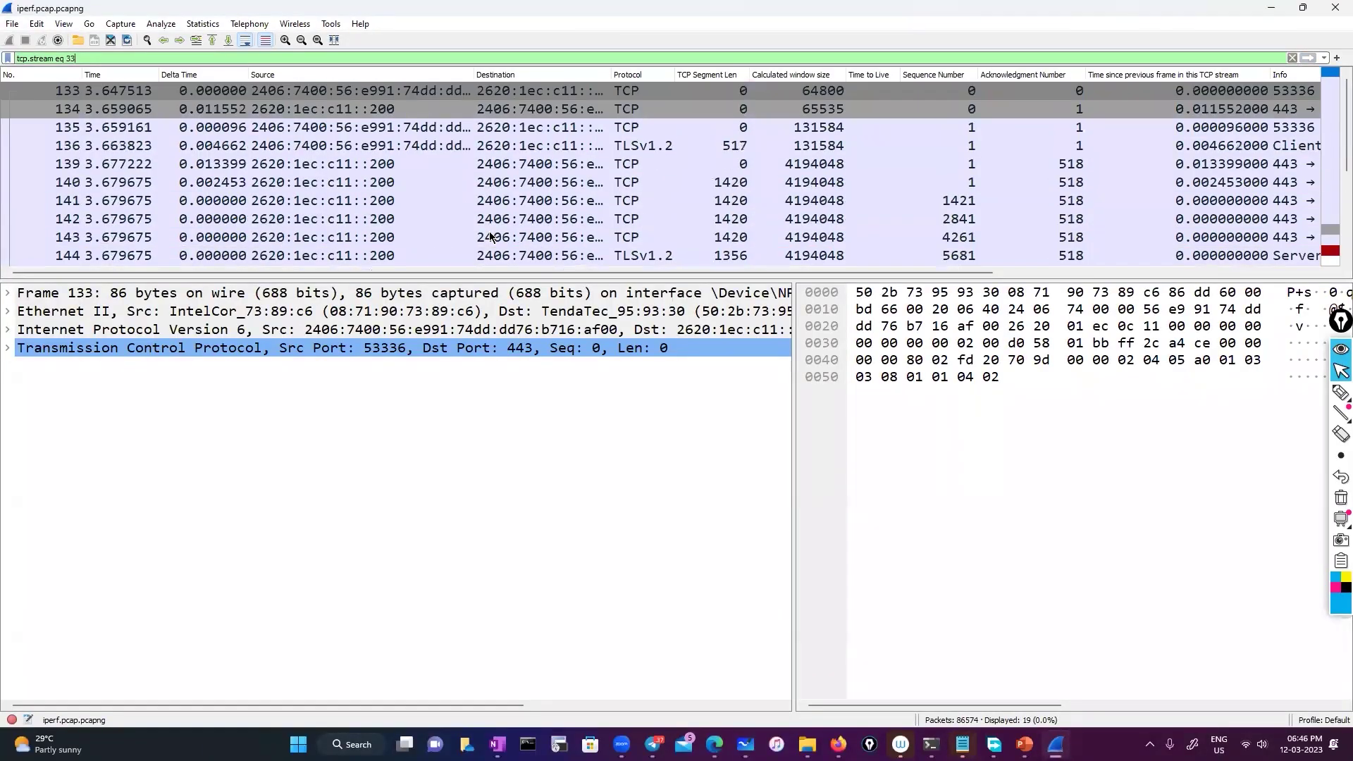
pyautogui.scroll(-4, 491, 237)
pyautogui.moveTo(560, 274); pyautogui.dragTo(833, 274)
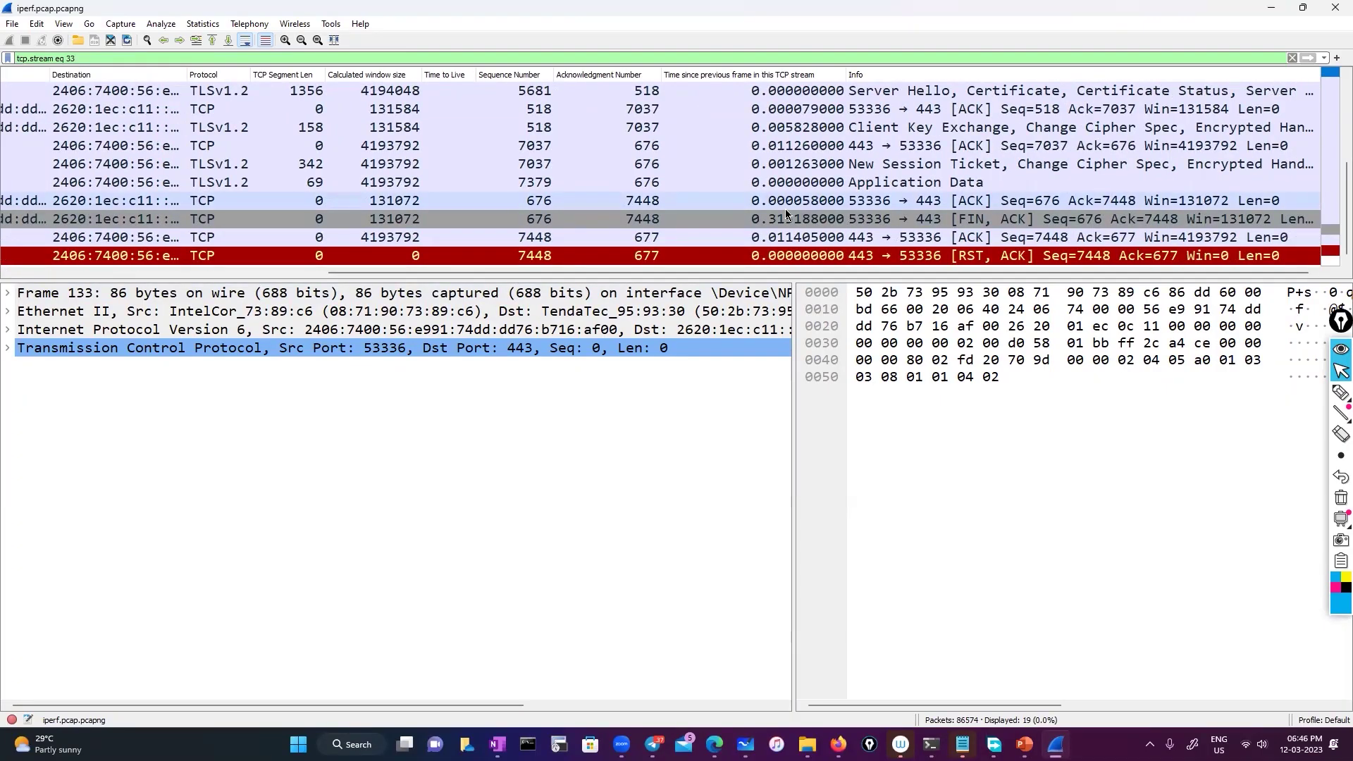
pyautogui.click(942, 217)
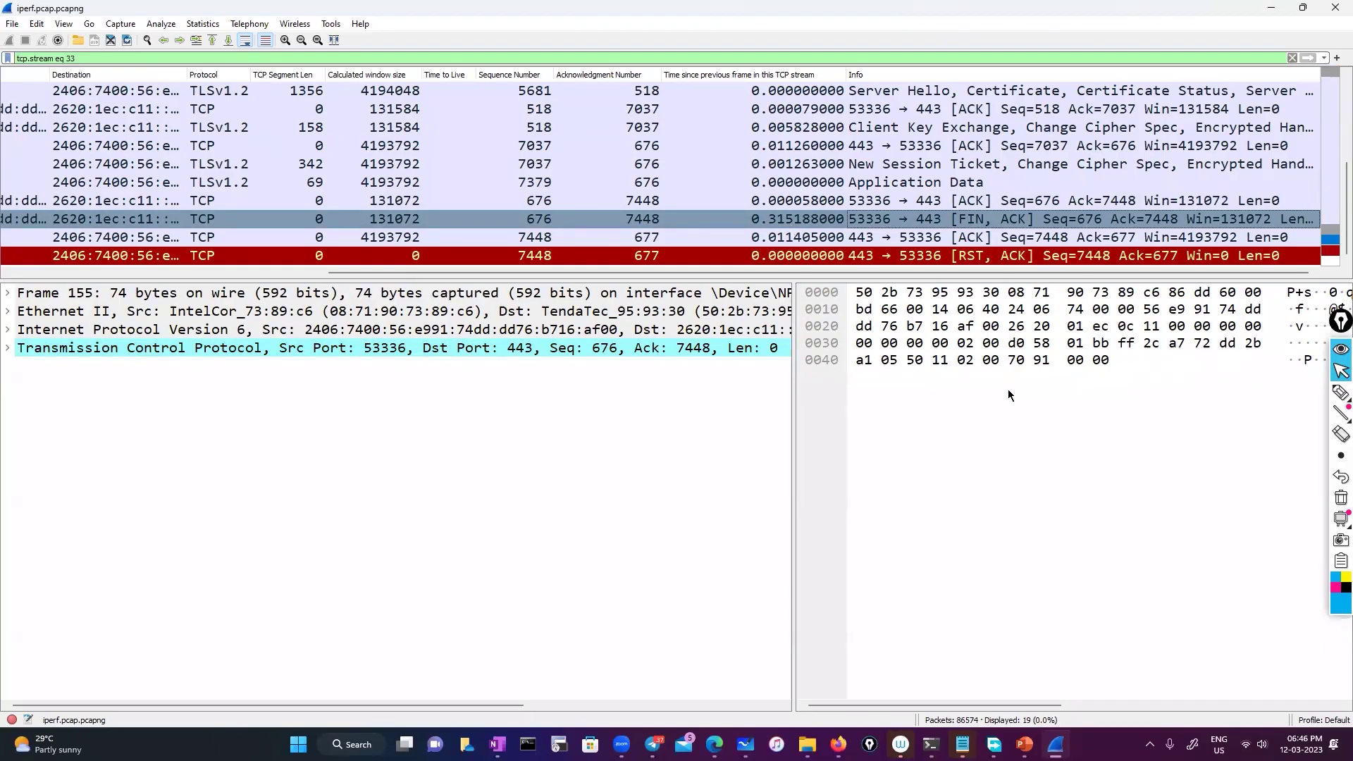
# Draw boxed "Client" and "SERVER" labels with the pen below the packet bytes, each with a vertical timeline.
pyautogui.click(1341, 392)
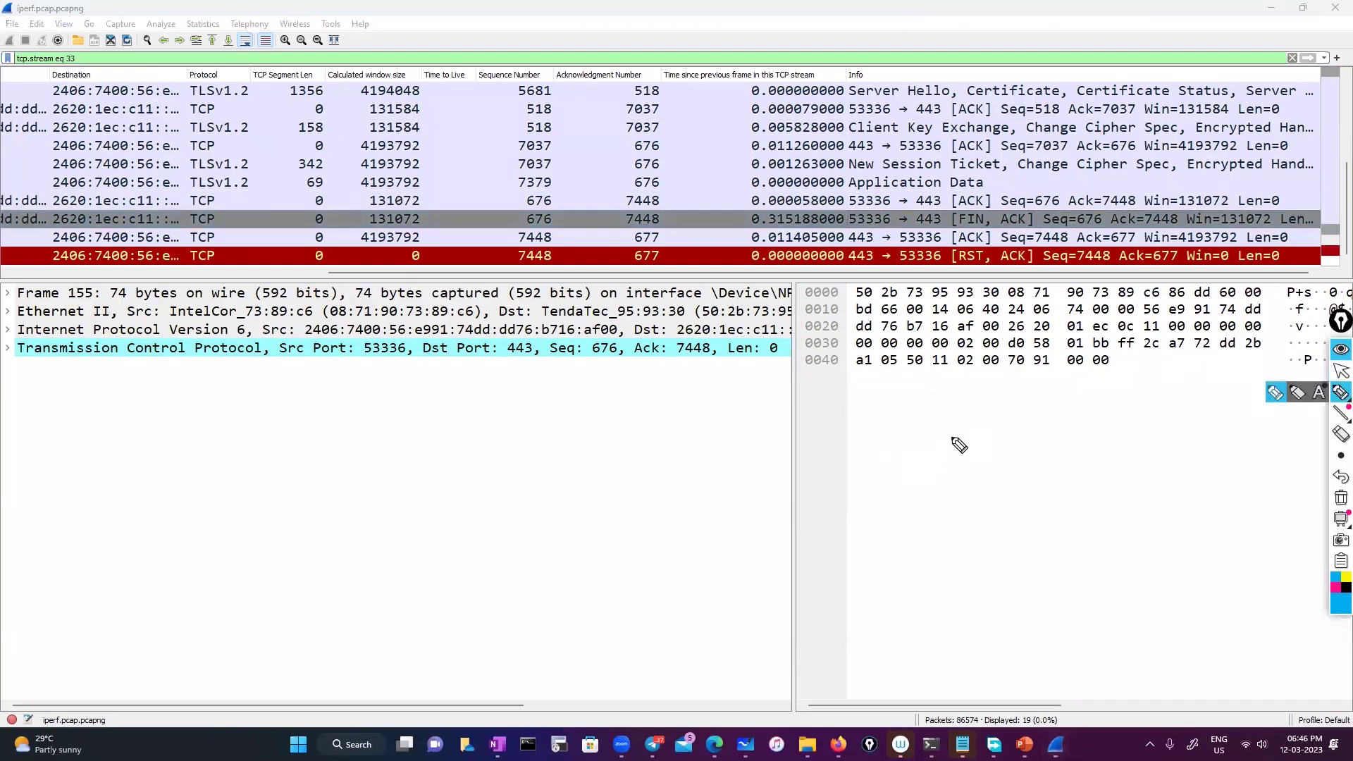
pyautogui.moveTo(930, 415)
pyautogui.mouseDown()
pyautogui.moveTo(929, 439)
pyautogui.moveTo(999, 422)
pyautogui.mouseUp()
pyautogui.moveTo(1159, 401)
pyautogui.mouseDown()
pyautogui.moveTo(1180, 419)
pyautogui.moveTo(1247, 398)
pyautogui.moveTo(1243, 378)
pyautogui.moveTo(1128, 405)
pyautogui.mouseUp()
pyautogui.moveTo(904, 407)
pyautogui.mouseDown()
pyautogui.moveTo(1007, 416)
pyautogui.moveTo(904, 459)
pyautogui.moveTo(976, 491)
pyautogui.moveTo(981, 567)
pyautogui.mouseUp()
pyautogui.moveTo(1192, 449); pyautogui.dragTo(1198, 513)
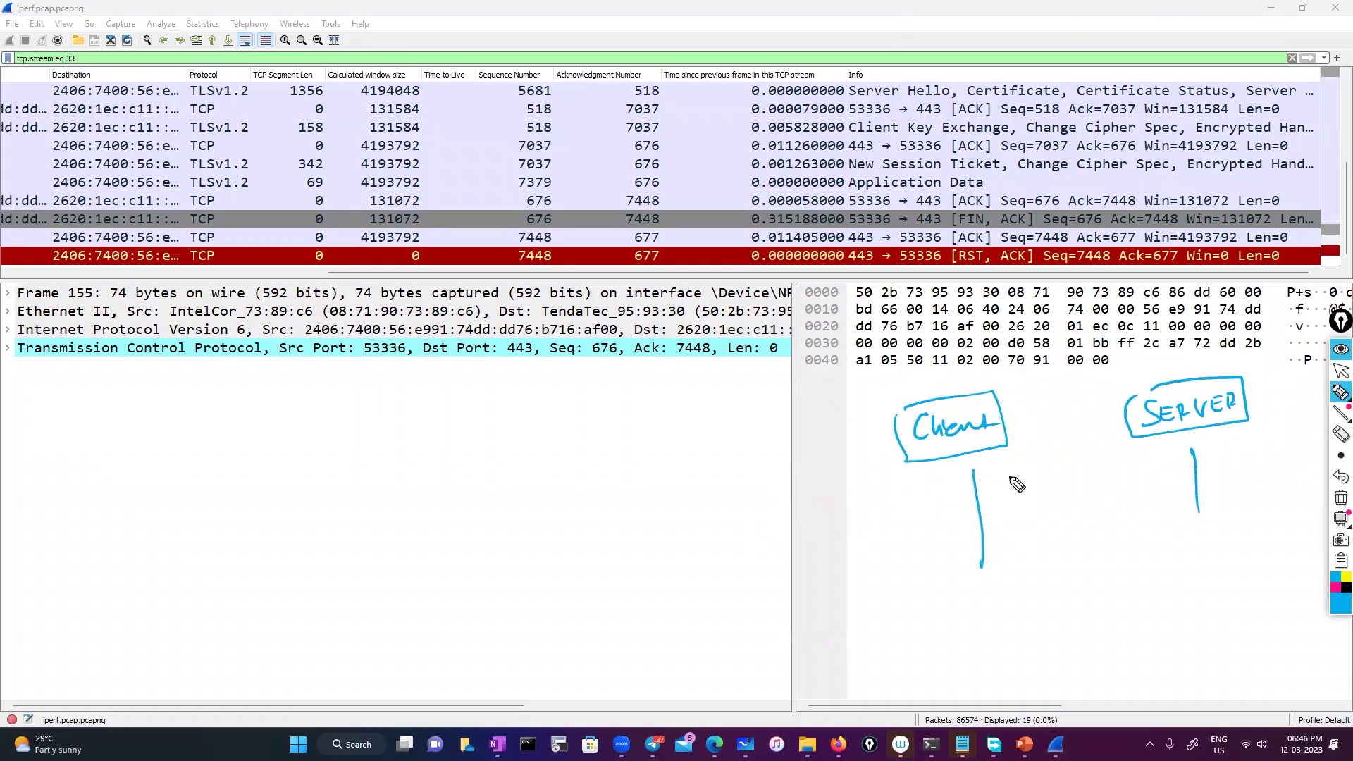
# Draw the three-way handshake between client and server with arrows for "Syn", "Syn/ACK" and a boxed "ACK", and extend the client timeline.
pyautogui.moveTo(1014, 474)
pyautogui.mouseDown()
pyautogui.moveTo(1002, 495)
pyautogui.moveTo(1029, 496)
pyautogui.mouseUp()
pyautogui.moveTo(1033, 493); pyautogui.dragTo(1048, 485)
pyautogui.moveTo(1141, 467)
pyautogui.mouseDown()
pyautogui.moveTo(1159, 493)
pyautogui.moveTo(1187, 469)
pyautogui.moveTo(1215, 479)
pyautogui.moveTo(1247, 466)
pyautogui.mouseUp()
pyautogui.moveTo(1137, 493)
pyautogui.mouseDown()
pyautogui.moveTo(1035, 522)
pyautogui.moveTo(1064, 518)
pyautogui.mouseUp()
pyautogui.click(1065, 458)
pyautogui.moveTo(1066, 458); pyautogui.dragTo(1103, 476)
pyautogui.moveTo(1028, 553)
pyautogui.mouseDown()
pyautogui.moveTo(1166, 543)
pyautogui.moveTo(1130, 528)
pyautogui.mouseUp()
pyautogui.moveTo(1134, 512)
pyautogui.mouseDown()
pyautogui.moveTo(1152, 537)
pyautogui.moveTo(1085, 533)
pyautogui.mouseUp()
pyautogui.moveTo(982, 561); pyautogui.dragTo(968, 638)
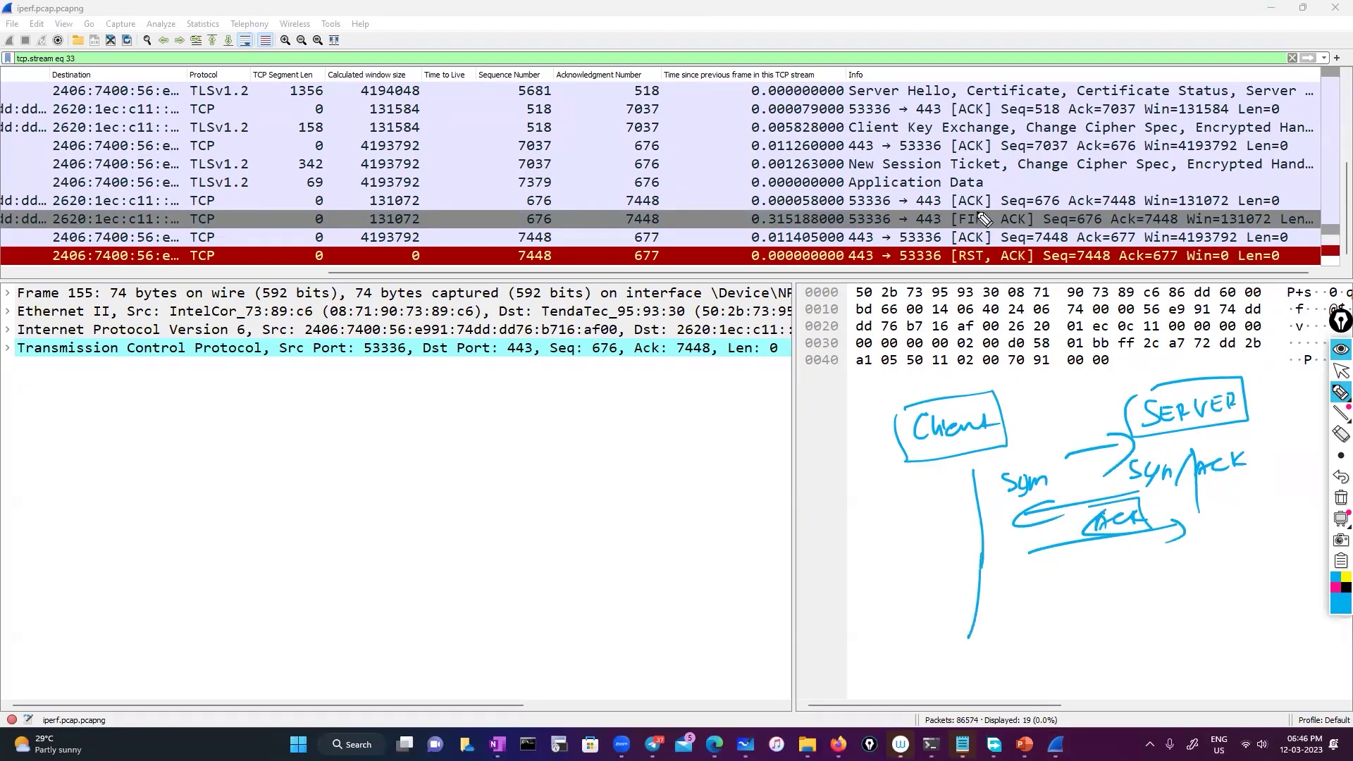
# Draw an arrow from the client timeline toward the server and add a circled "Segment" and a circled "64" beside the client.
pyautogui.click(1032, 597)
pyautogui.moveTo(981, 609)
pyautogui.mouseDown()
pyautogui.moveTo(1043, 608)
pyautogui.moveTo(1035, 620)
pyautogui.mouseUp()
pyautogui.moveTo(876, 571)
pyautogui.mouseDown()
pyautogui.moveTo(865, 587)
pyautogui.moveTo(964, 567)
pyautogui.moveTo(867, 606)
pyautogui.moveTo(854, 586)
pyautogui.mouseUp()
pyautogui.moveTo(773, 599)
pyautogui.mouseDown()
pyautogui.moveTo(767, 619)
pyautogui.moveTo(798, 616)
pyautogui.mouseUp()
pyautogui.moveTo(793, 605); pyautogui.dragTo(790, 628)
pyautogui.moveTo(736, 581)
pyautogui.mouseDown()
pyautogui.moveTo(750, 634)
pyautogui.moveTo(729, 592)
pyautogui.mouseUp()
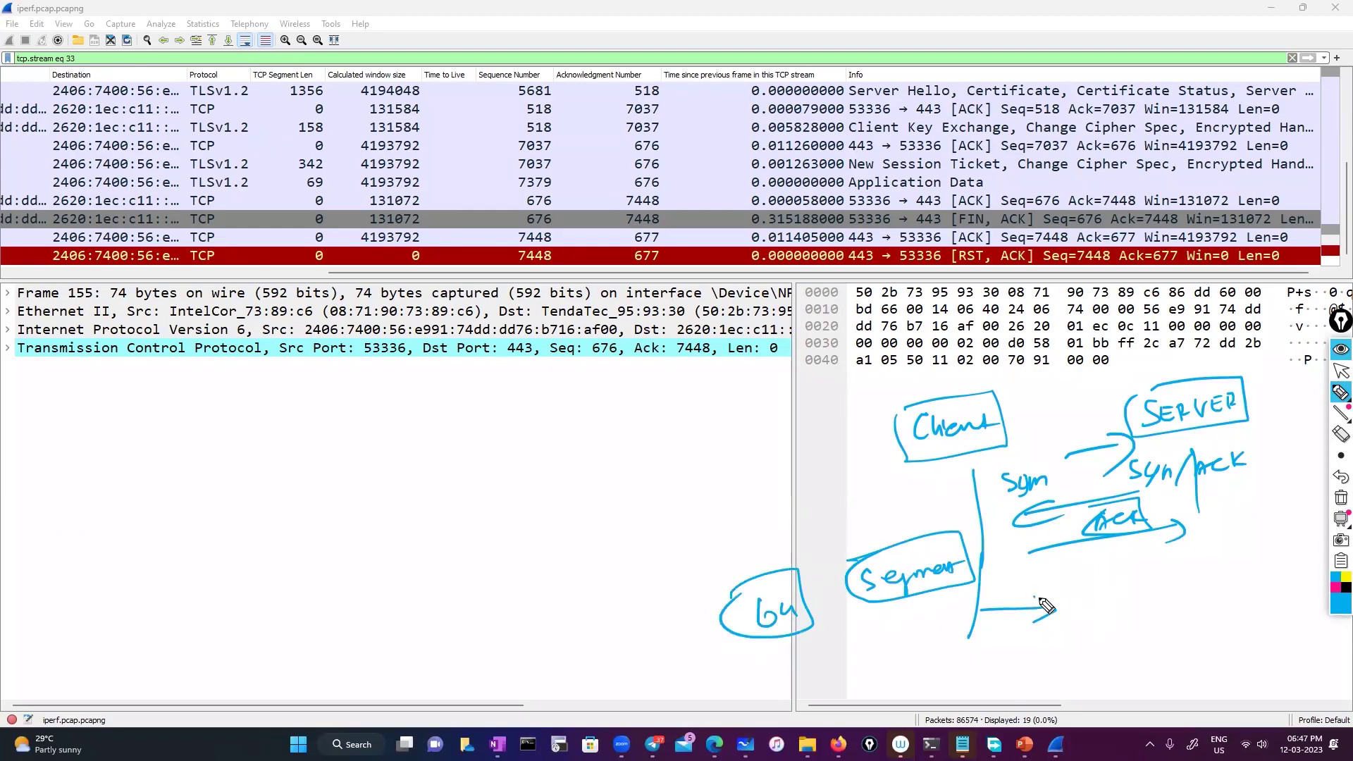
# Draw two packet boxes joined by a two-way arrow below the handshake, each labelled "Fin" and "source".
pyautogui.moveTo(1034, 598)
pyautogui.mouseDown()
pyautogui.moveTo(1056, 607)
pyautogui.moveTo(1119, 574)
pyautogui.moveTo(1130, 600)
pyautogui.moveTo(1041, 572)
pyautogui.mouseUp()
pyautogui.moveTo(1062, 638)
pyautogui.mouseDown()
pyautogui.moveTo(1074, 619)
pyautogui.moveTo(1079, 634)
pyautogui.moveTo(1106, 625)
pyautogui.moveTo(1088, 617)
pyautogui.moveTo(1071, 659)
pyautogui.moveTo(1101, 652)
pyautogui.moveTo(1080, 662)
pyautogui.moveTo(1146, 633)
pyautogui.mouseUp()
pyautogui.moveTo(1202, 548)
pyautogui.mouseDown()
pyautogui.moveTo(1261, 572)
pyautogui.moveTo(1199, 582)
pyautogui.mouseUp()
pyautogui.moveTo(1237, 511)
pyautogui.mouseDown()
pyautogui.moveTo(1240, 536)
pyautogui.moveTo(1259, 532)
pyautogui.mouseUp()
pyautogui.moveTo(1263, 530); pyautogui.dragTo(1275, 528)
pyautogui.moveTo(1253, 608)
pyautogui.mouseDown()
pyautogui.moveTo(1303, 592)
pyautogui.moveTo(1241, 606)
pyautogui.mouseUp()
pyautogui.moveTo(1126, 566)
pyautogui.mouseDown()
pyautogui.moveTo(1211, 560)
pyautogui.moveTo(1155, 582)
pyautogui.mouseUp()
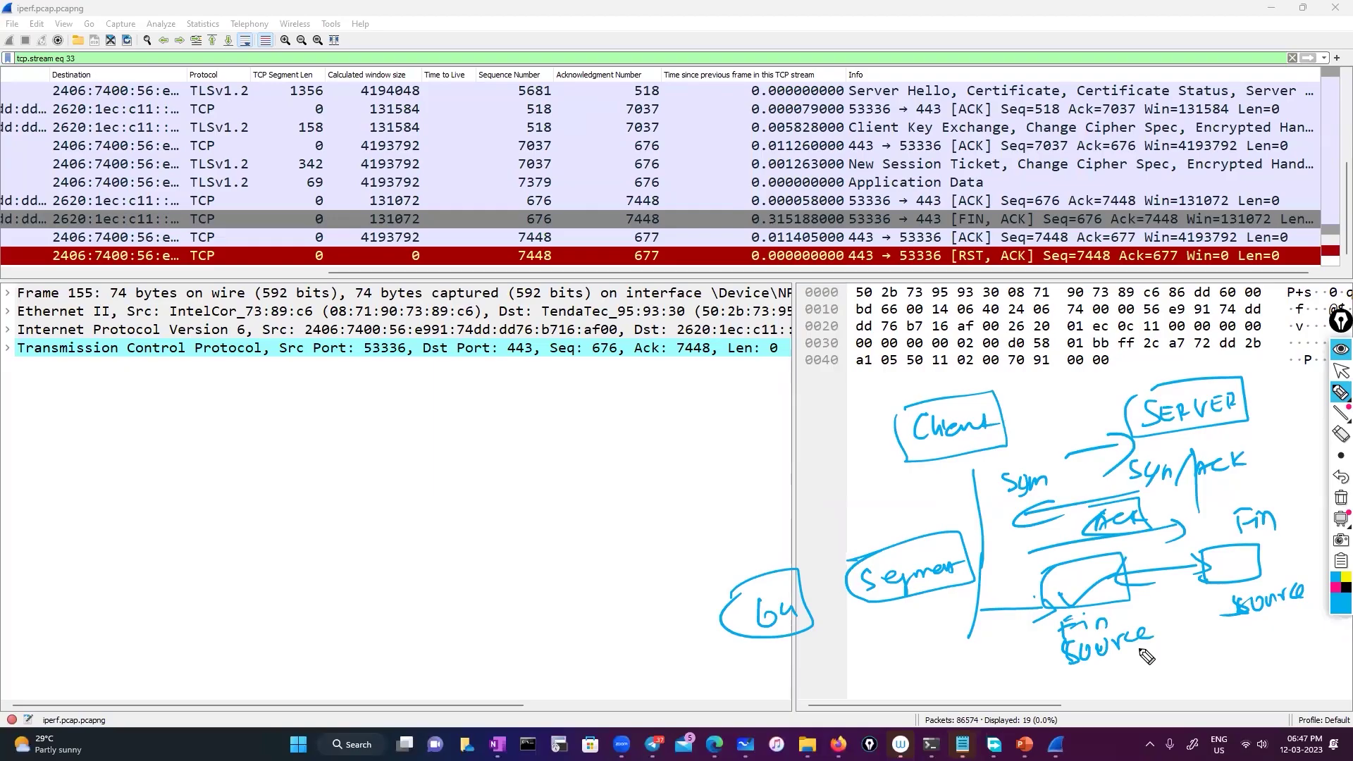
# Circle [FIN, ACK] in the Info column with the pen and select the [RST, ACK] packet.
pyautogui.moveTo(956, 212)
pyautogui.mouseDown()
pyautogui.moveTo(997, 240)
pyautogui.moveTo(1032, 204)
pyautogui.moveTo(1001, 199)
pyautogui.mouseUp()
pyautogui.click(1339, 393)
pyautogui.click(1341, 371)
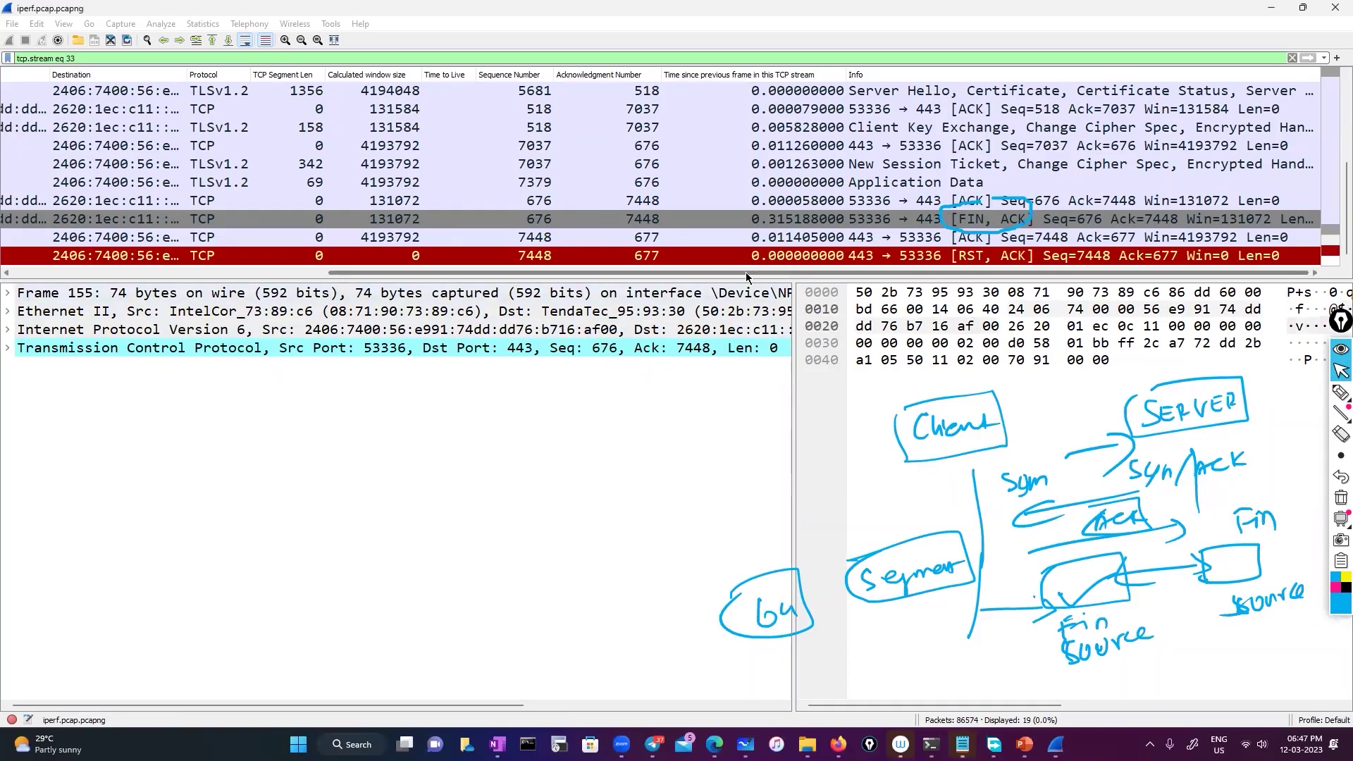
pyautogui.click(241, 260)
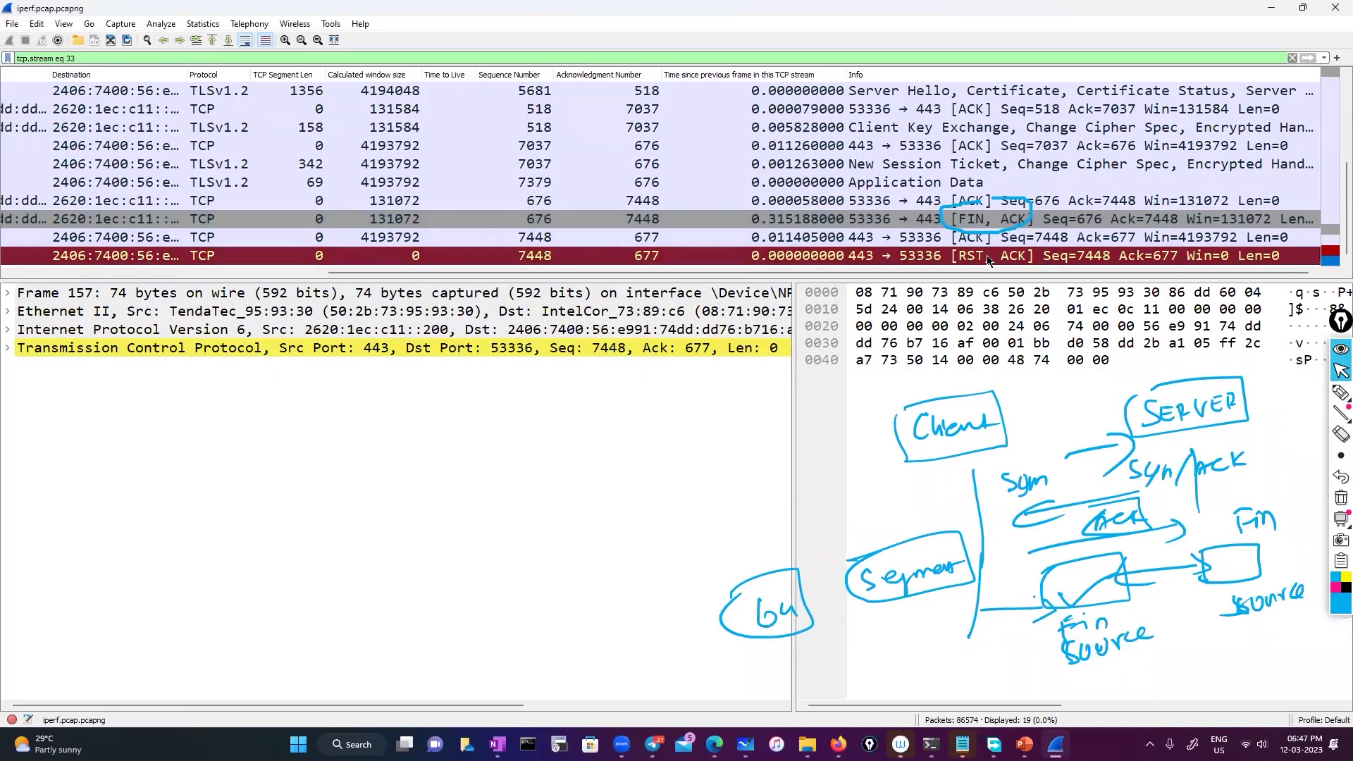
pyautogui.click(939, 366)
# Sketch two empty boxes in the blank space below the packet details and erase all pen drawings.
pyautogui.click(1340, 392)
pyautogui.moveTo(438, 429); pyautogui.dragTo(453, 447)
pyautogui.moveTo(693, 427); pyautogui.dragTo(697, 410)
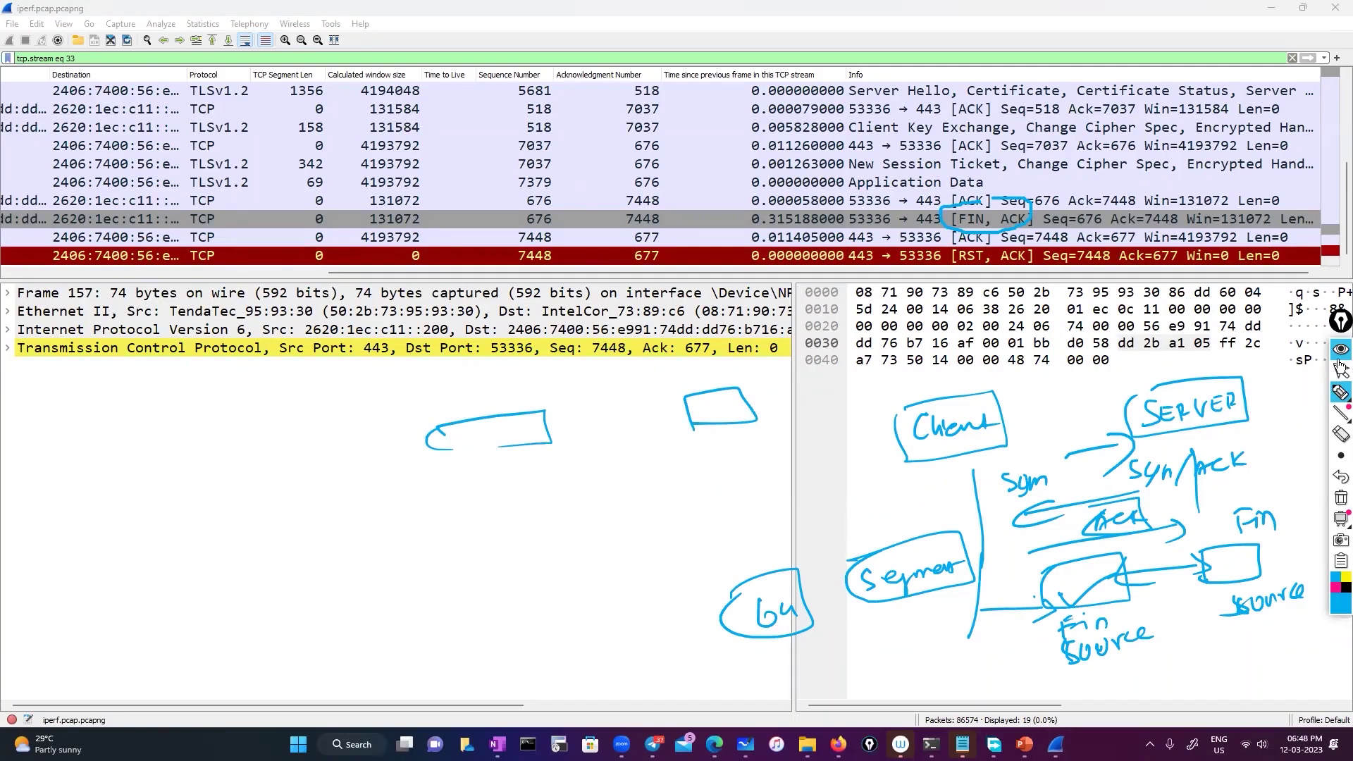
pyautogui.click(1340, 497)
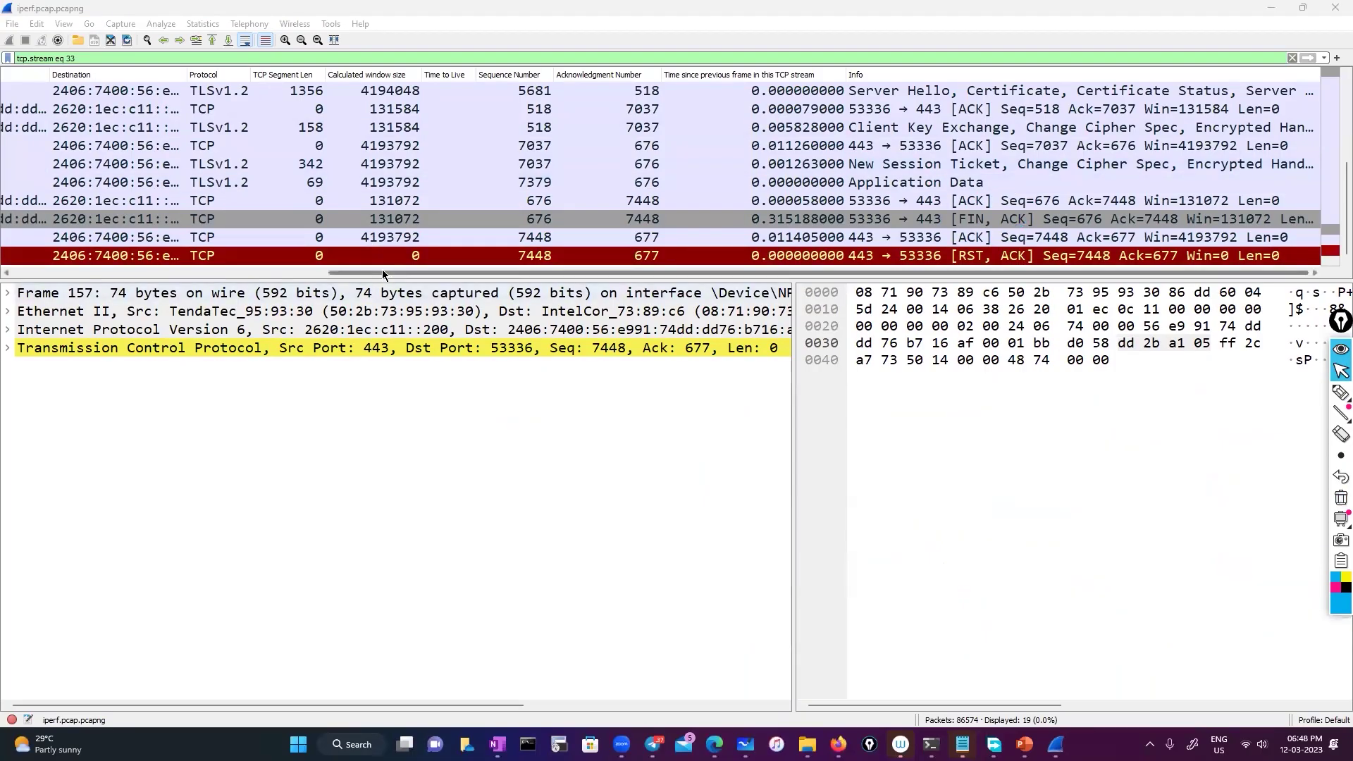
# Review the stream's columns and its packets back to the SYN, and clear the tcp.stream eq 33 display filter.
pyautogui.moveTo(380, 272); pyautogui.dragTo(20, 273)
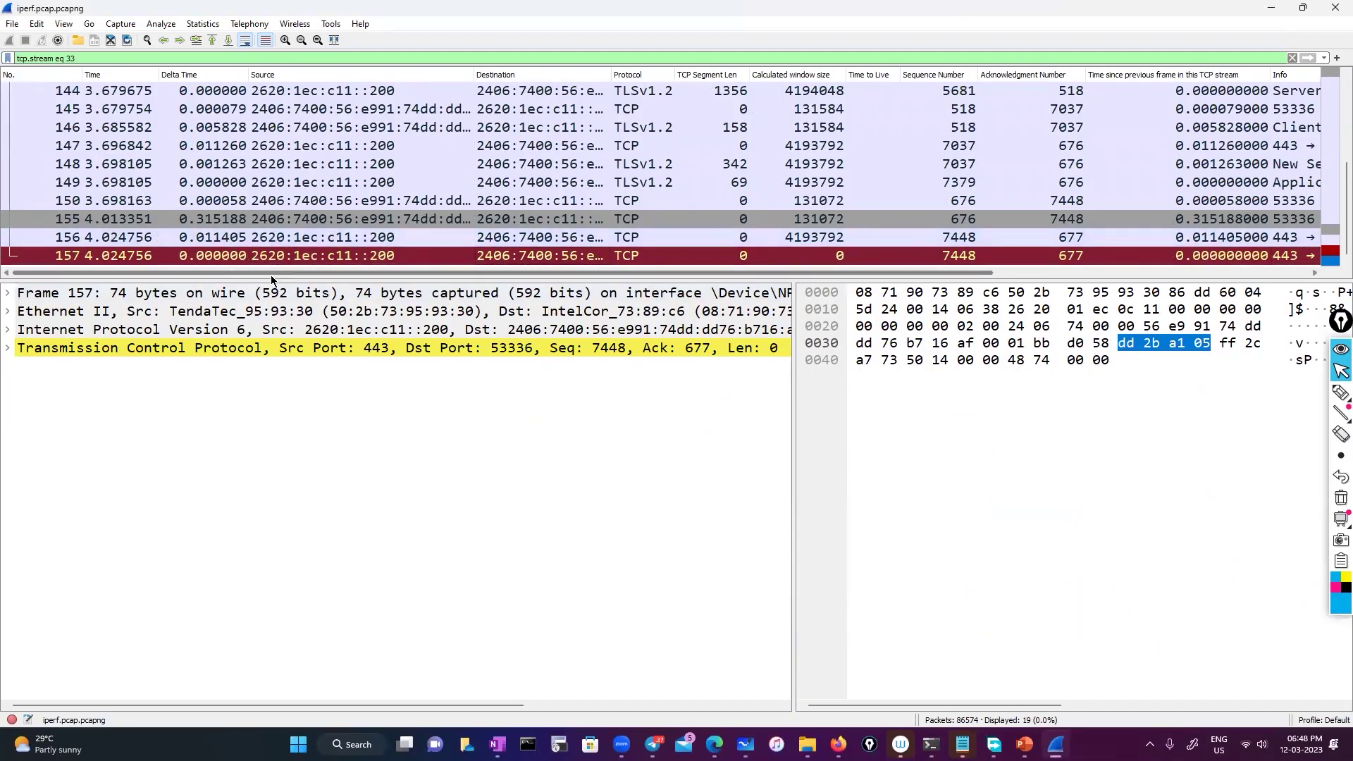
pyautogui.hscroll(5, 359, 176)
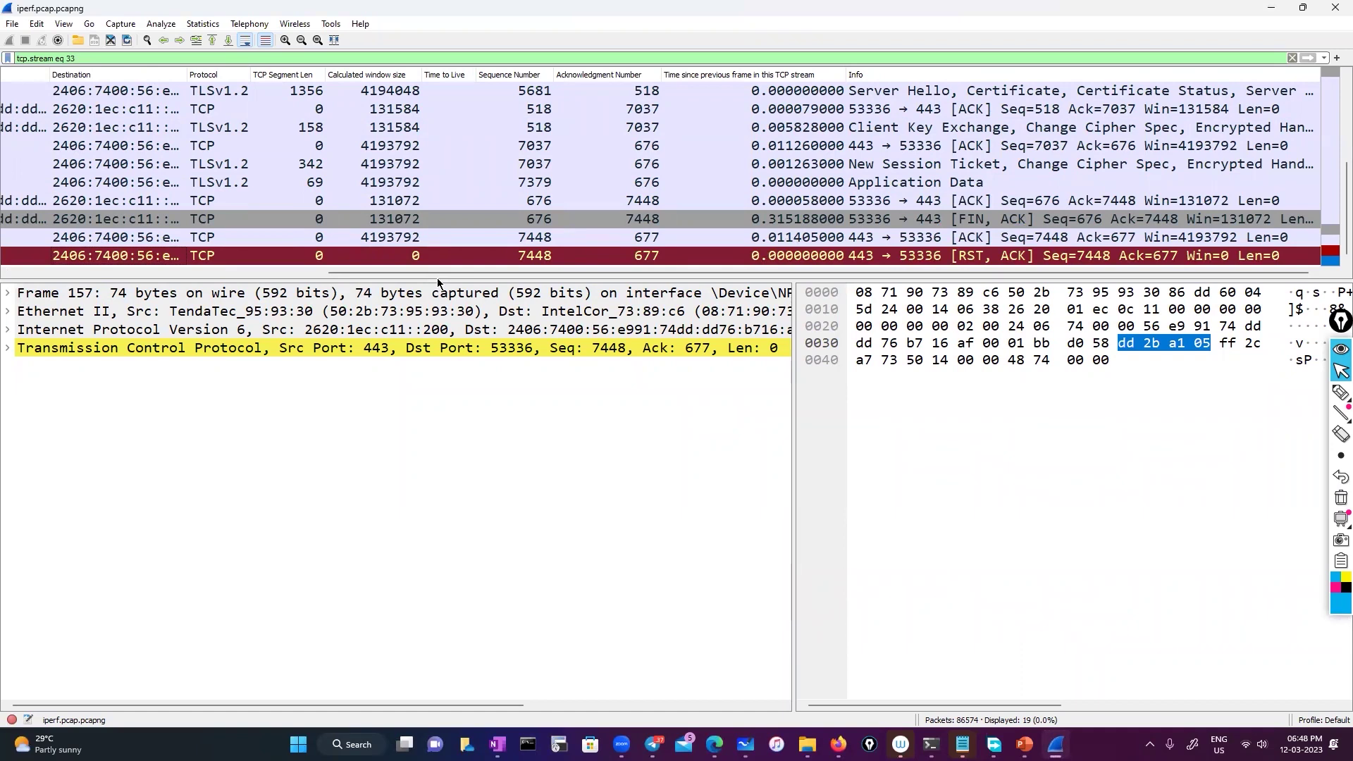
pyautogui.scroll(3, 645, 183)
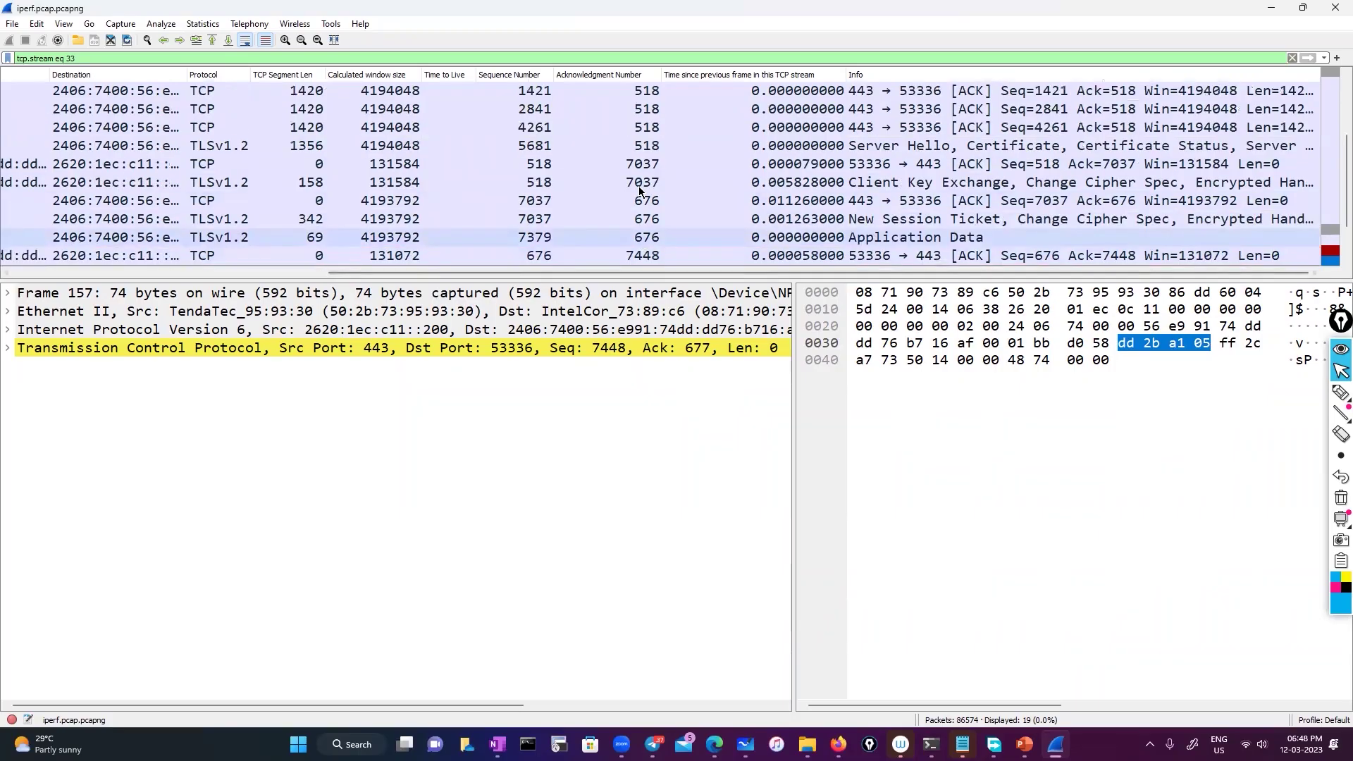
pyautogui.scroll(-3, 645, 183)
pyautogui.scroll(3, 646, 183)
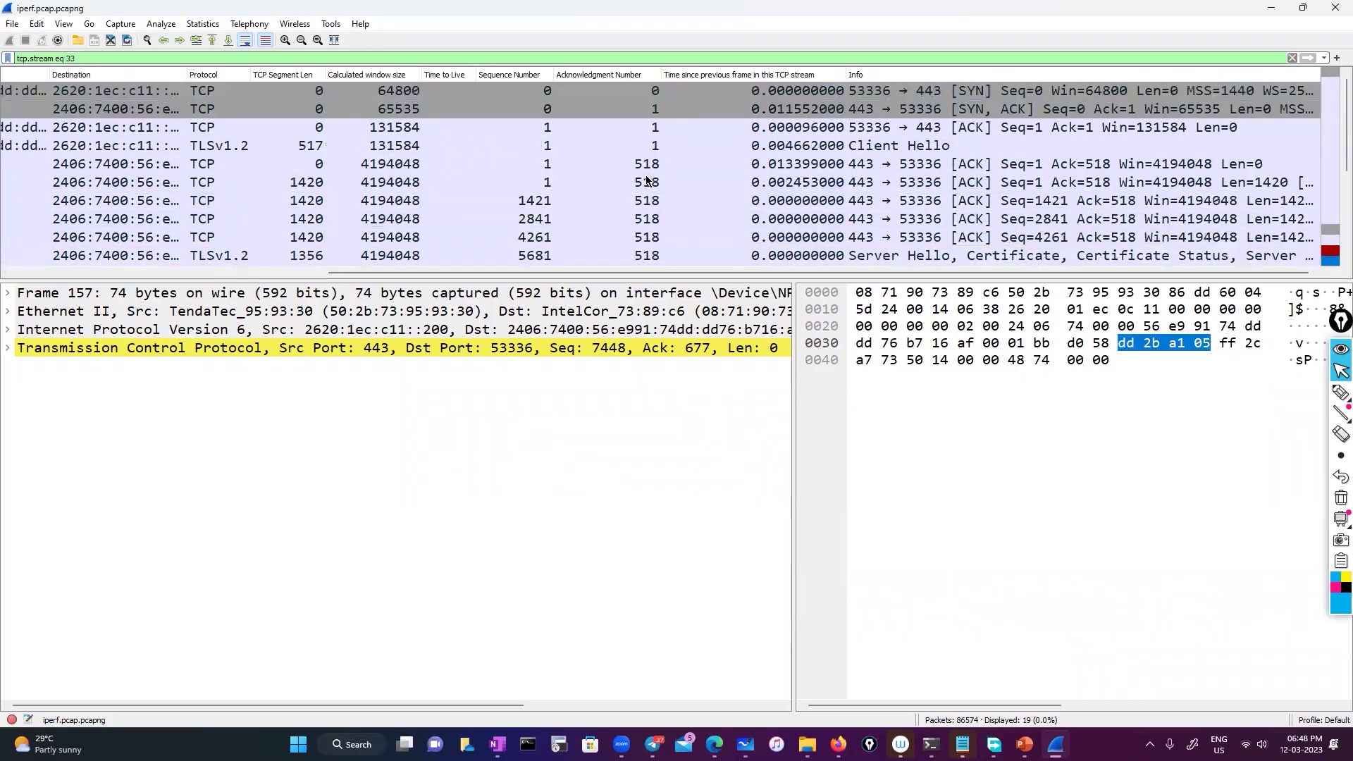
pyautogui.click(1292, 58)
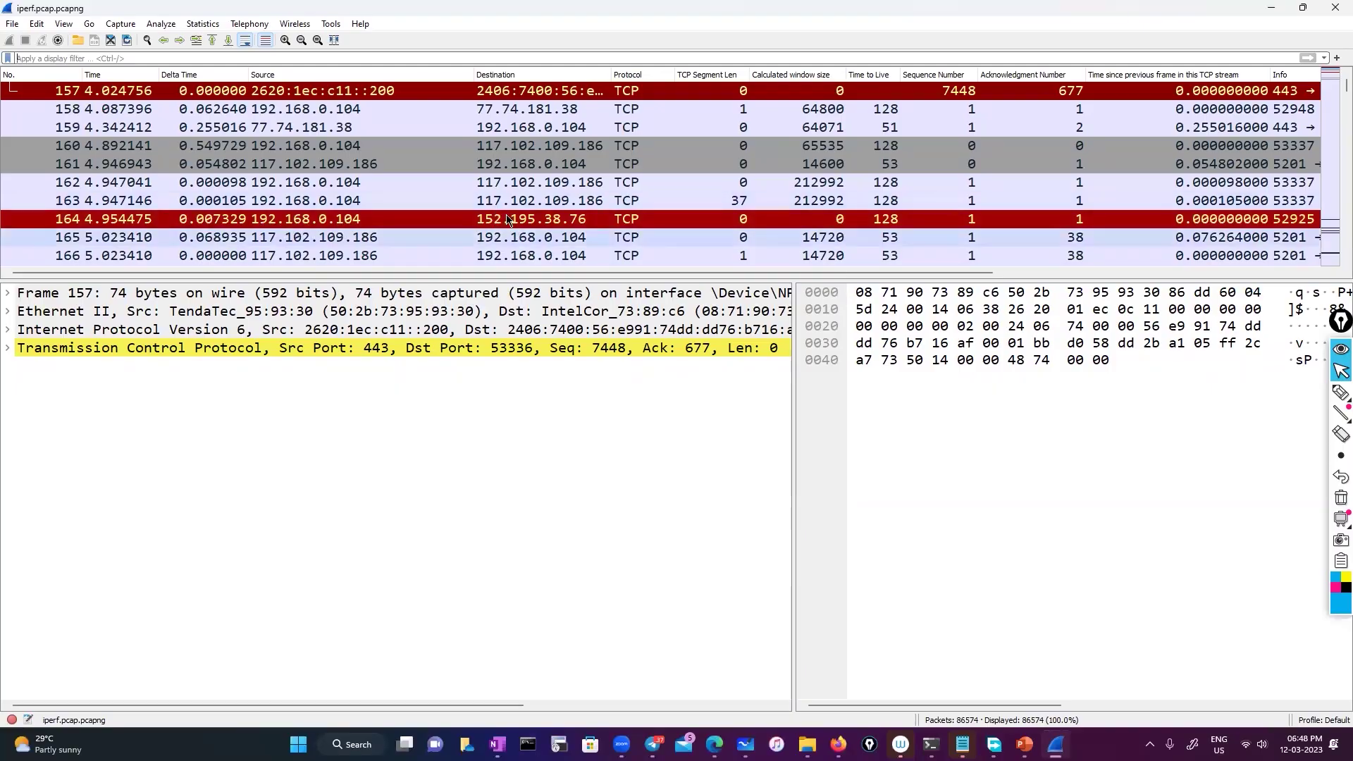
# Look through the unfiltered packet list down to the black-highlighted packets 373 and 385 and check their Info text.
pyautogui.moveTo(569, 272); pyautogui.dragTo(629, 272)
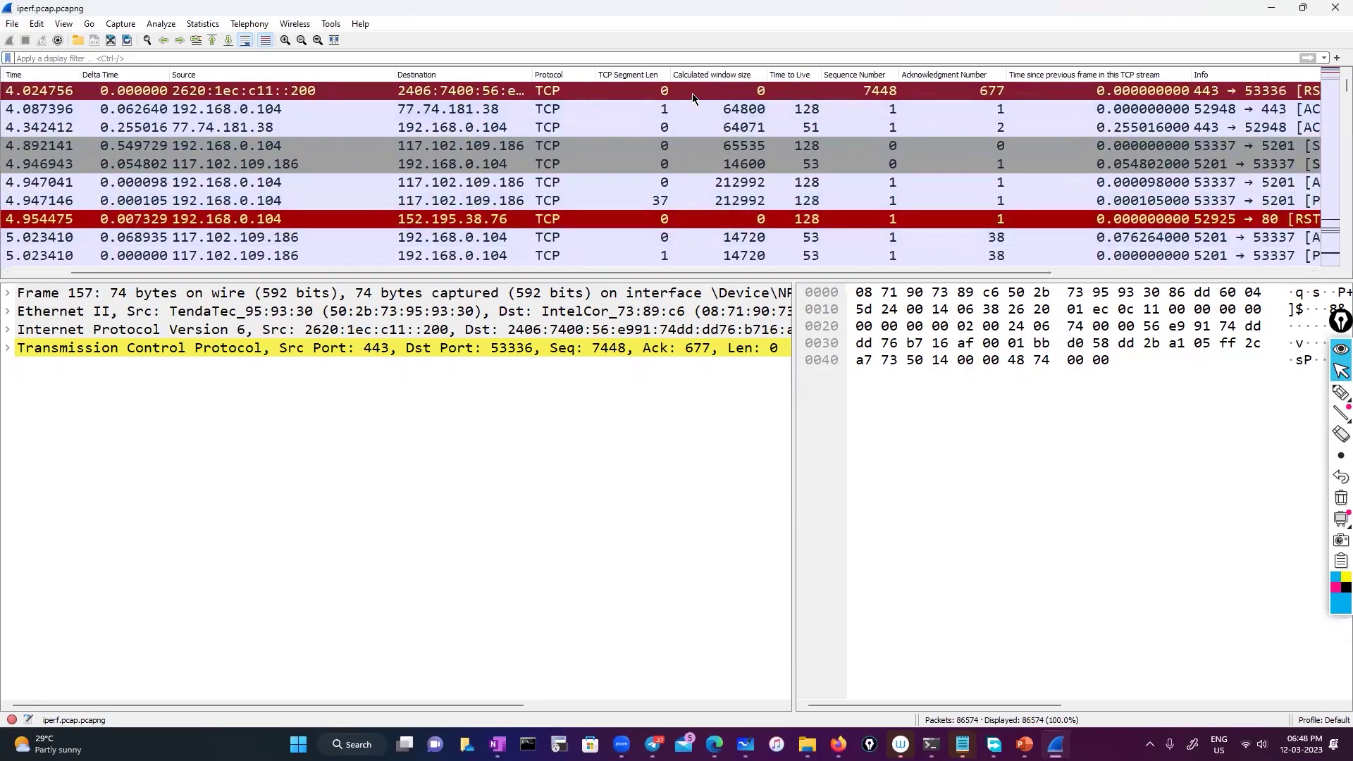
pyautogui.scroll(2, 745, 116)
pyautogui.scroll(-2, 744, 123)
pyautogui.scroll(1, 744, 127)
pyautogui.scroll(-1, 737, 130)
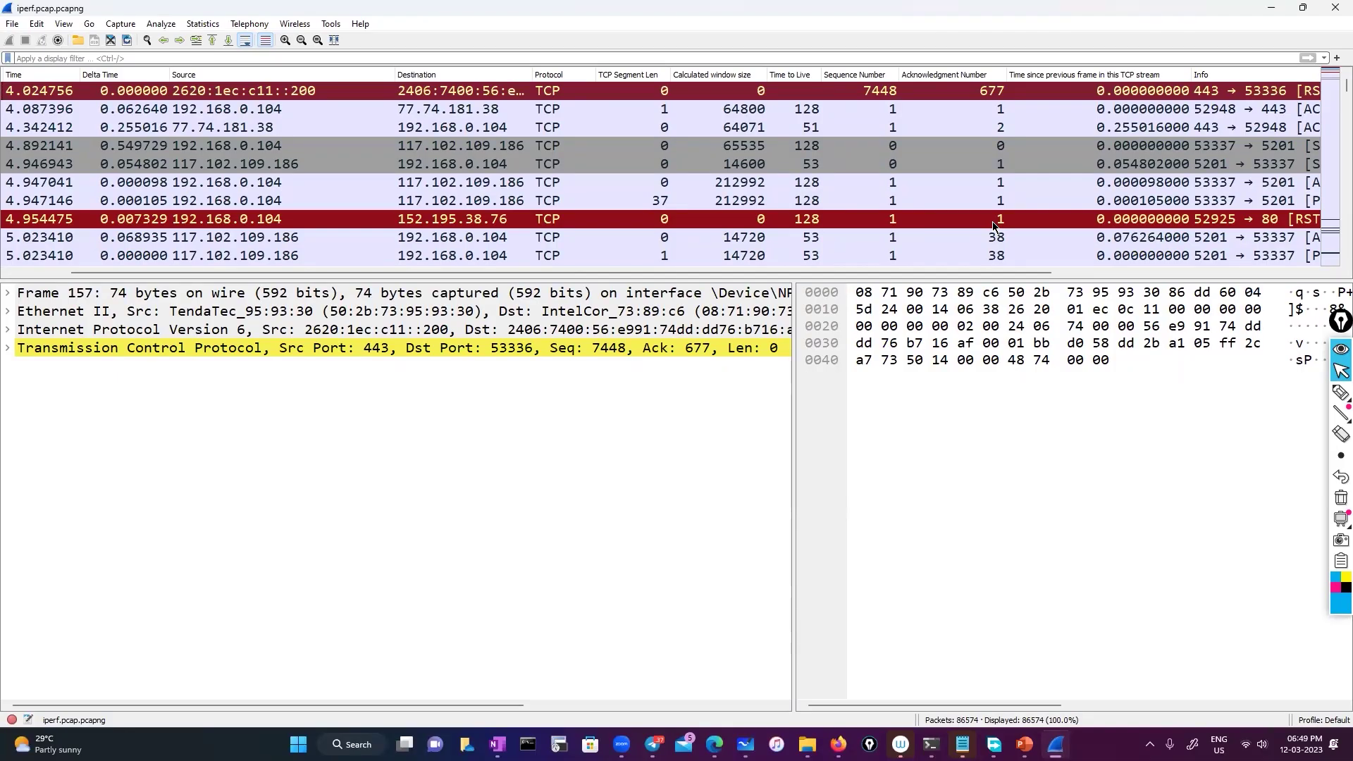
pyautogui.scroll(3, 682, 149)
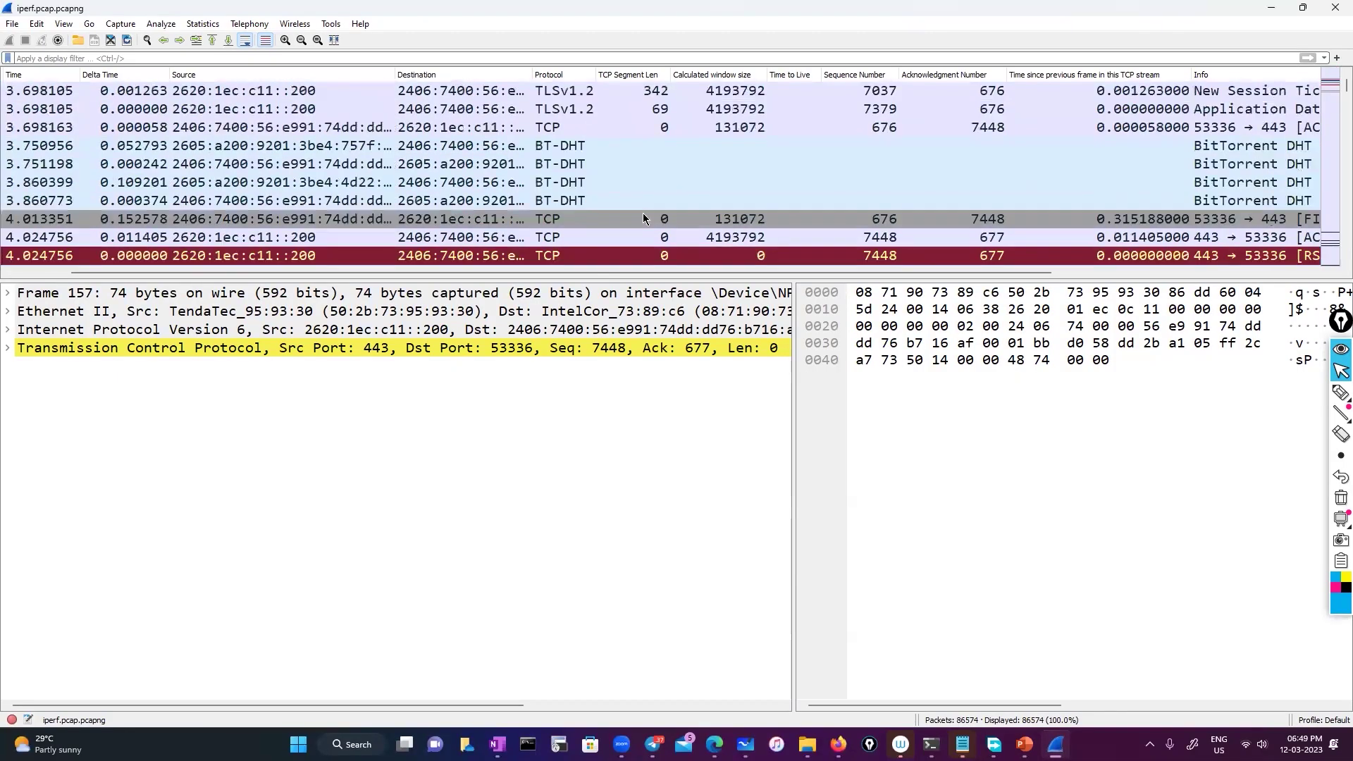
pyautogui.scroll(-8, 643, 217)
pyautogui.scroll(-15, 643, 217)
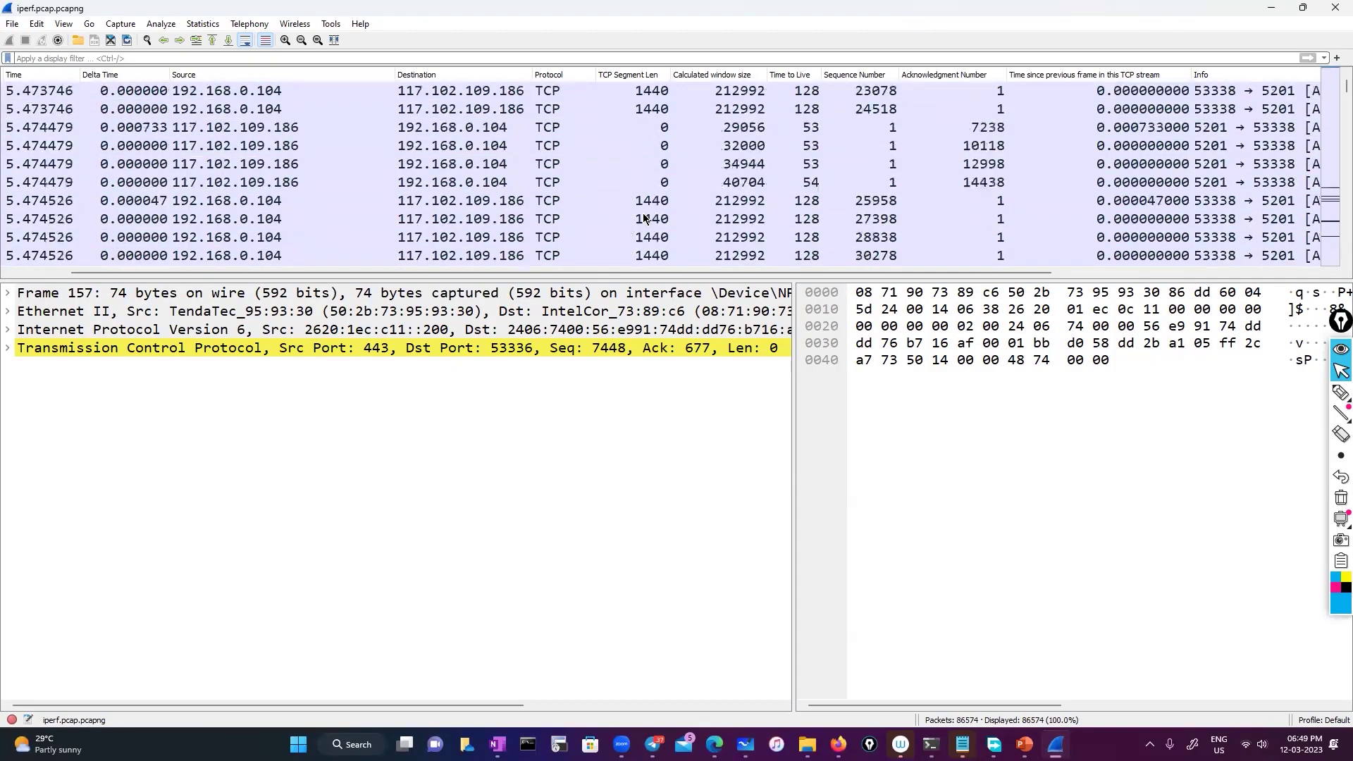
pyautogui.scroll(-20, 643, 218)
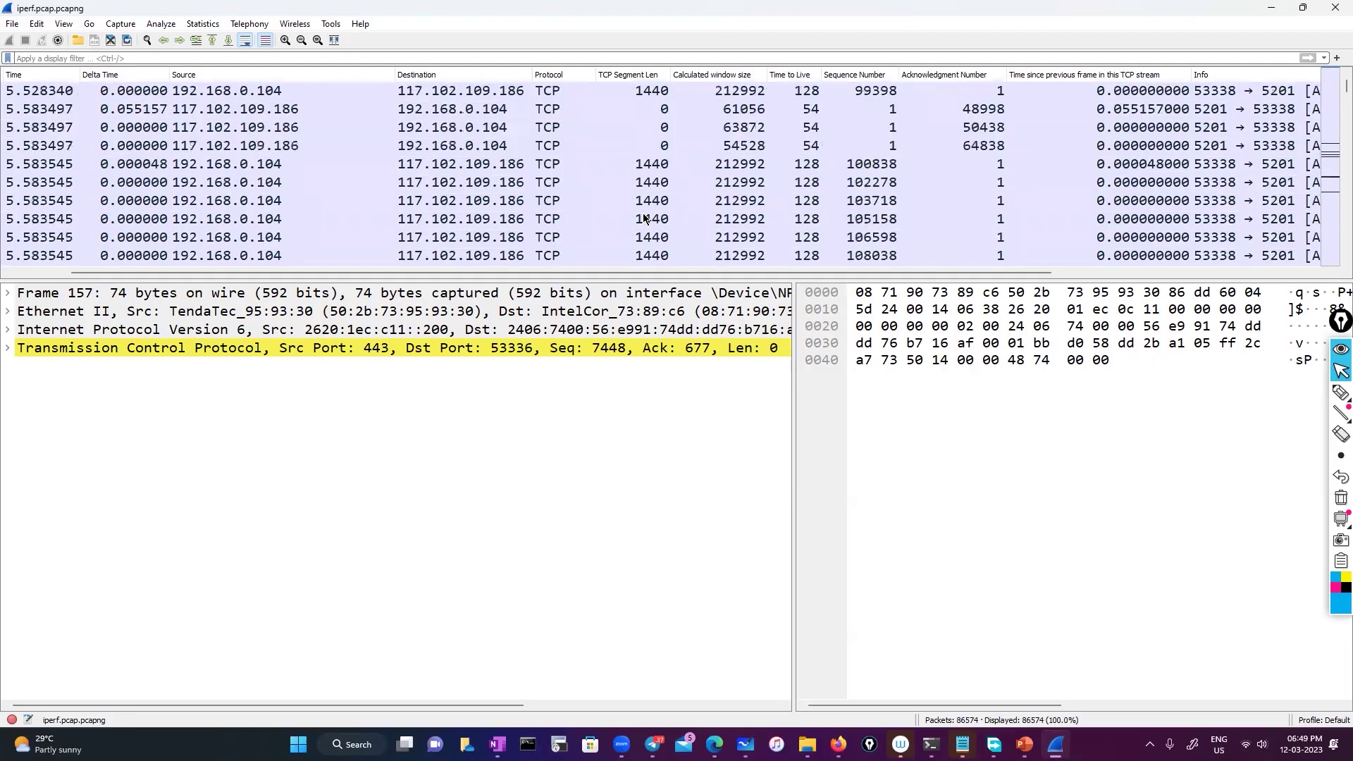
pyautogui.scroll(-5, 643, 218)
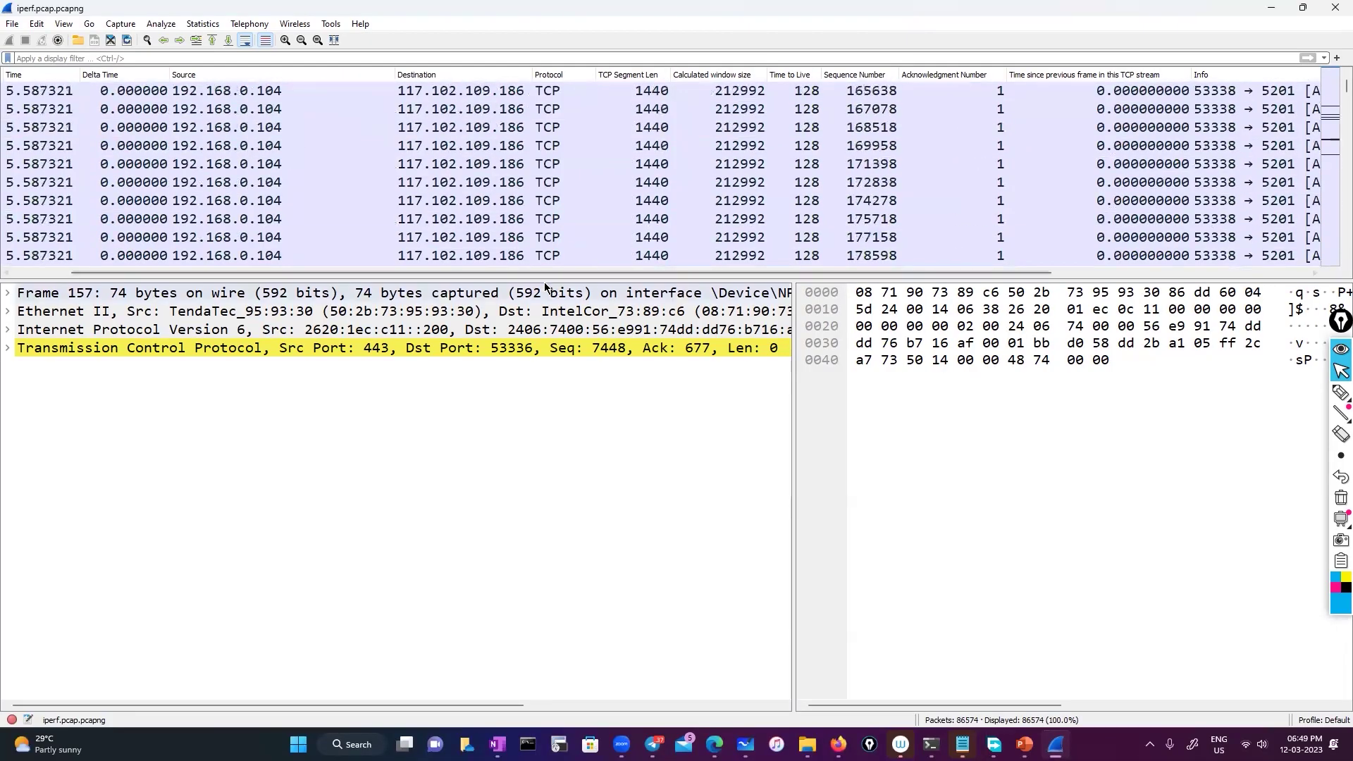
pyautogui.moveTo(408, 273); pyautogui.dragTo(348, 279)
pyautogui.scroll(4, 332, 220)
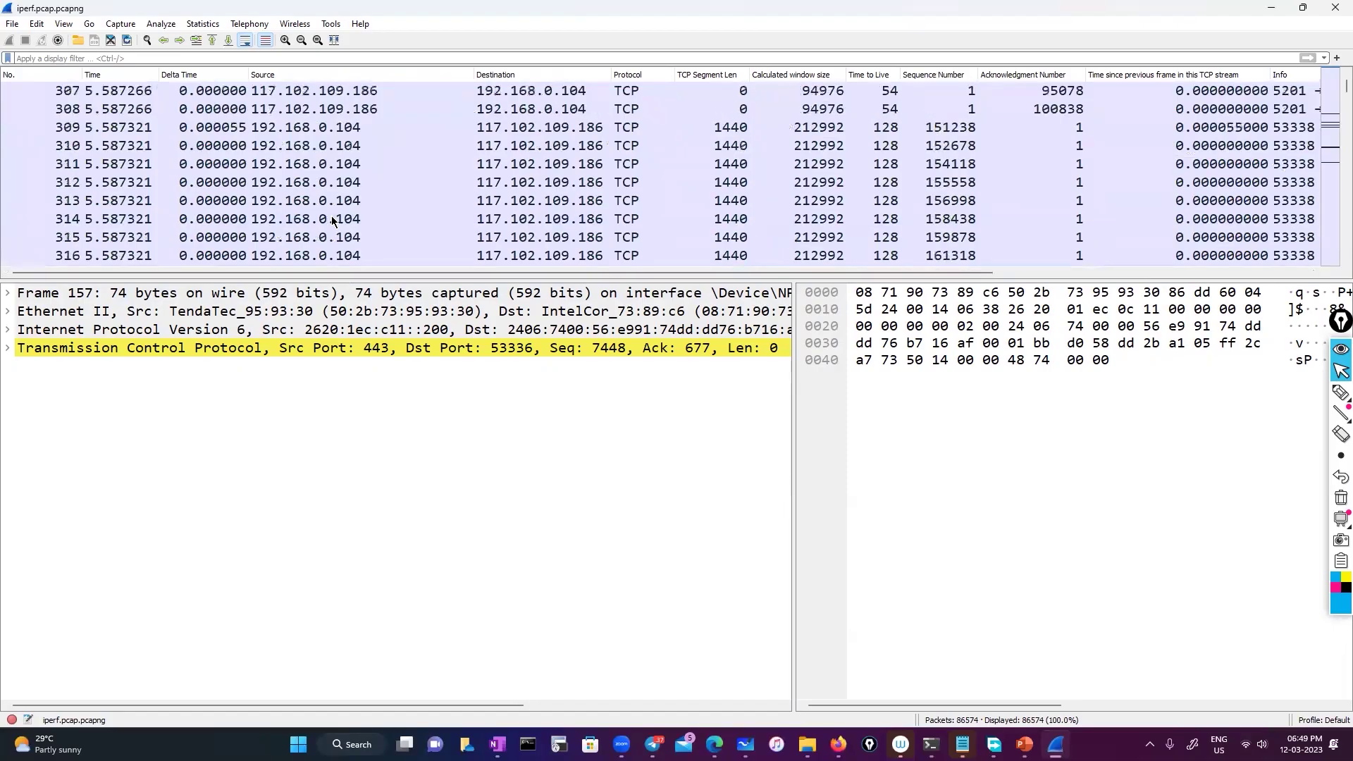
pyautogui.scroll(-20, 332, 220)
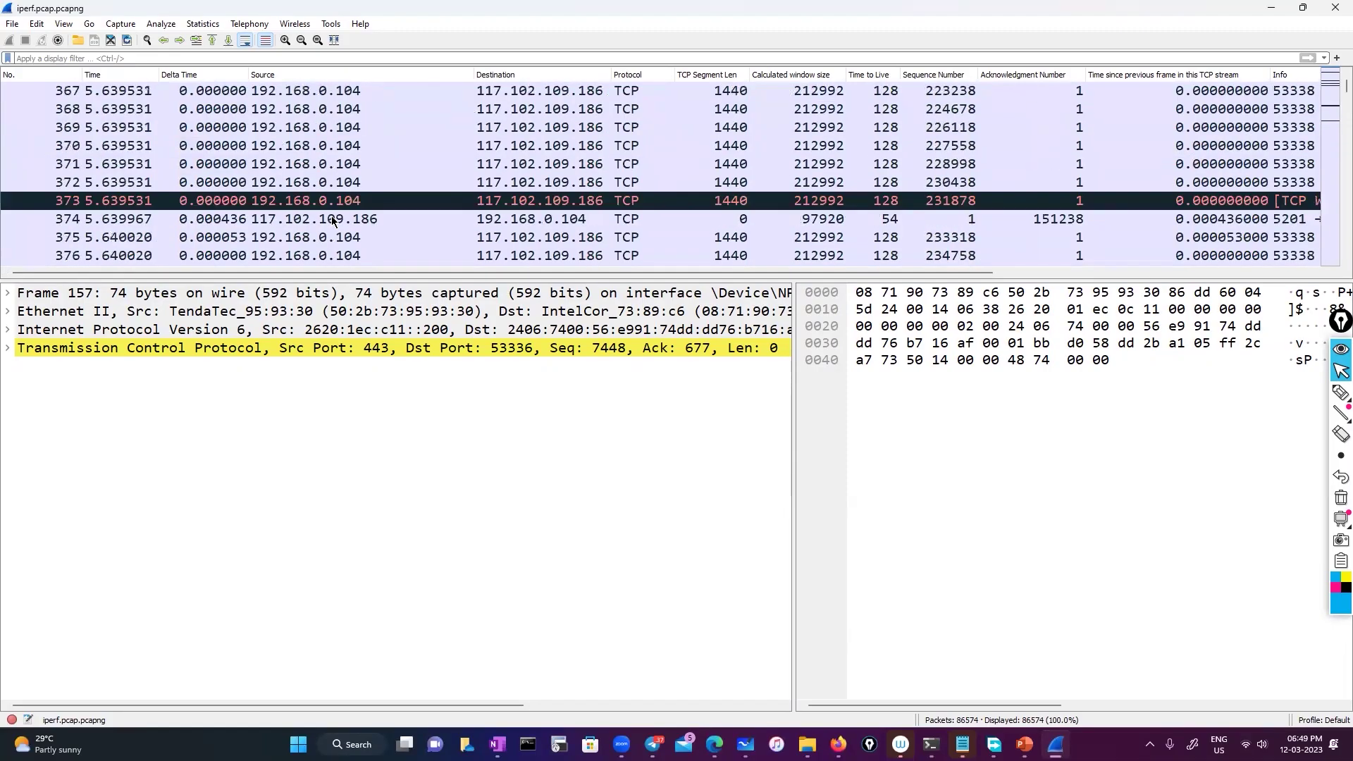
pyautogui.scroll(-2, 331, 220)
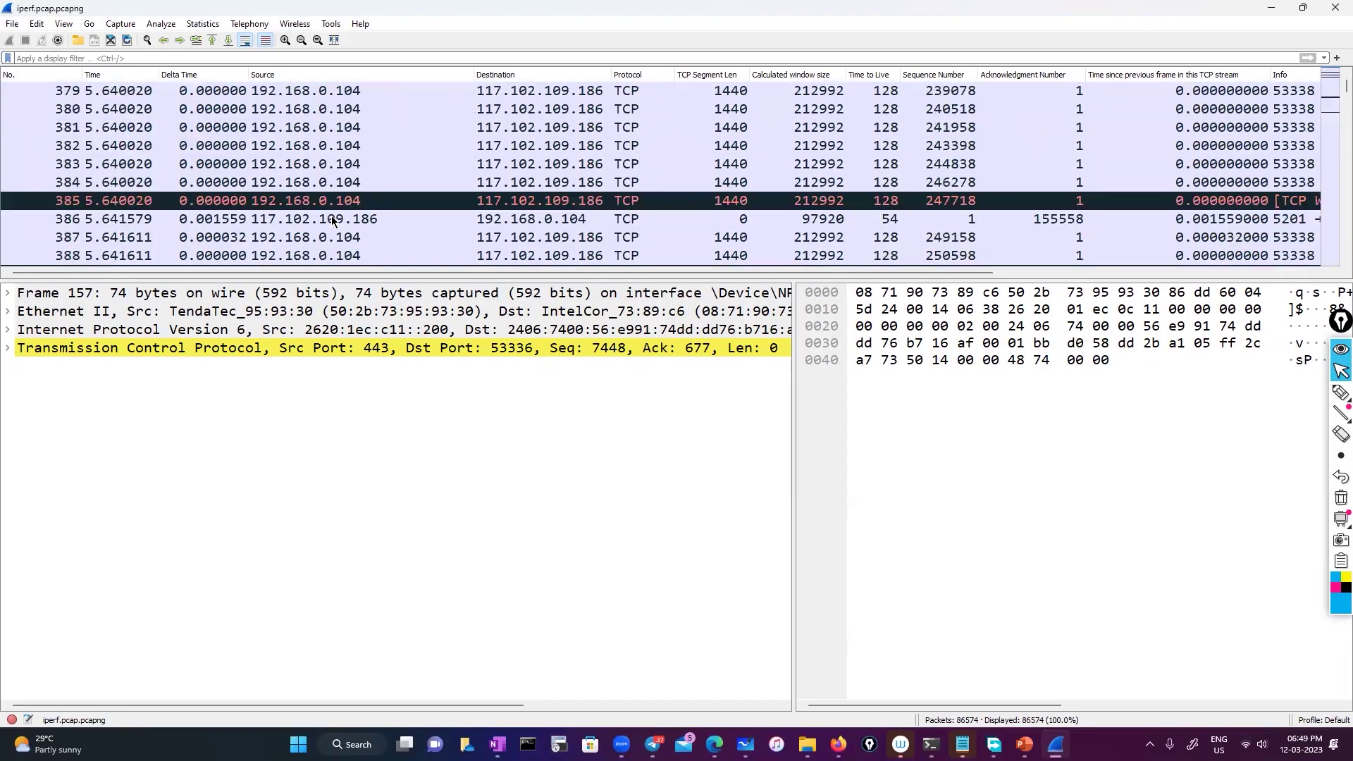
pyautogui.moveTo(342, 272); pyautogui.dragTo(643, 283)
pyautogui.moveTo(550, 282); pyautogui.dragTo(250, 274)
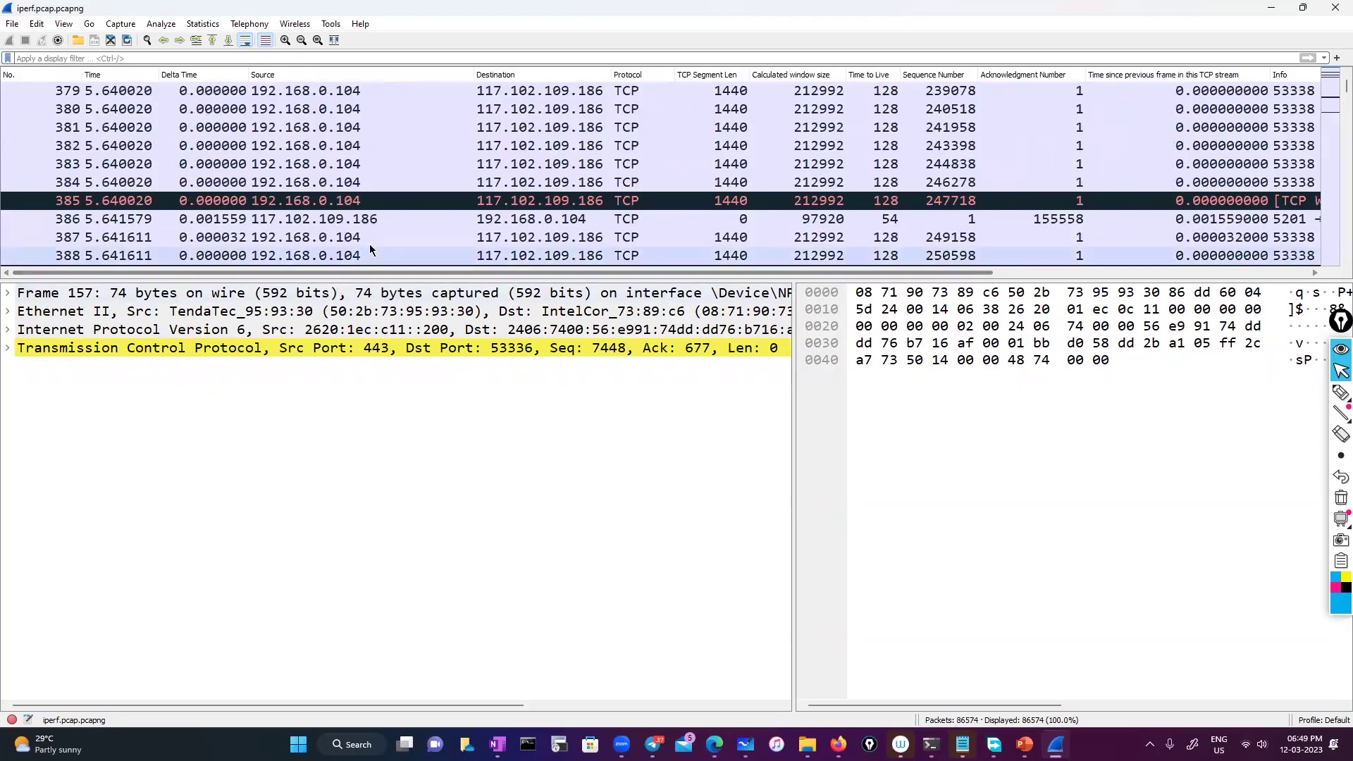
# Select packet 385, expand its Transmission Control Protocol details and check the packet's Info text.
pyautogui.click(378, 201)
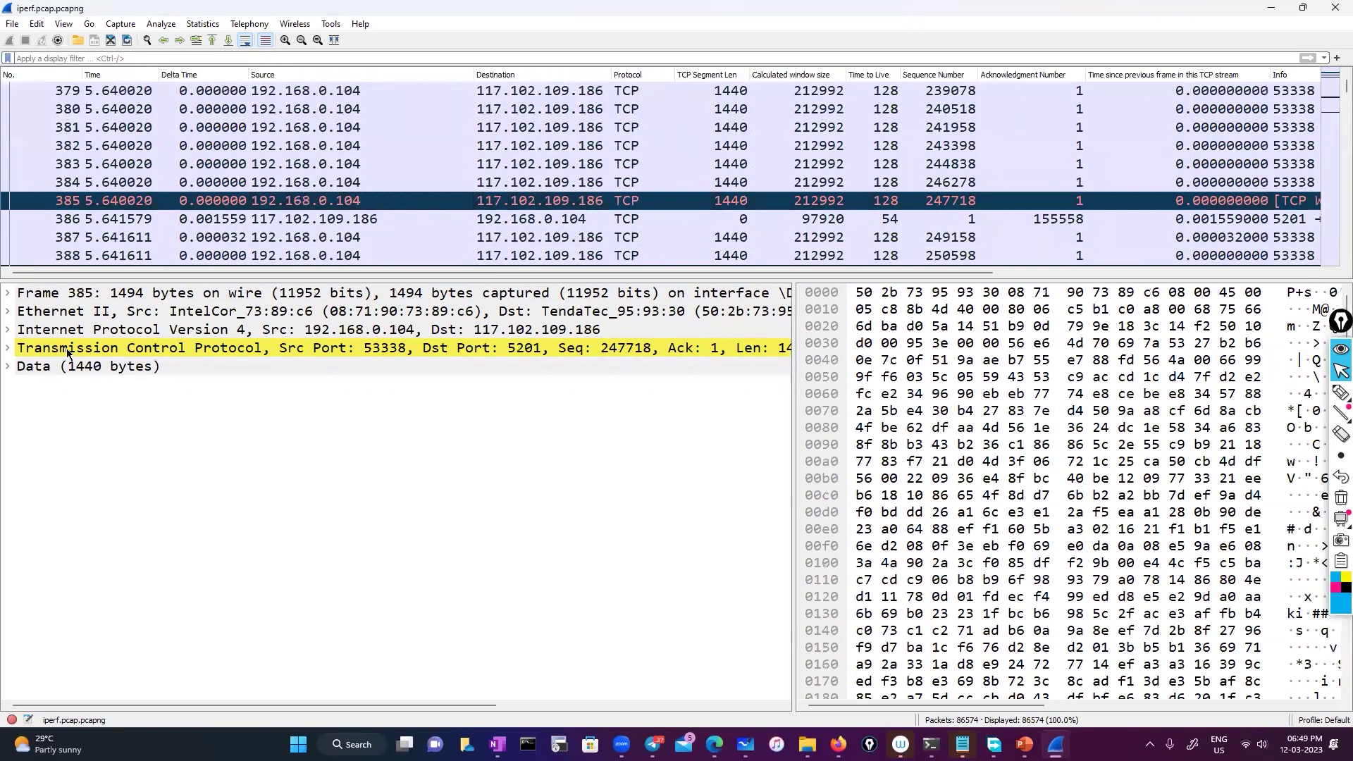
pyautogui.click(5, 350)
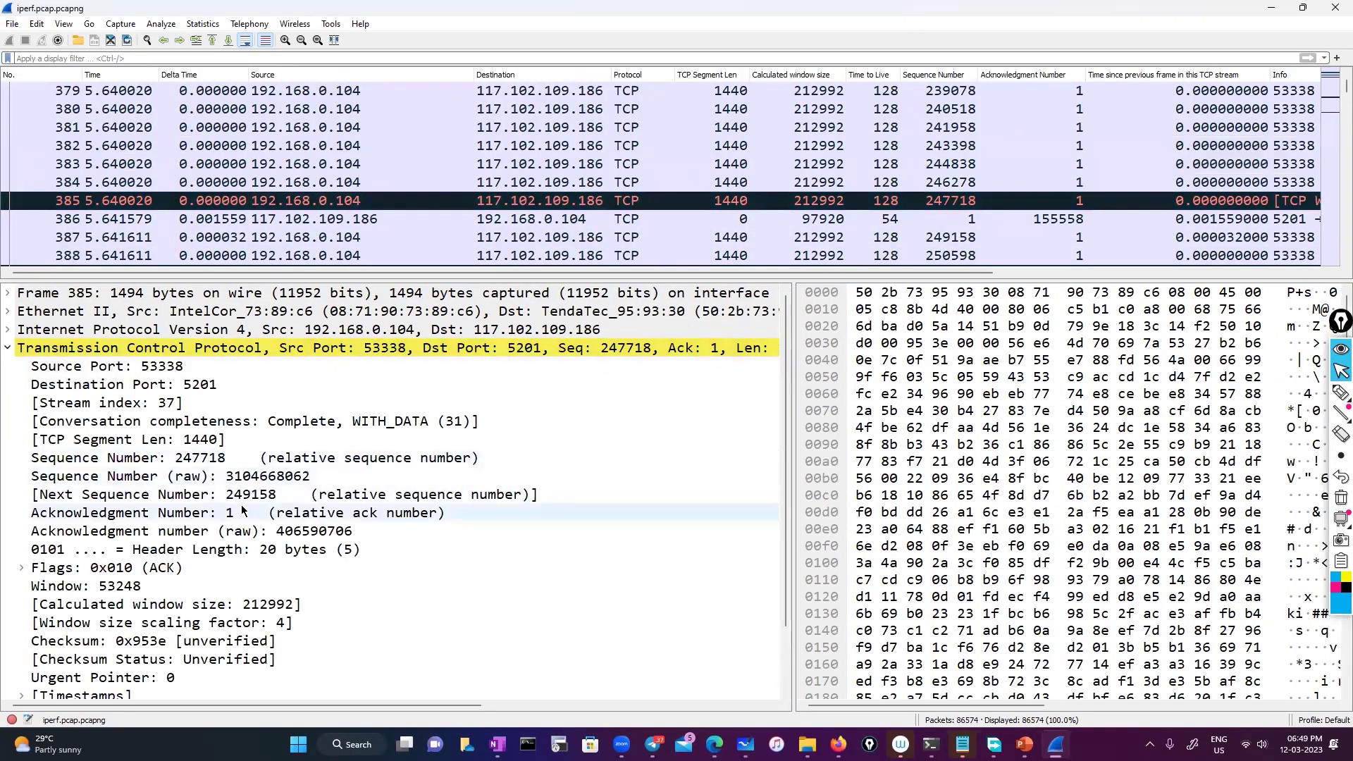
pyautogui.scroll(-2, 242, 509)
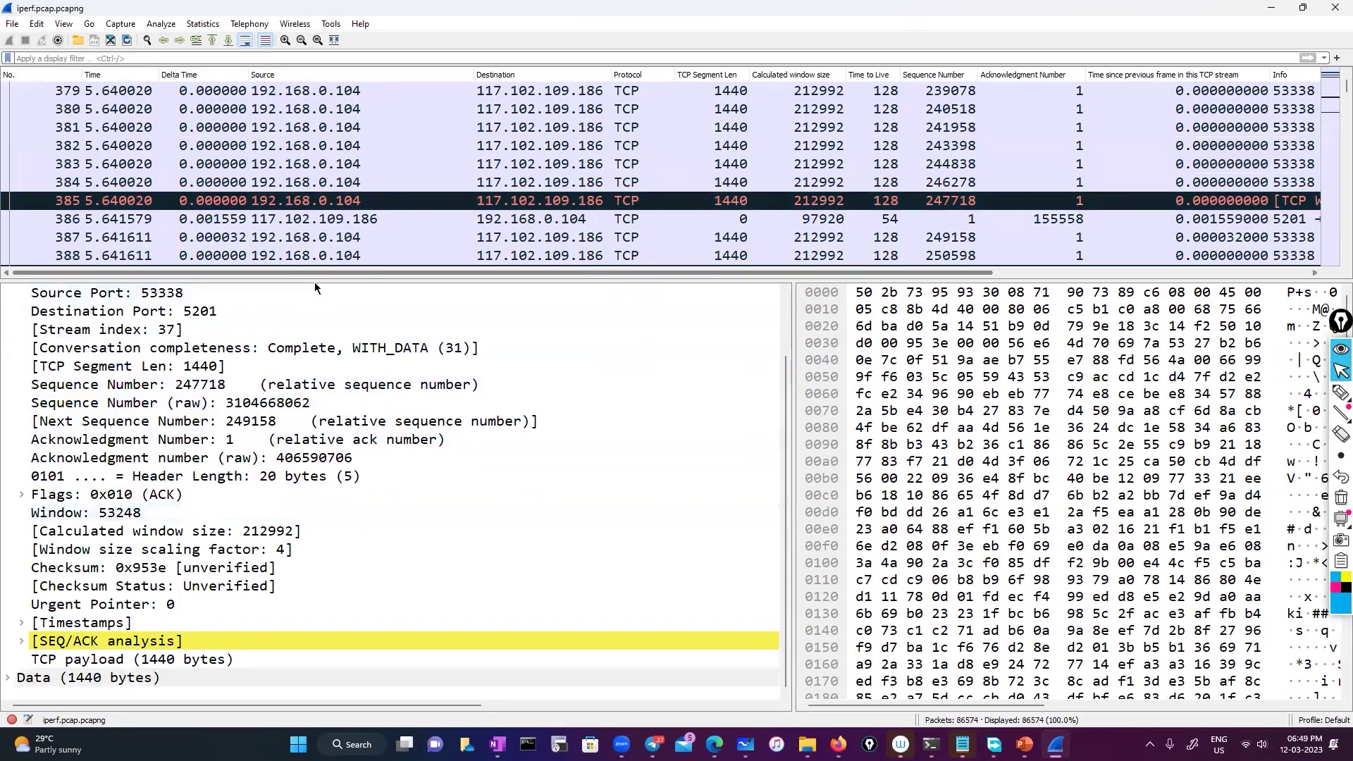
pyautogui.hscroll(3, 586, 273)
pyautogui.hscroll(3, 586, 273)
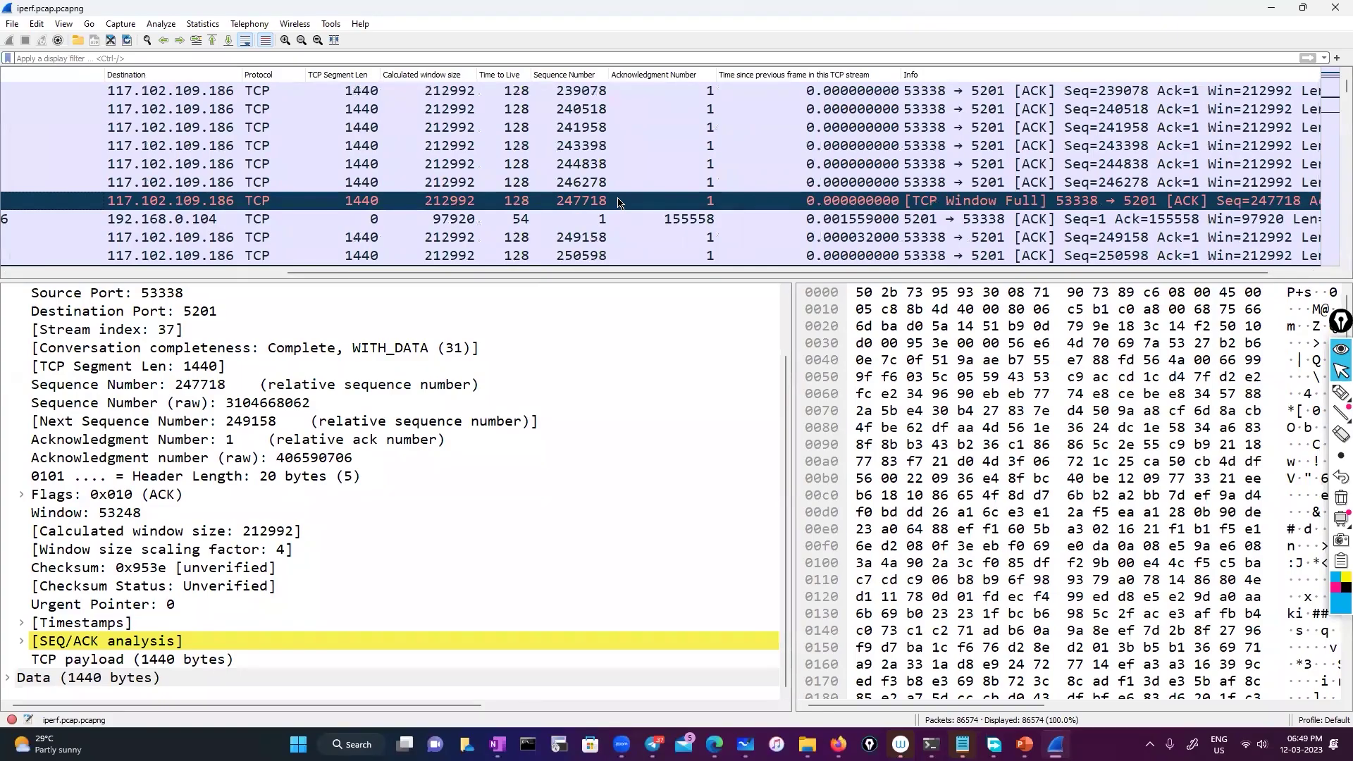
pyautogui.hscroll(-6, 326, 283)
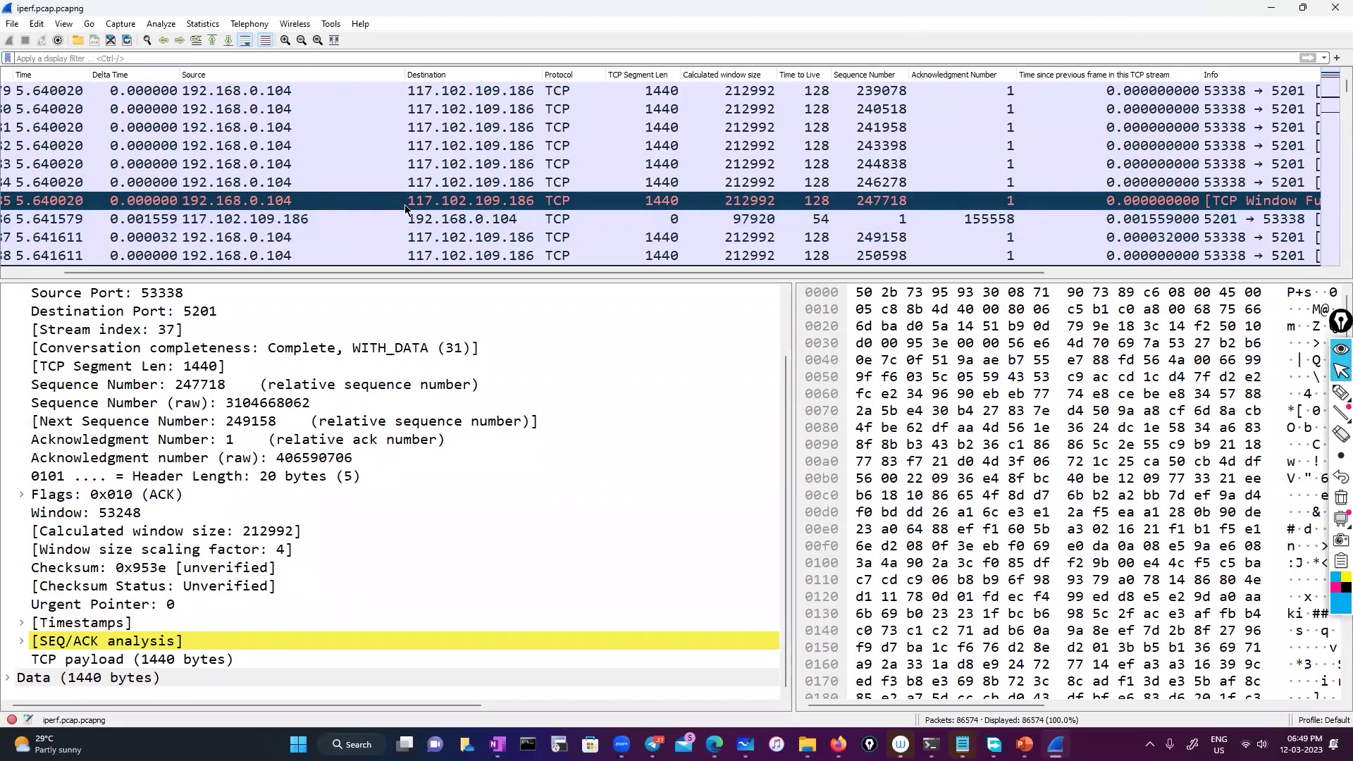
# Circle packet 385's source address with the pen and link it by a line to a circled "PC" label.
pyautogui.click(1340, 394)
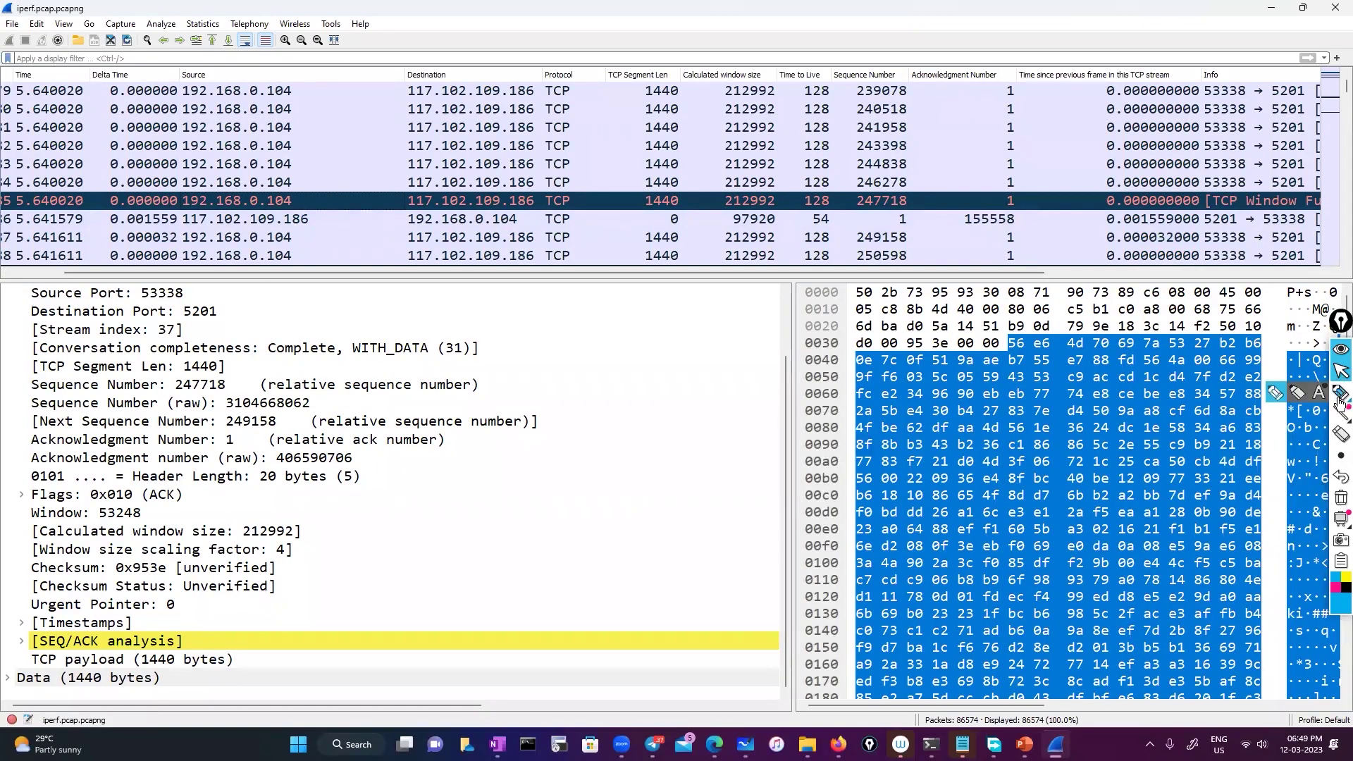
pyautogui.moveTo(281, 171)
pyautogui.mouseDown()
pyautogui.moveTo(262, 172)
pyautogui.moveTo(314, 183)
pyautogui.moveTo(299, 172)
pyautogui.moveTo(353, 109)
pyautogui.moveTo(346, 126)
pyautogui.mouseUp()
pyautogui.moveTo(365, 115); pyautogui.dragTo(371, 123)
pyautogui.moveTo(330, 107); pyautogui.dragTo(347, 109)
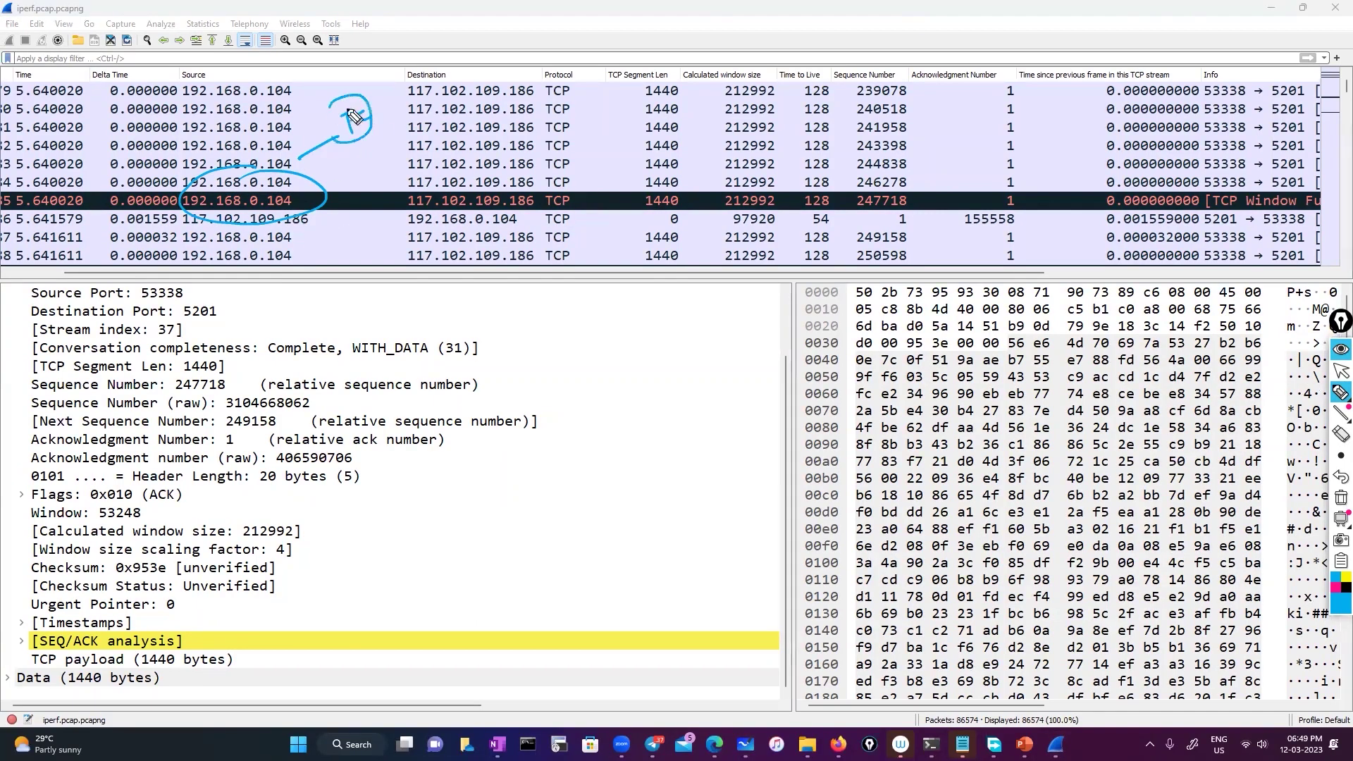
# Circle packet 385's destination address, calculated window size, sequence number and the start of its TCP Window Full info.
pyautogui.moveTo(428, 173)
pyautogui.mouseDown()
pyautogui.moveTo(412, 237)
pyautogui.moveTo(431, 172)
pyautogui.mouseUp()
pyautogui.moveTo(707, 190)
pyautogui.mouseDown()
pyautogui.moveTo(702, 210)
pyautogui.moveTo(711, 185)
pyautogui.mouseUp()
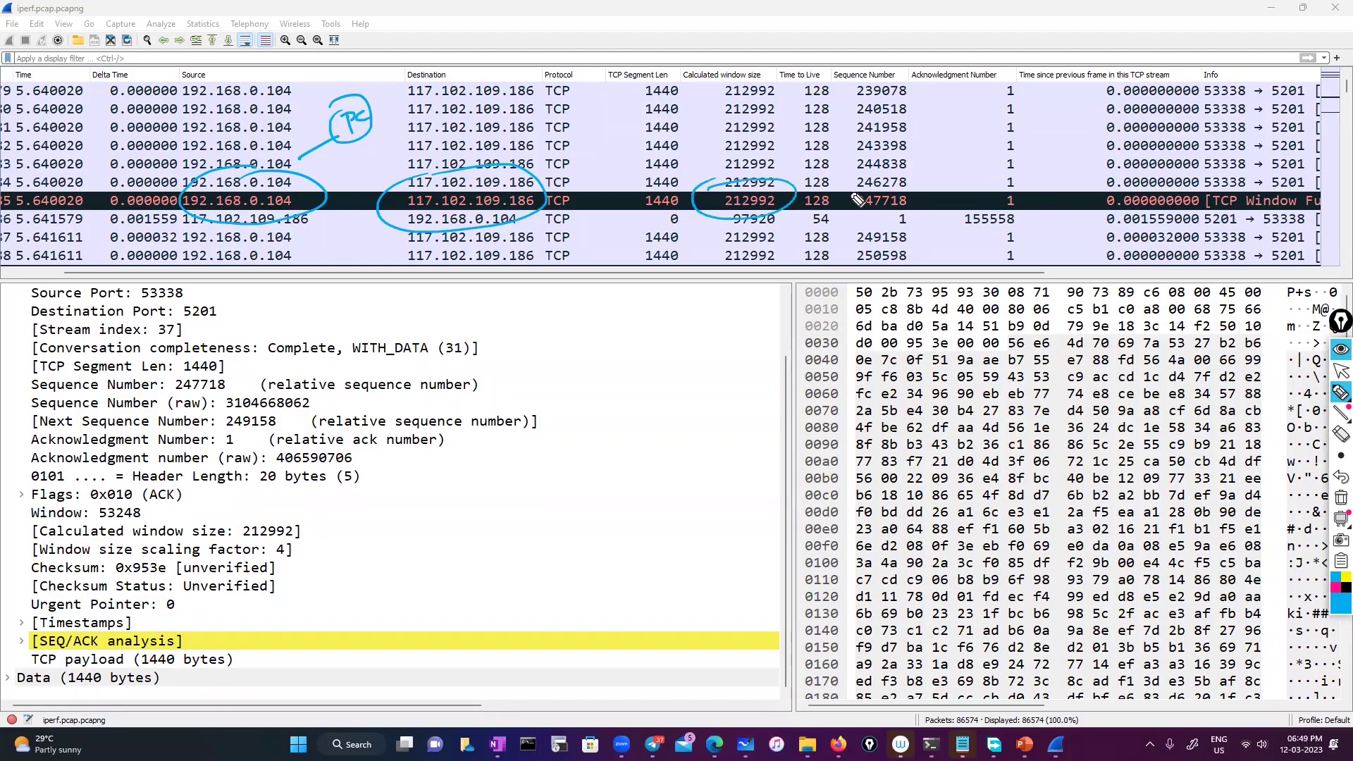
pyautogui.moveTo(838, 185)
pyautogui.mouseDown()
pyautogui.moveTo(895, 178)
pyautogui.moveTo(919, 201)
pyautogui.mouseUp()
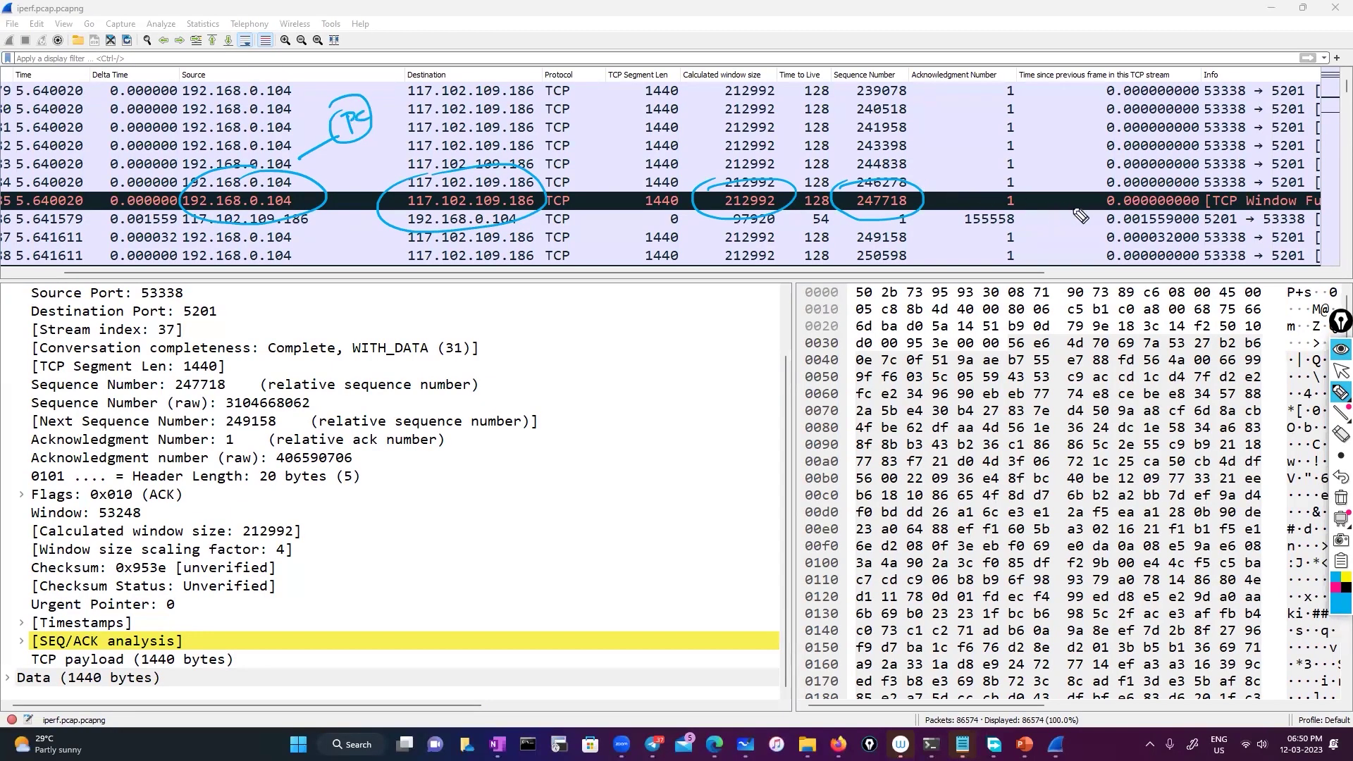
pyautogui.moveTo(1084, 201)
pyautogui.mouseDown()
pyautogui.moveTo(1223, 196)
pyautogui.moveTo(1283, 224)
pyautogui.moveTo(1085, 215)
pyautogui.mouseUp()
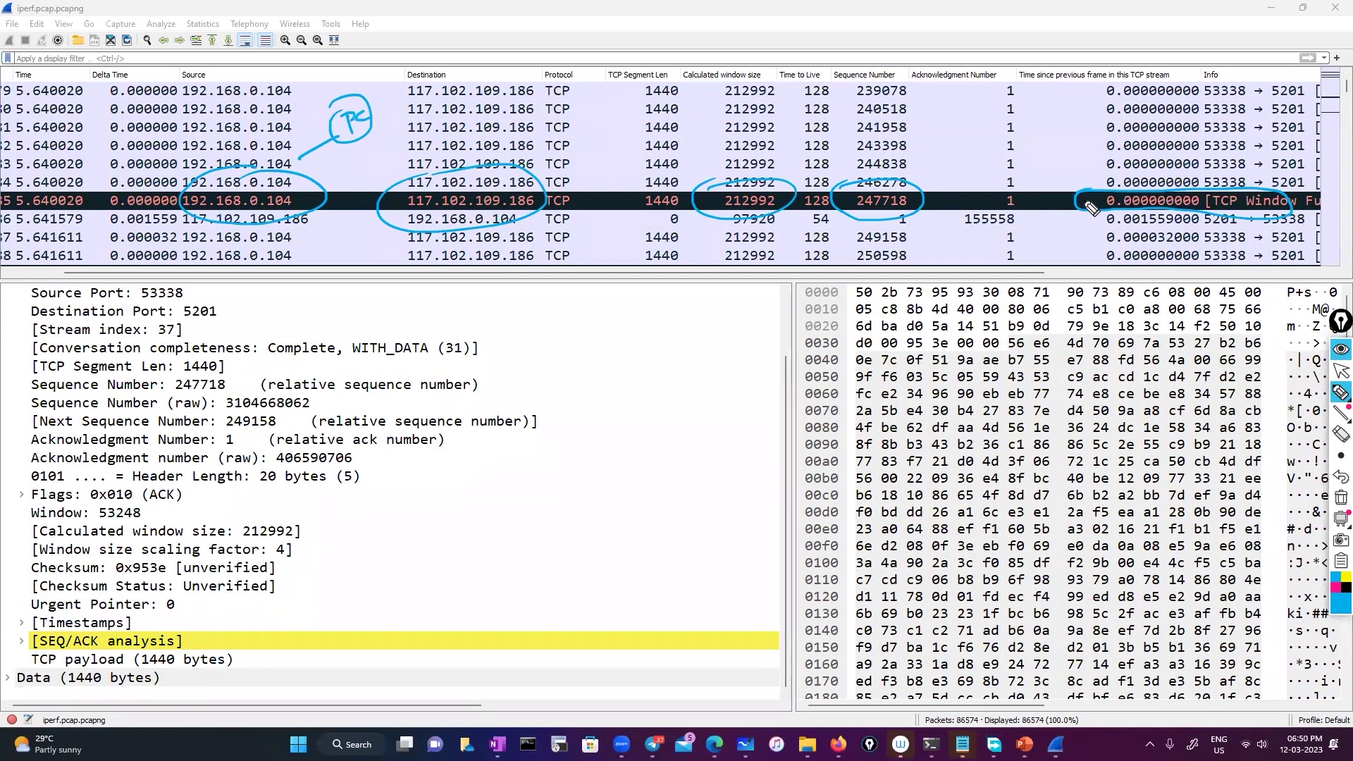
# Expand packet 385's SEQ/ACK analysis, TCP Analysis Flags and Expert Info, and bring the full Info column into view.
pyautogui.click(1340, 370)
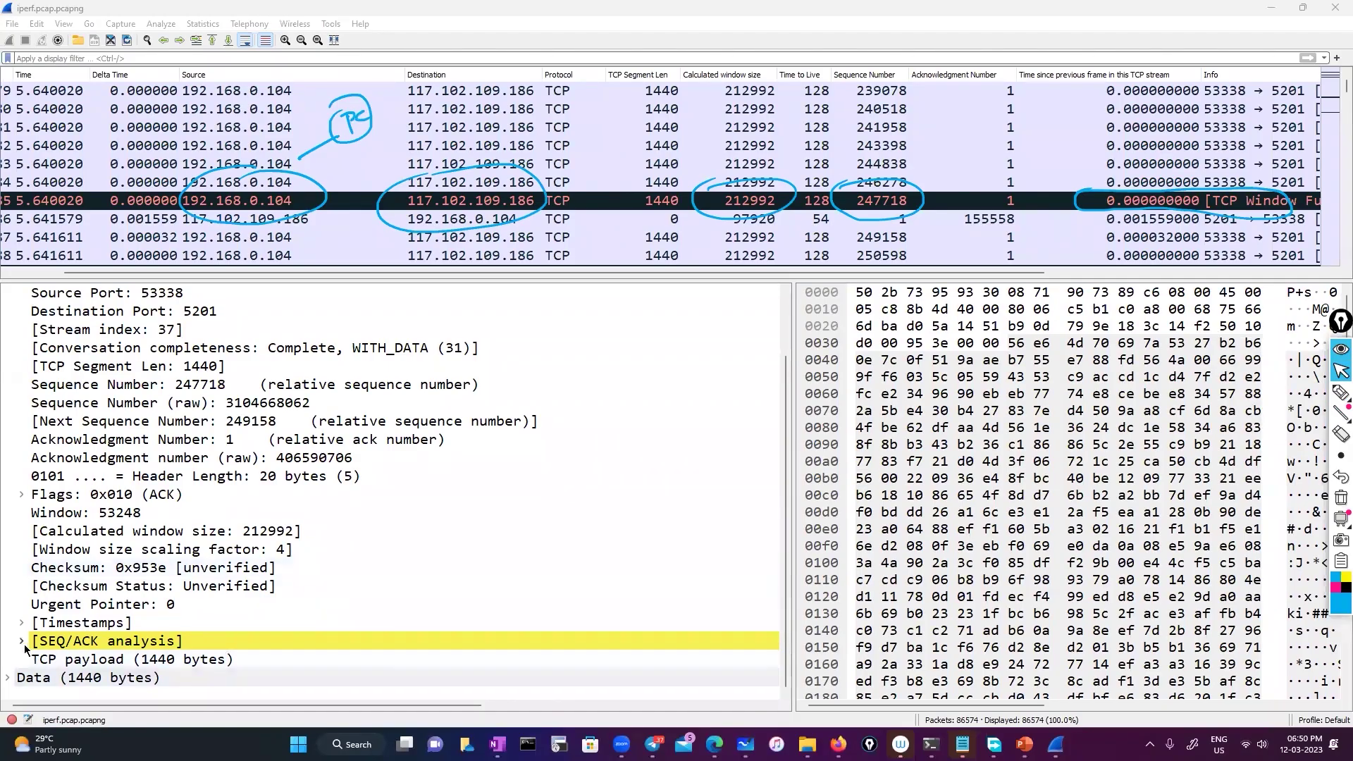
pyautogui.doubleClick(239, 640)
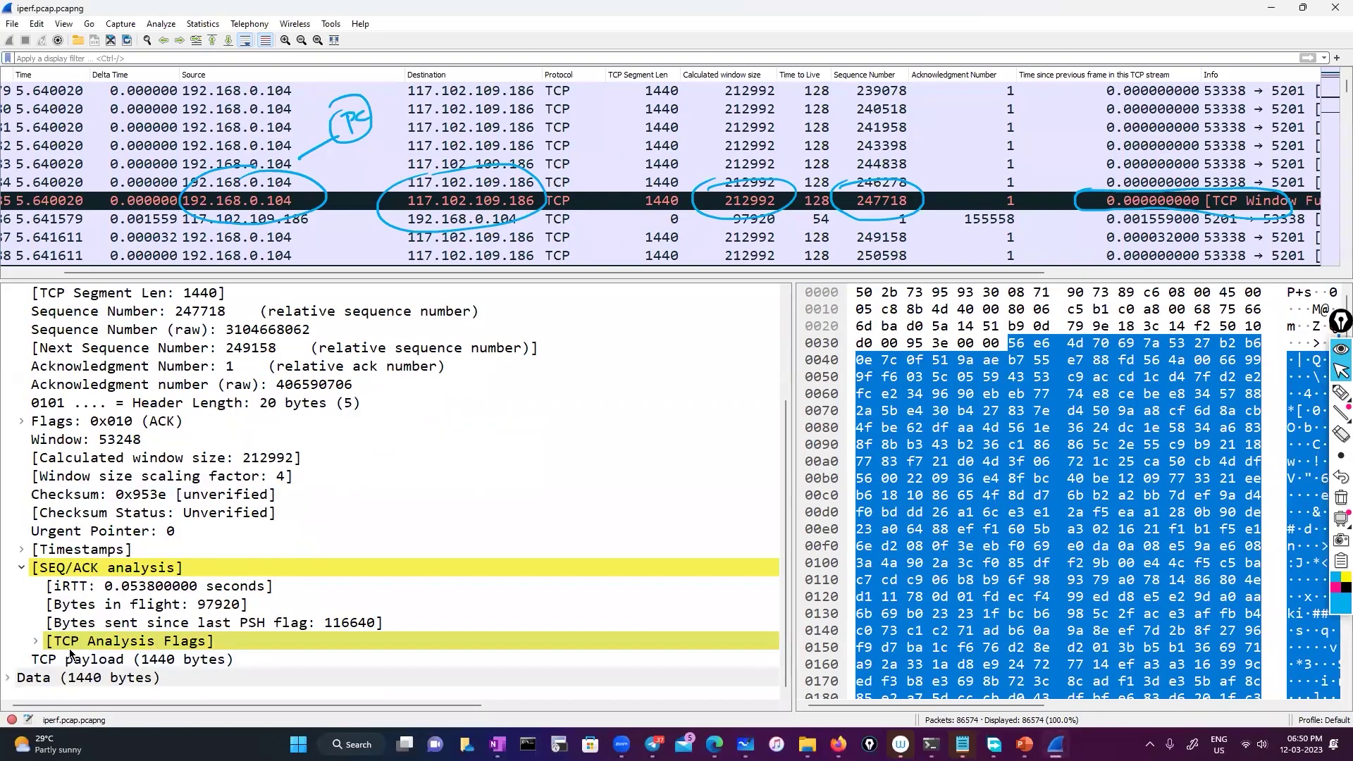
pyautogui.click(35, 641)
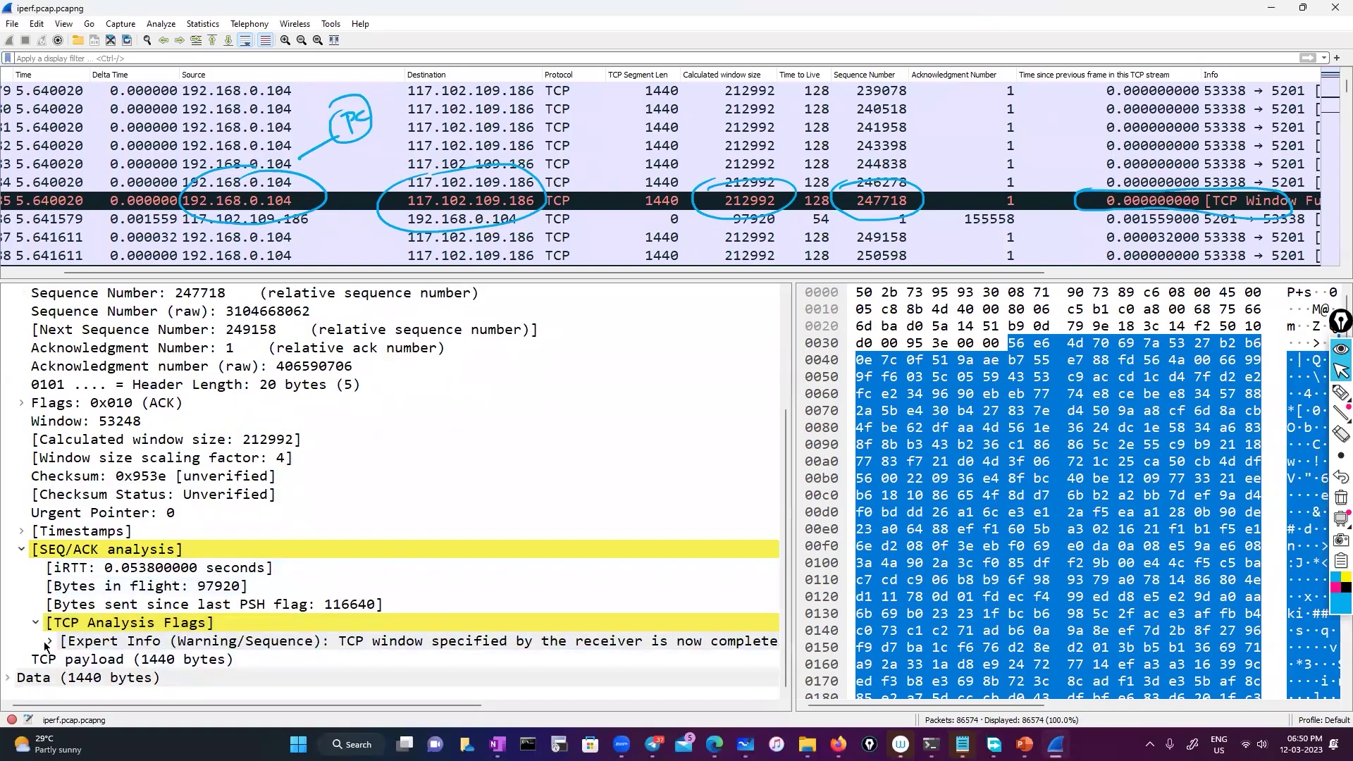
pyautogui.click(47, 642)
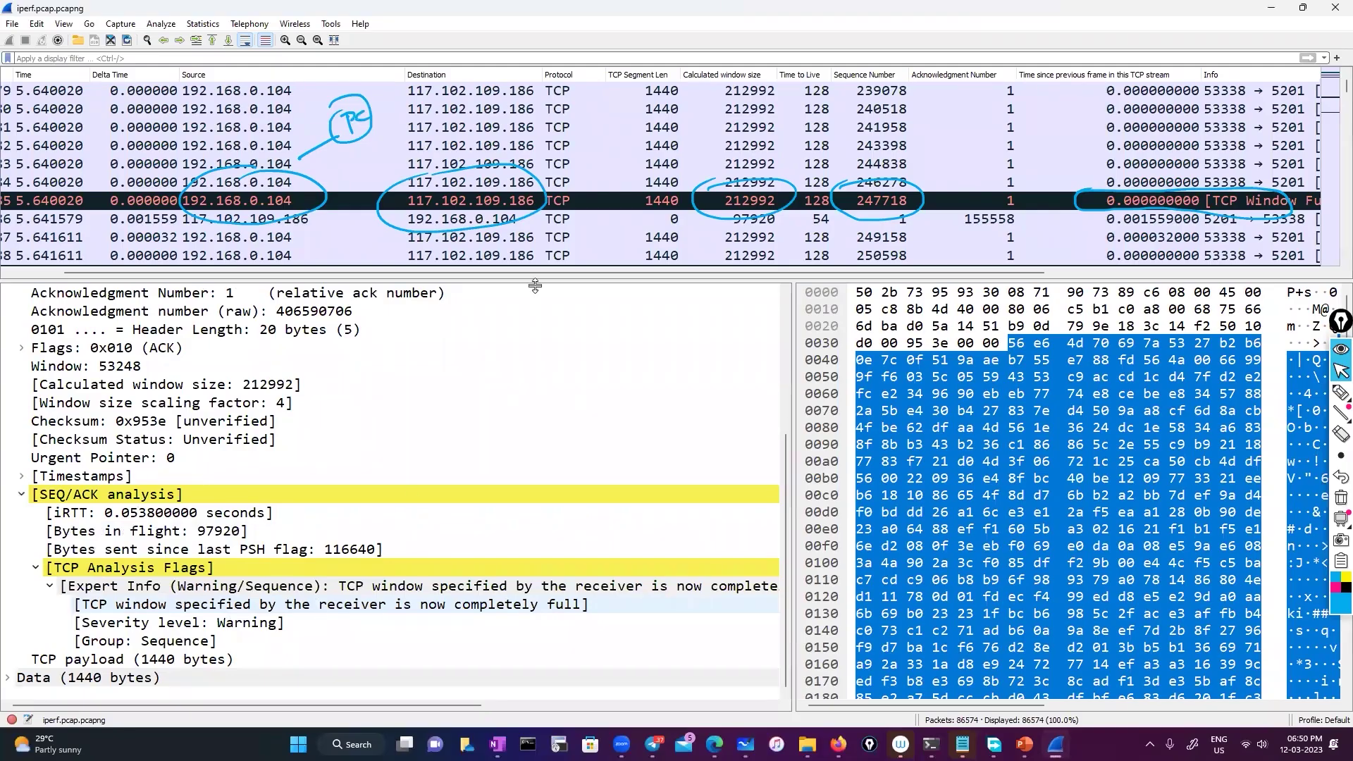
pyautogui.hscroll(2, 514, 271)
pyautogui.hscroll(5, 717, 283)
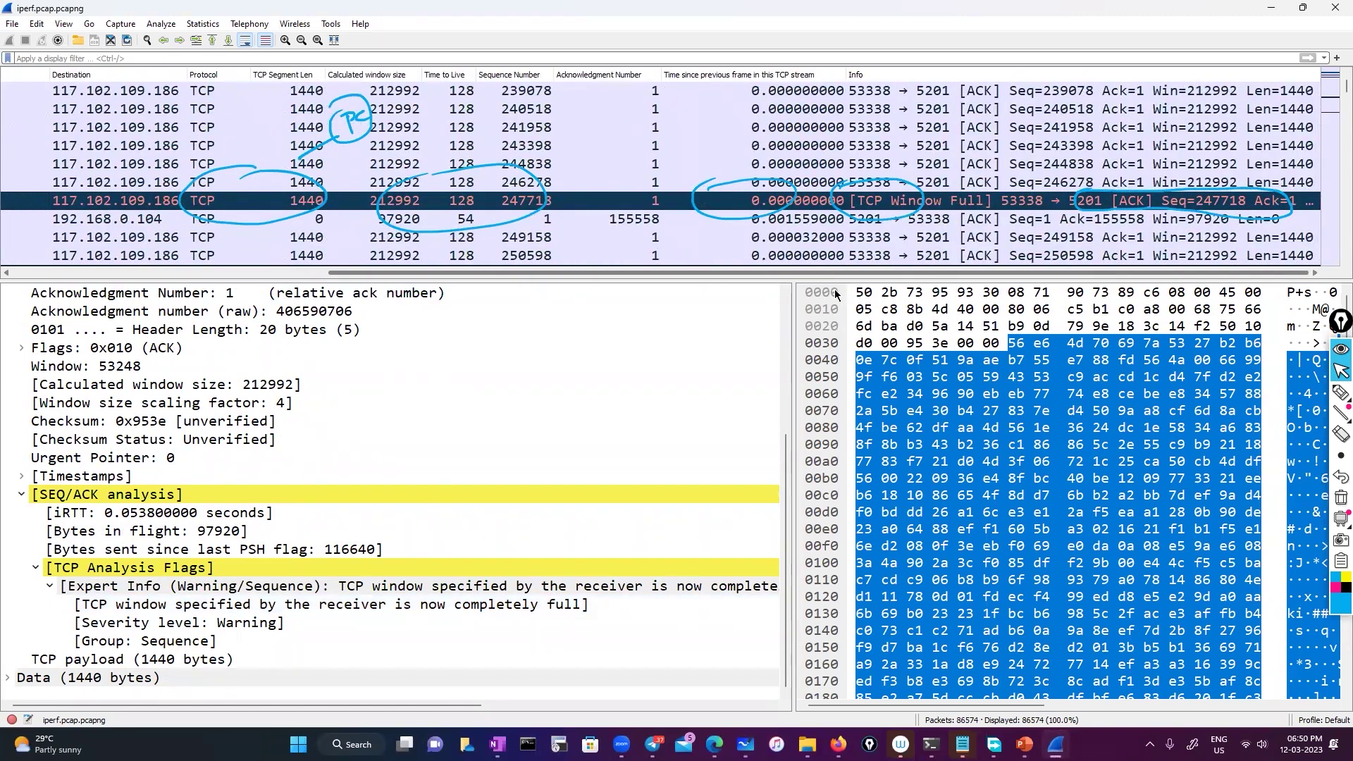
# Bring packet 385's source and destination columns into view and select the expert message that the receiver's TCP window is completely full.
pyautogui.hscroll(-5, 651, 289)
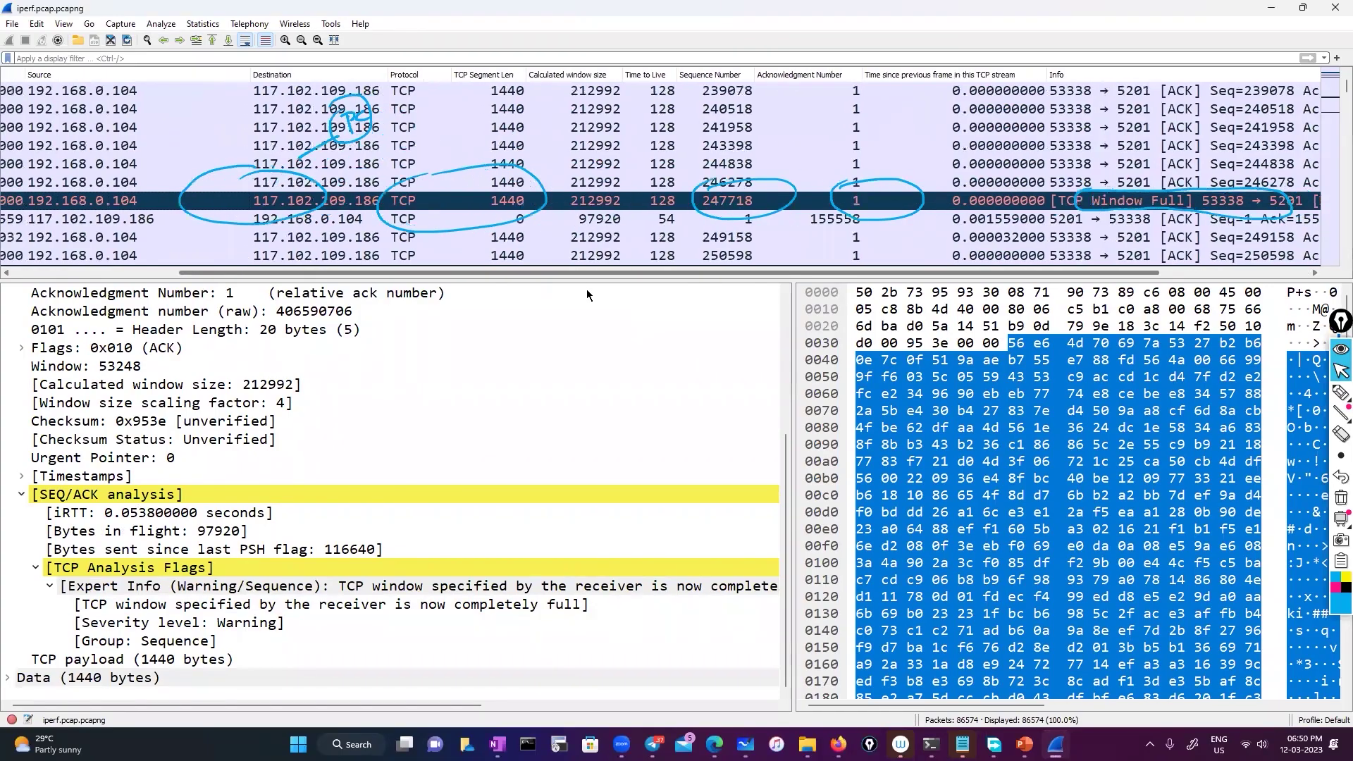
pyautogui.hscroll(-1, 537, 289)
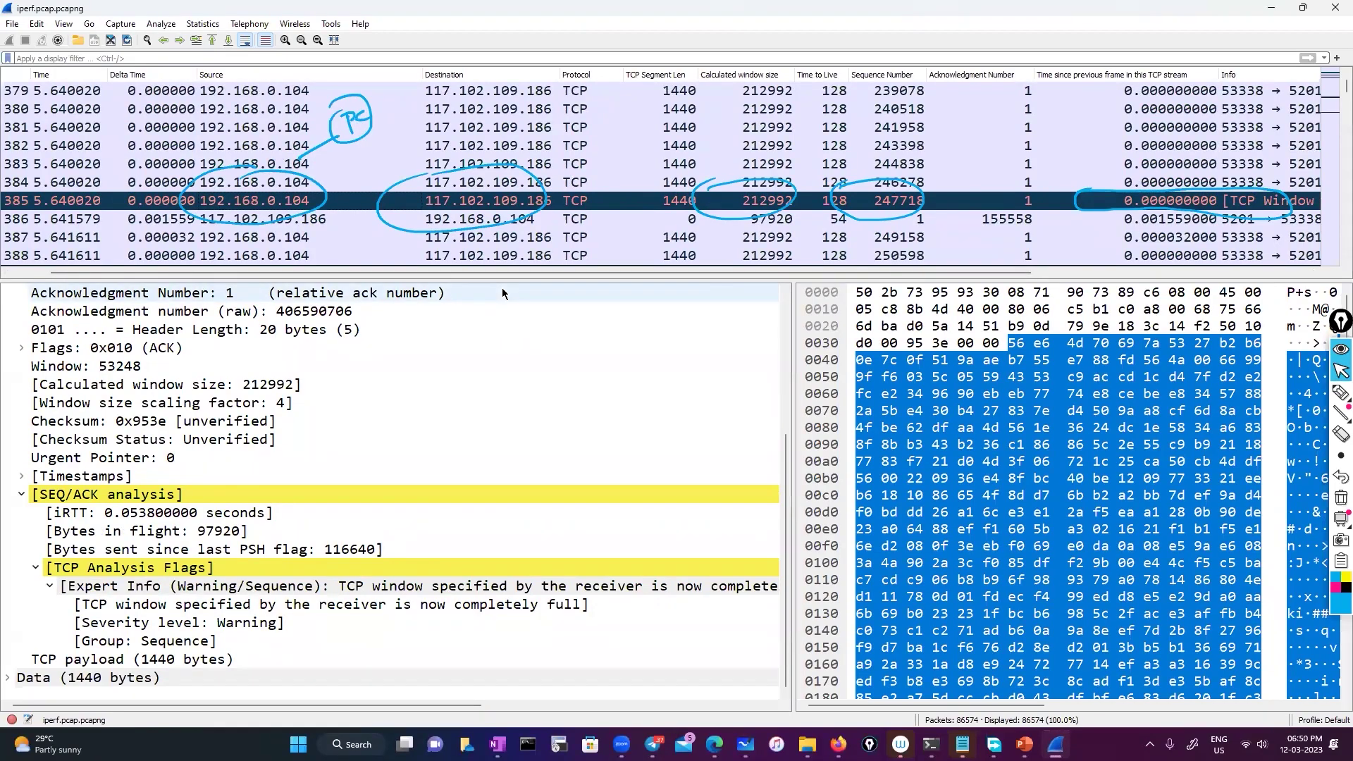
pyautogui.click(231, 607)
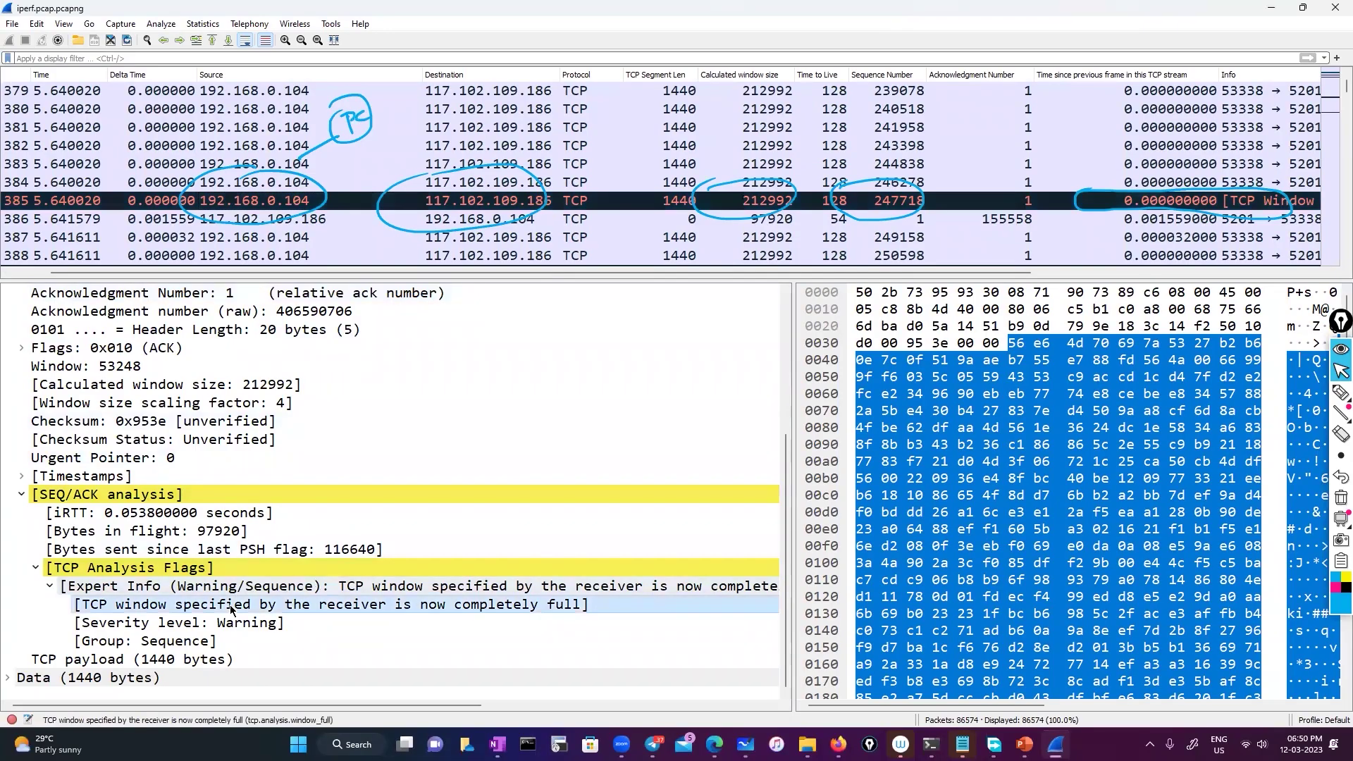
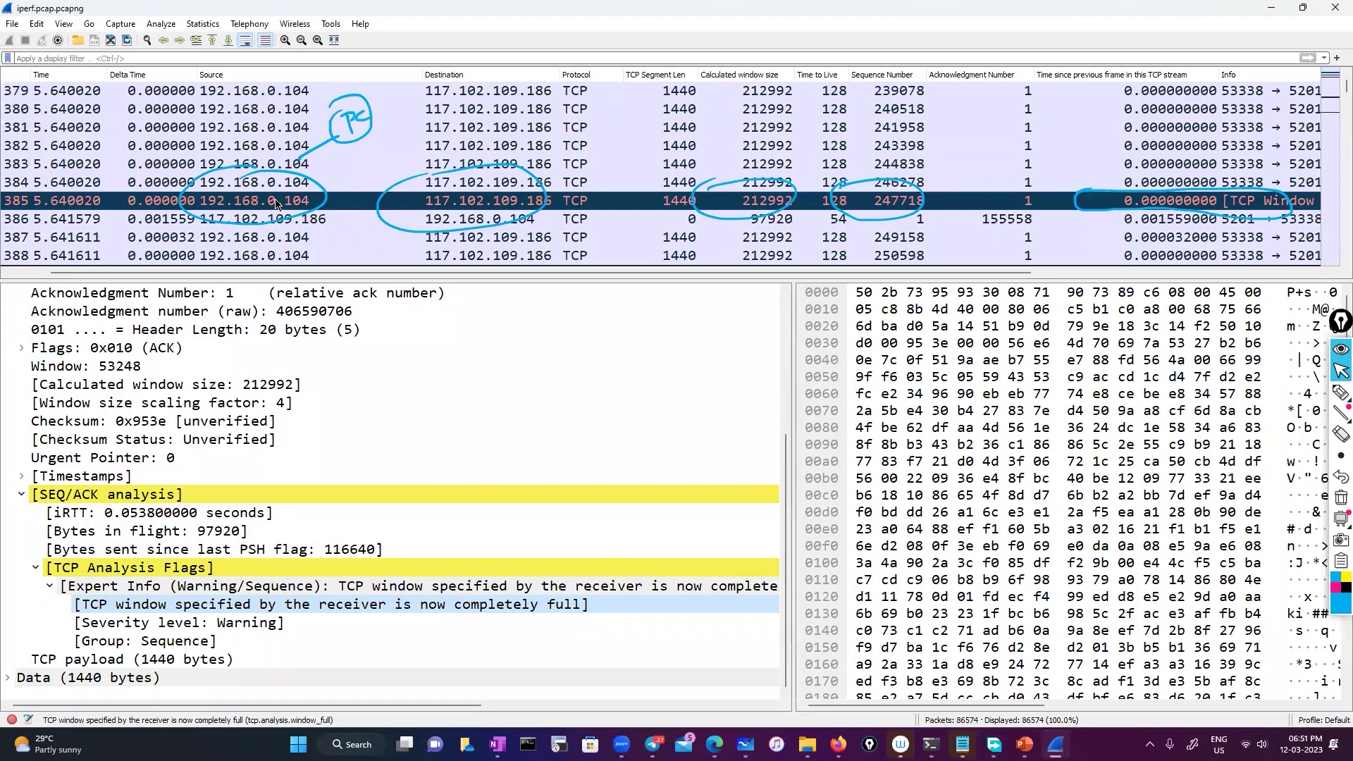
pyautogui.click(1333, 394)
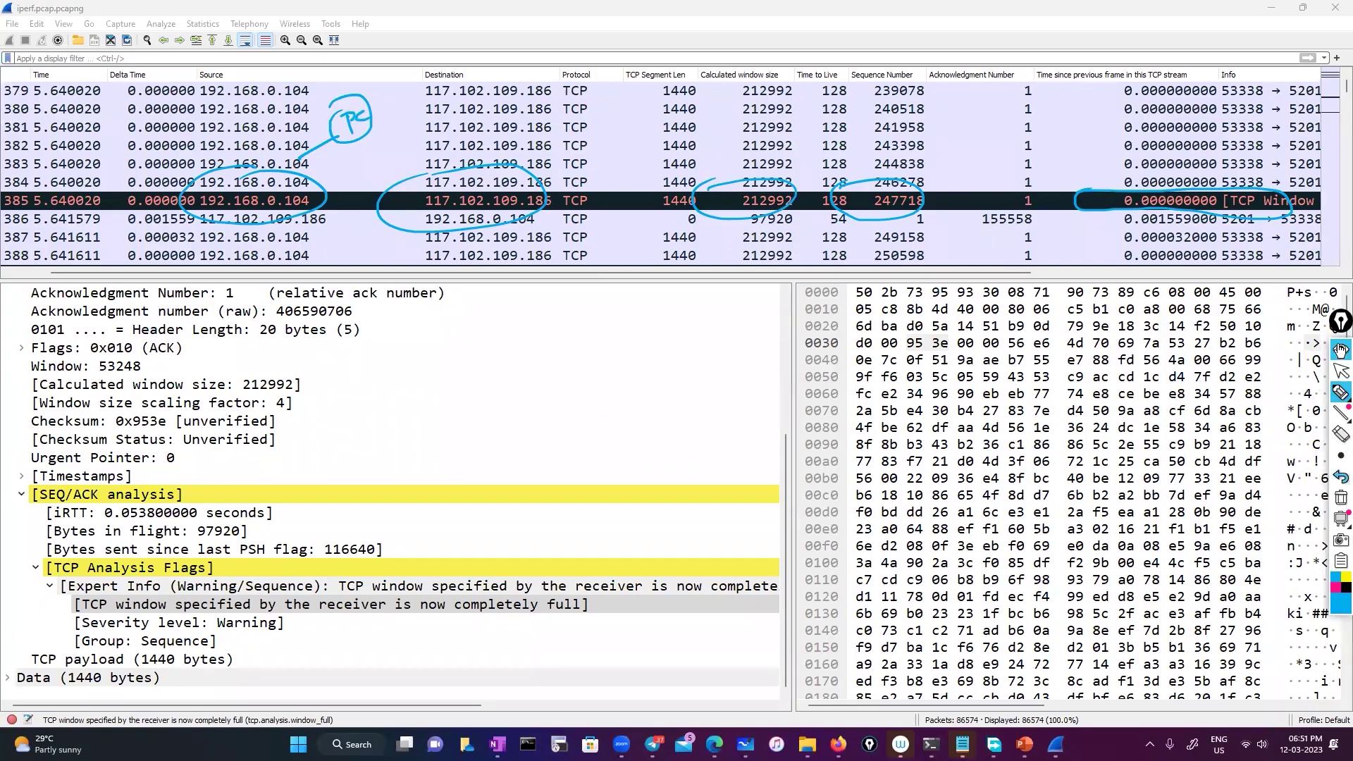
pyautogui.click(1338, 370)
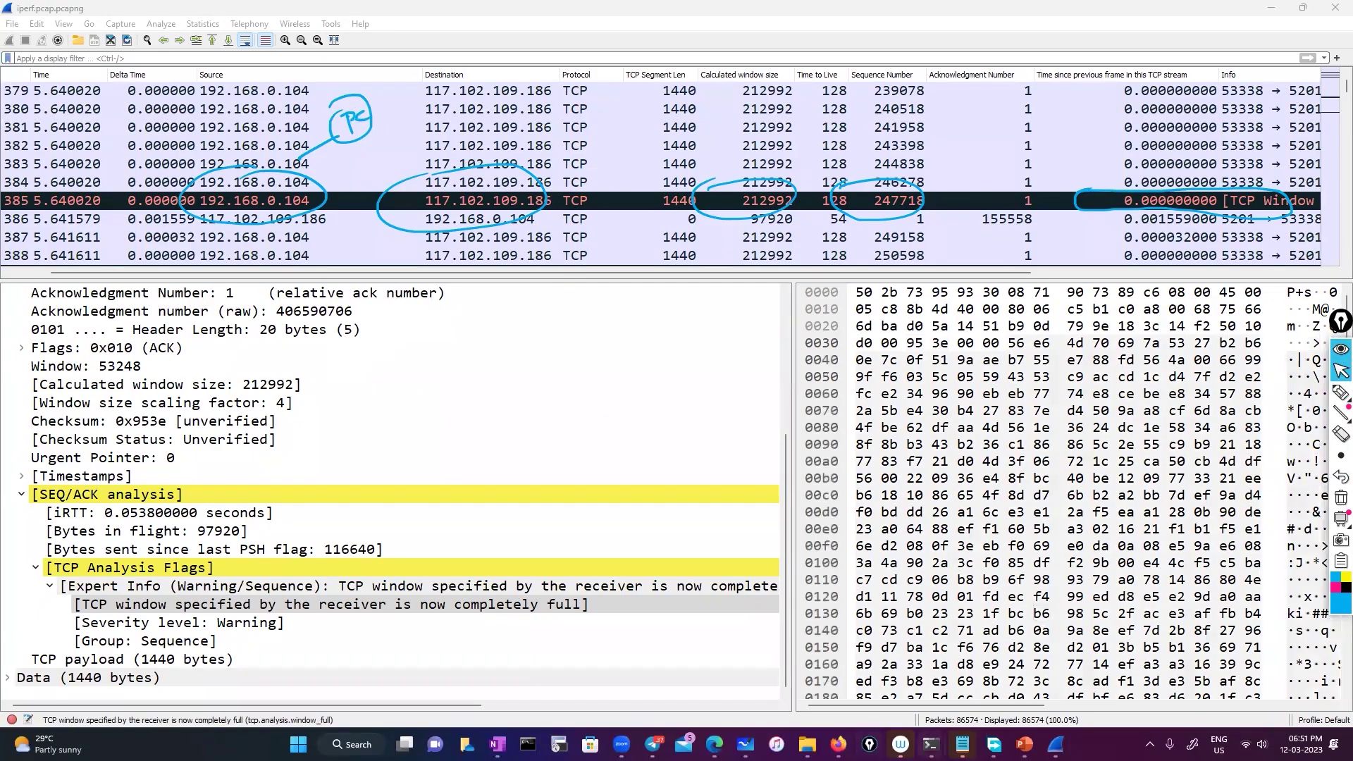
# Look through the open Command Prompt windows and their earlier ping output, and bring up an empty Command Prompt.
pyautogui.moveTo(931, 744)
pyautogui.click(880, 701)
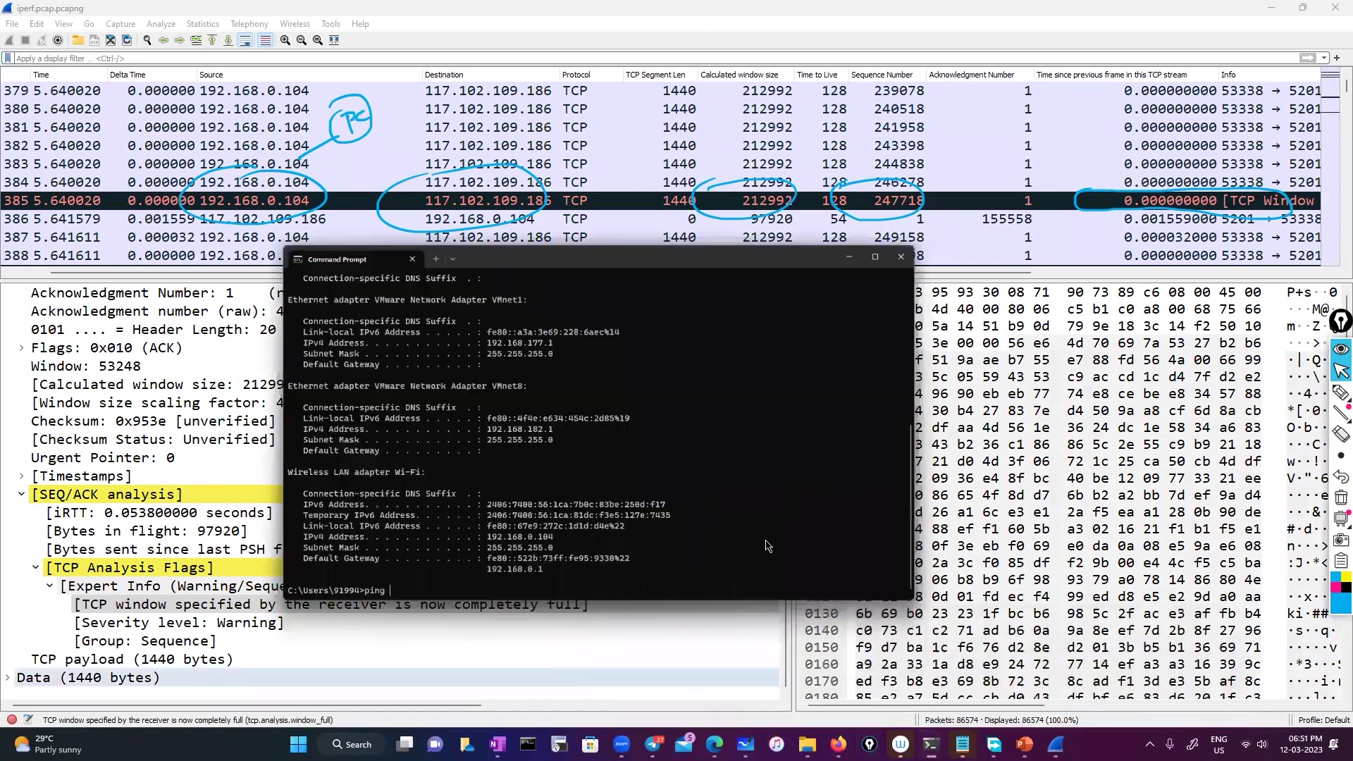
pyautogui.moveTo(931, 744)
pyautogui.click(990, 689)
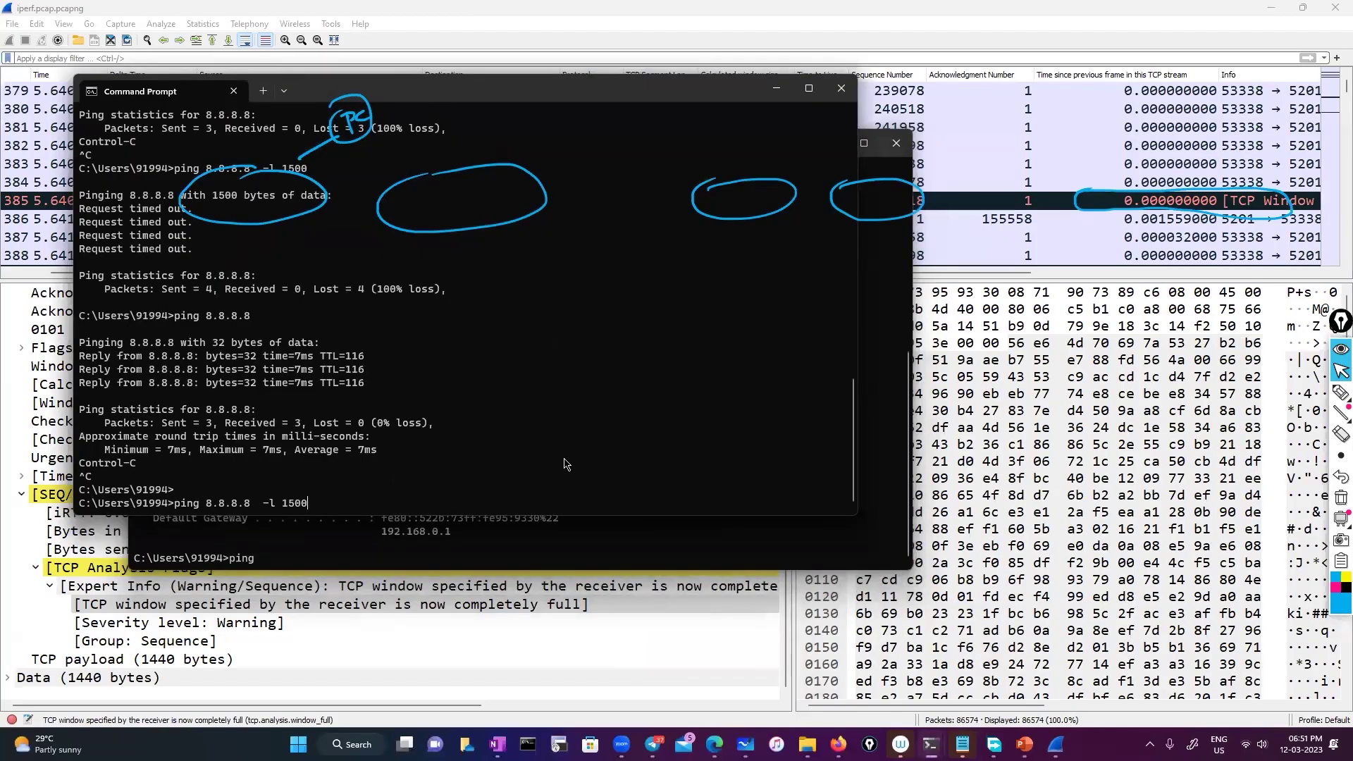
pyautogui.scroll(2, 567, 463)
pyautogui.scroll(-1, 560, 460)
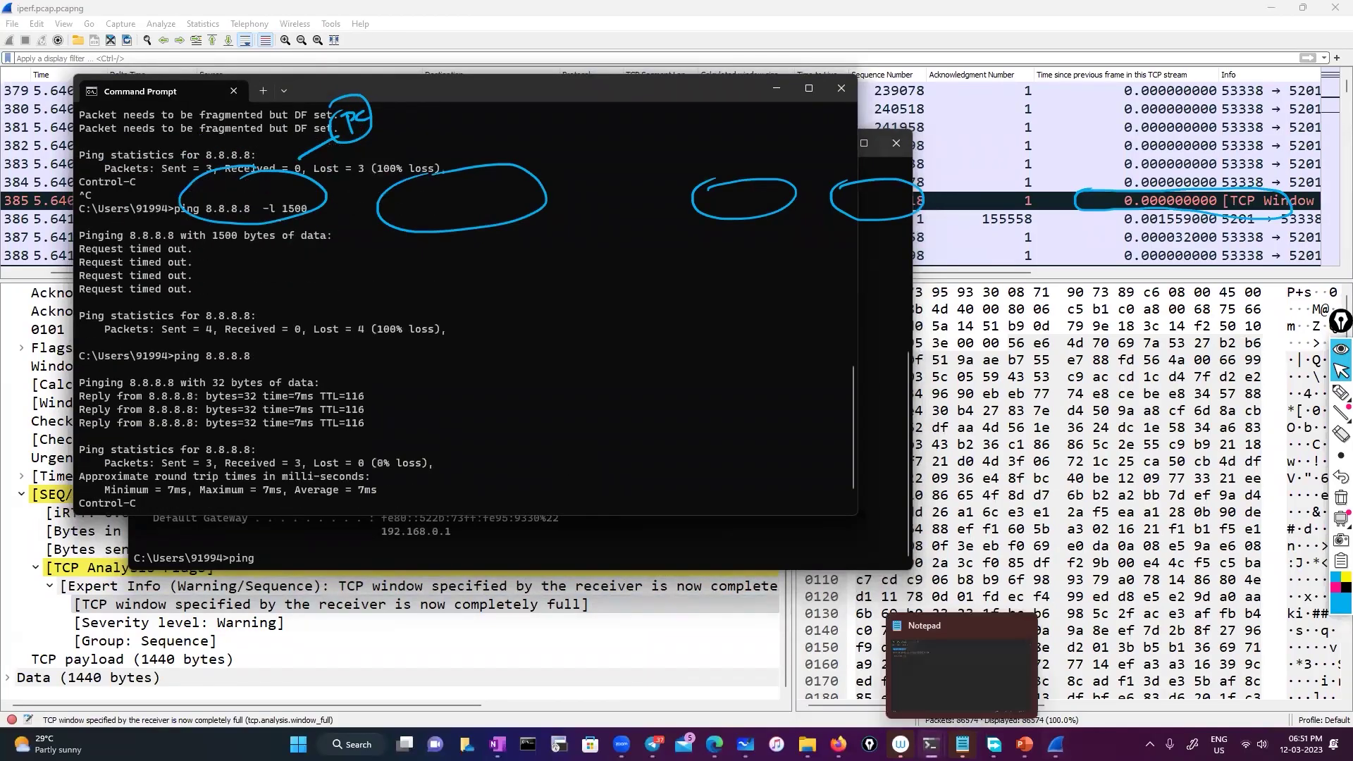
pyautogui.click(1302, 689)
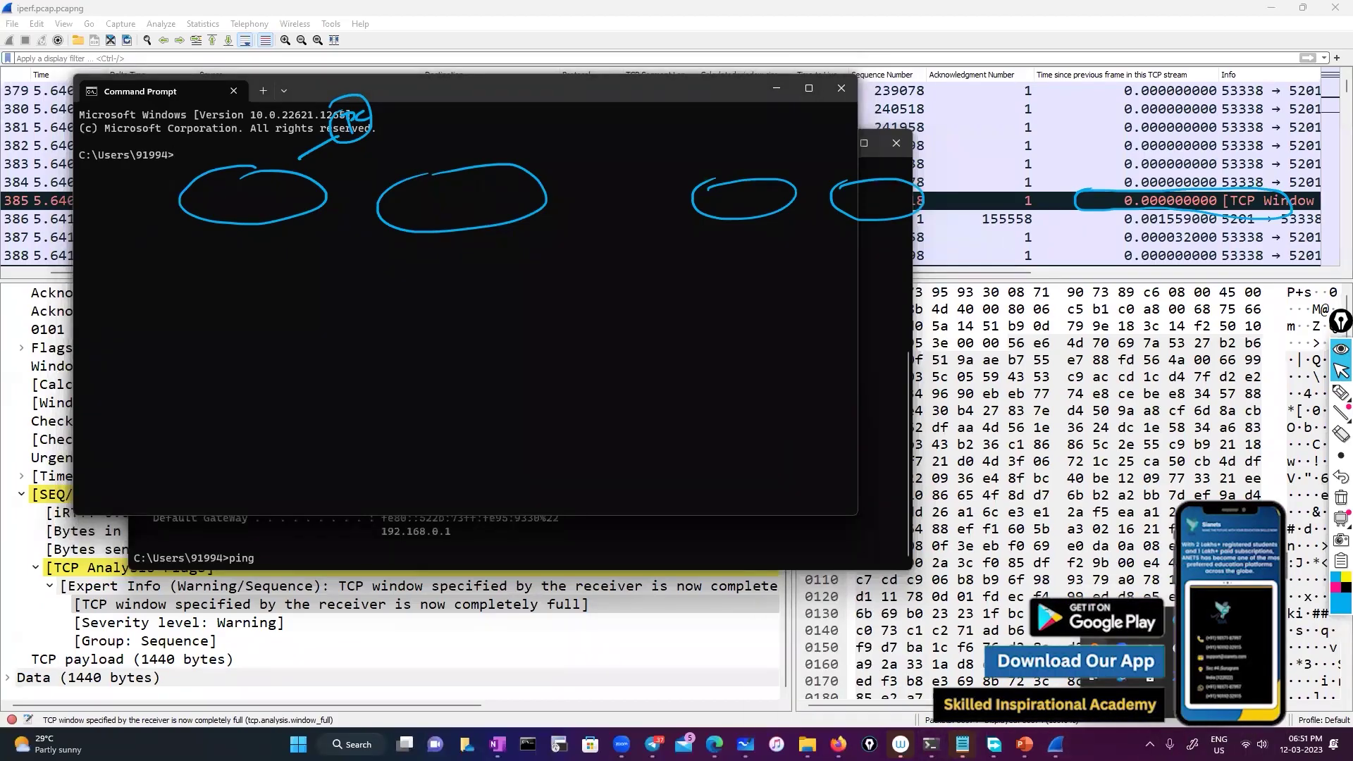
# Switch to the Everything search tool and search the computer for "iperf".
pyautogui.rightClick(1095, 649)
pyautogui.click(1147, 528)
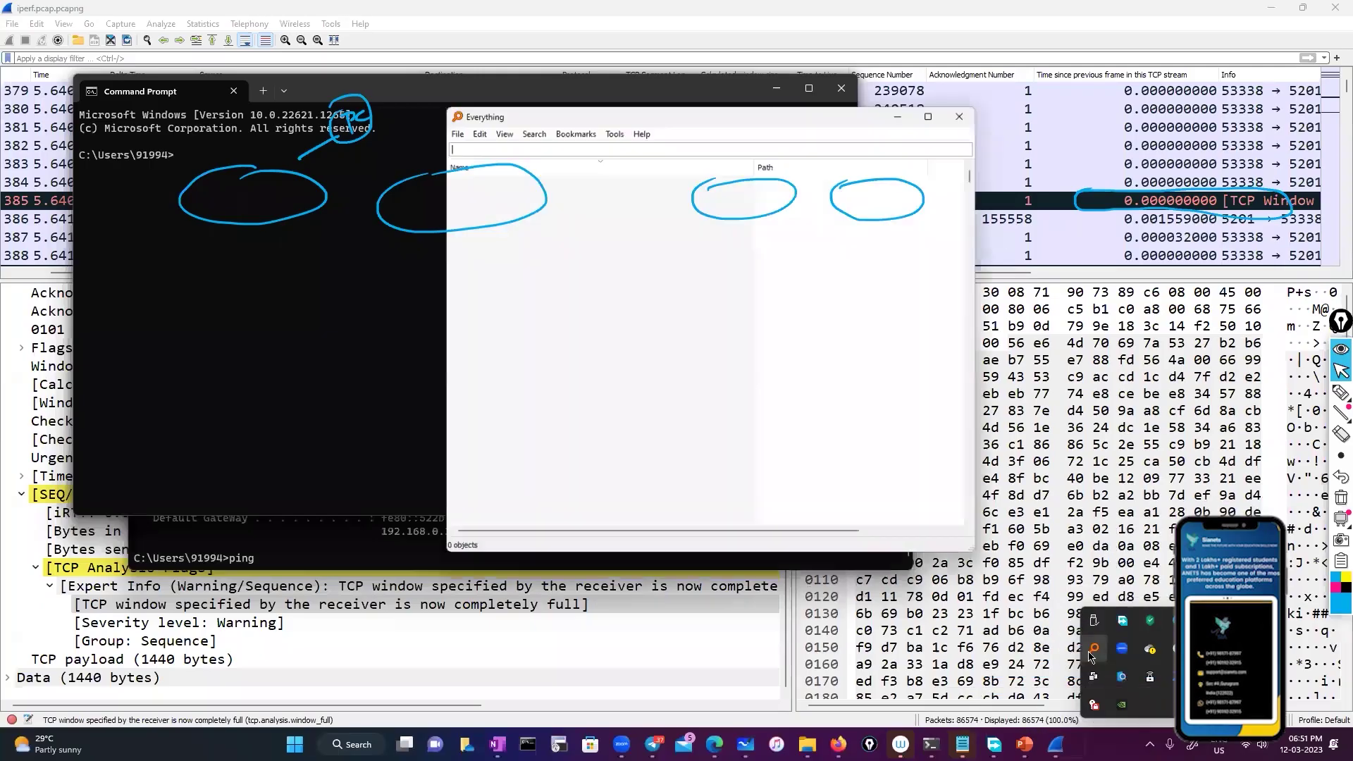
pyautogui.click(577, 139)
pyautogui.write('i')
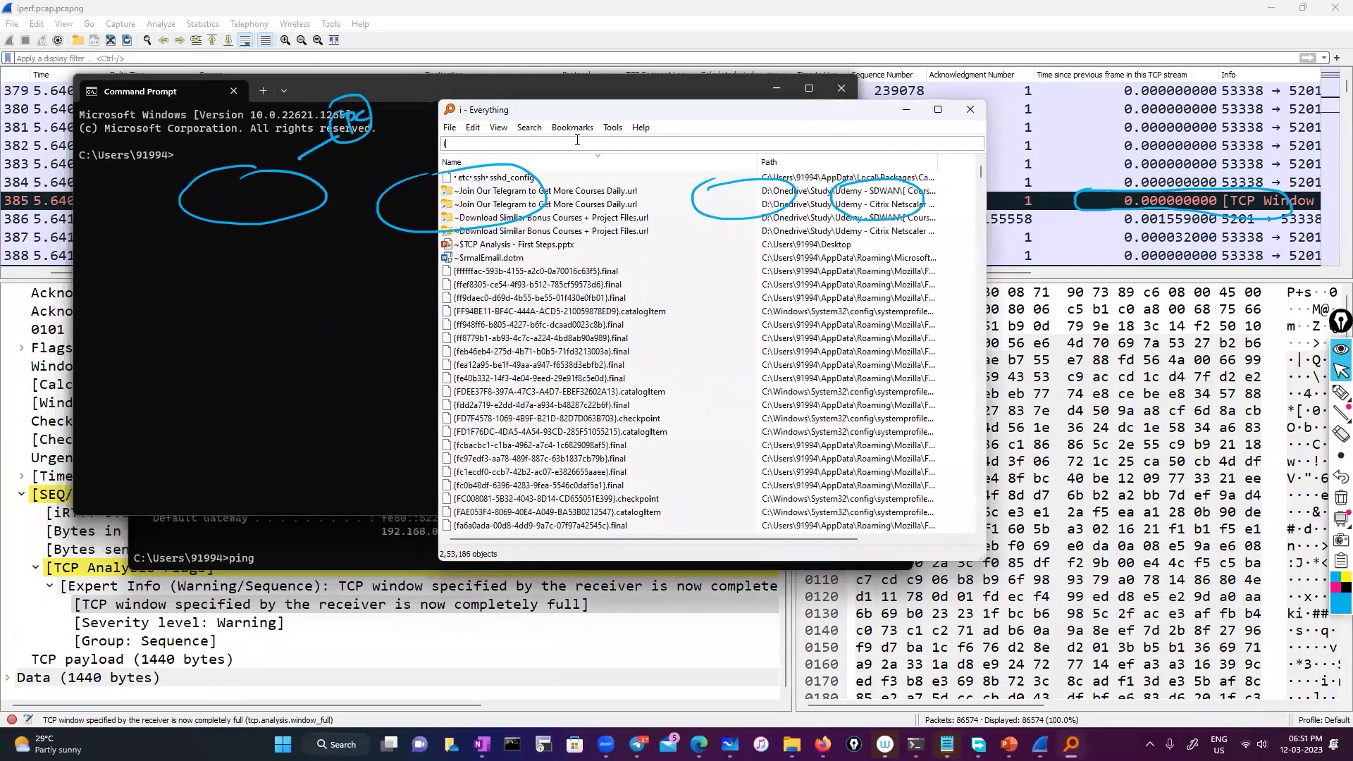
pyautogui.write('pe')
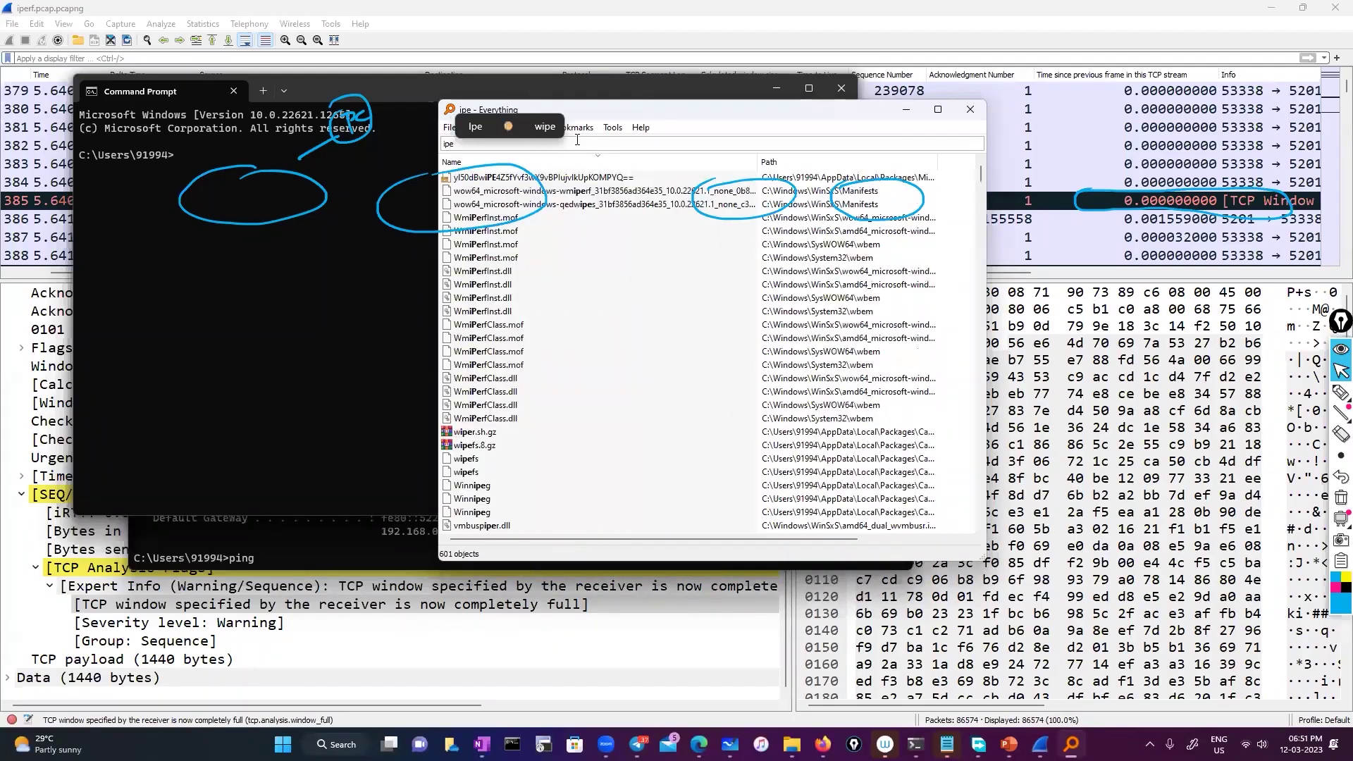
pyautogui.write('e')
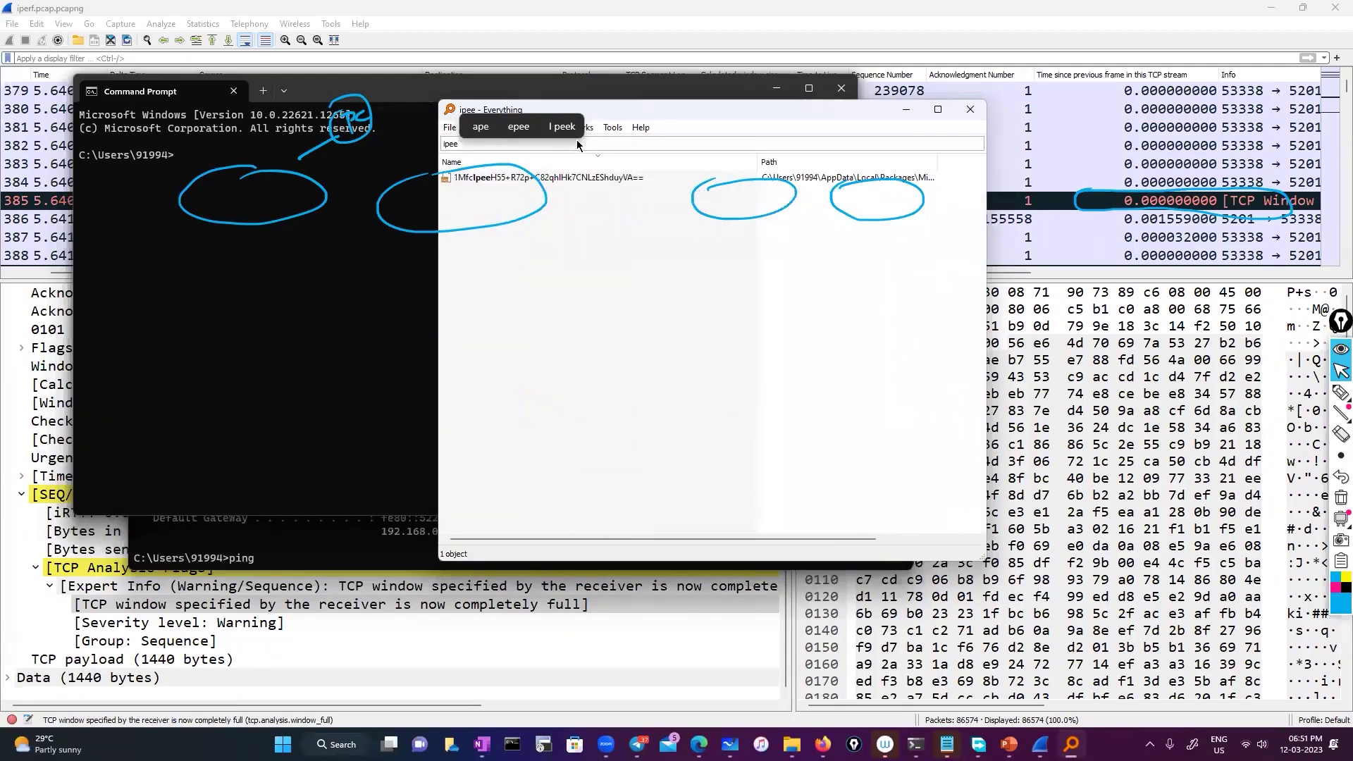
pyautogui.press('BackSpace')
pyautogui.write('rf')
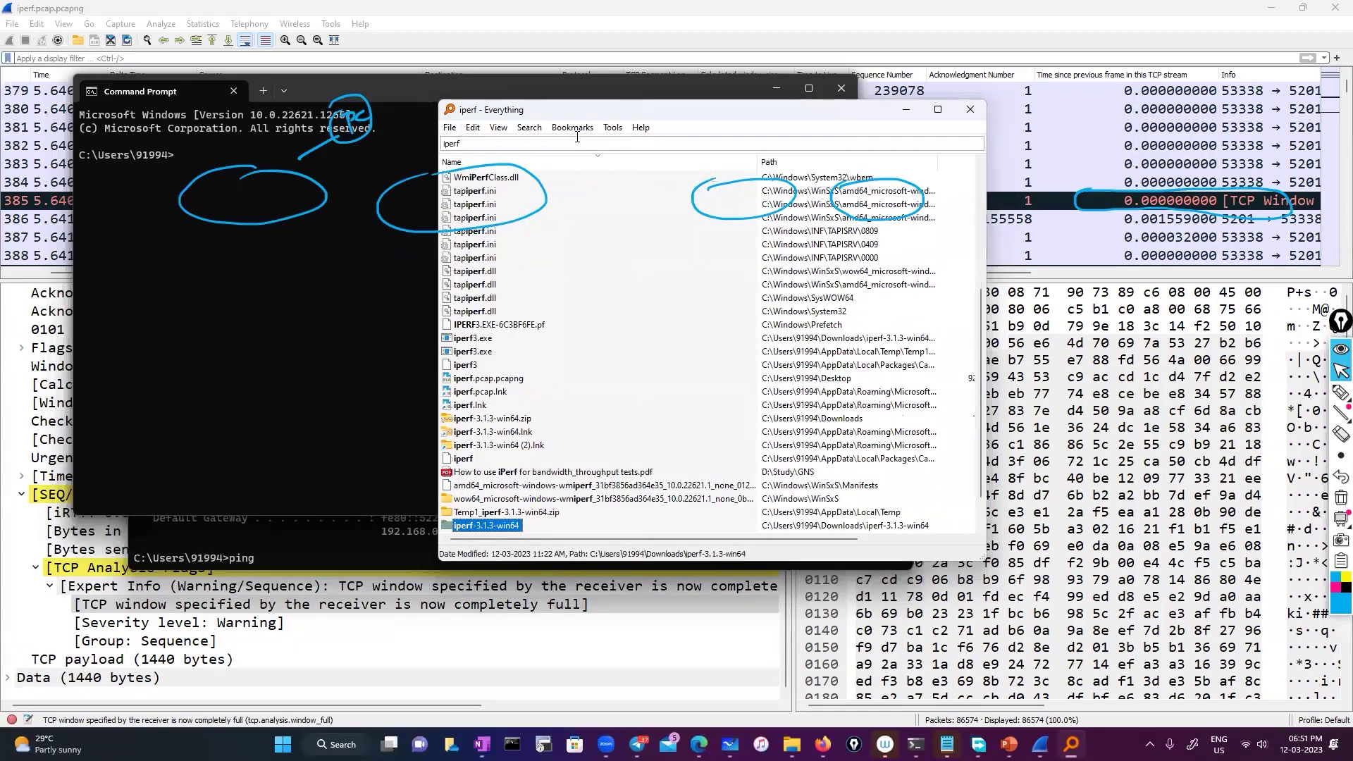
pyautogui.scroll(-1, 654, 358)
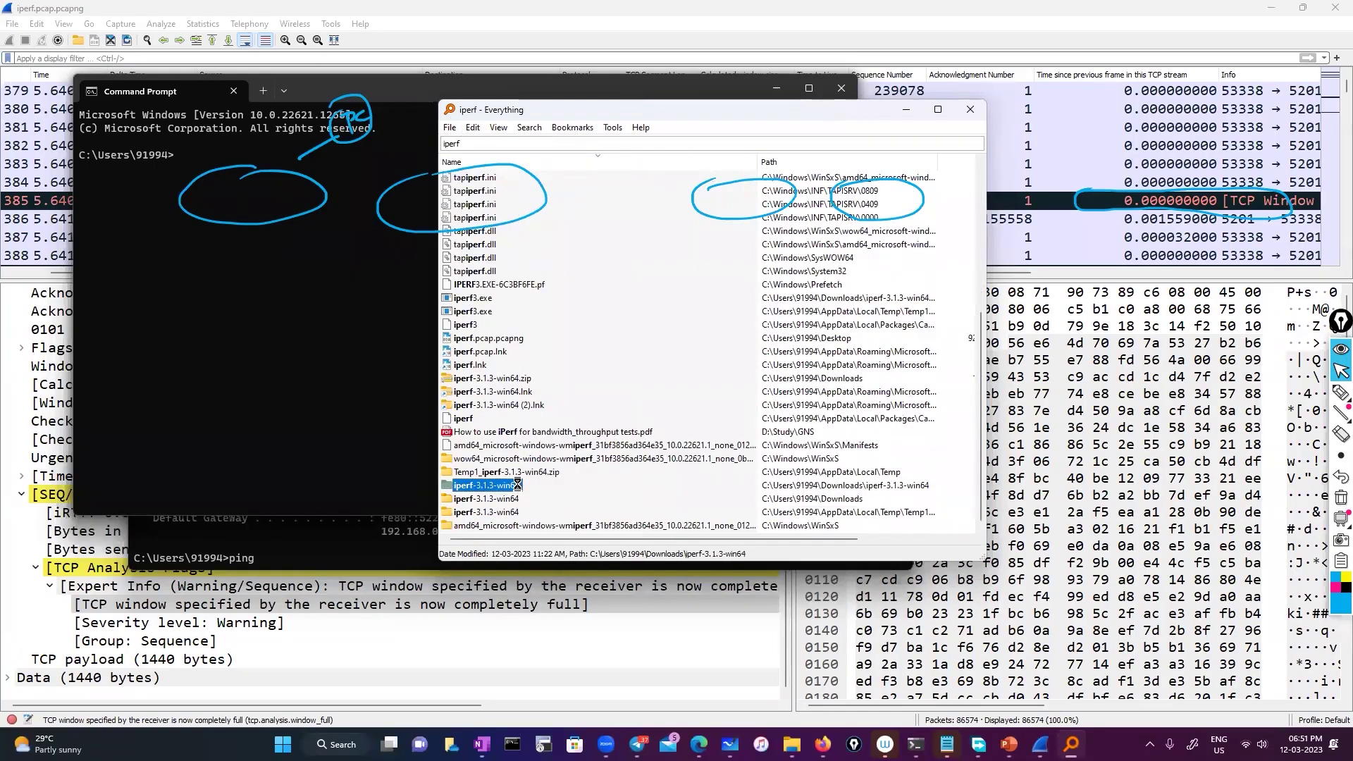
# Erase all pen drawings and open the location of the iperf-3.1.3-win64 folder stored inside Downloads\iperf-3.1.3-win64.
pyautogui.click(1340, 497)
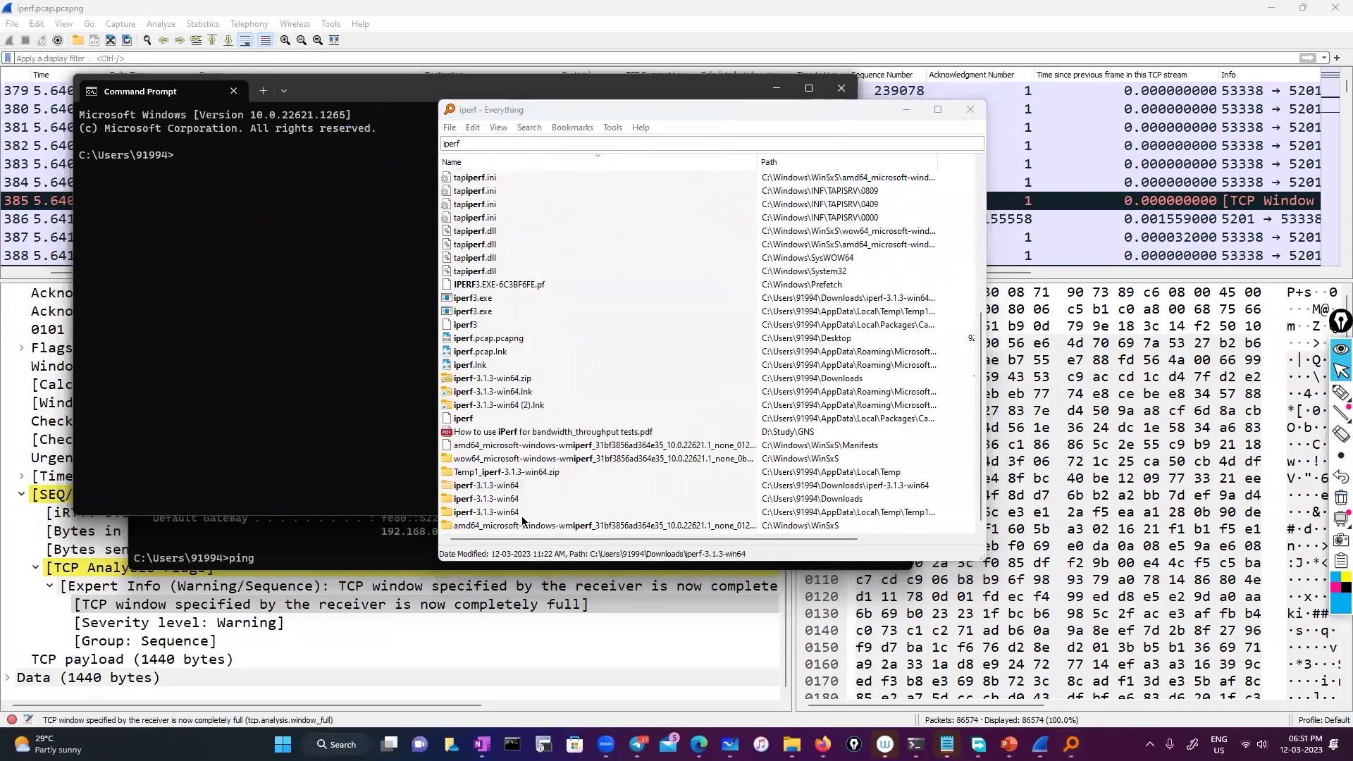
pyautogui.click(508, 487)
pyautogui.rightClick(510, 495)
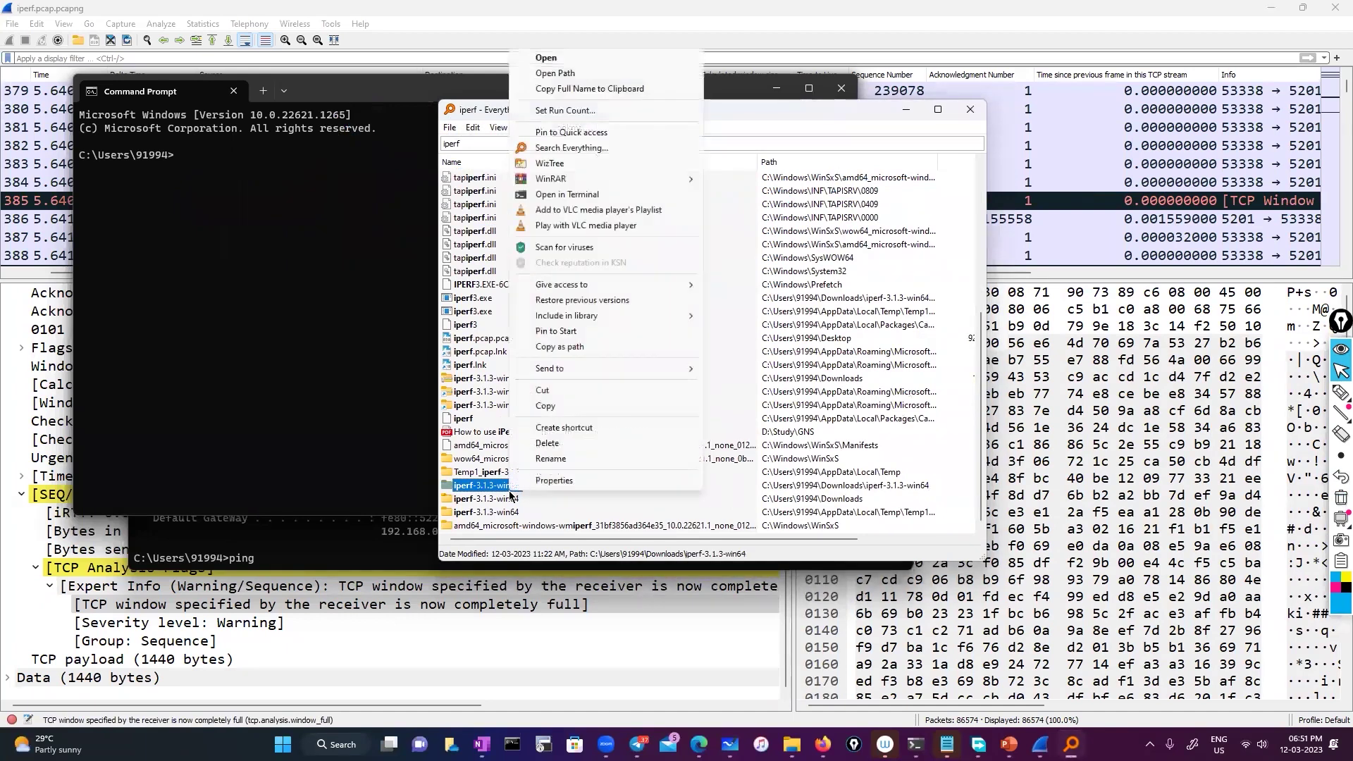
pyautogui.click(489, 488)
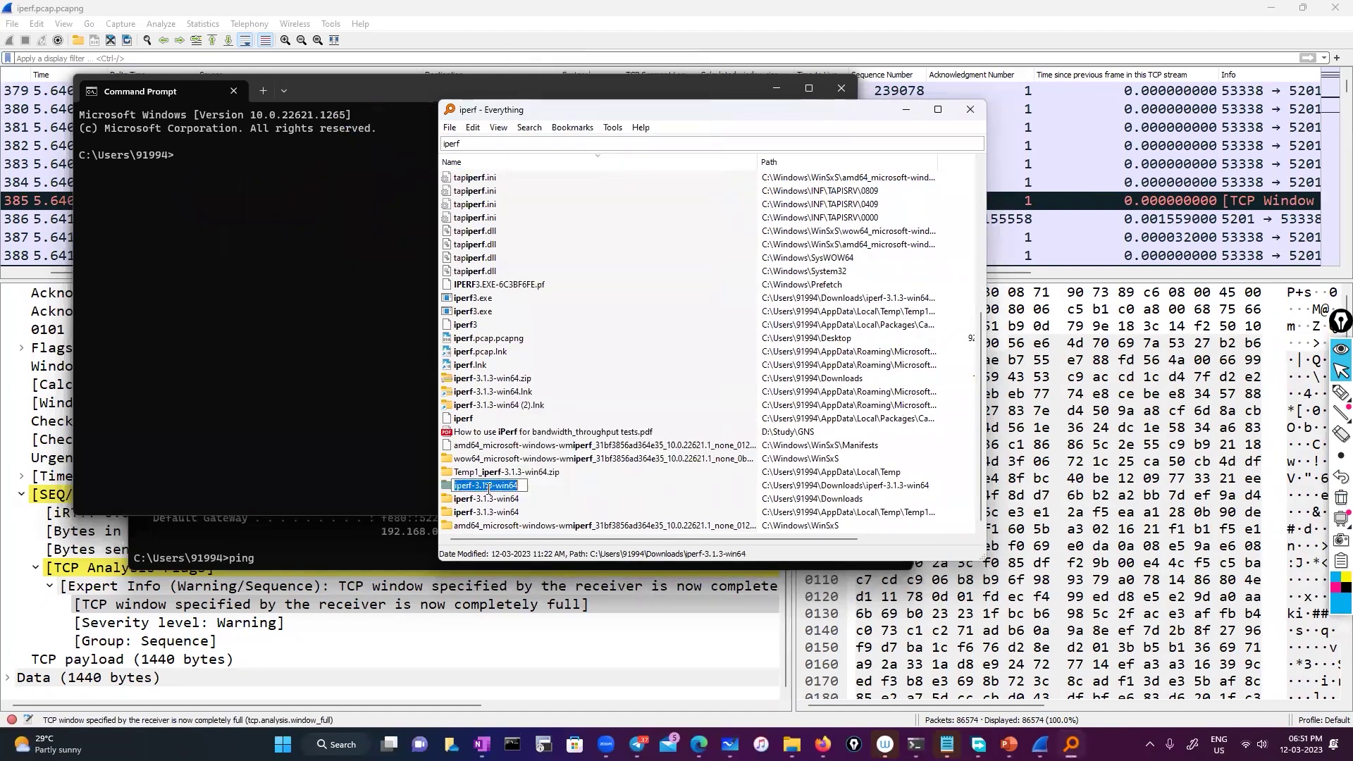
pyautogui.rightClick(517, 486)
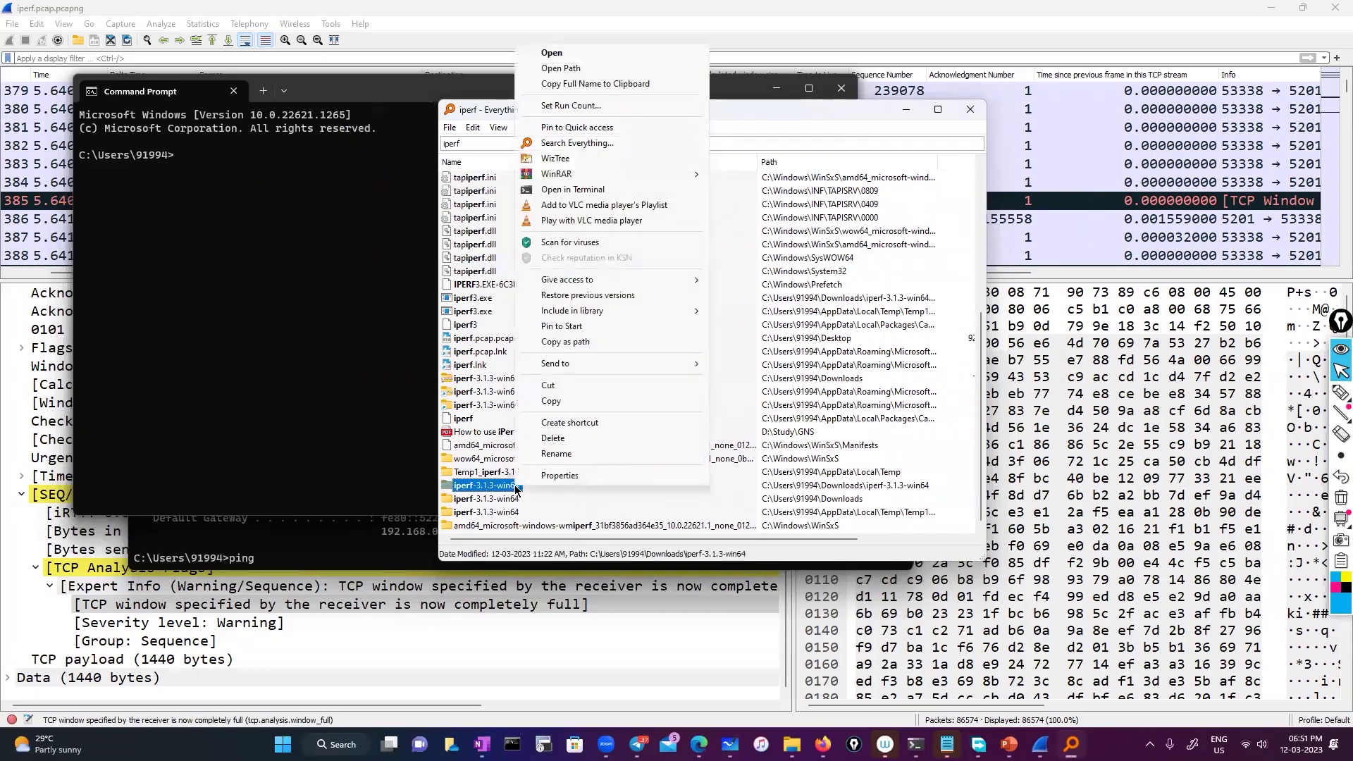
pyautogui.click(605, 70)
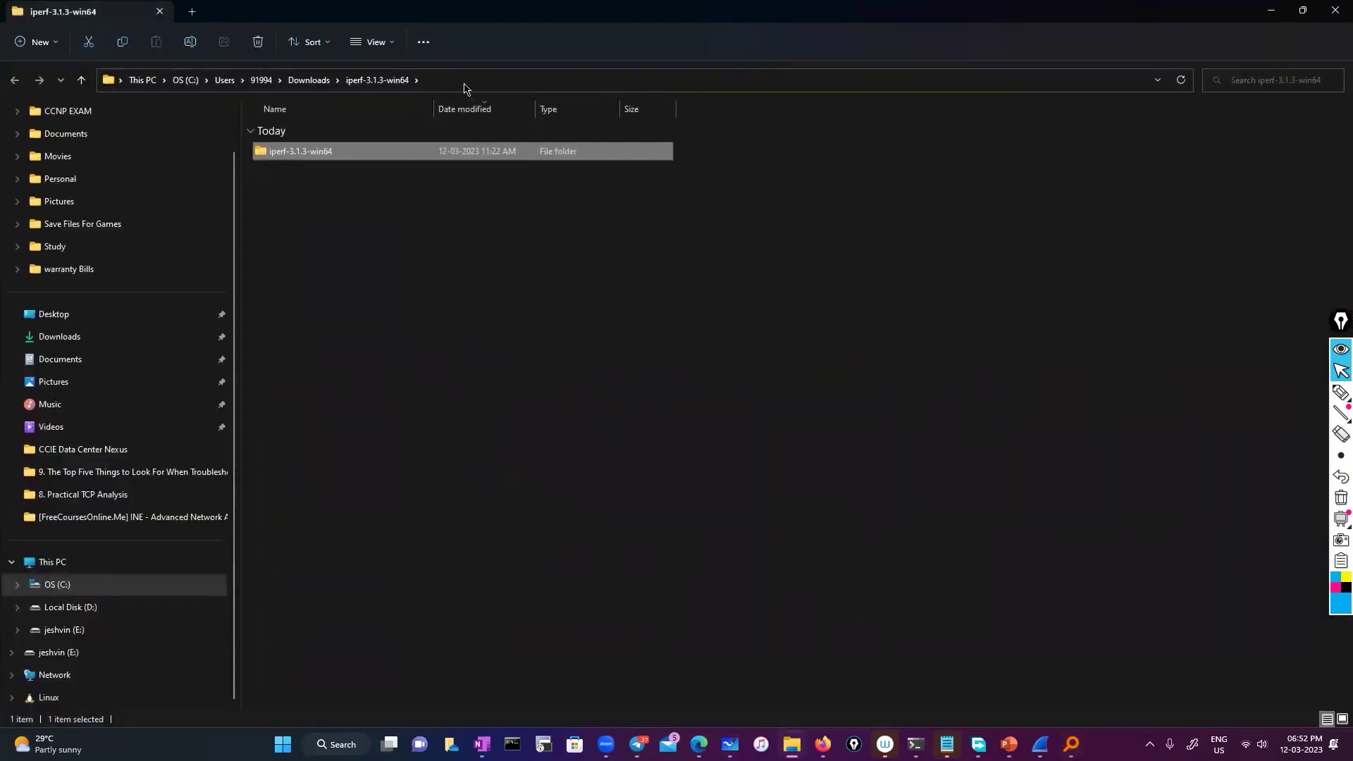
# Open the inner iperf-3.1.3-win64 folder in a terminal, list its contents with dir and start entering the iperf3.exe command.
pyautogui.click(453, 83)
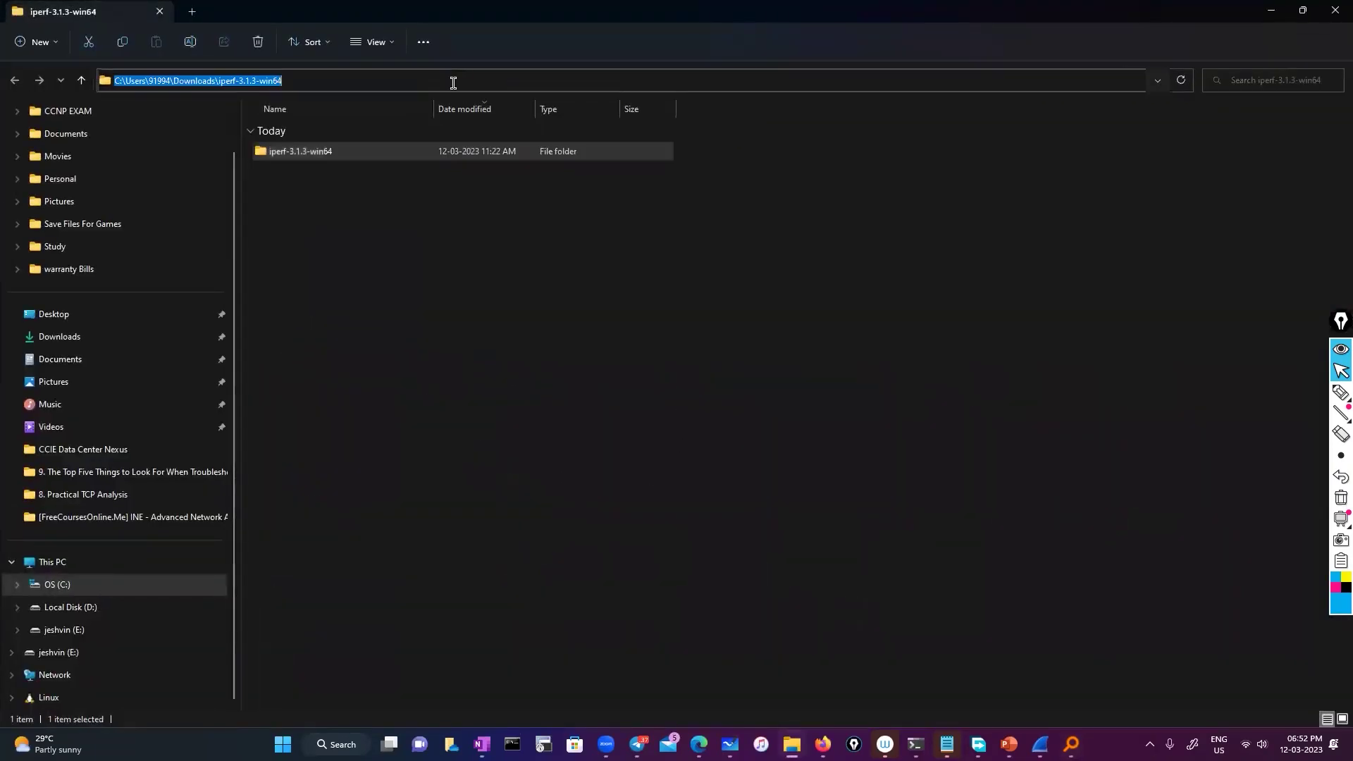
pyautogui.rightClick(273, 81)
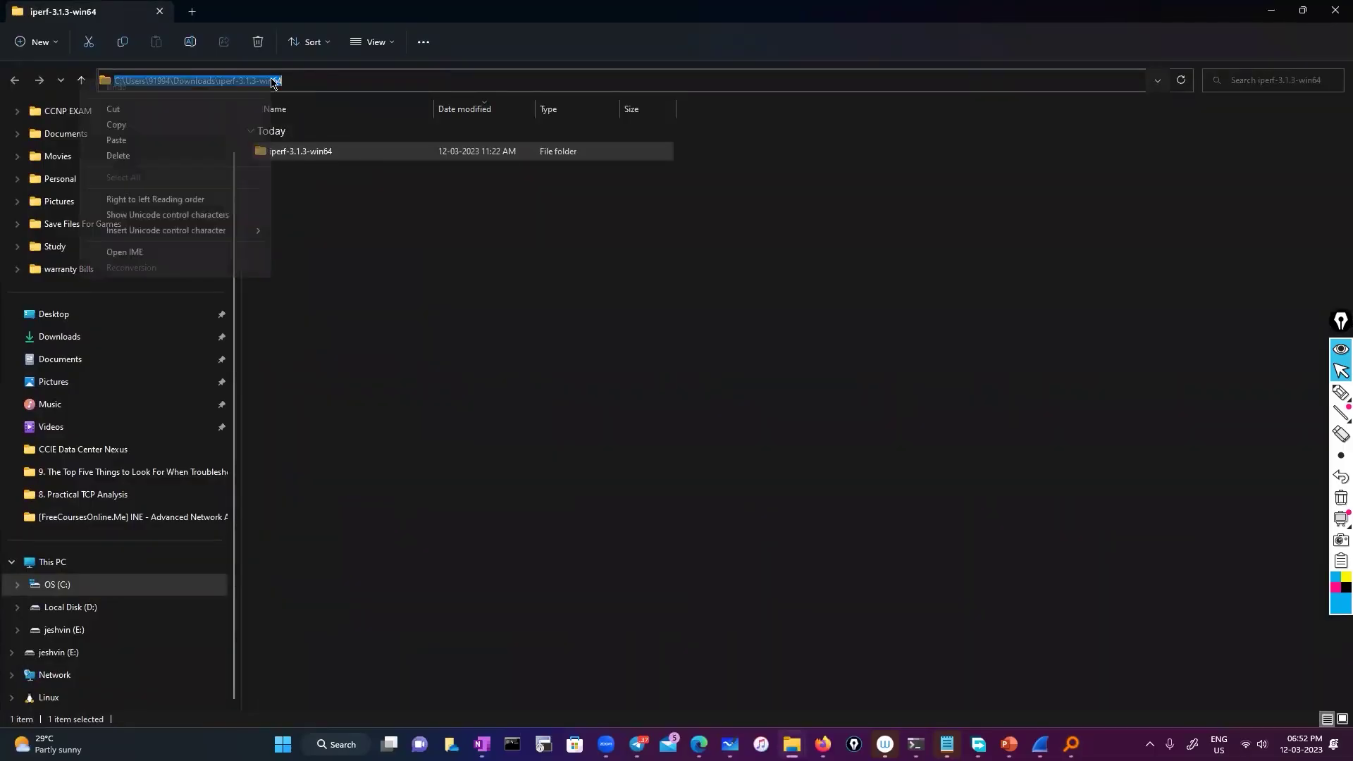
pyautogui.click(354, 212)
pyautogui.rightClick(337, 155)
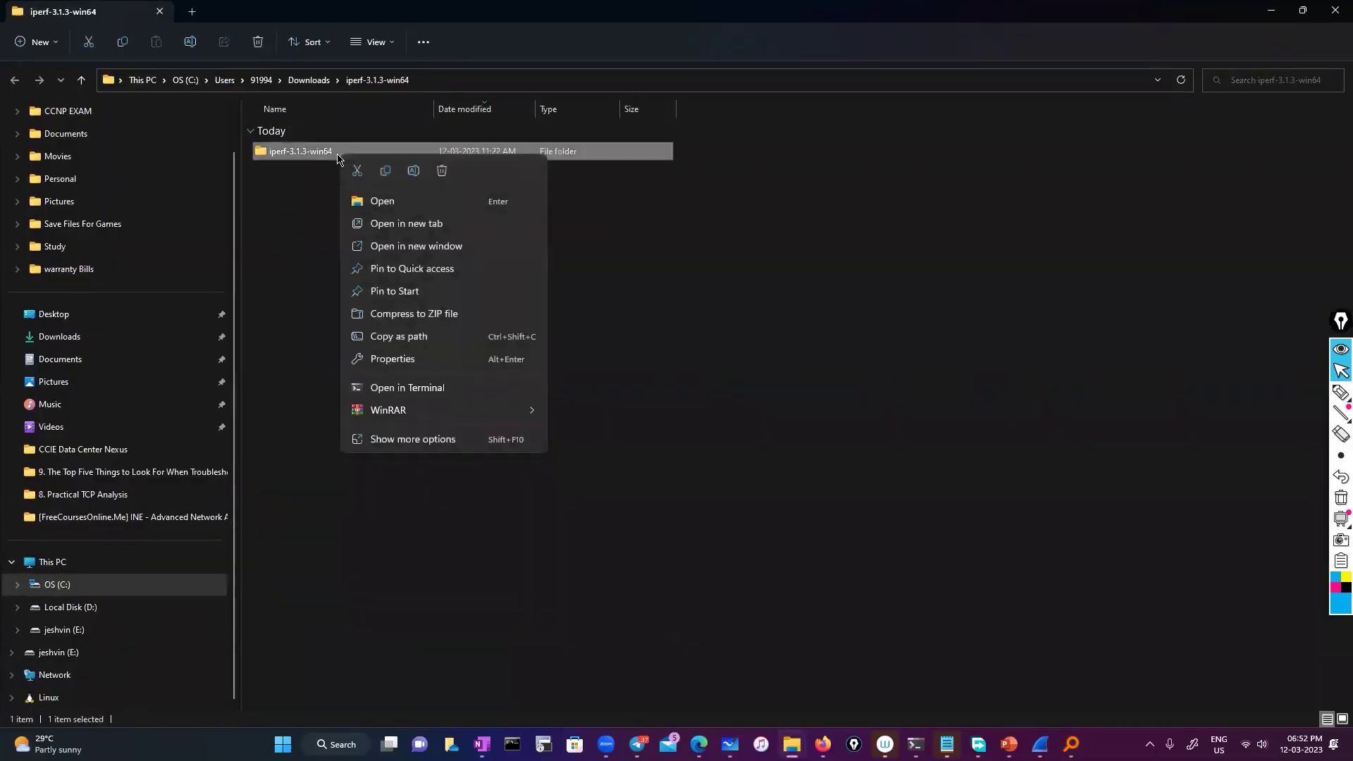
pyautogui.click(432, 388)
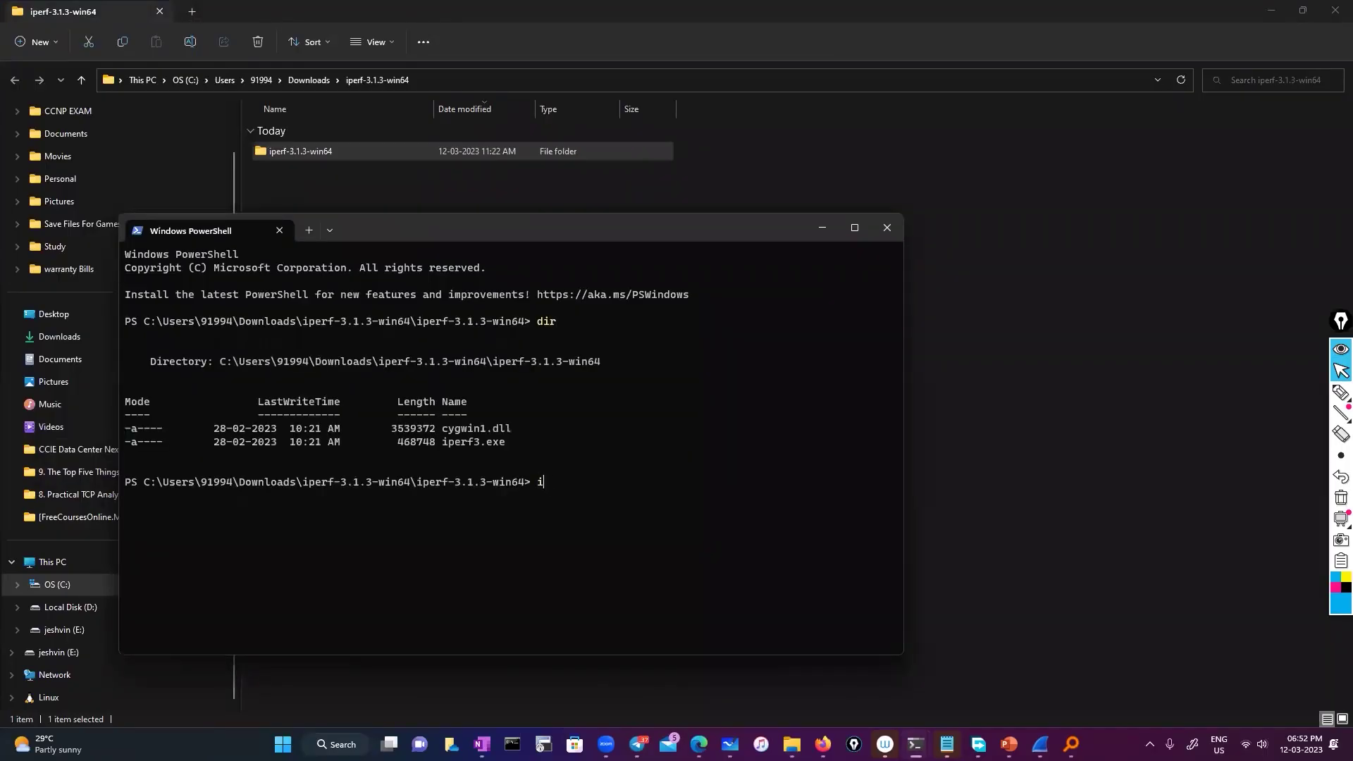
pyautogui.press('Tab')
# Switch to OneNote and look through the Through put testing, DNS FLOW and DNS pages for the iperf command notes.
pyautogui.hotkey('alt', 'Tab')
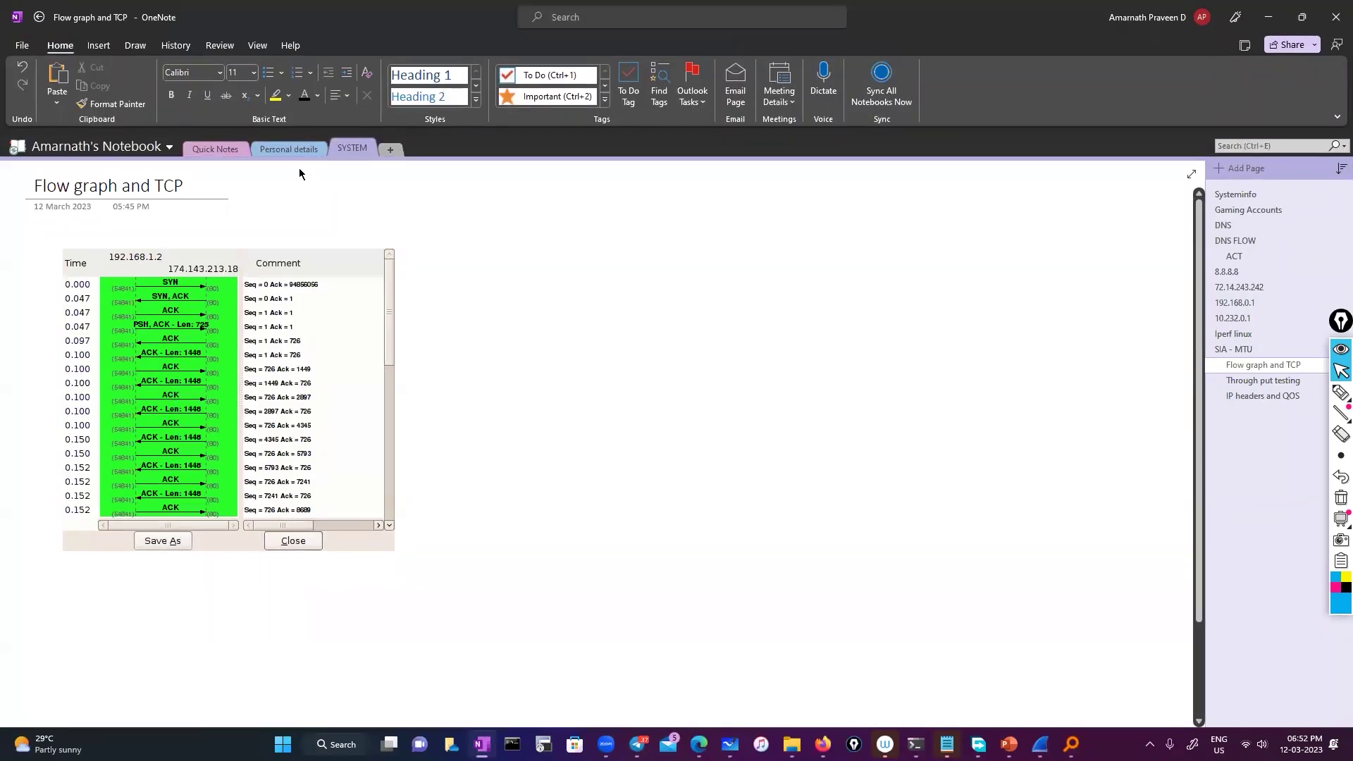
pyautogui.click(1244, 386)
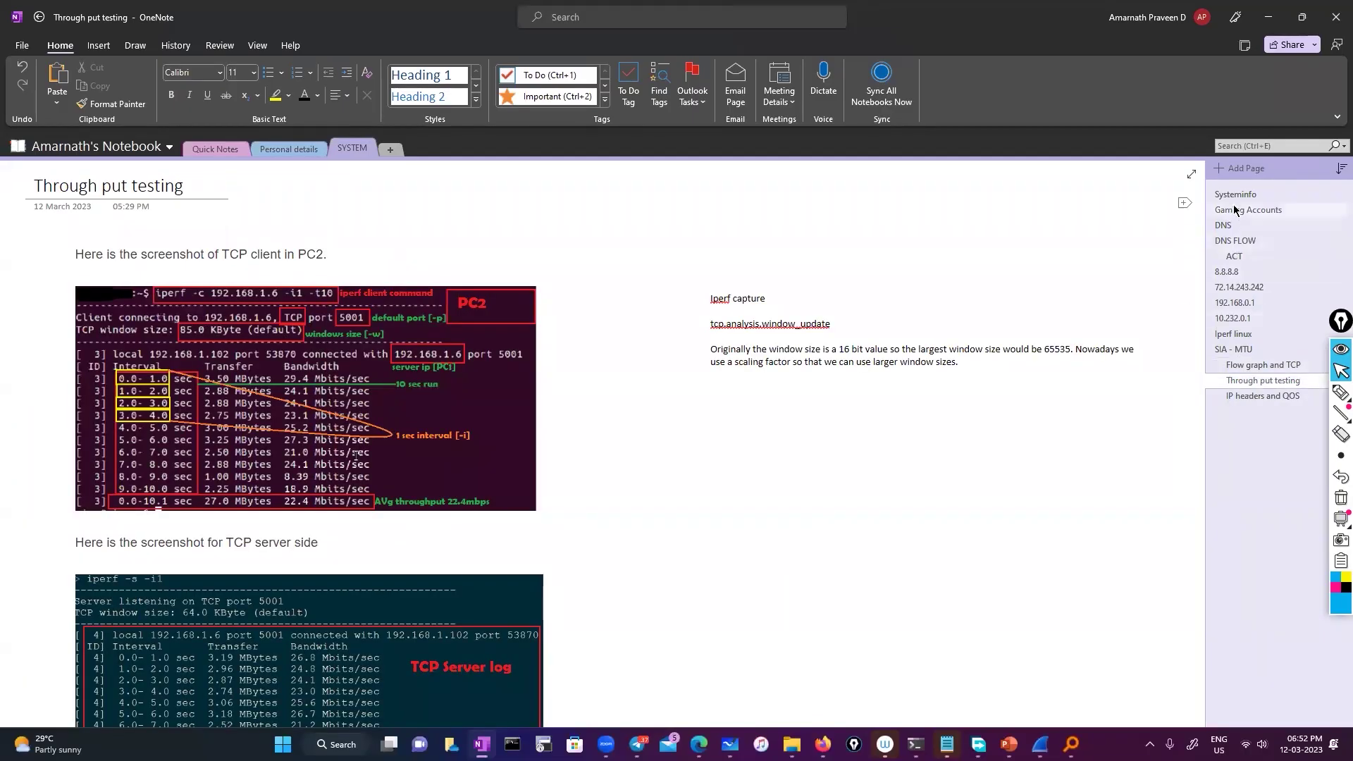
pyautogui.click(1241, 243)
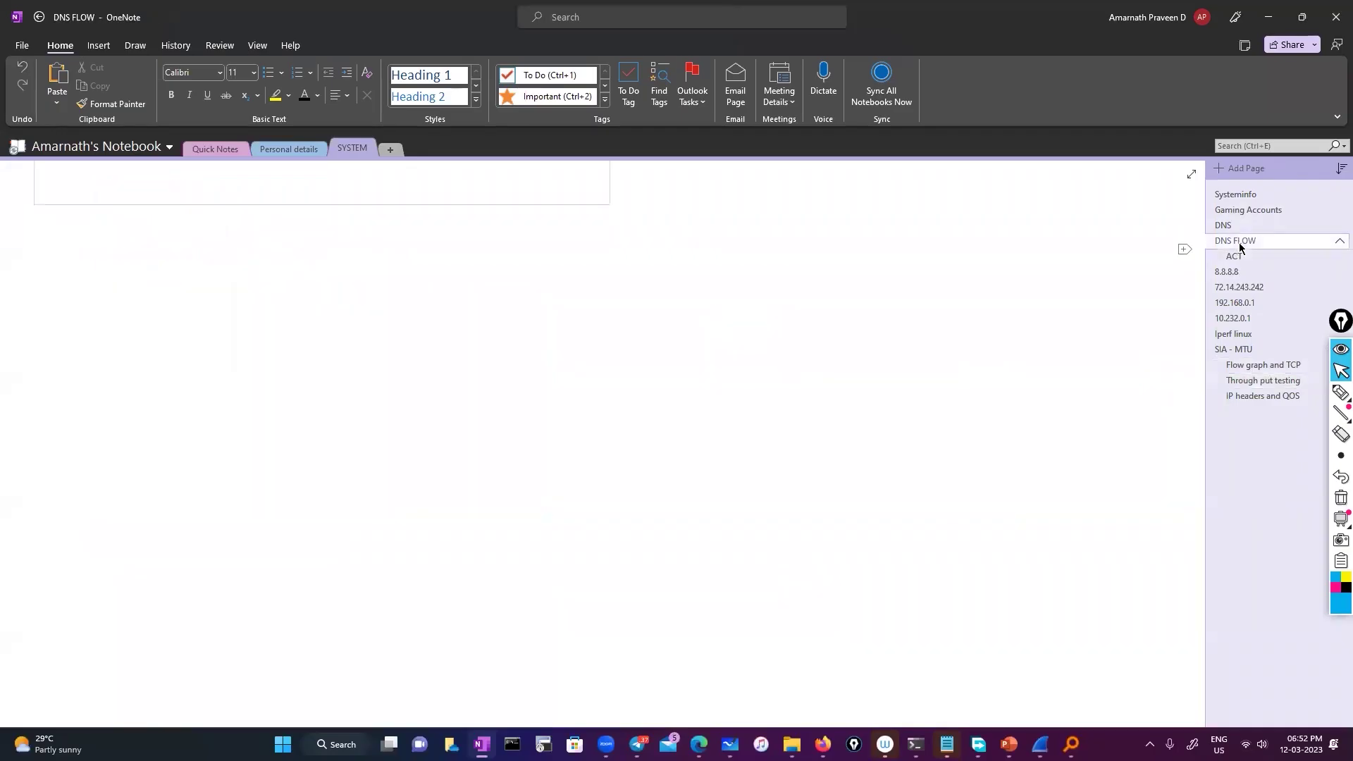
pyautogui.scroll(15, 795, 423)
pyautogui.scroll(5, 795, 422)
pyautogui.click(1216, 227)
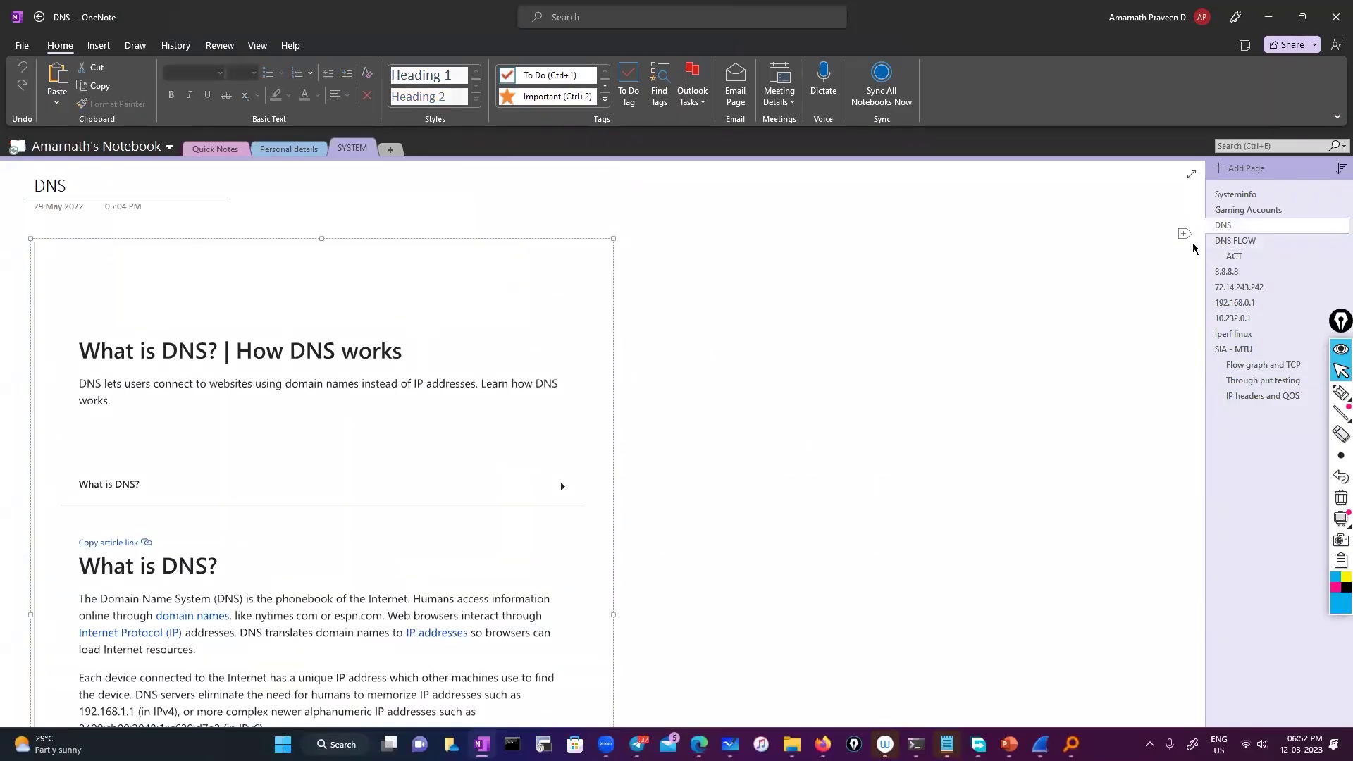
pyautogui.scroll(-5, 1194, 248)
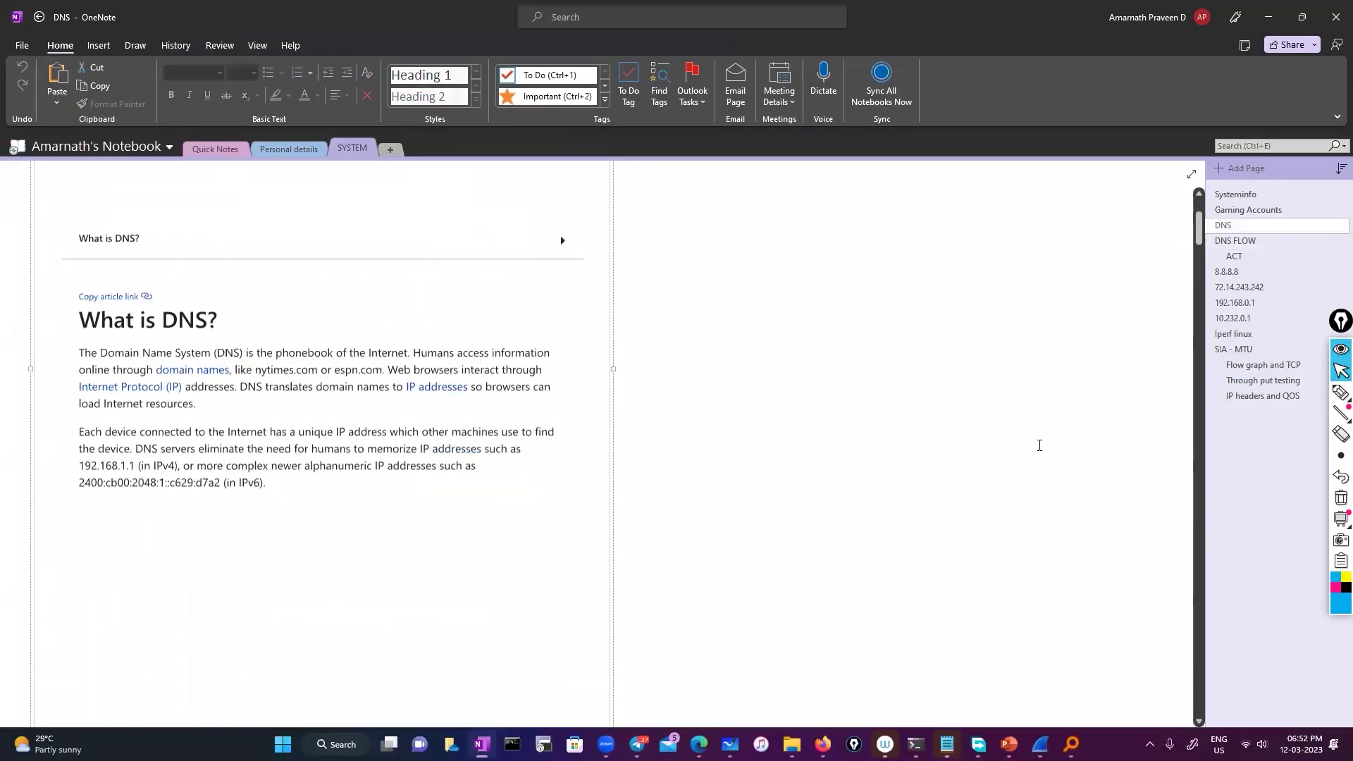
# On the ACT page, copy the server address 117.102.109.186 from the iperf3.exe -c command under "iperf.biznetnetworks.com - bad connection".
pyautogui.click(1261, 262)
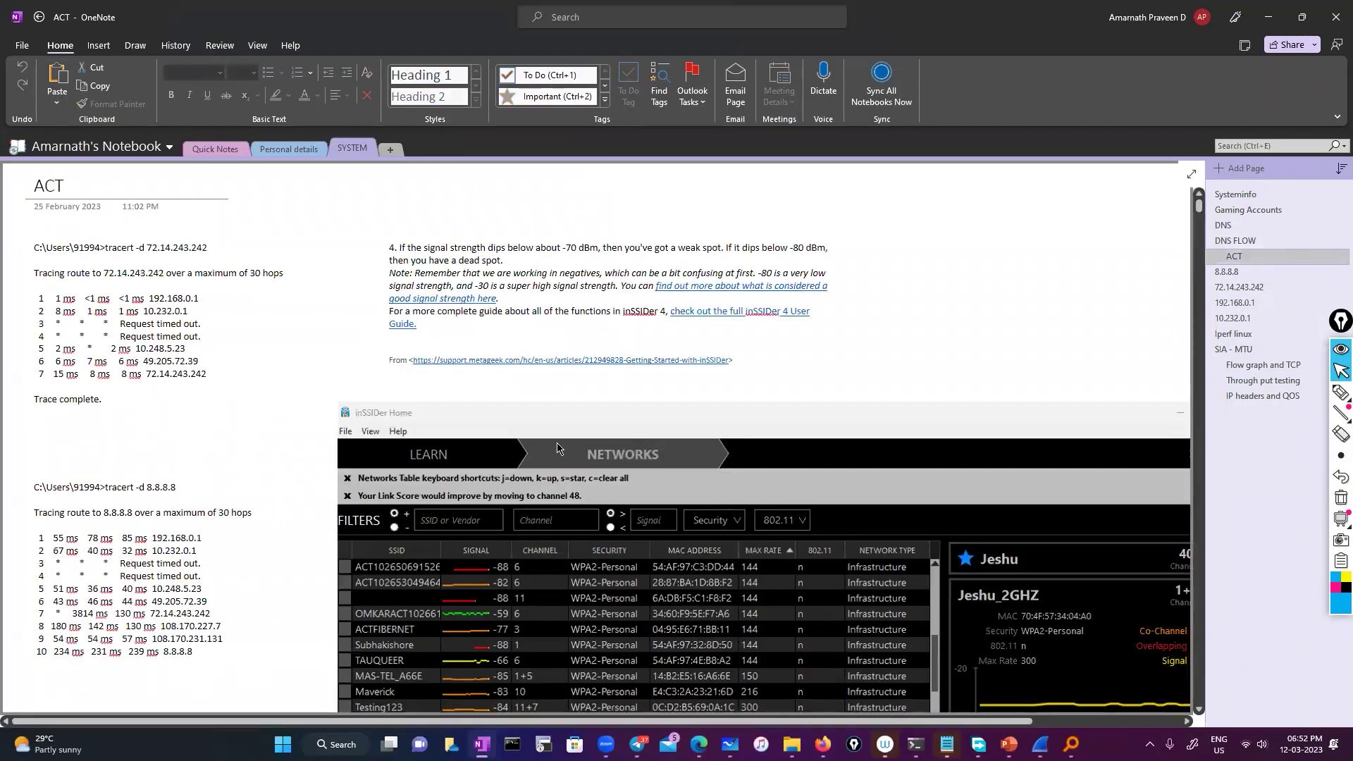
pyautogui.scroll(-1, 237, 433)
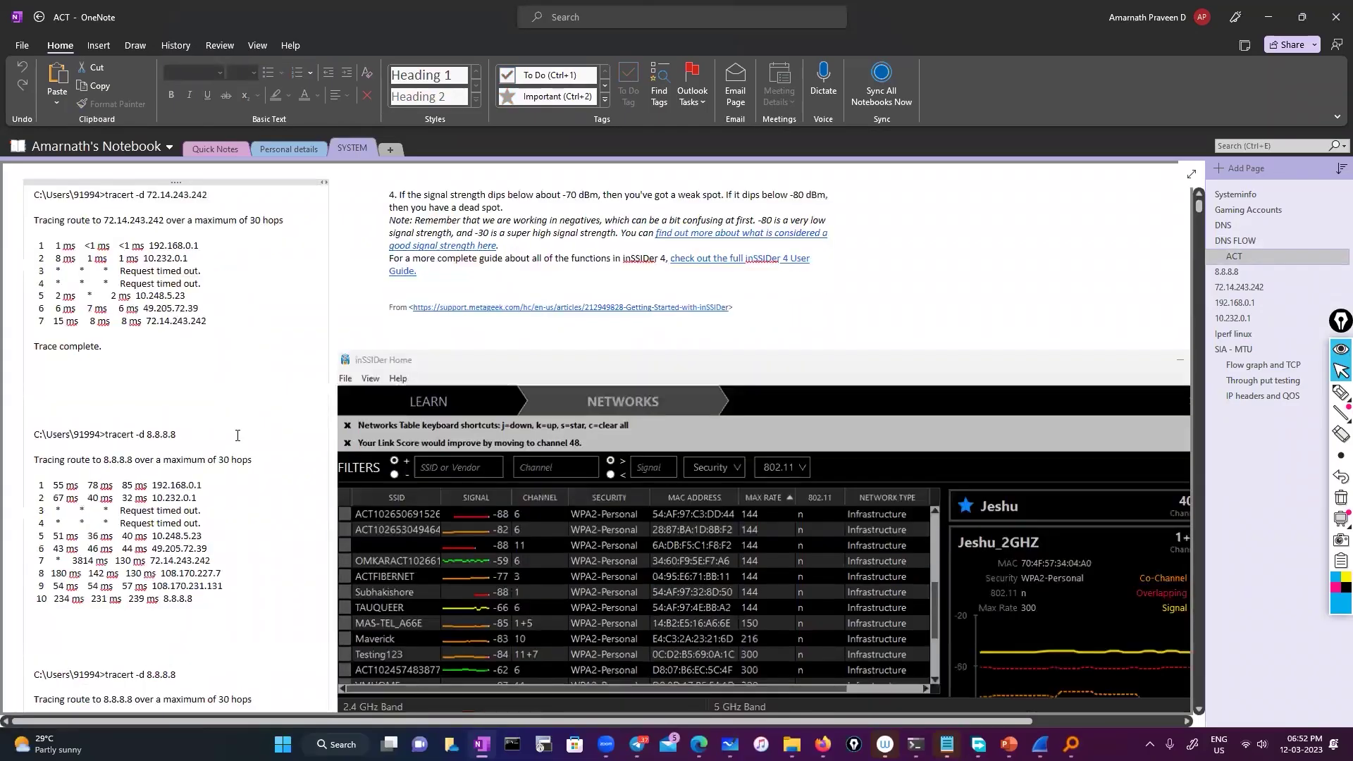
pyautogui.scroll(-12, 237, 436)
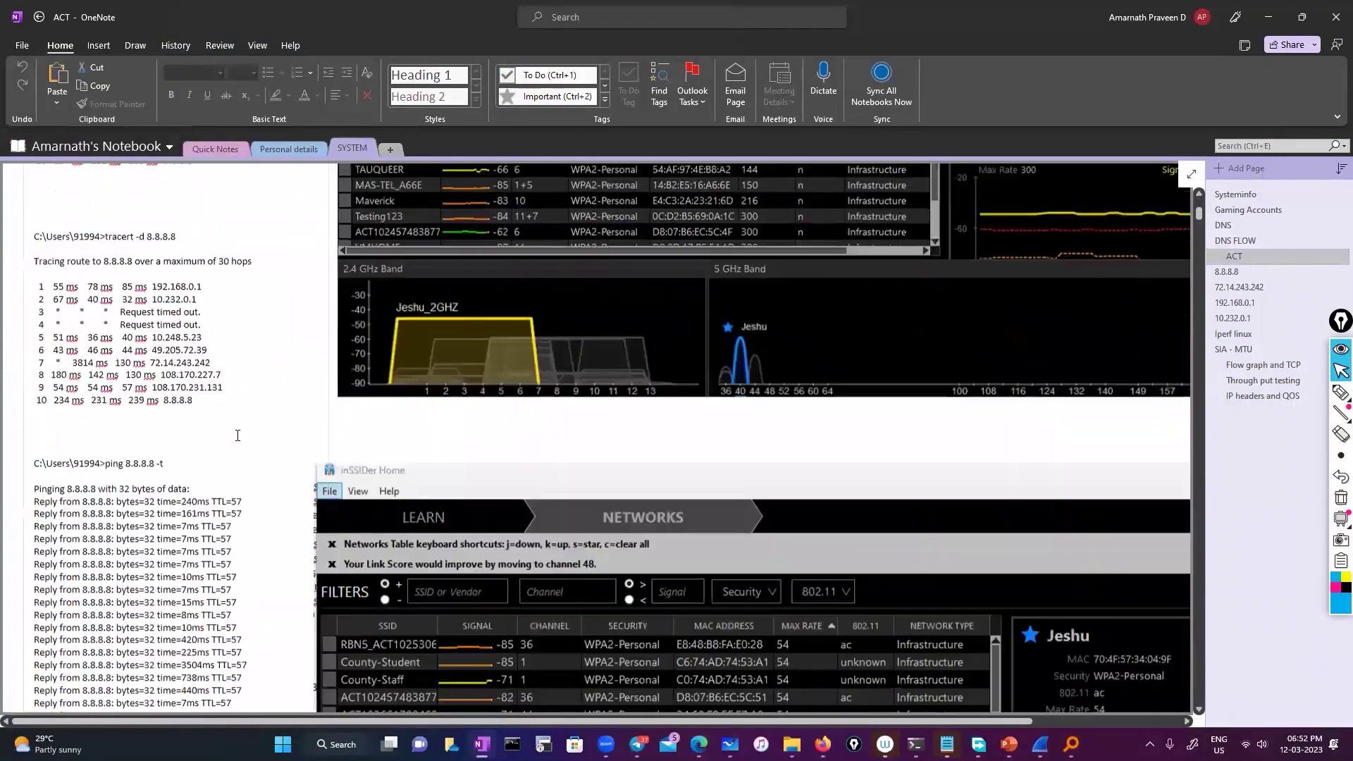
pyautogui.scroll(-3, 777, 352)
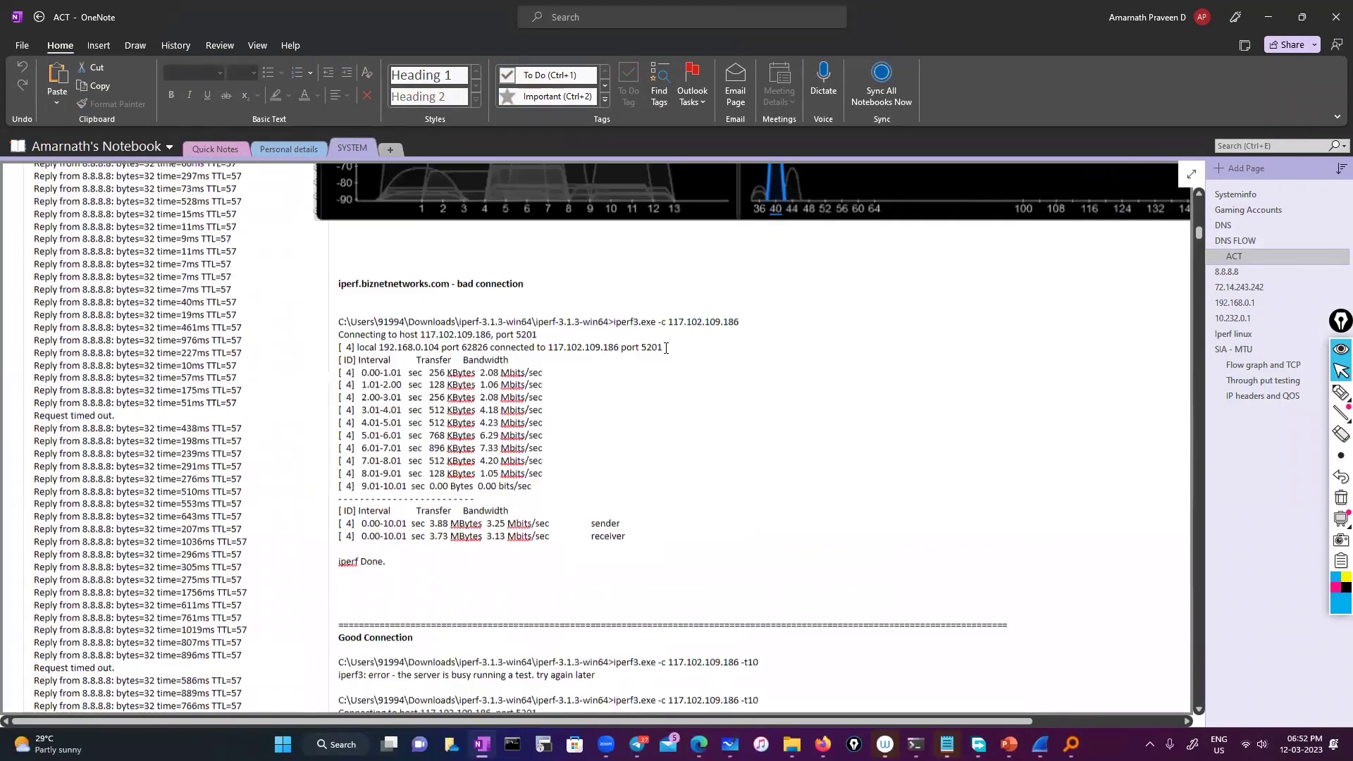
pyautogui.moveTo(739, 350); pyautogui.dragTo(666, 350)
pyautogui.rightClick(679, 349)
pyautogui.click(717, 381)
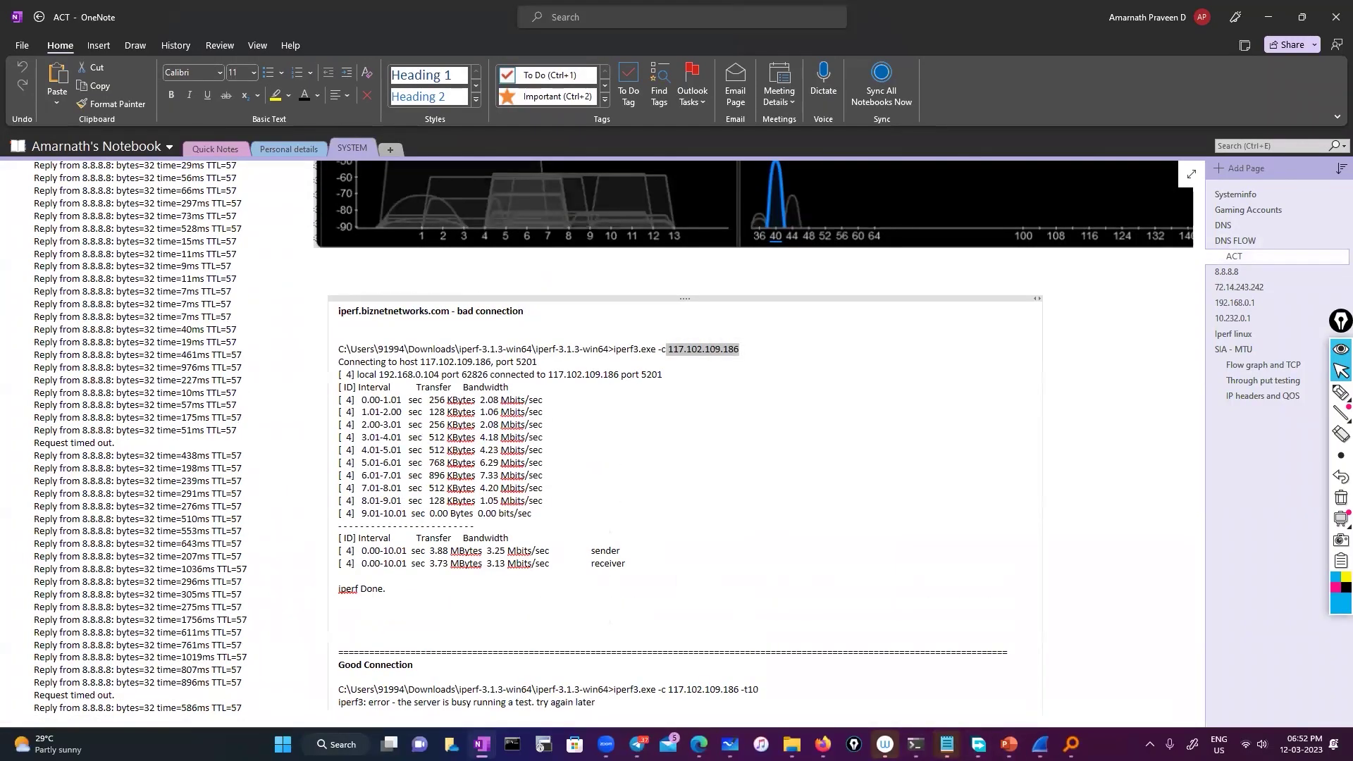
# Switch to the Windows PowerShell window and run .\iperf3.exe -c with the copied address 117.102.109.186.
pyautogui.click(915, 744)
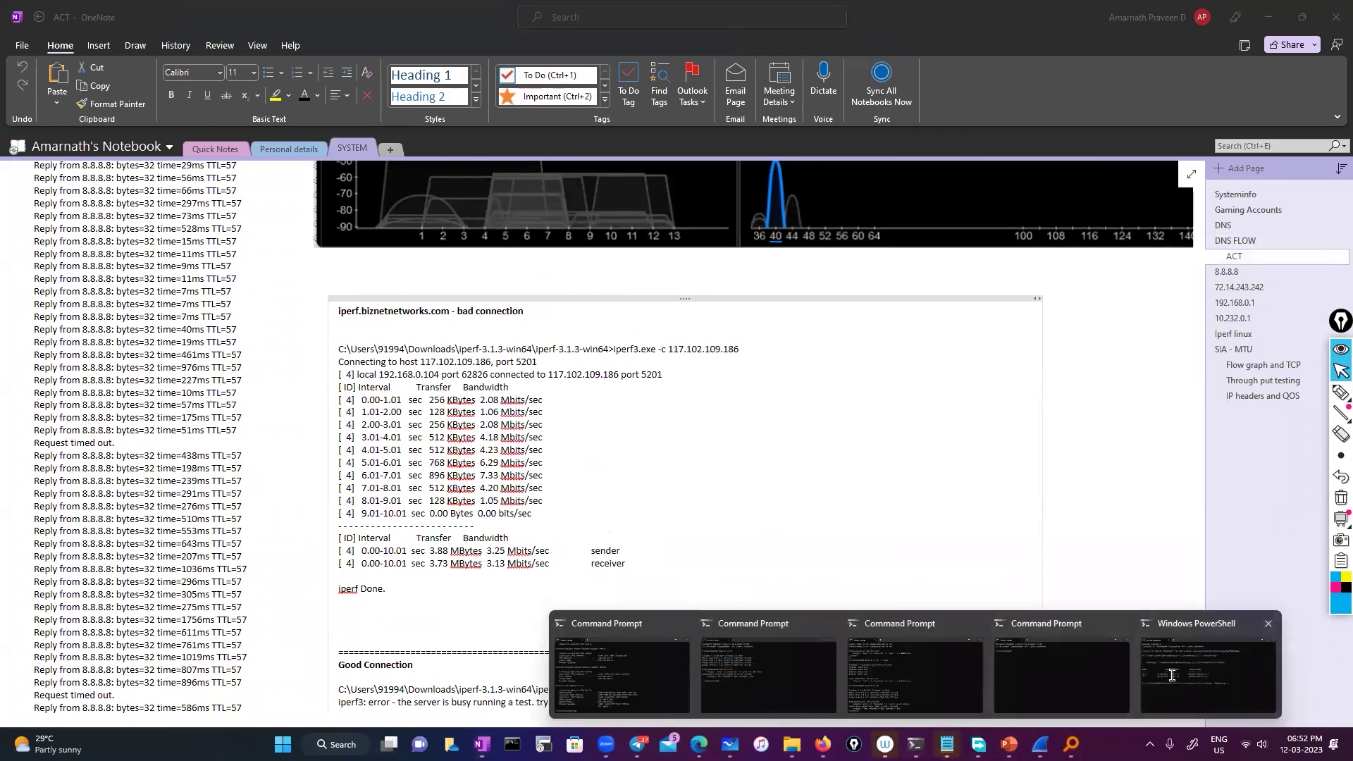
pyautogui.click(1240, 655)
pyautogui.hotkey('ctrl', 'v')
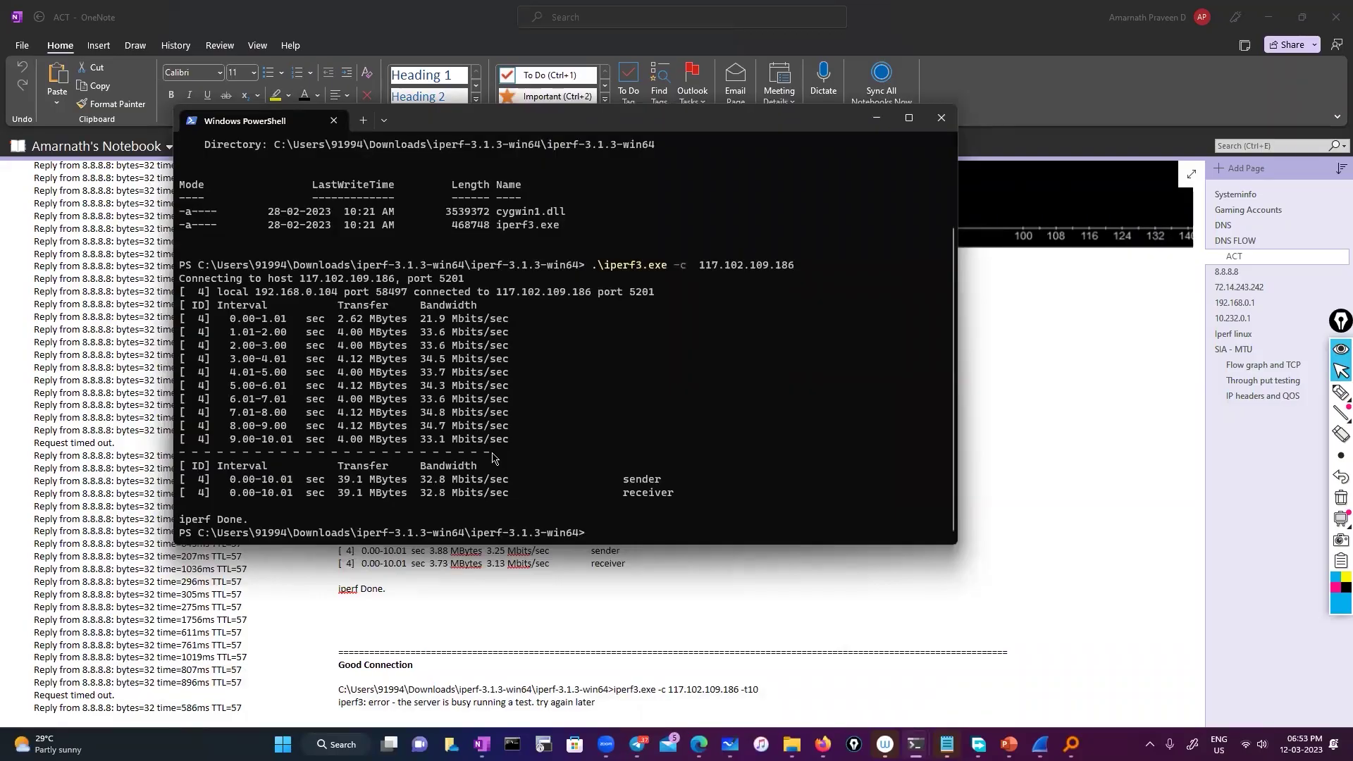
# Circle the first interval's bandwidth with the pen and sketch a network of devices, a switch, a router and a cloud beside the output.
pyautogui.click(1339, 395)
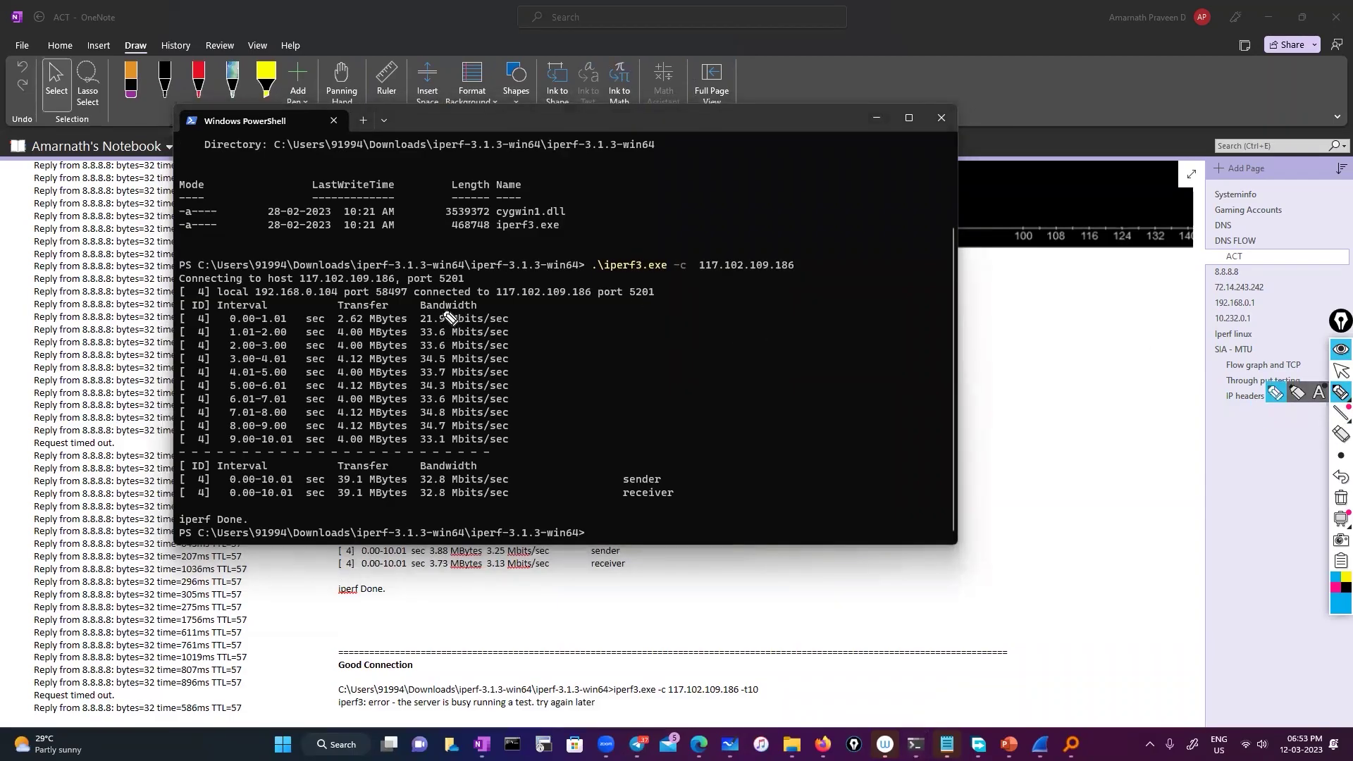
pyautogui.moveTo(479, 305)
pyautogui.mouseDown()
pyautogui.moveTo(414, 317)
pyautogui.moveTo(426, 329)
pyautogui.moveTo(518, 322)
pyautogui.moveTo(464, 303)
pyautogui.mouseUp()
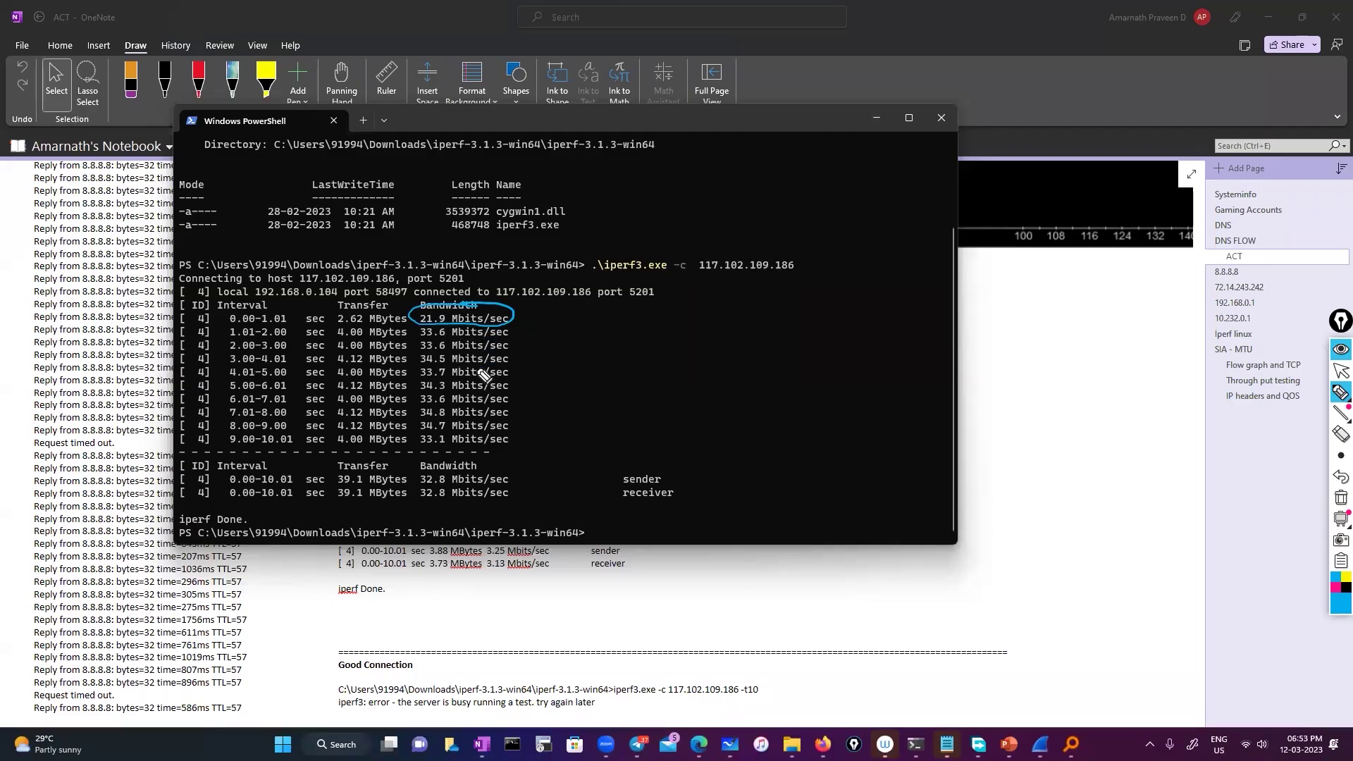
pyautogui.moveTo(854, 295)
pyautogui.mouseDown()
pyautogui.moveTo(816, 313)
pyautogui.moveTo(868, 291)
pyautogui.mouseUp()
pyautogui.moveTo(855, 311)
pyautogui.mouseDown()
pyautogui.moveTo(839, 337)
pyautogui.moveTo(931, 287)
pyautogui.moveTo(953, 239)
pyautogui.moveTo(930, 303)
pyautogui.moveTo(898, 271)
pyautogui.mouseUp()
pyautogui.moveTo(803, 345); pyautogui.dragTo(750, 361)
pyautogui.moveTo(668, 370)
pyautogui.mouseDown()
pyautogui.moveTo(754, 381)
pyautogui.moveTo(665, 387)
pyautogui.moveTo(684, 317)
pyautogui.moveTo(674, 456)
pyautogui.mouseUp()
pyautogui.moveTo(718, 389); pyautogui.dragTo(764, 423)
pyautogui.moveTo(724, 337); pyautogui.dragTo(755, 295)
pyautogui.moveTo(638, 308)
pyautogui.mouseDown()
pyautogui.moveTo(641, 332)
pyautogui.moveTo(682, 326)
pyautogui.mouseUp()
pyautogui.moveTo(758, 291)
pyautogui.mouseDown()
pyautogui.moveTo(840, 235)
pyautogui.moveTo(775, 288)
pyautogui.mouseUp()
pyautogui.moveTo(763, 416)
pyautogui.mouseDown()
pyautogui.moveTo(775, 454)
pyautogui.moveTo(848, 408)
pyautogui.moveTo(775, 449)
pyautogui.mouseUp()
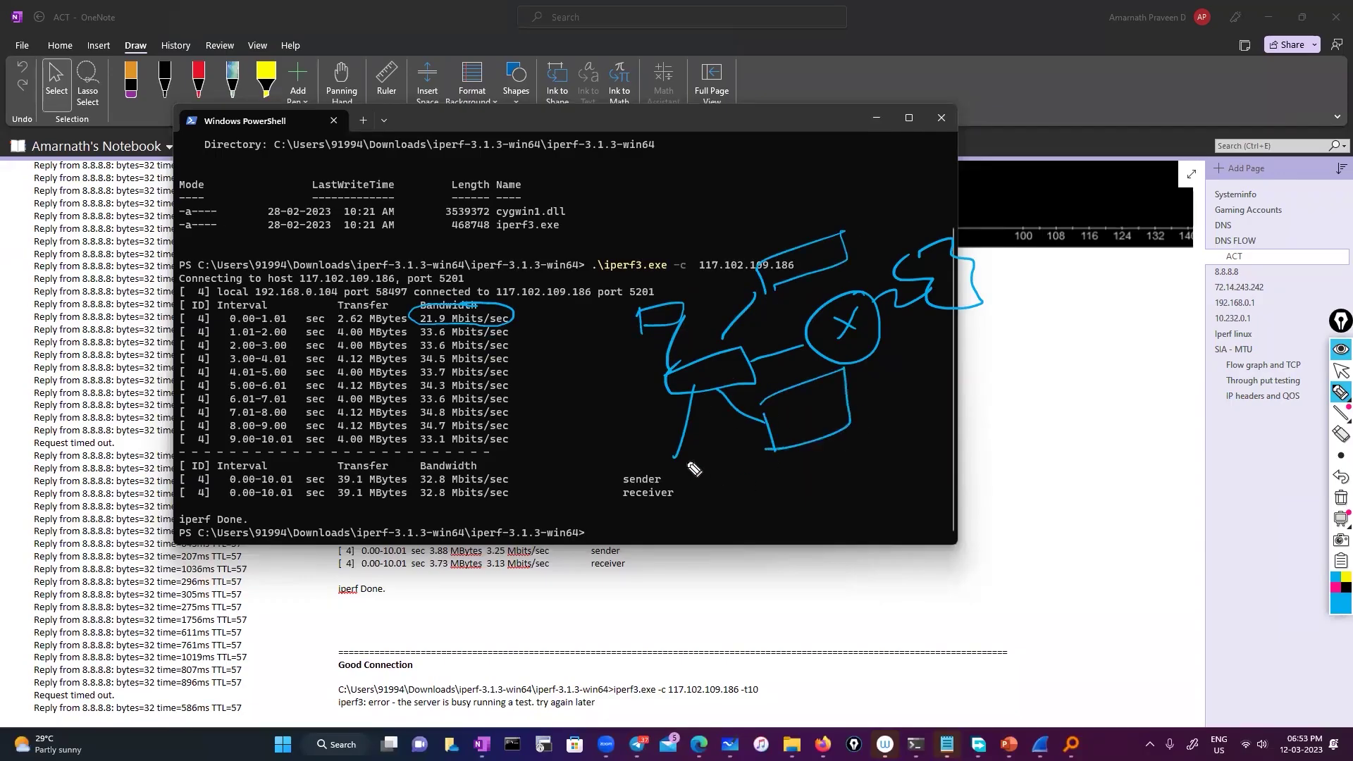
pyautogui.moveTo(676, 457)
pyautogui.mouseDown()
pyautogui.moveTo(729, 469)
pyautogui.moveTo(678, 486)
pyautogui.mouseUp()
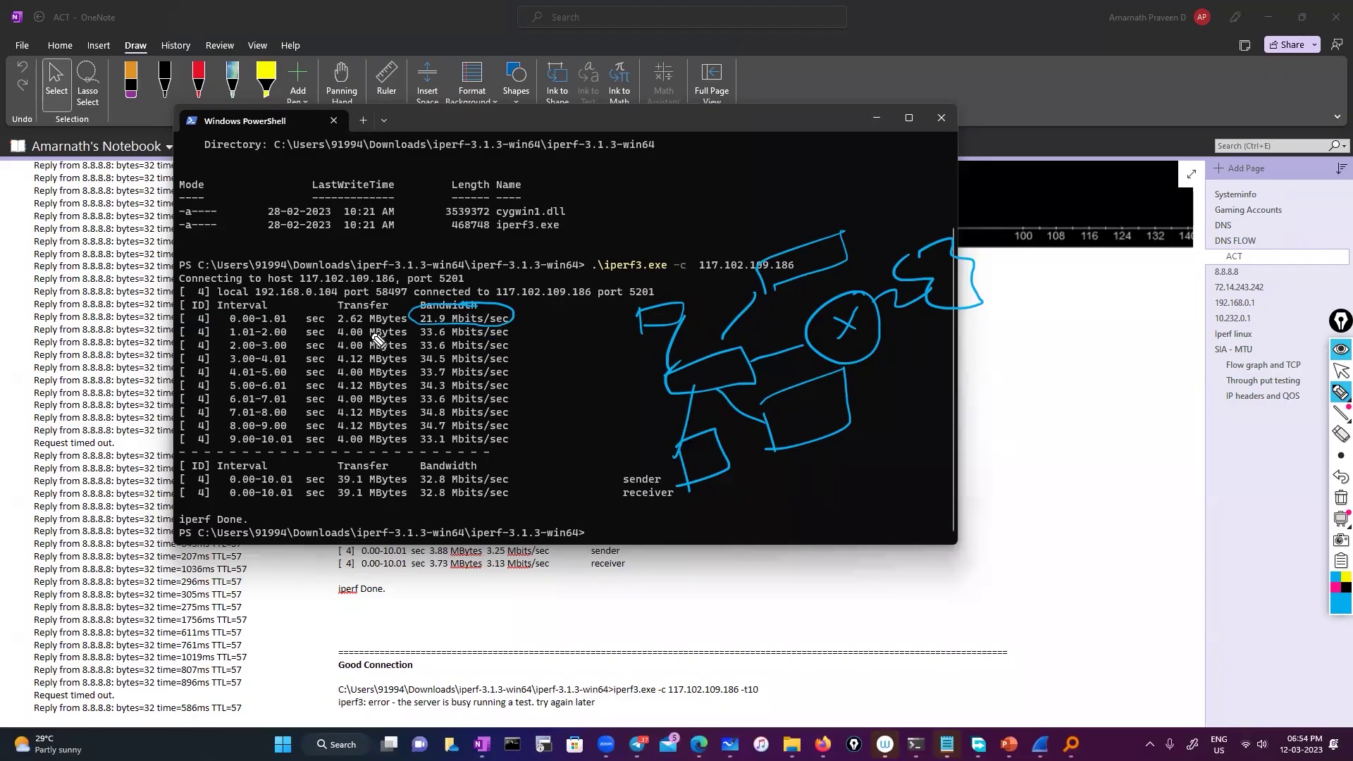
# Circle the first interval's transfer, the first two interval times, and the overall sender transfer and bandwidth with the pen.
pyautogui.moveTo(381, 315)
pyautogui.mouseDown()
pyautogui.moveTo(360, 331)
pyautogui.moveTo(404, 313)
pyautogui.mouseUp()
pyautogui.moveTo(248, 308)
pyautogui.mouseDown()
pyautogui.moveTo(292, 322)
pyautogui.moveTo(240, 356)
pyautogui.moveTo(270, 331)
pyautogui.mouseUp()
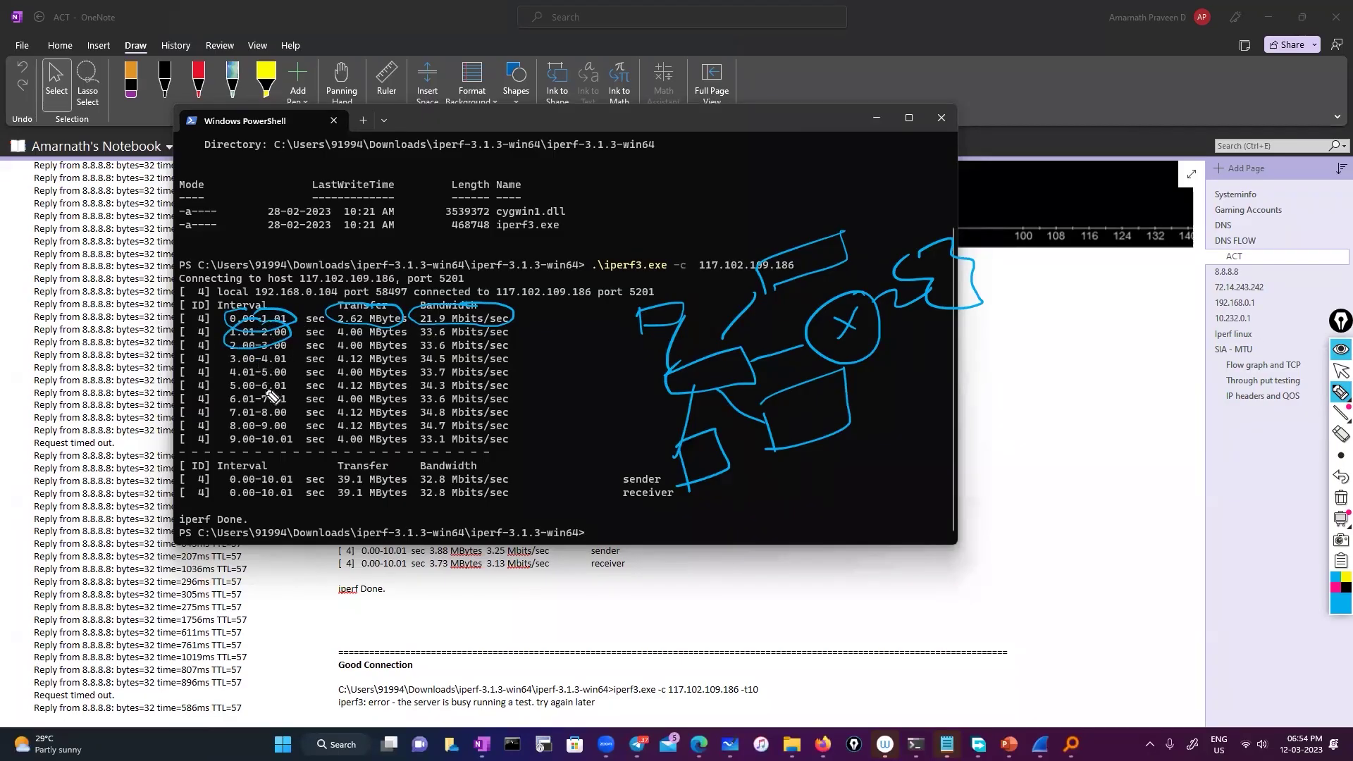
pyautogui.moveTo(397, 472)
pyautogui.mouseDown()
pyautogui.moveTo(327, 481)
pyautogui.moveTo(408, 463)
pyautogui.moveTo(383, 453)
pyautogui.mouseUp()
pyautogui.moveTo(491, 460)
pyautogui.mouseDown()
pyautogui.moveTo(449, 454)
pyautogui.moveTo(503, 495)
pyautogui.moveTo(486, 460)
pyautogui.moveTo(422, 509)
pyautogui.mouseUp()
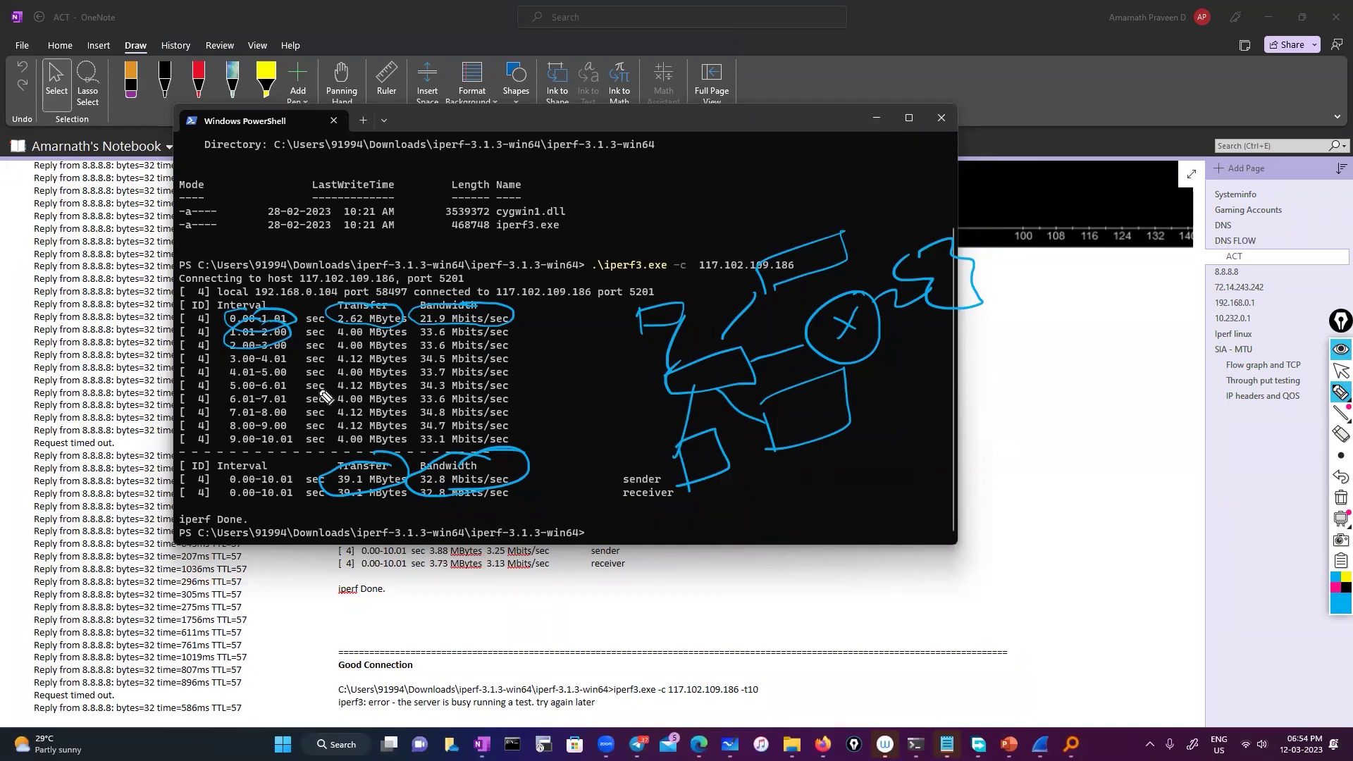
# Sketch three stacked boxes beside the bandwidth results, fill in the first one and draw lines from the last towards the network diagram.
pyautogui.moveTo(542, 334)
pyautogui.mouseDown()
pyautogui.moveTo(634, 370)
pyautogui.moveTo(520, 360)
pyautogui.moveTo(546, 327)
pyautogui.moveTo(585, 341)
pyautogui.moveTo(591, 361)
pyautogui.moveTo(620, 348)
pyautogui.moveTo(550, 338)
pyautogui.moveTo(613, 345)
pyautogui.moveTo(602, 402)
pyautogui.moveTo(596, 377)
pyautogui.mouseUp()
pyautogui.click(549, 311)
pyautogui.moveTo(546, 430)
pyautogui.mouseDown()
pyautogui.moveTo(637, 455)
pyautogui.moveTo(625, 456)
pyautogui.mouseUp()
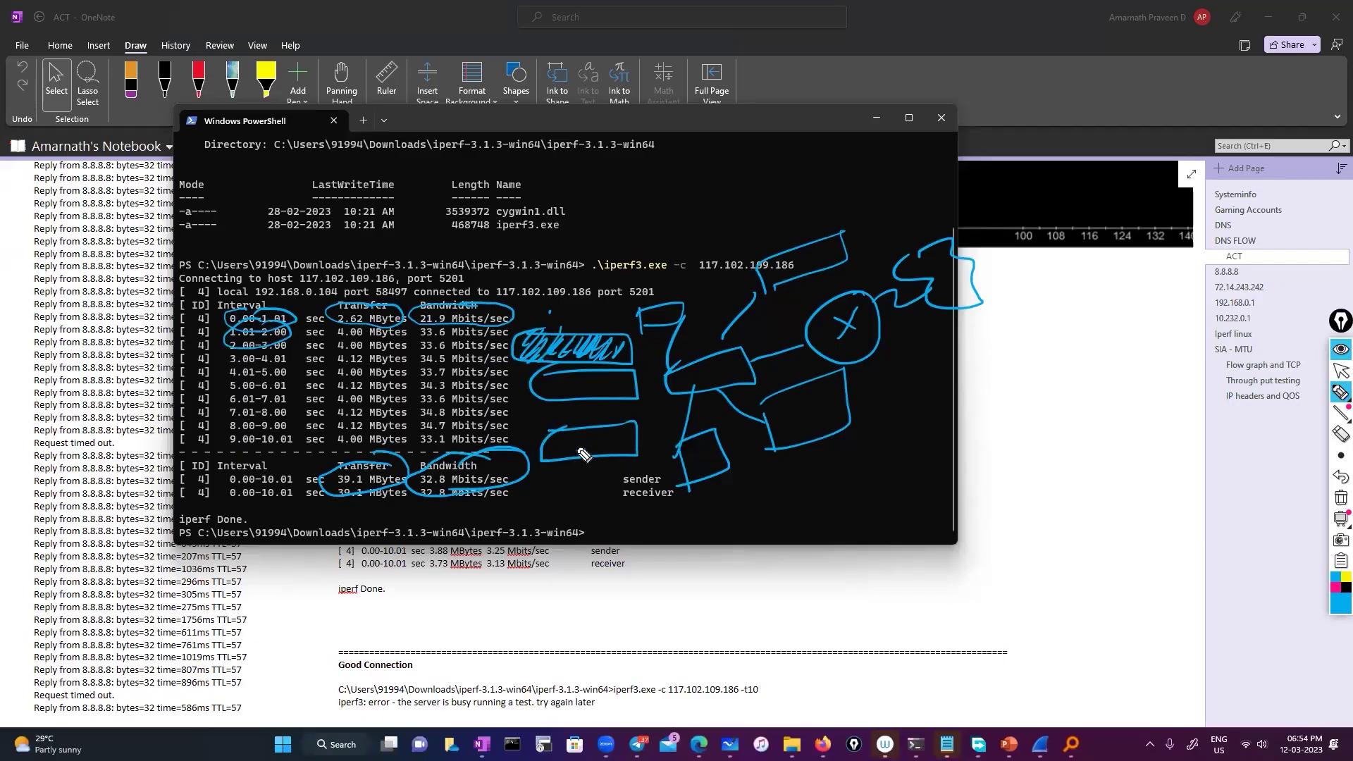
pyautogui.moveTo(638, 431); pyautogui.dragTo(758, 426)
pyautogui.moveTo(717, 388)
pyautogui.mouseDown()
pyautogui.moveTo(745, 417)
pyautogui.moveTo(729, 446)
pyautogui.mouseUp()
pyautogui.moveTo(829, 452); pyautogui.dragTo(724, 467)
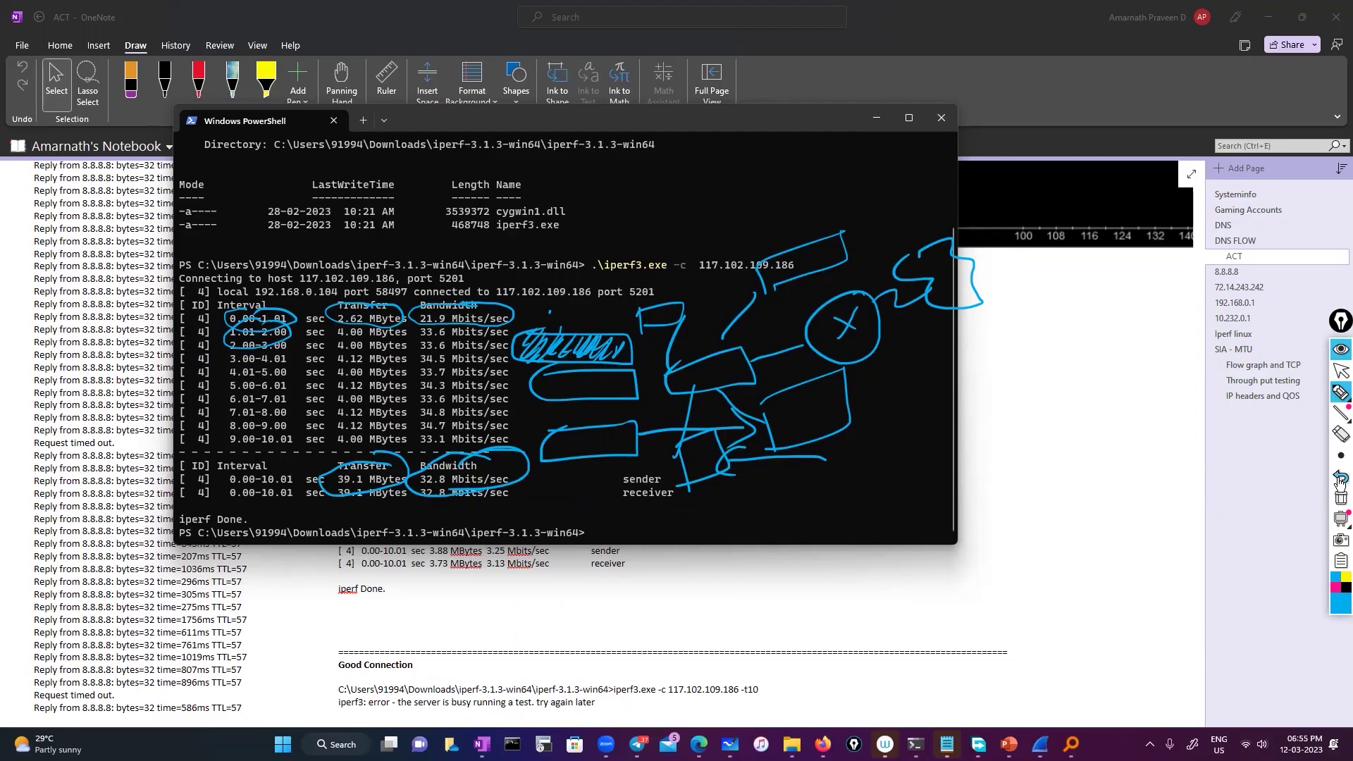
# Erase all pen drawings and switch to the iperf.pcap.pcapng capture in Wireshark.
pyautogui.click(1339, 506)
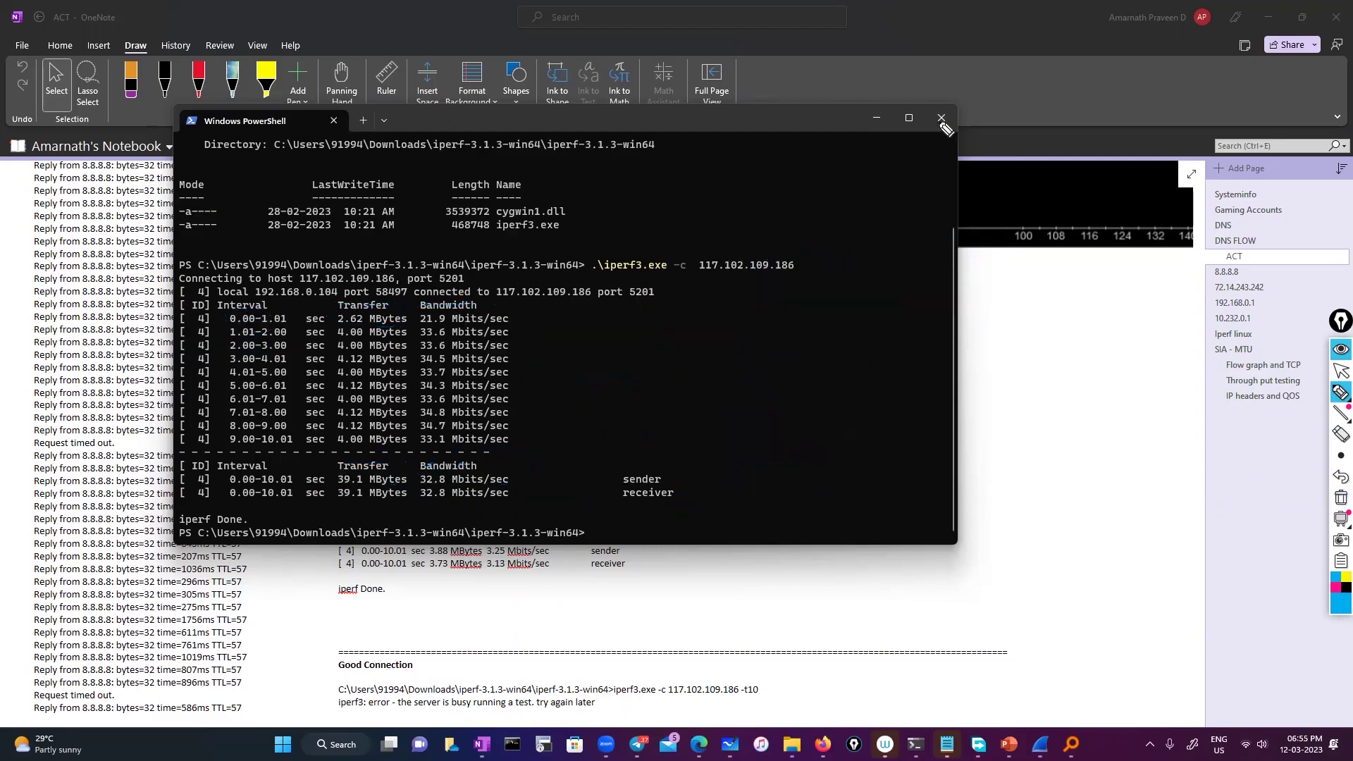
pyautogui.click(1339, 375)
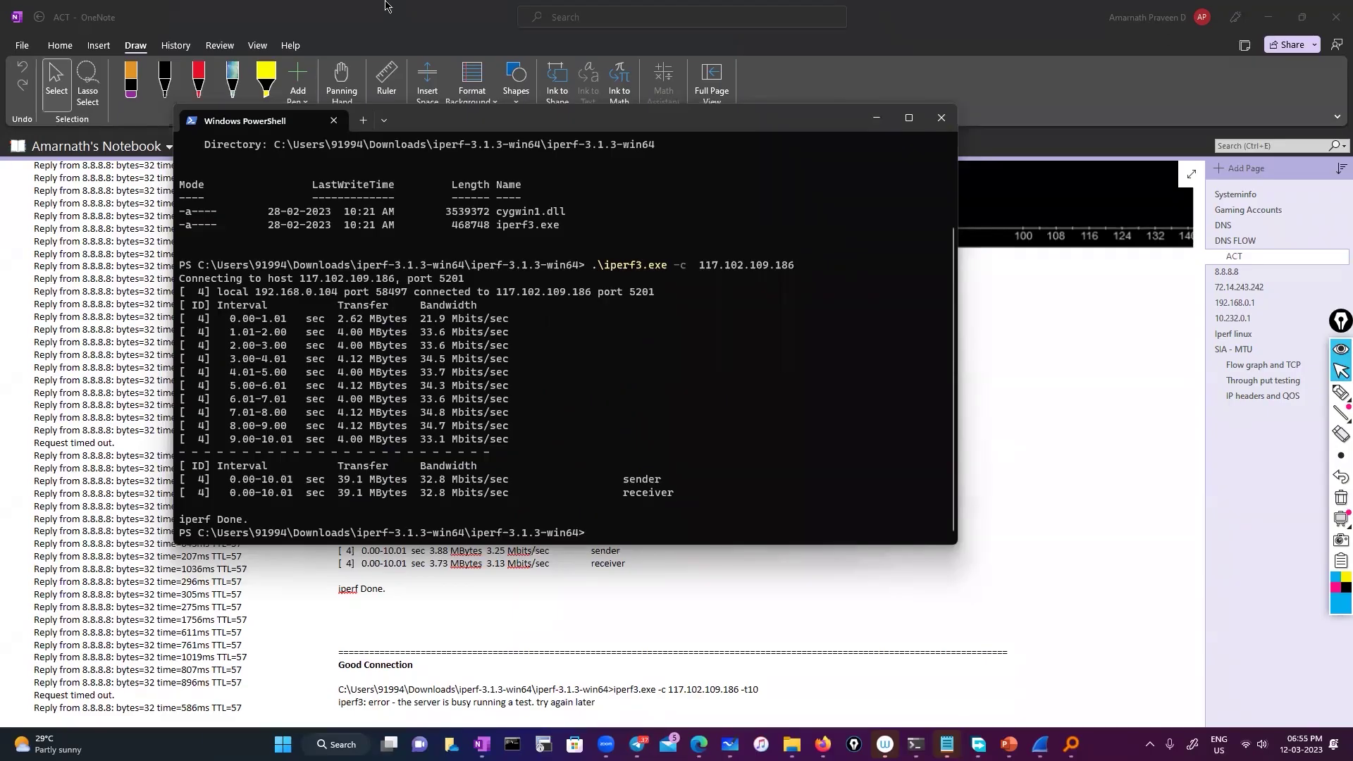
pyautogui.click(915, 743)
pyautogui.click(1040, 744)
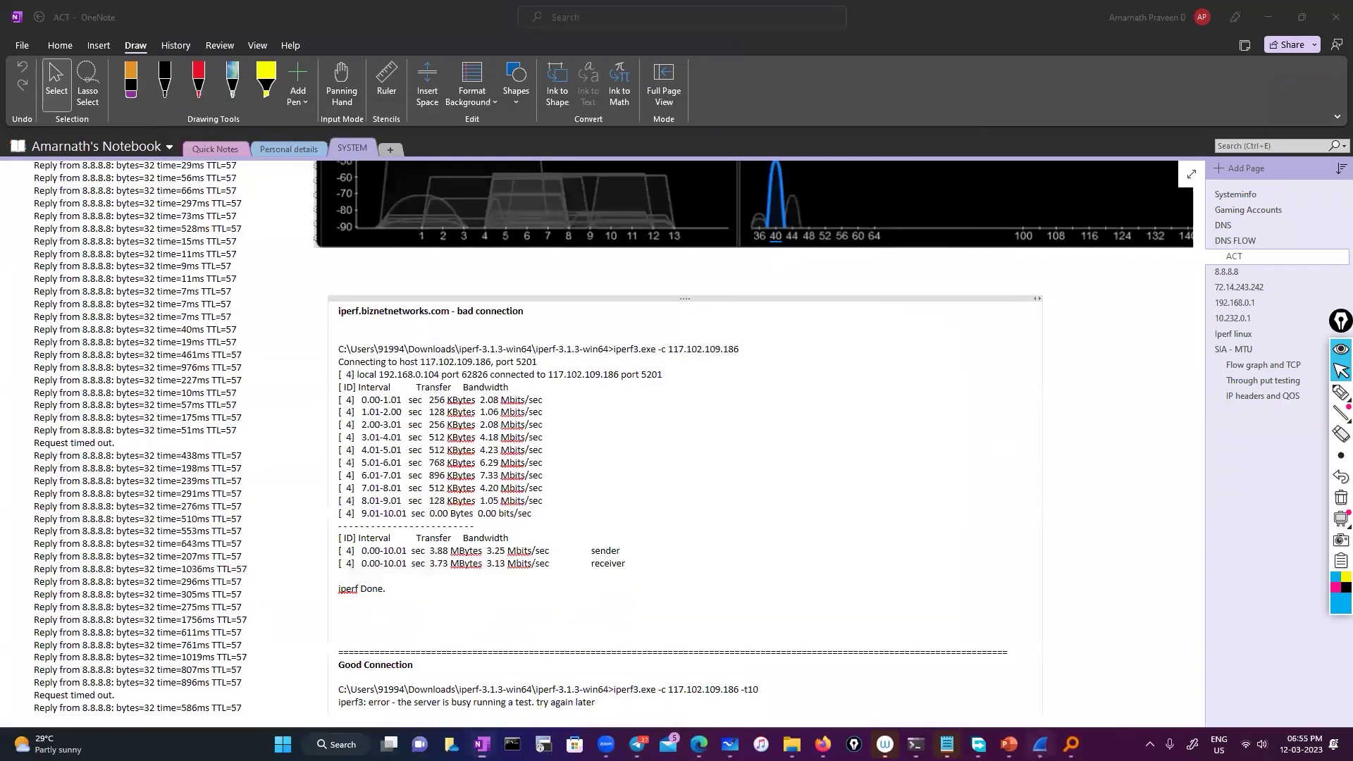
# Examine the TCP Window Full packets around frame 385, comparing window sizes, sequence and acknowledgment numbers and the frame's TCP details.
pyautogui.hscroll(3, 599, 272)
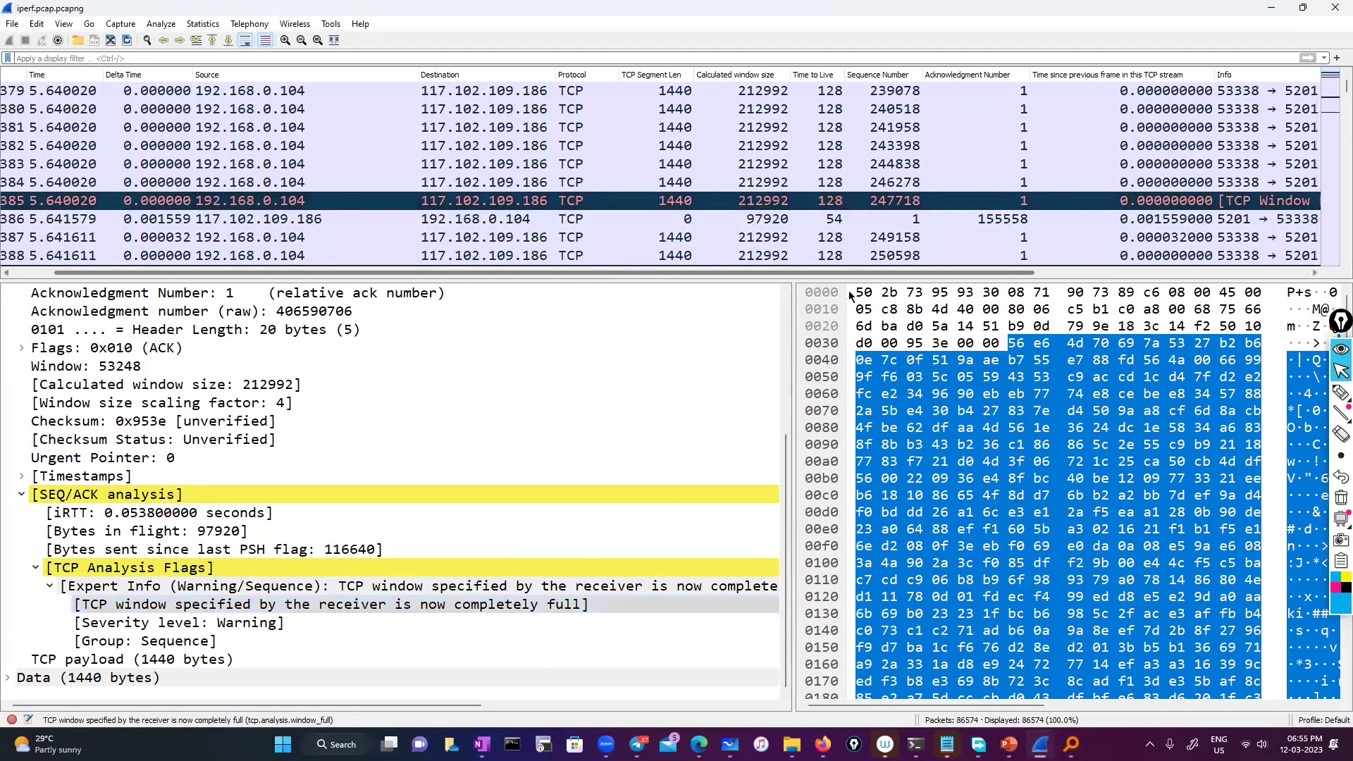
pyautogui.hscroll(-5, 326, 204)
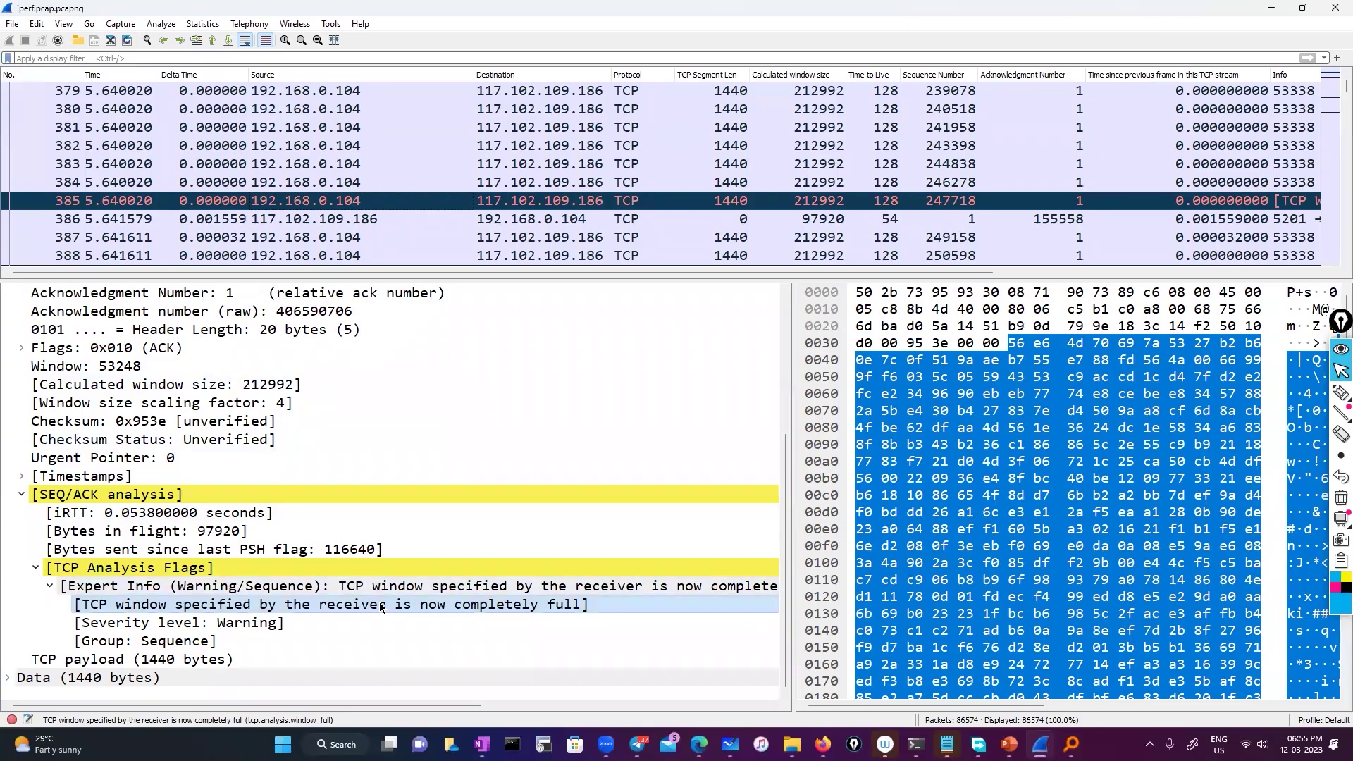
pyautogui.moveTo(593, 275); pyautogui.dragTo(824, 294)
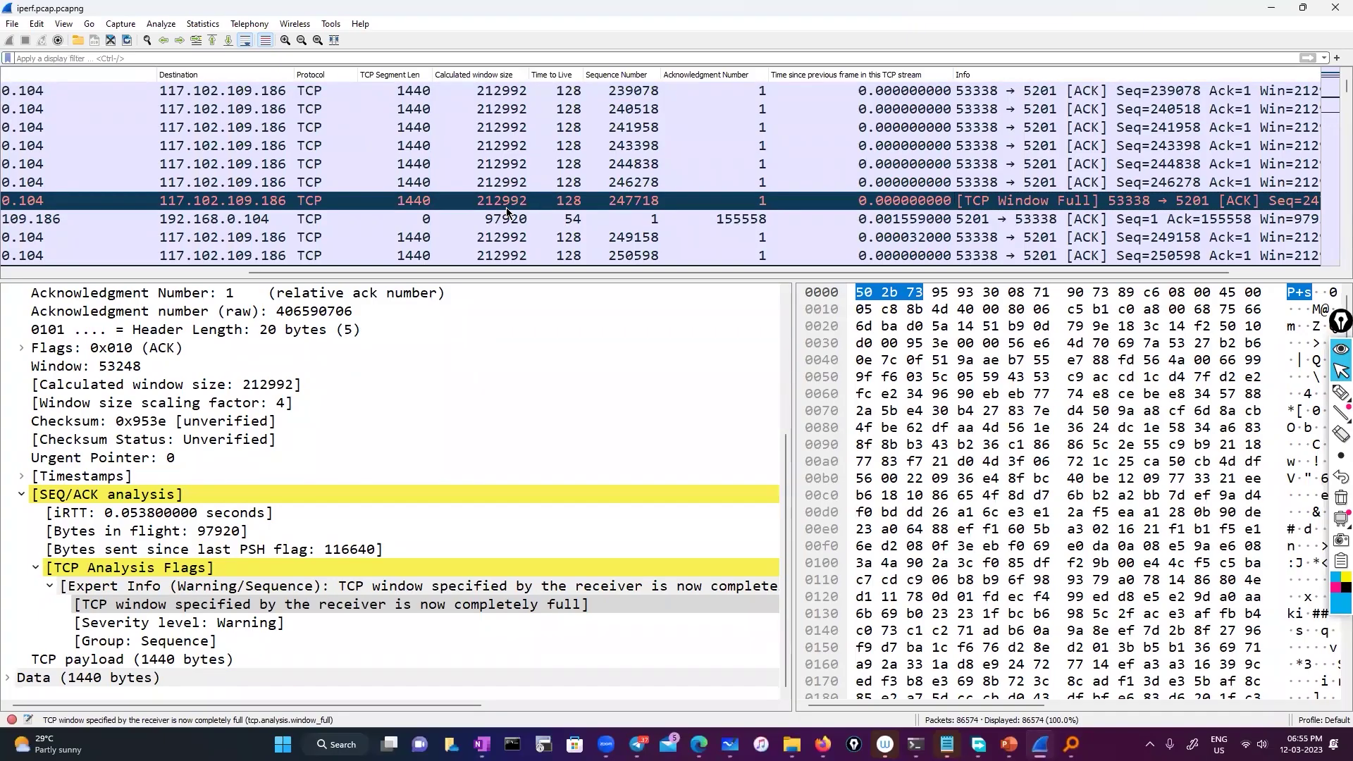
pyautogui.scroll(3, 507, 211)
pyautogui.scroll(-3, 507, 211)
pyautogui.scroll(-1, 507, 211)
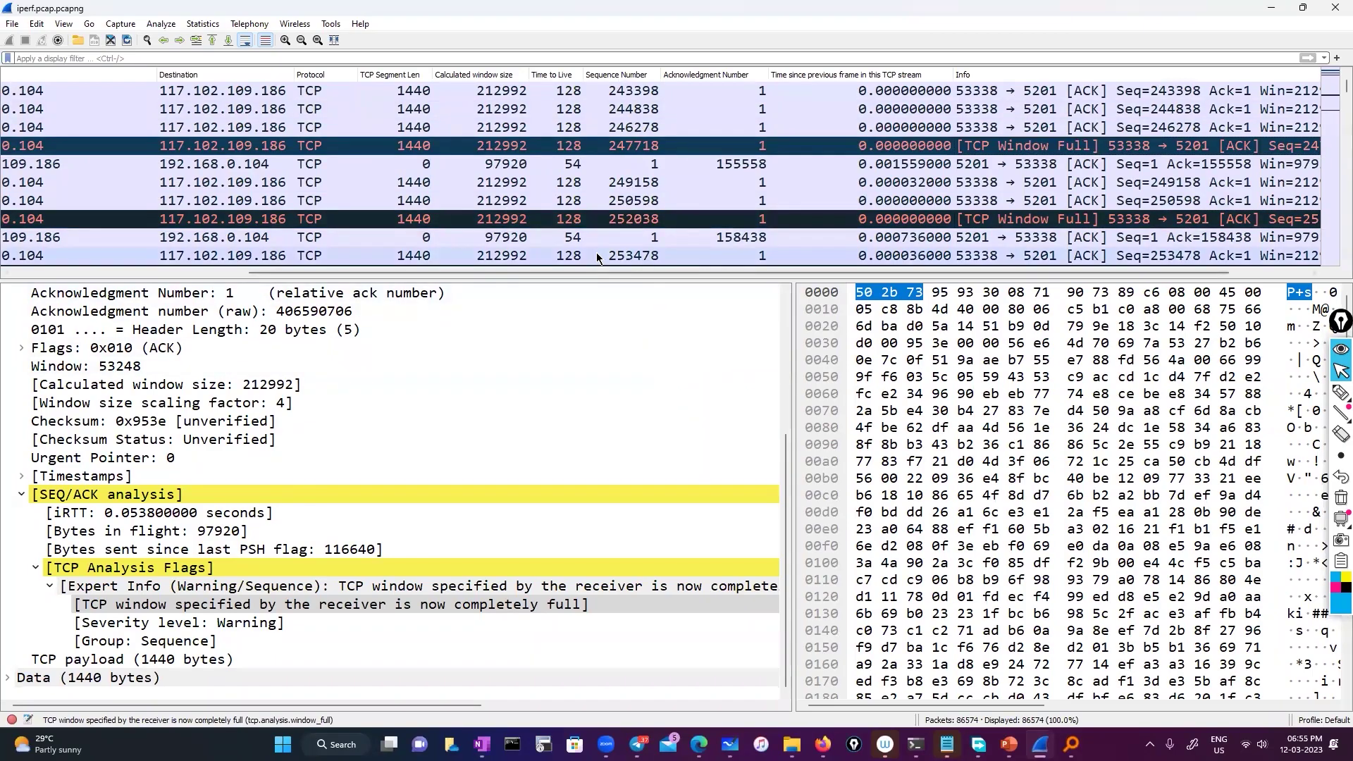
pyautogui.scroll(2, 453, 551)
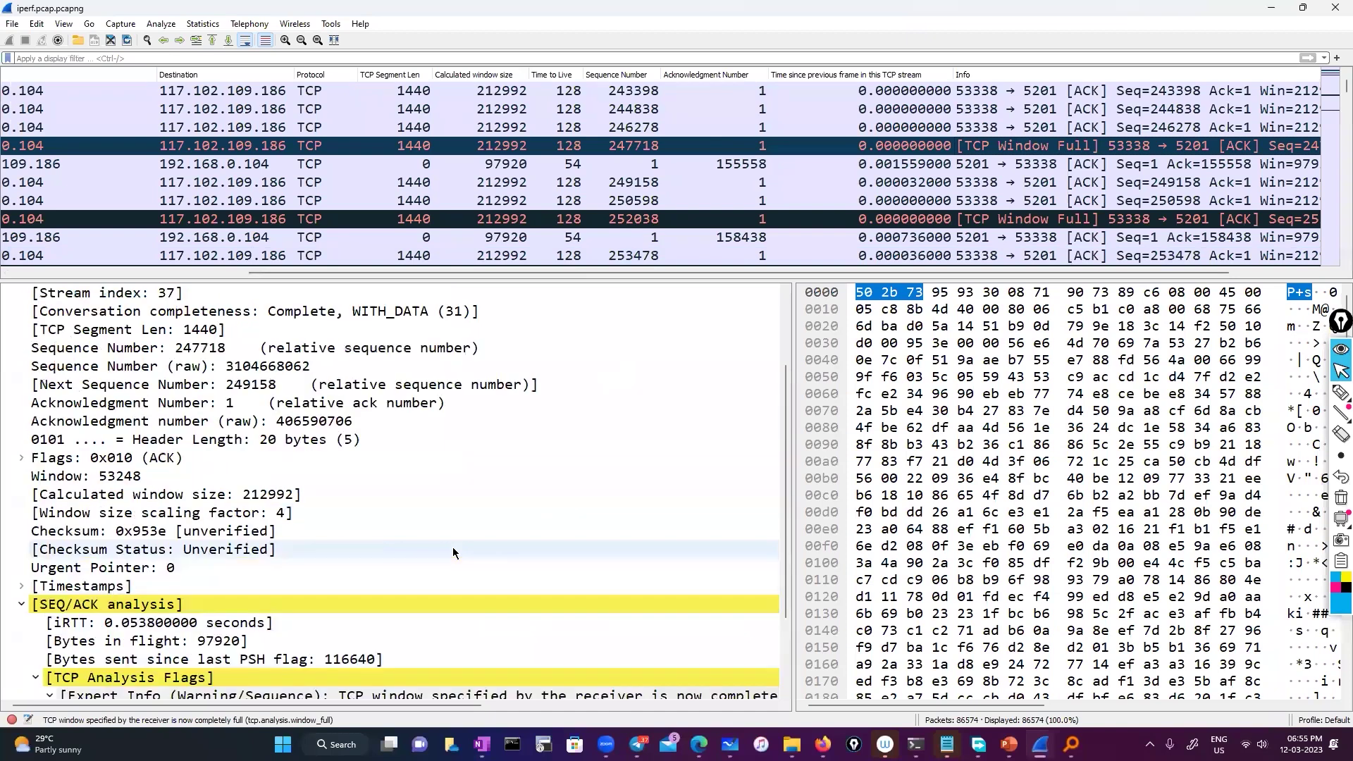
pyautogui.scroll(2, 453, 551)
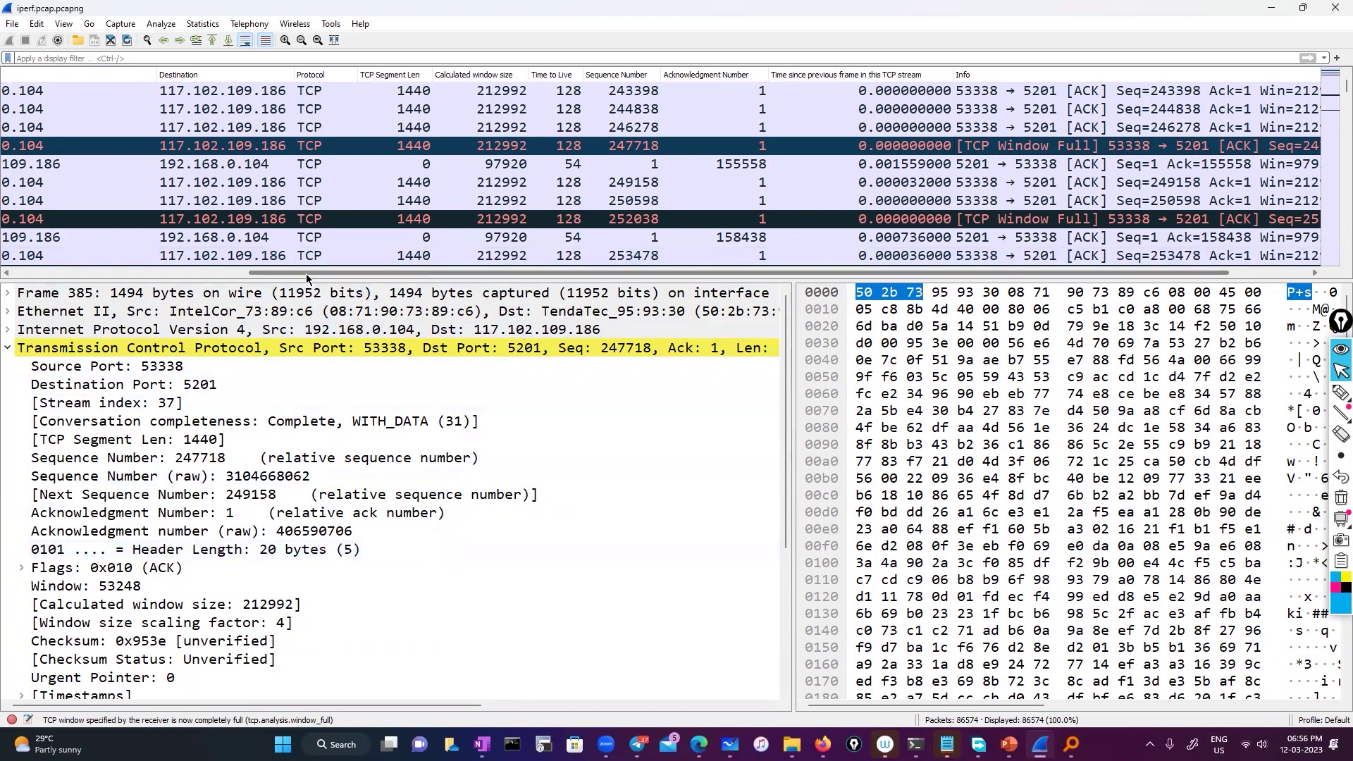
pyautogui.hscroll(-3, 310, 277)
pyautogui.hscroll(3, 316, 278)
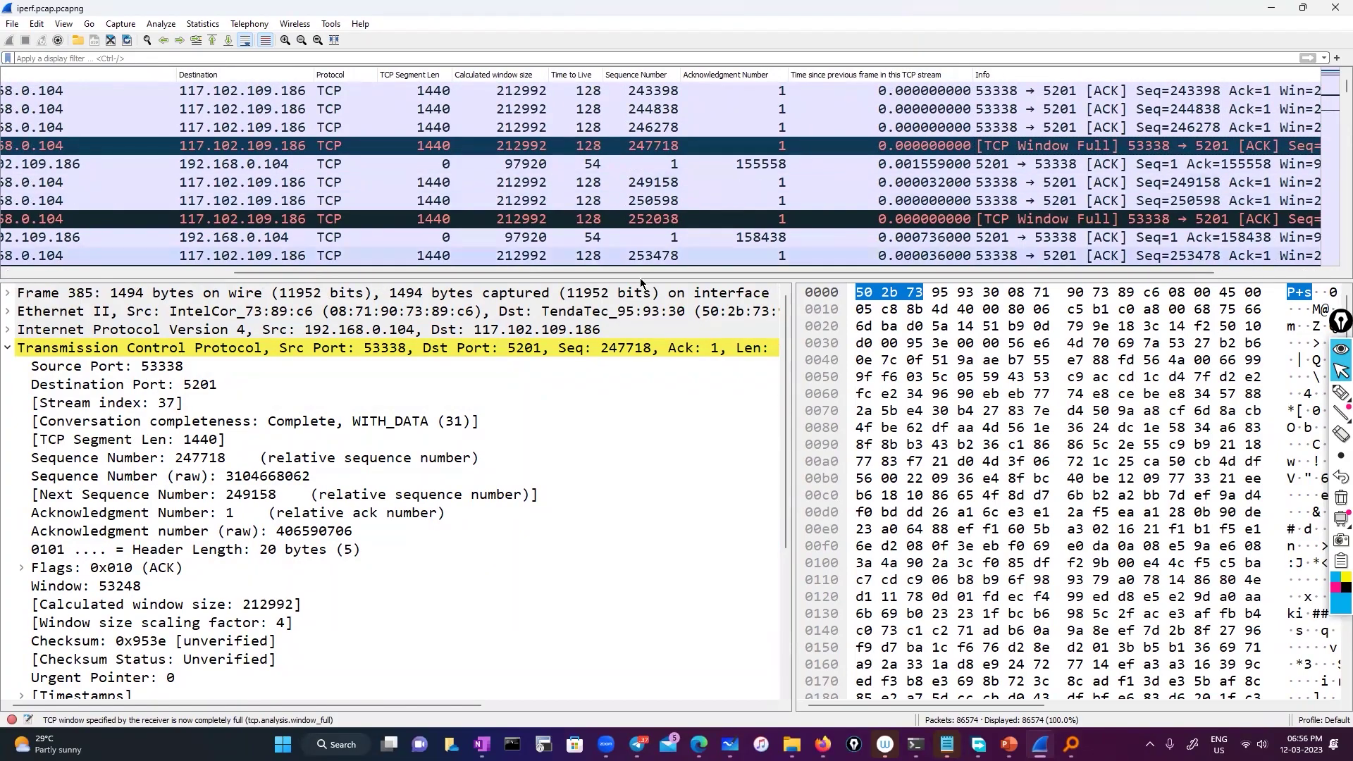
pyautogui.hscroll(-3, 534, 278)
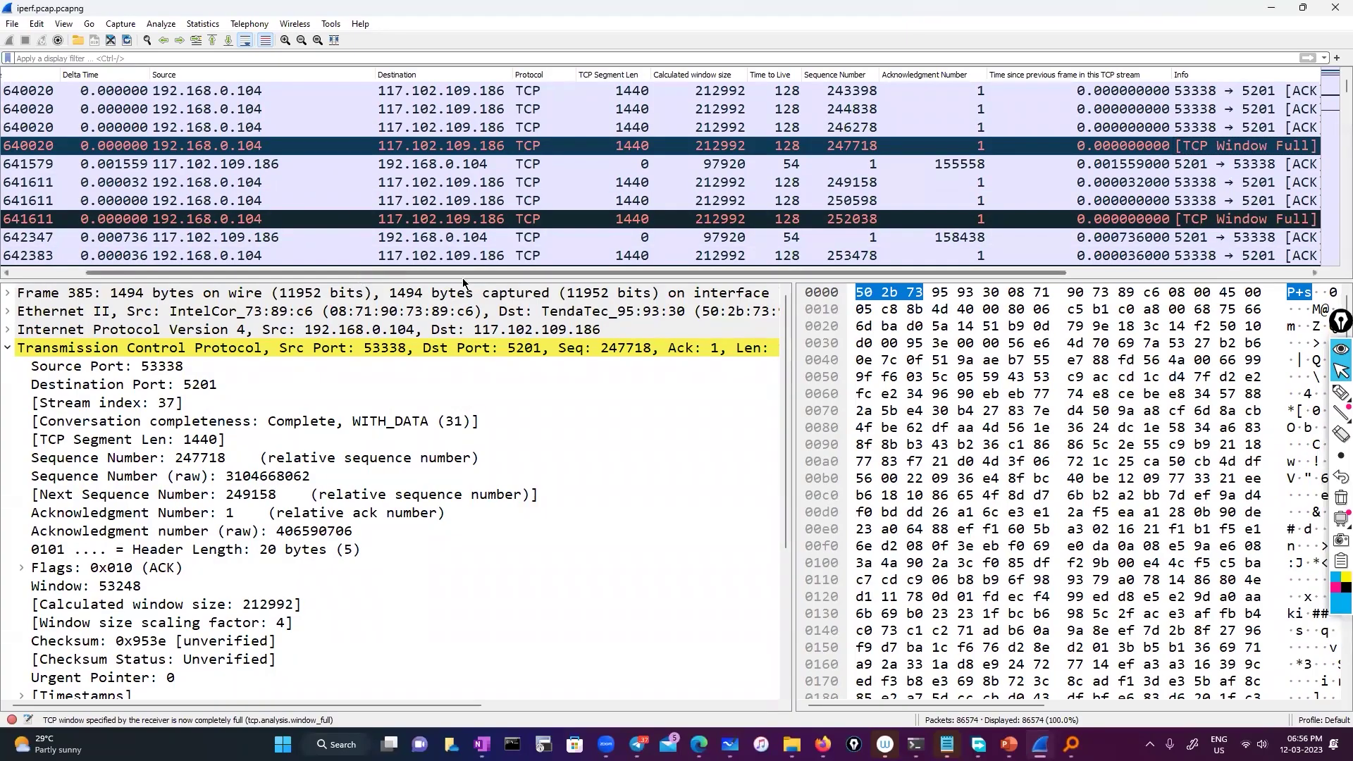
pyautogui.hscroll(3, 497, 282)
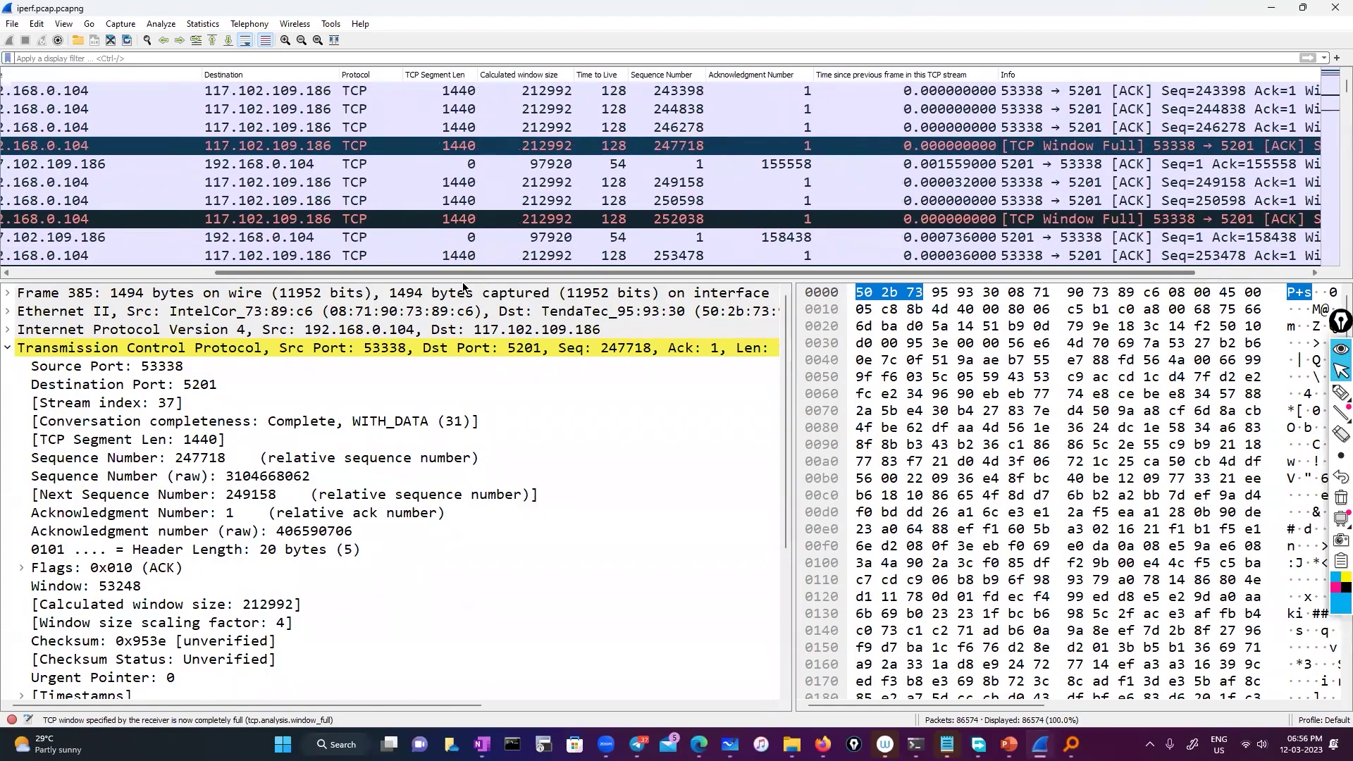
pyautogui.hscroll(-3, 393, 291)
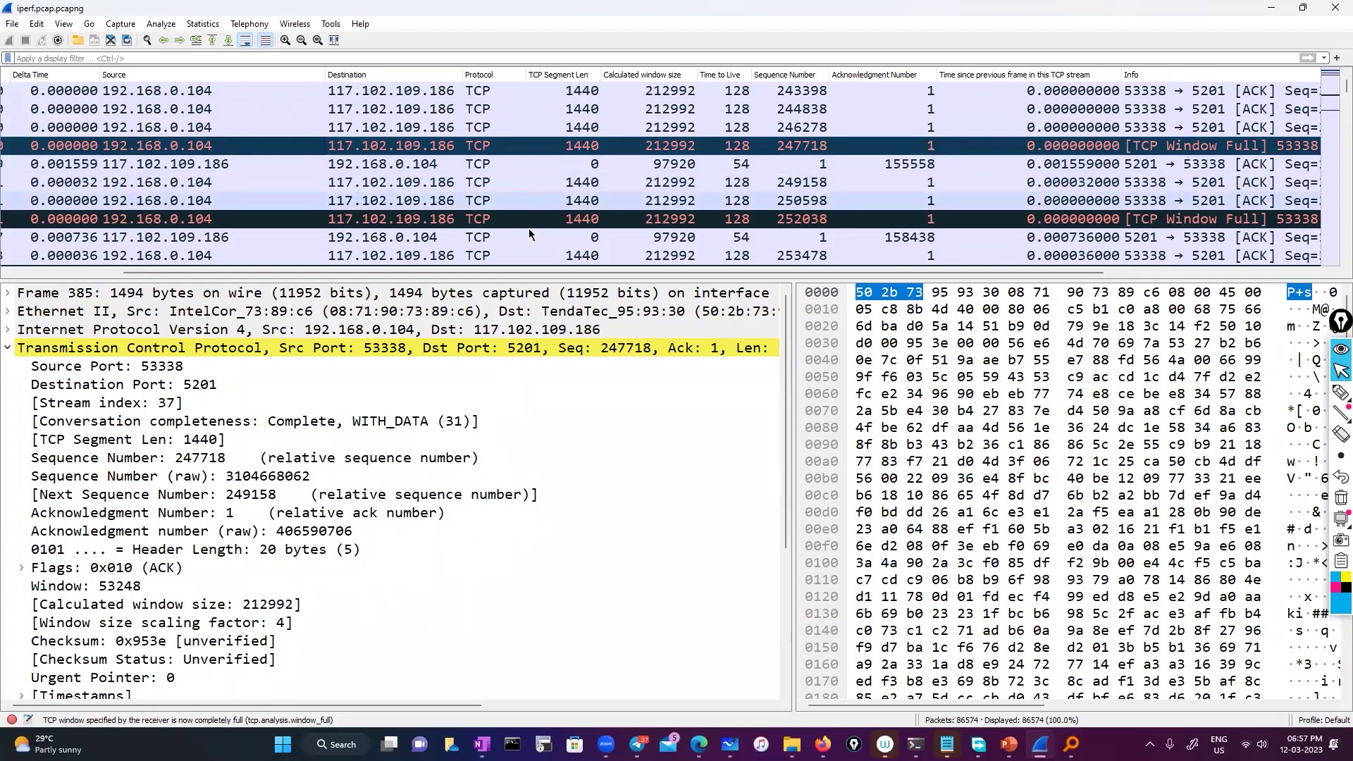
pyautogui.scroll(1, 516, 186)
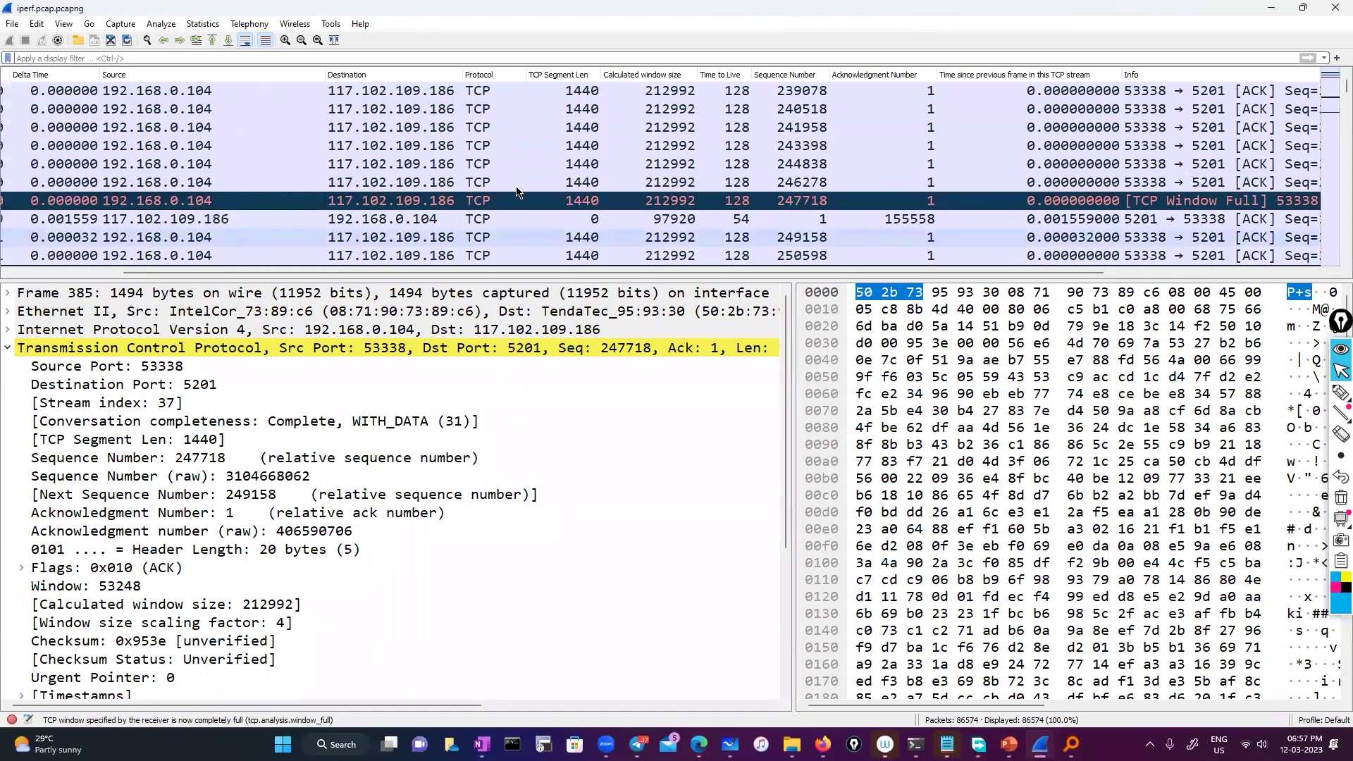
pyautogui.scroll(-1, 515, 190)
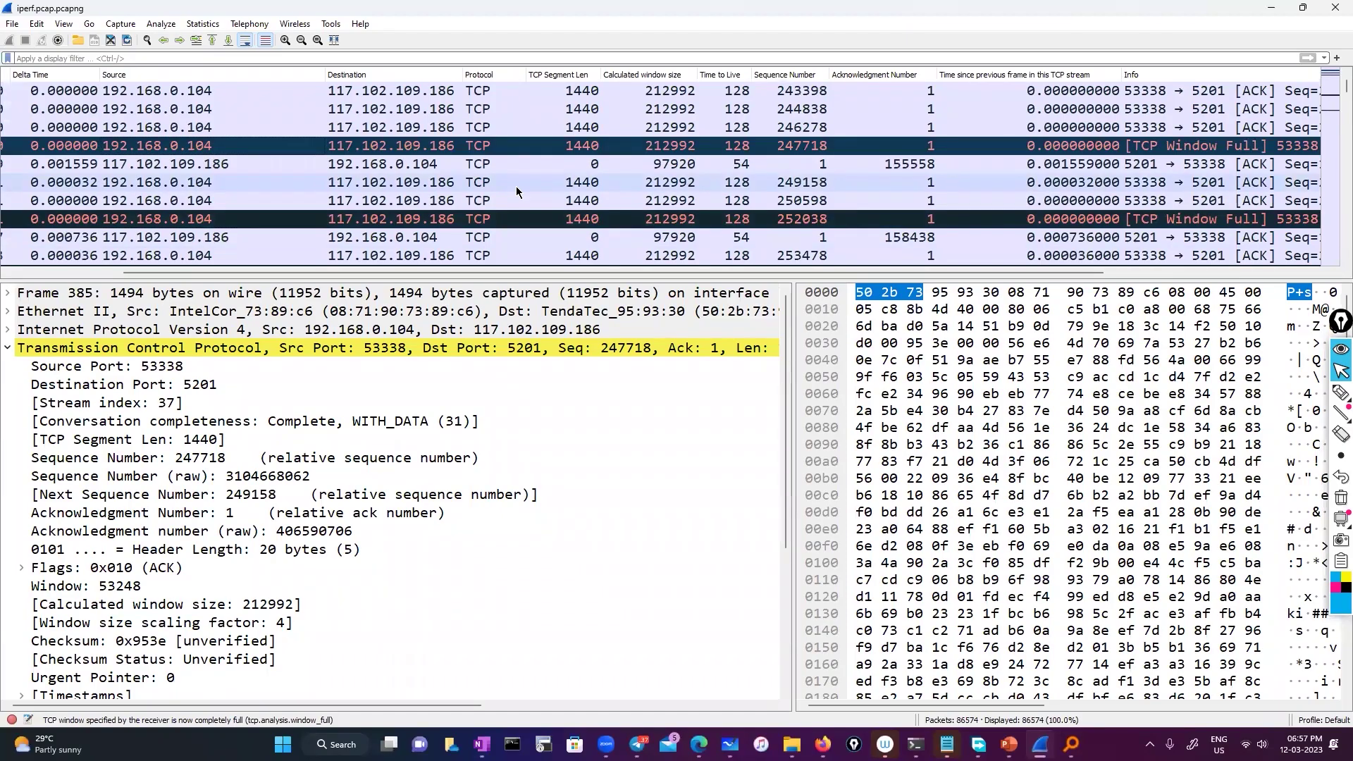
# Handwrite MSS and MTU with the pen over the packet details and draw a downward arrow under MTU.
pyautogui.click(1339, 504)
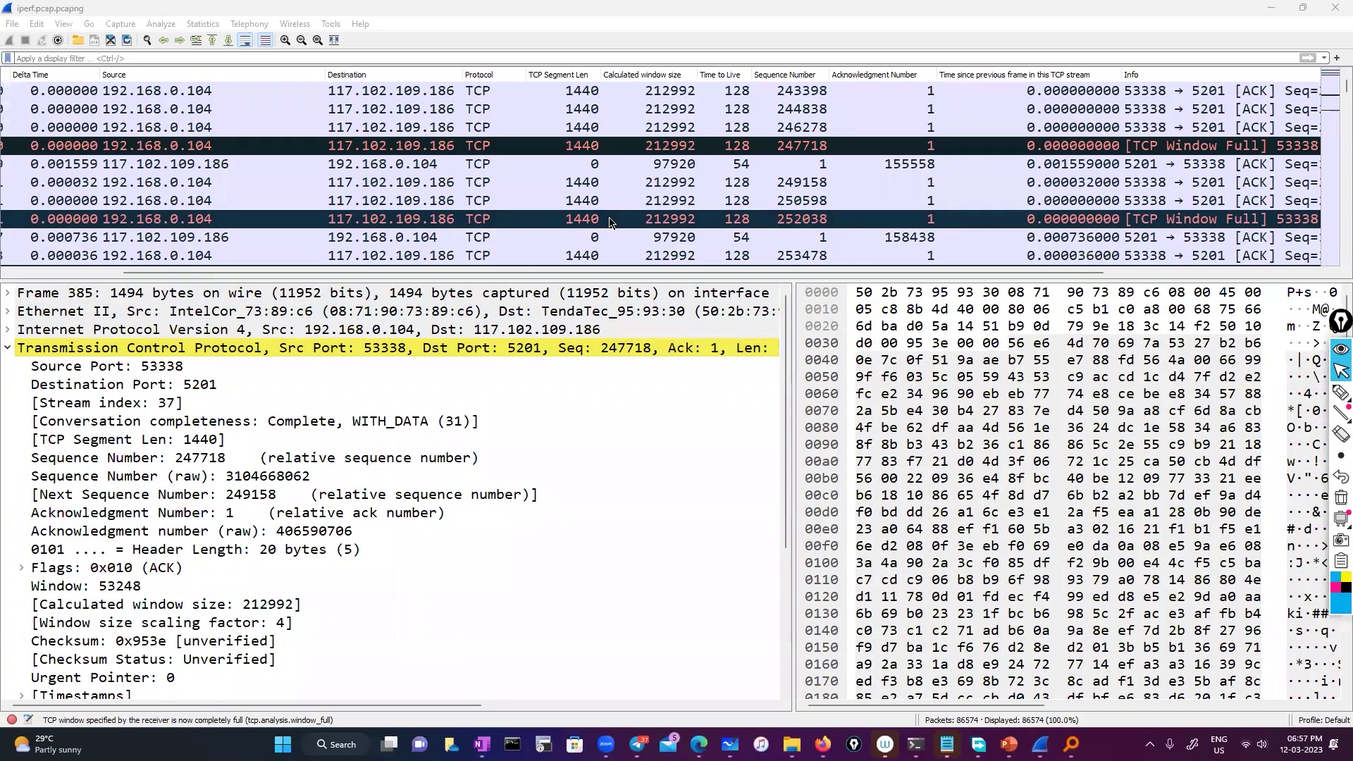
pyautogui.click(1340, 398)
pyautogui.click(1340, 398)
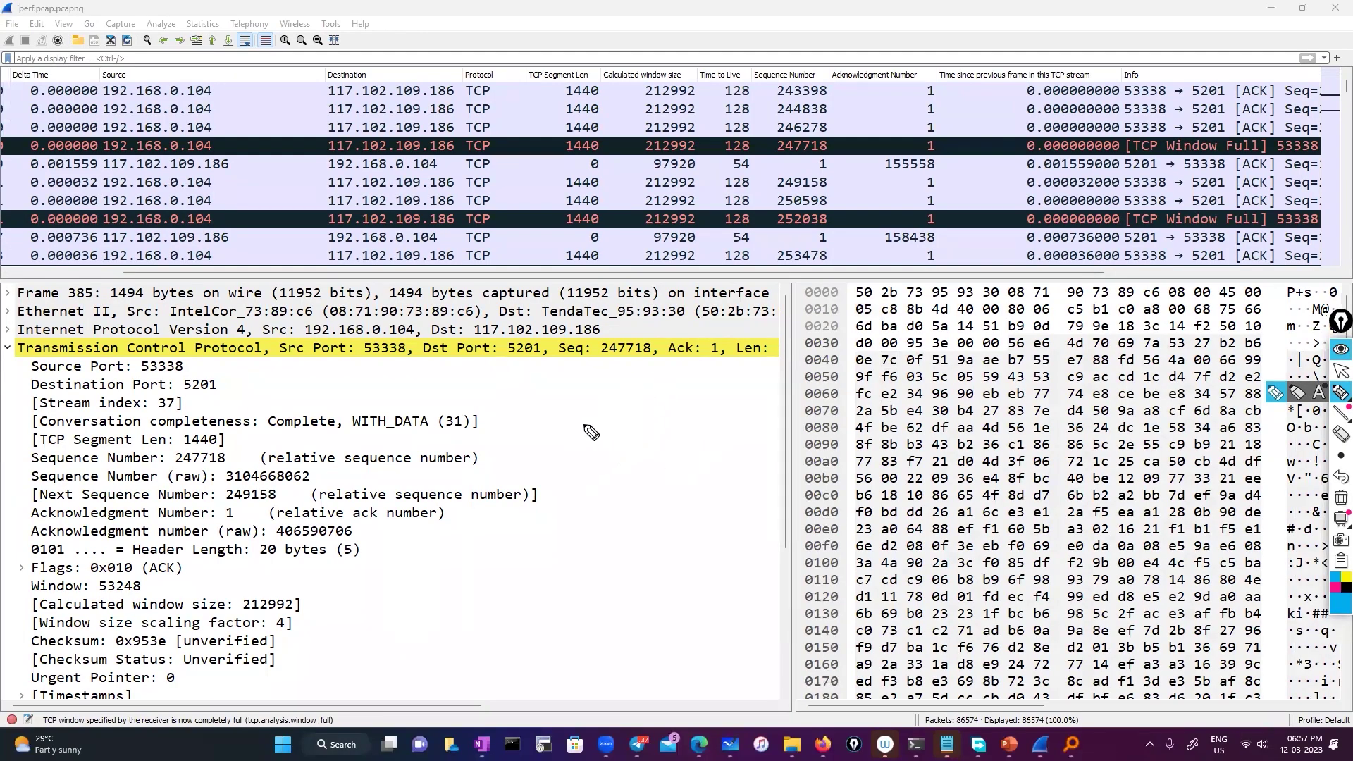
pyautogui.moveTo(585, 427); pyautogui.dragTo(611, 421)
pyautogui.moveTo(639, 401); pyautogui.dragTo(627, 417)
pyautogui.moveTo(598, 473); pyautogui.dragTo(633, 449)
pyautogui.moveTo(626, 451); pyautogui.dragTo(624, 469)
pyautogui.moveTo(636, 446); pyautogui.dragTo(652, 449)
pyautogui.moveTo(598, 513); pyautogui.dragTo(616, 510)
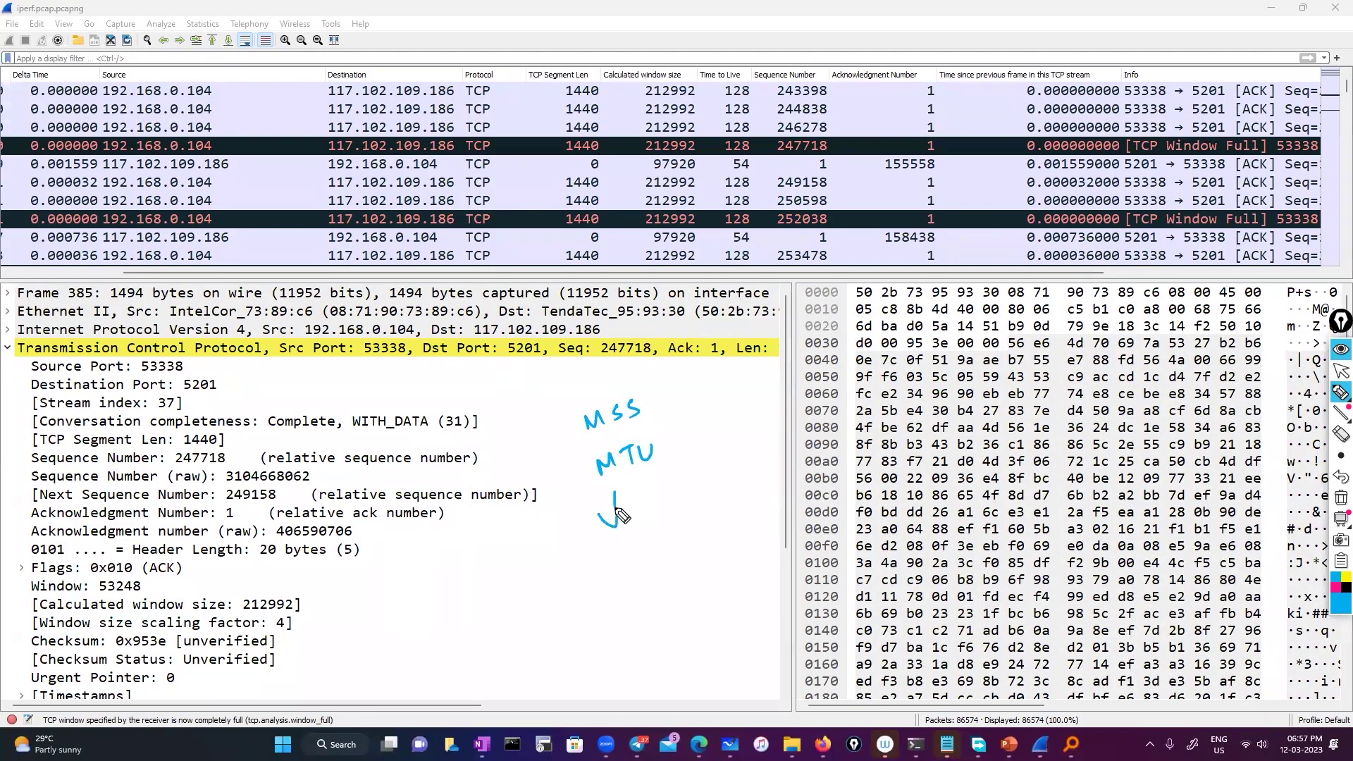
# Handwrite Maximum Transmission, Ethernet header and a circled 1500 Bytes beneath the MTU arrow.
pyautogui.moveTo(508, 596)
pyautogui.mouseDown()
pyautogui.moveTo(678, 537)
pyautogui.moveTo(816, 456)
pyautogui.mouseUp()
pyautogui.moveTo(630, 571)
pyautogui.mouseDown()
pyautogui.moveTo(629, 584)
pyautogui.moveTo(645, 577)
pyautogui.moveTo(604, 620)
pyautogui.moveTo(766, 558)
pyautogui.moveTo(792, 525)
pyautogui.mouseUp()
pyautogui.moveTo(417, 637)
pyautogui.mouseDown()
pyautogui.moveTo(412, 651)
pyautogui.moveTo(482, 634)
pyautogui.moveTo(471, 593)
pyautogui.moveTo(489, 656)
pyautogui.moveTo(553, 614)
pyautogui.moveTo(542, 628)
pyautogui.mouseUp()
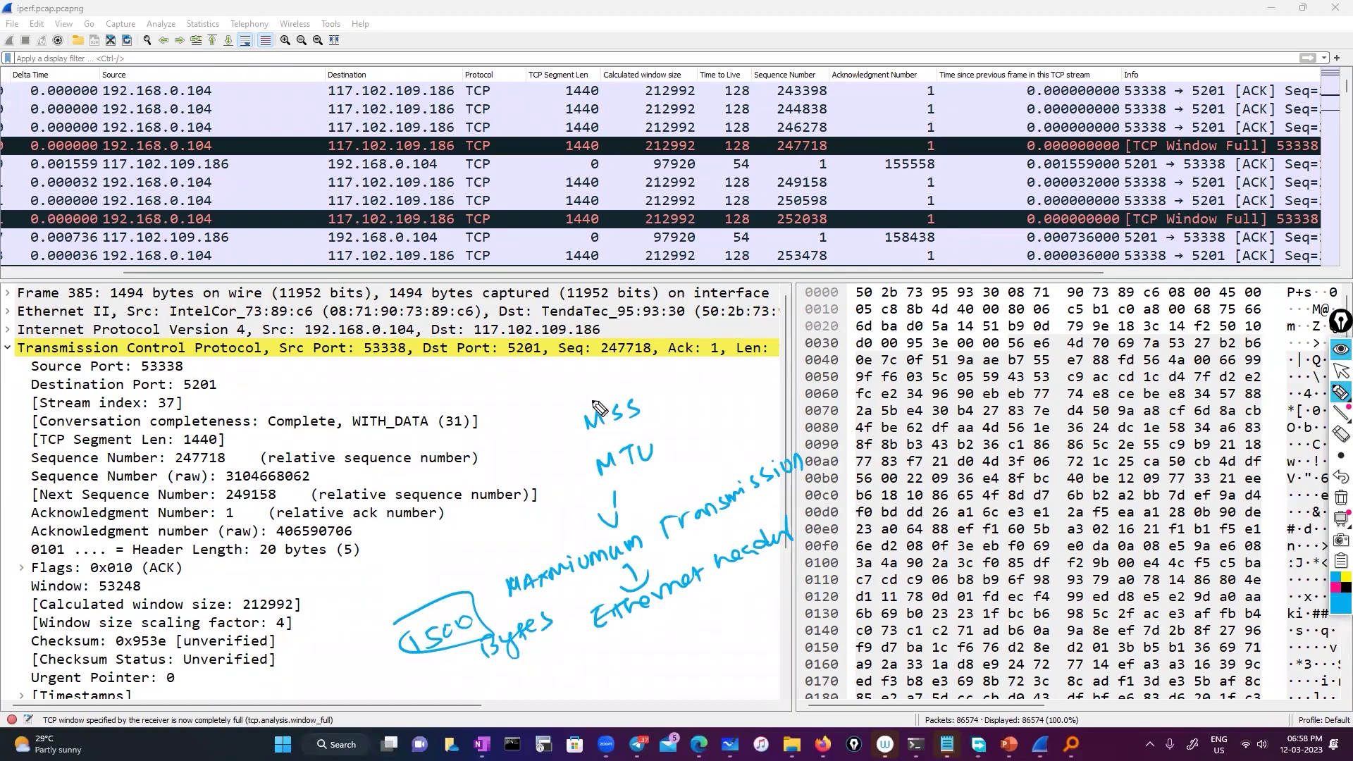
# Circle the handwritten MSS and write a circled TCP beside it.
pyautogui.moveTo(570, 418)
pyautogui.mouseDown()
pyautogui.moveTo(662, 421)
pyautogui.moveTo(565, 410)
pyautogui.mouseUp()
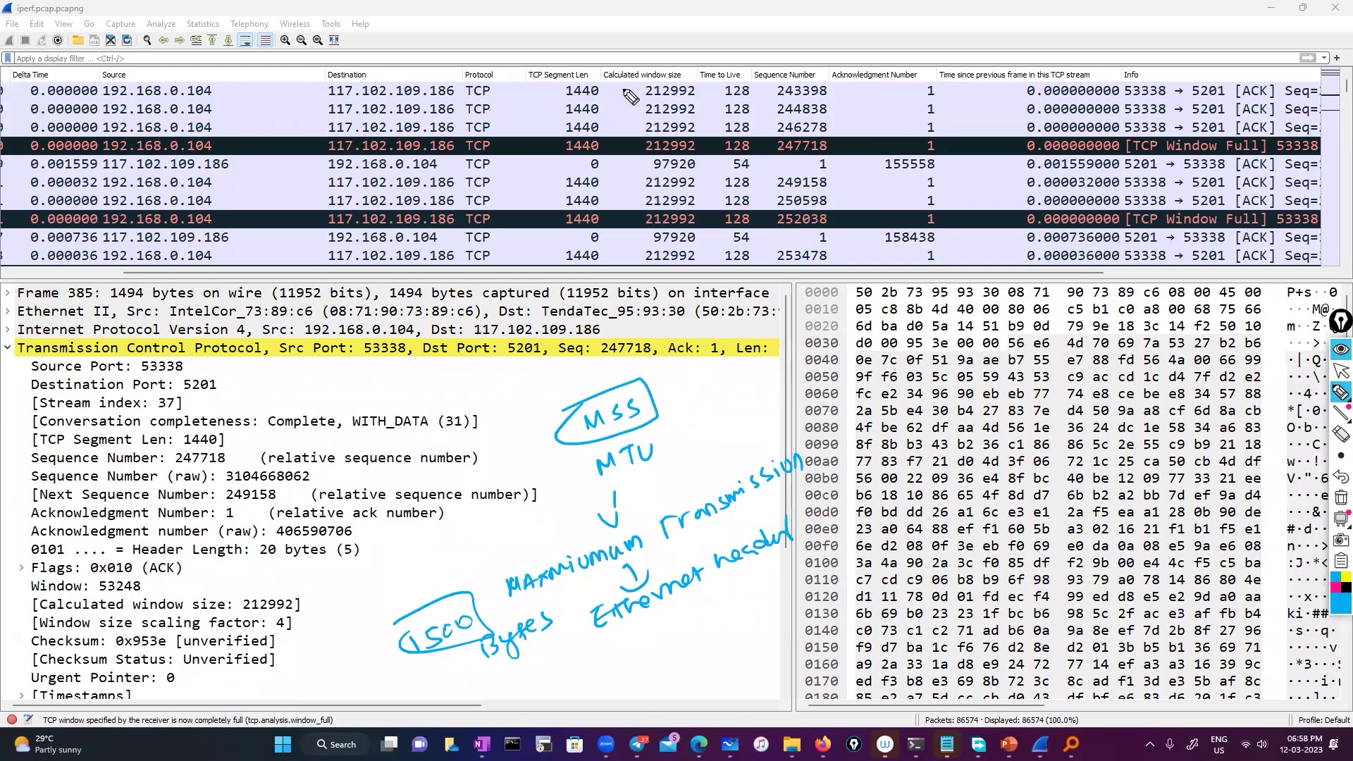
pyautogui.click(677, 393)
pyautogui.moveTo(677, 393); pyautogui.dragTo(706, 385)
pyautogui.moveTo(713, 375)
pyautogui.mouseDown()
pyautogui.moveTo(733, 372)
pyautogui.moveTo(720, 392)
pyautogui.mouseUp()
pyautogui.moveTo(746, 375); pyautogui.dragTo(737, 388)
pyautogui.moveTo(751, 388)
pyautogui.mouseDown()
pyautogui.moveTo(766, 352)
pyautogui.moveTo(745, 352)
pyautogui.mouseUp()
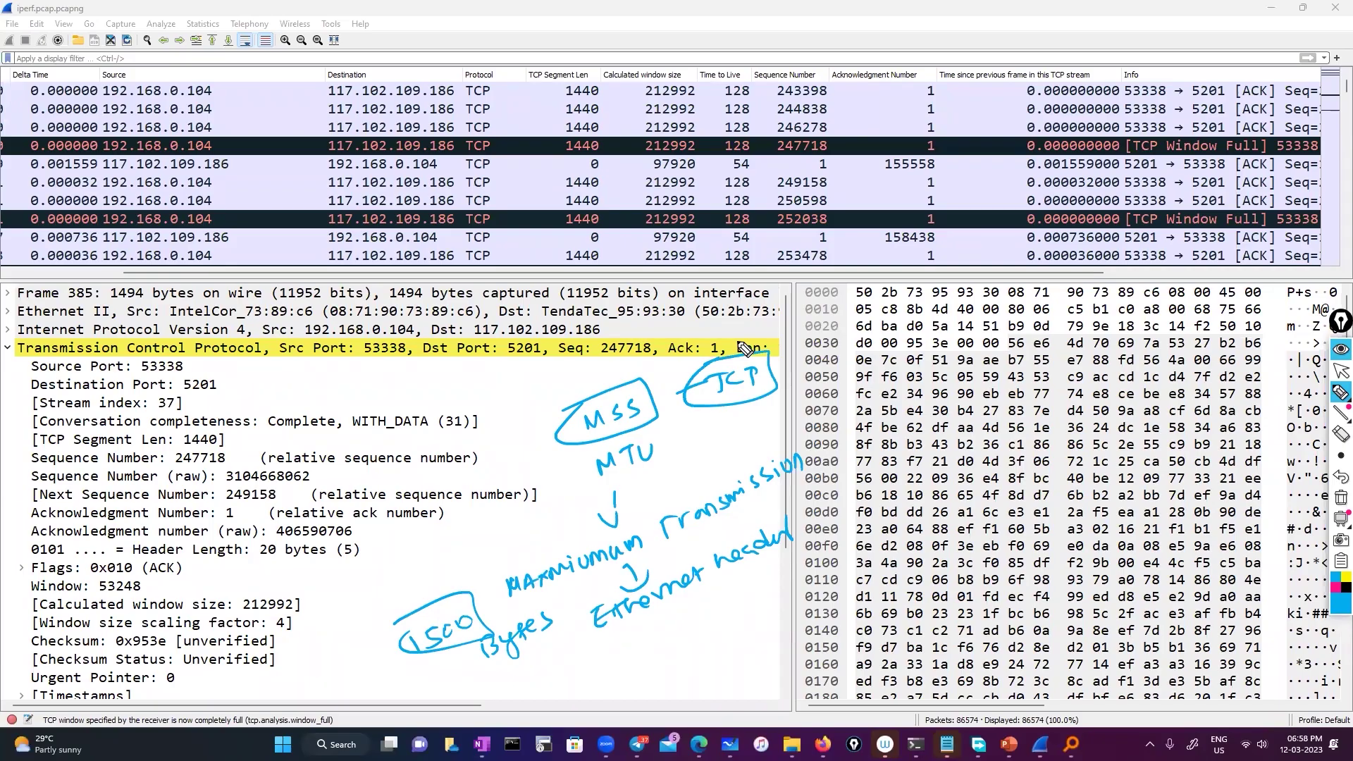
# Erase all pen drawings and open the SIA - MTU page in OneNote.
pyautogui.click(1340, 497)
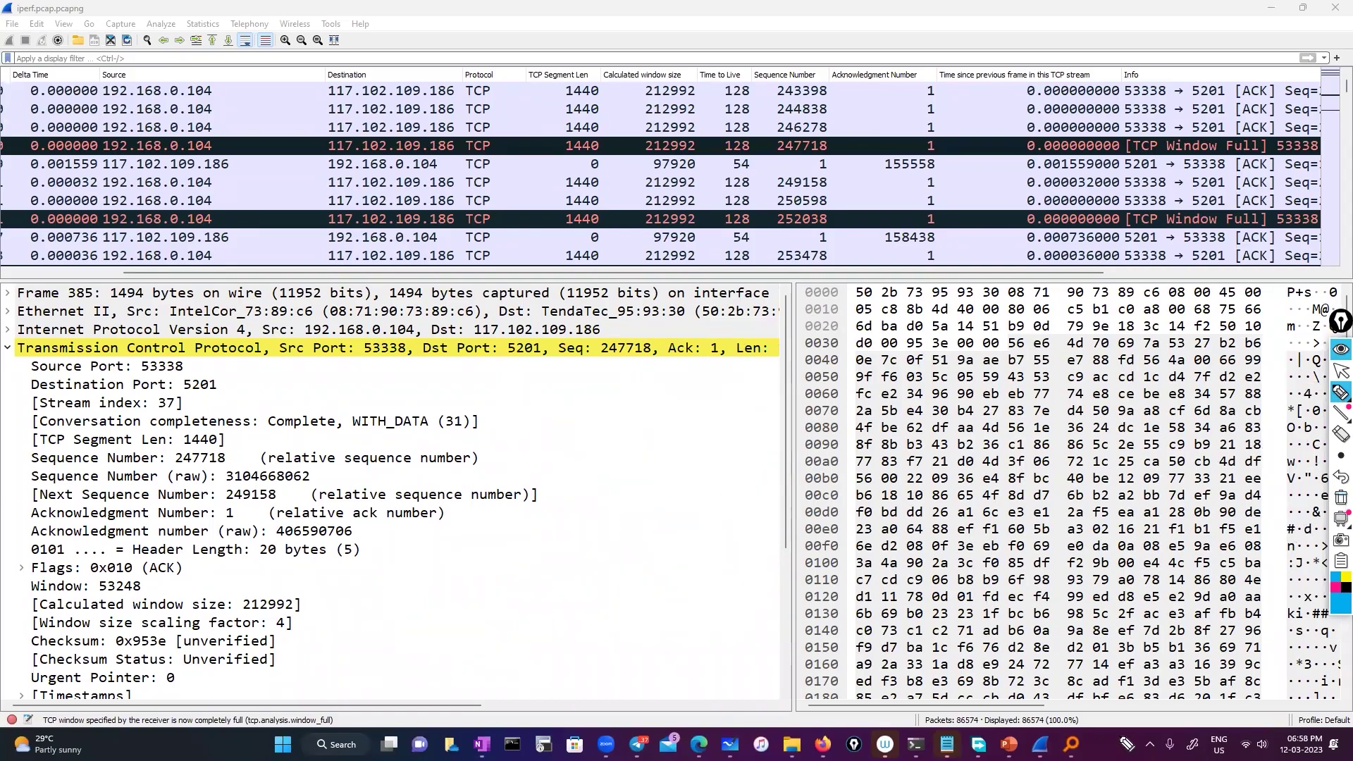
pyautogui.click(1340, 370)
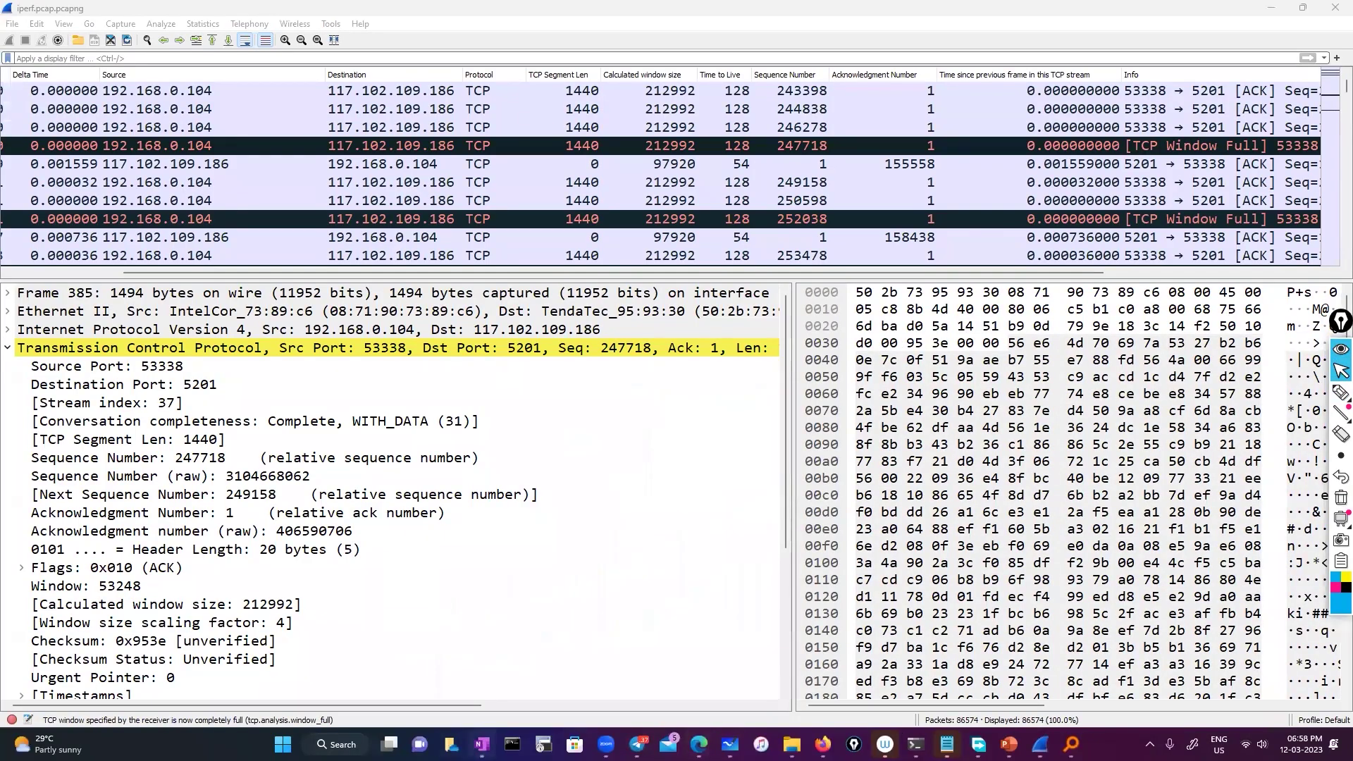
pyautogui.click(482, 744)
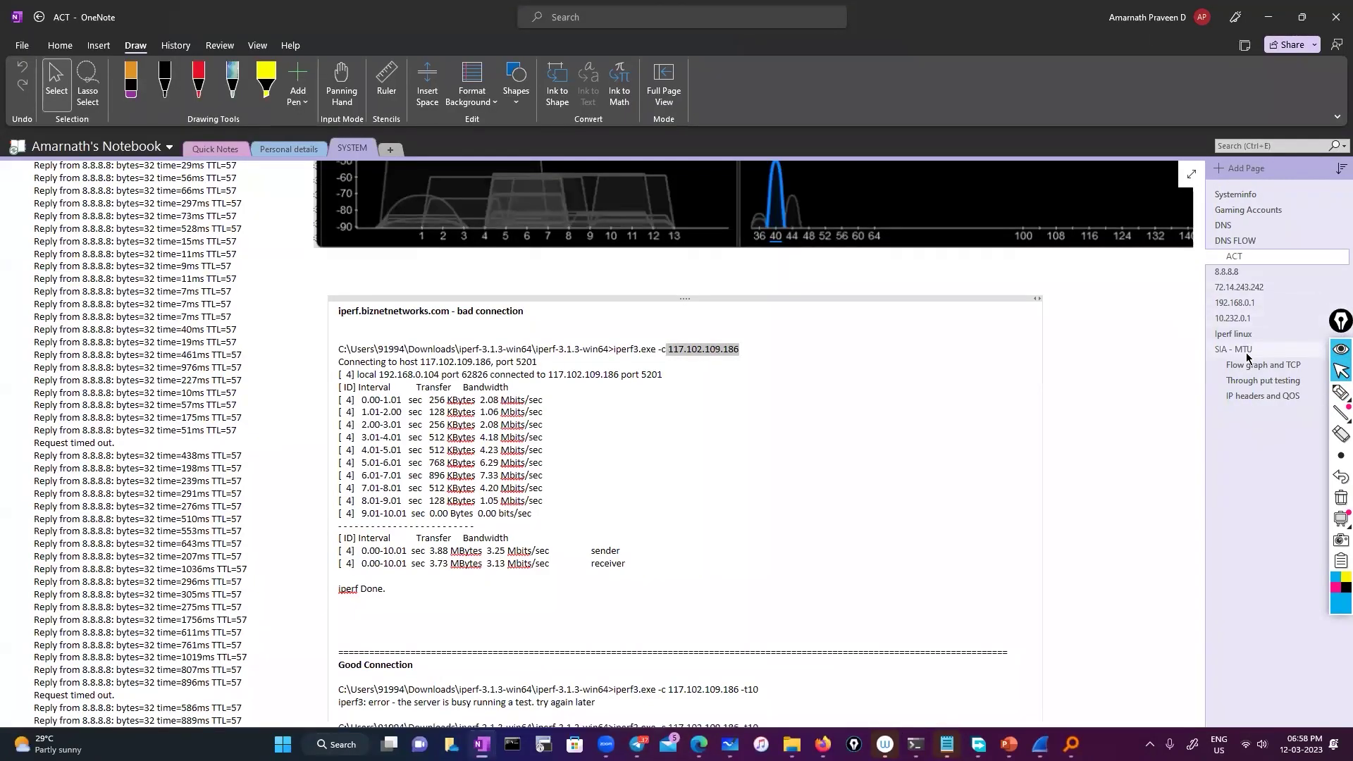
pyautogui.click(1241, 350)
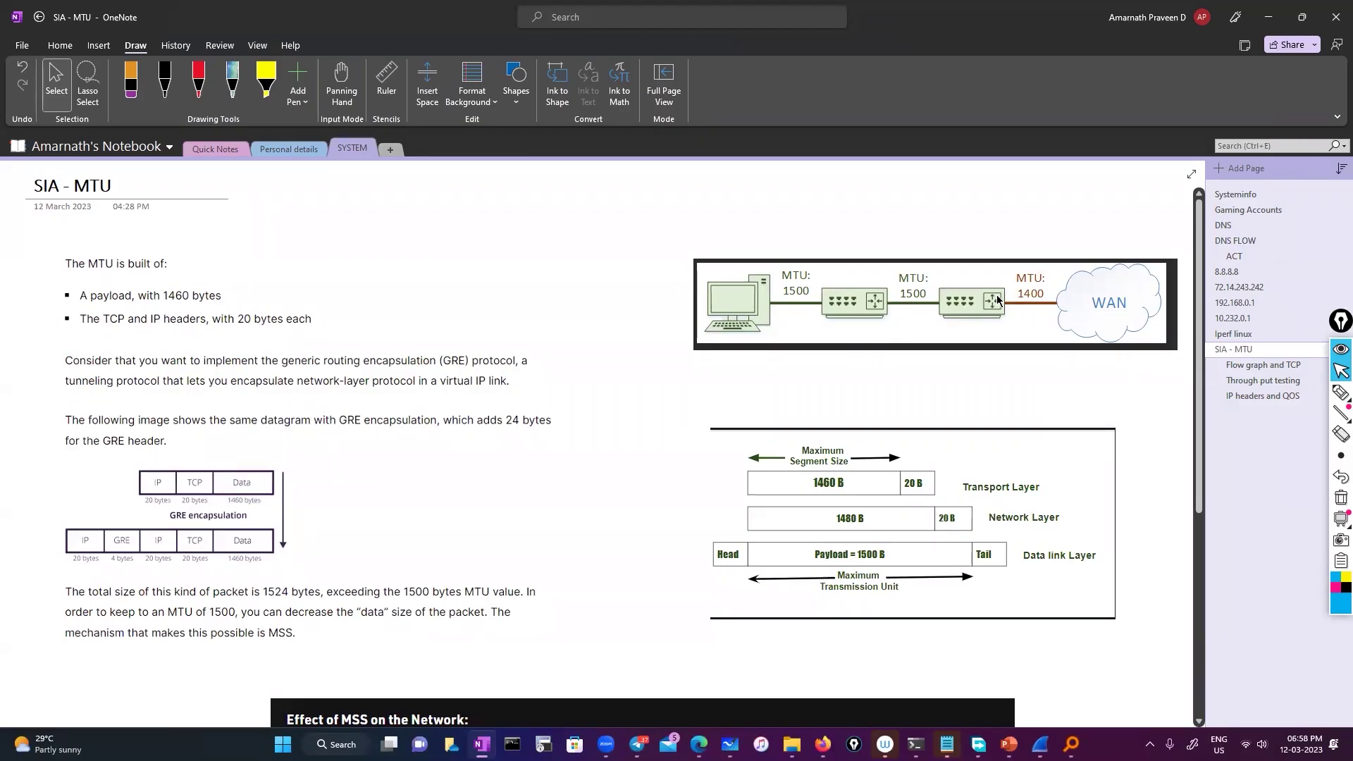
# Circle the MTU: 1400 link and the WAN label in the network diagram with the blue pen.
pyautogui.click(1341, 393)
pyautogui.moveTo(1030, 257); pyautogui.dragTo(1041, 262)
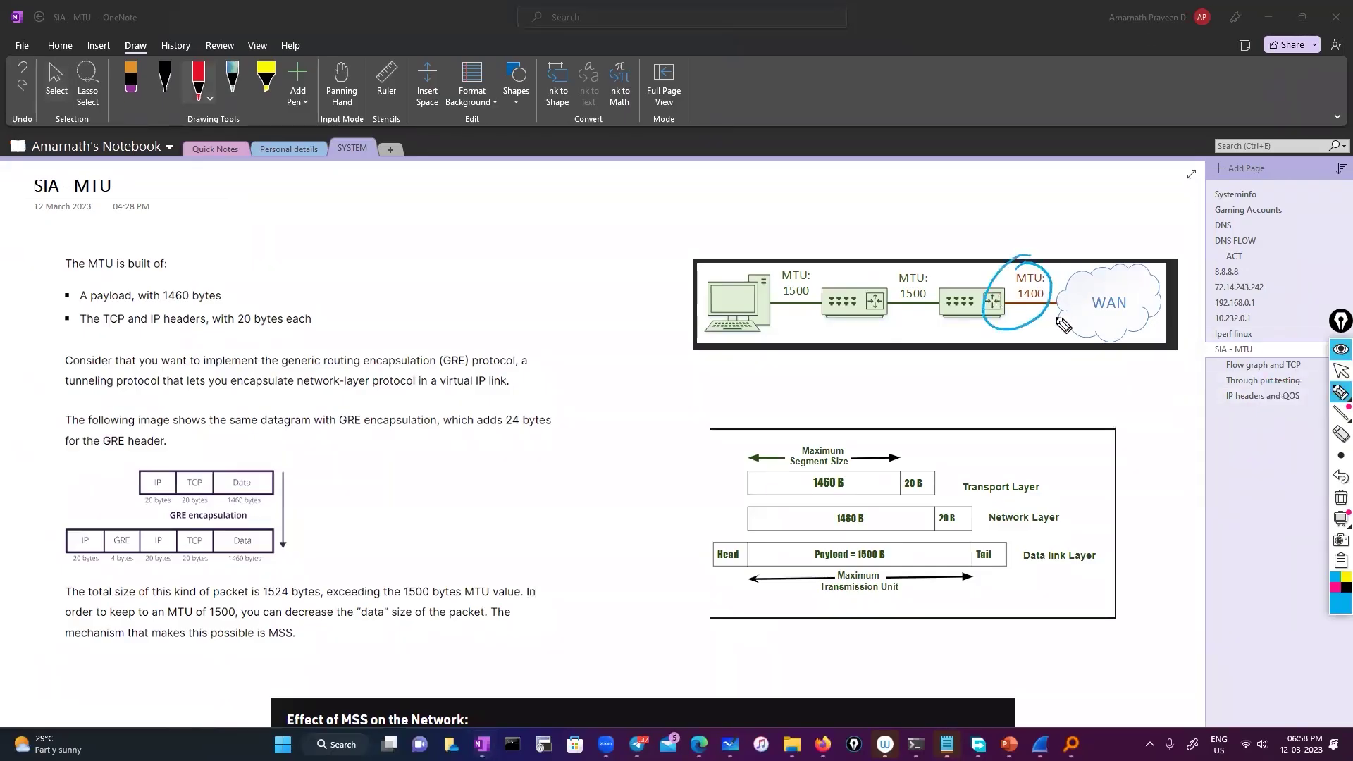
pyautogui.moveTo(1126, 281); pyautogui.dragTo(1093, 336)
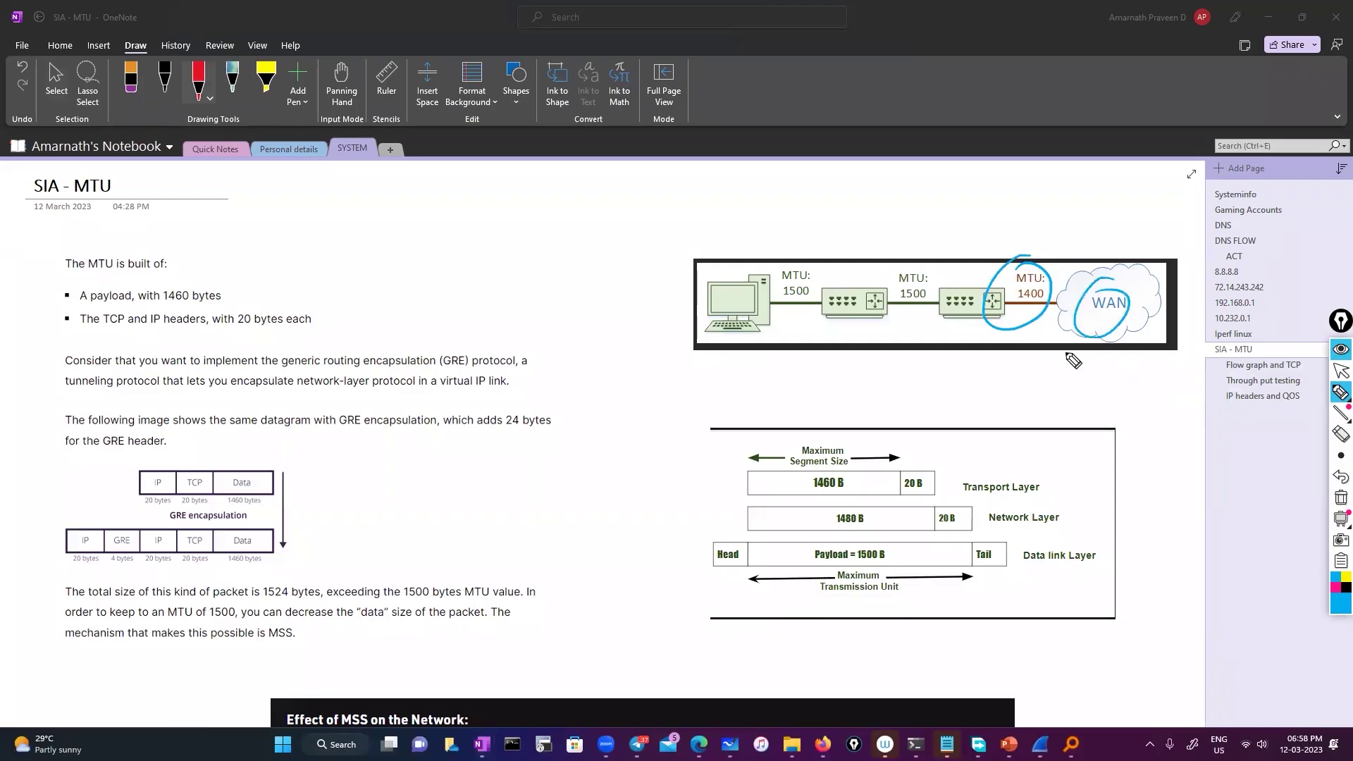
pyautogui.scroll(5, 365, 449)
# Draw a thick blue stroke over the layer diagram and clear all blue pen drawings from the page.
pyautogui.click(1341, 371)
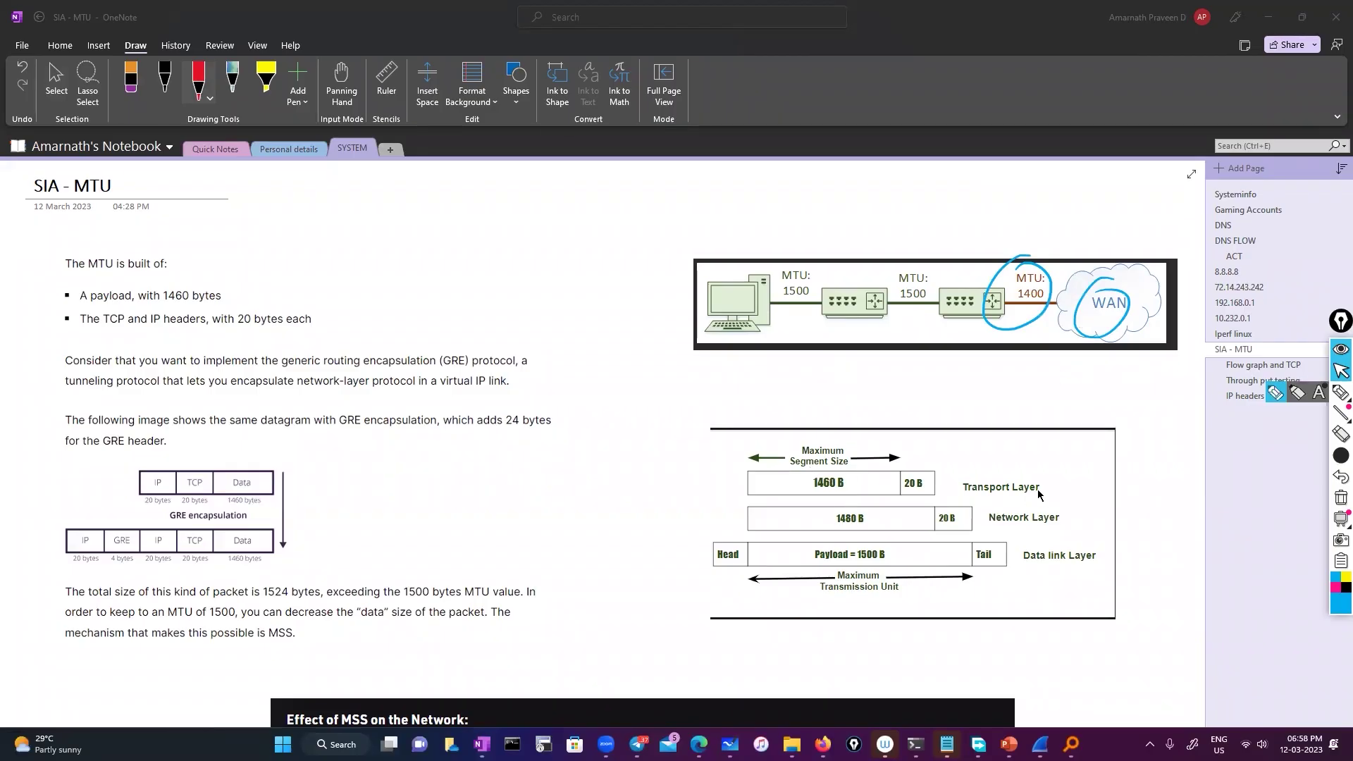
pyautogui.moveTo(1150, 410); pyautogui.dragTo(1140, 427)
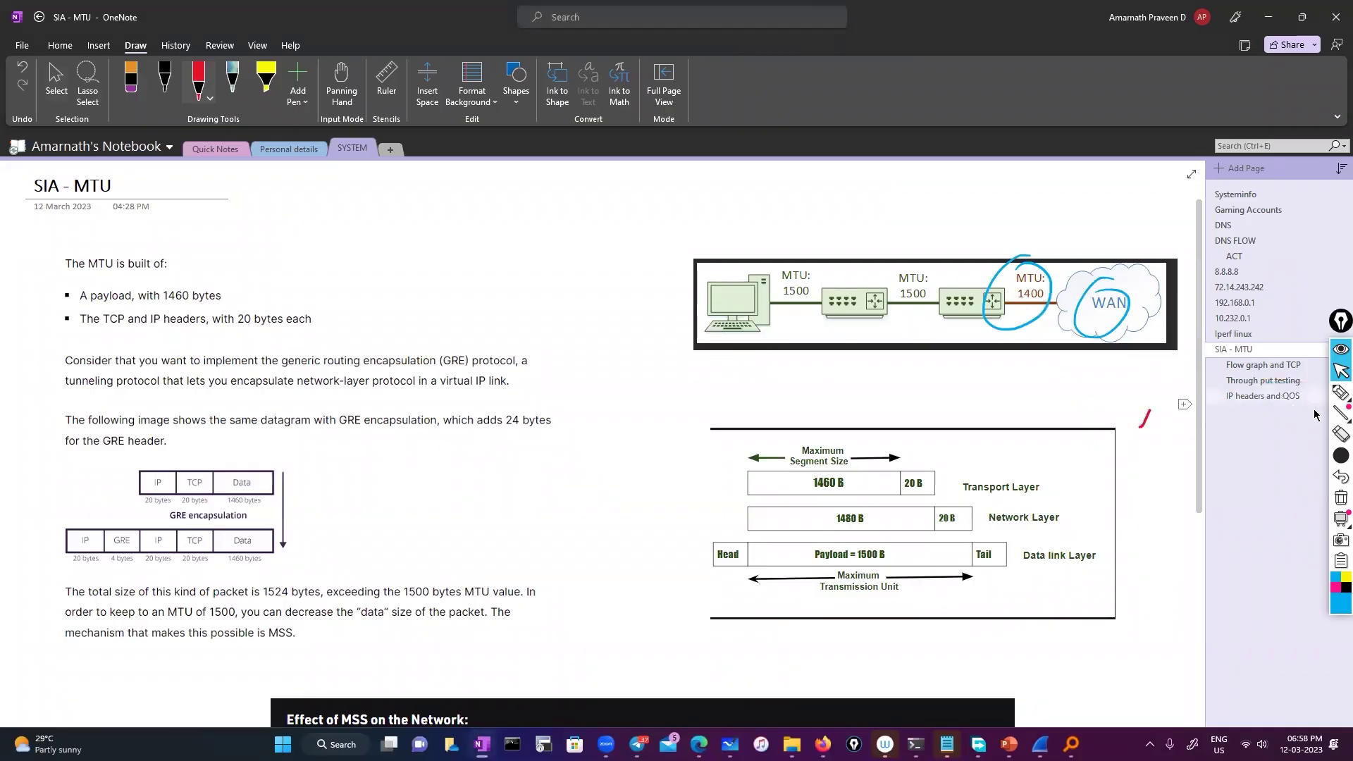
pyautogui.click(1340, 392)
pyautogui.moveTo(775, 438); pyautogui.dragTo(1035, 441)
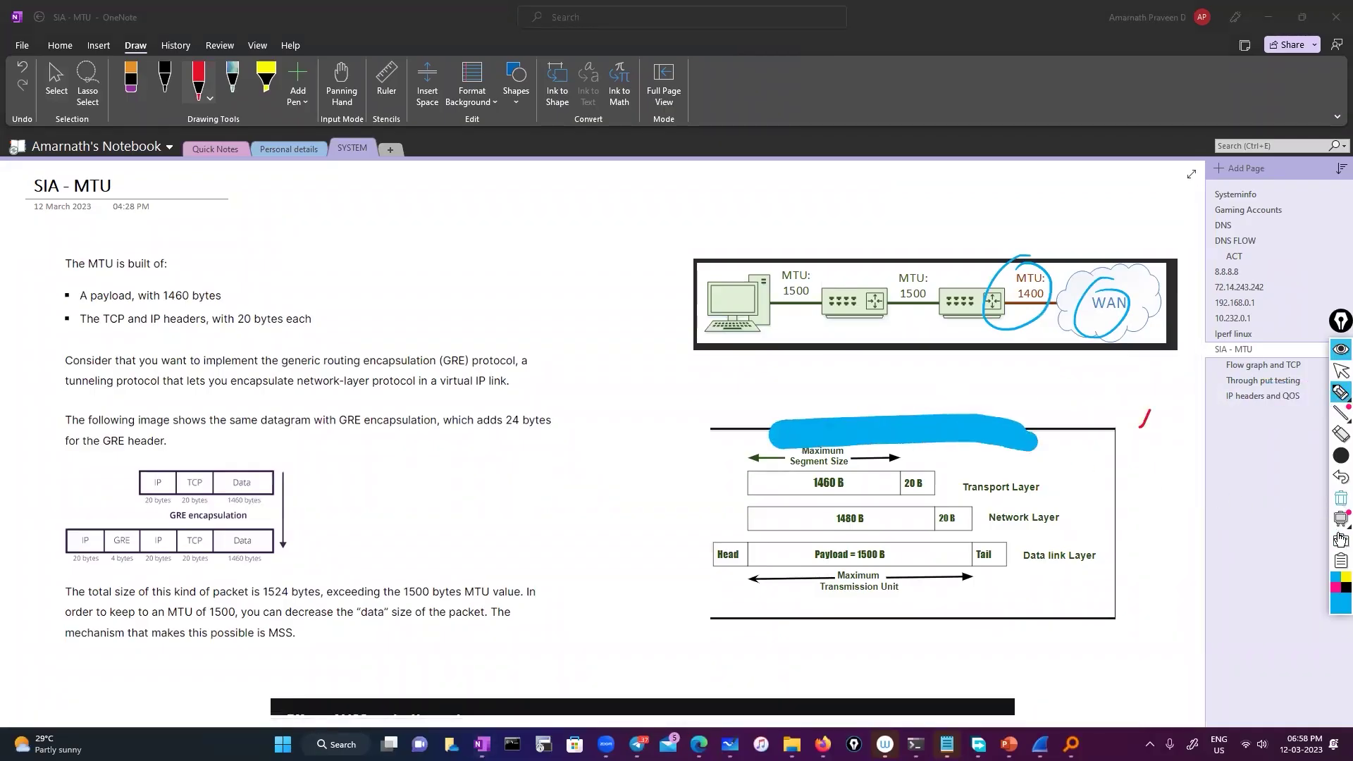
pyautogui.click(1340, 498)
# With a medium-thickness blue pen, circle the Transport Layer row, Data link Layer row and 1500 B, and attach a circled L2 note.
pyautogui.click(1340, 455)
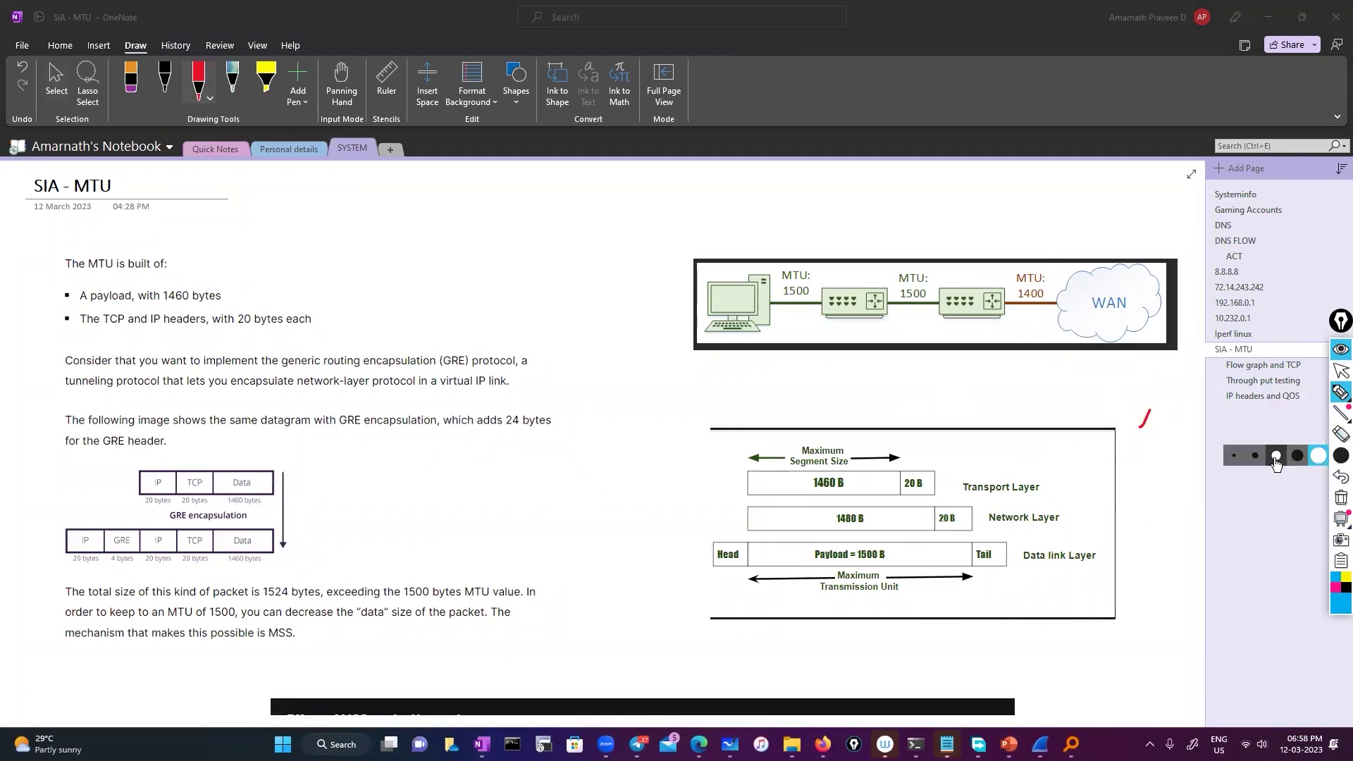
pyautogui.click(1275, 462)
pyautogui.moveTo(742, 444)
pyautogui.mouseDown()
pyautogui.moveTo(941, 427)
pyautogui.moveTo(1062, 496)
pyautogui.moveTo(745, 512)
pyautogui.moveTo(791, 437)
pyautogui.mouseUp()
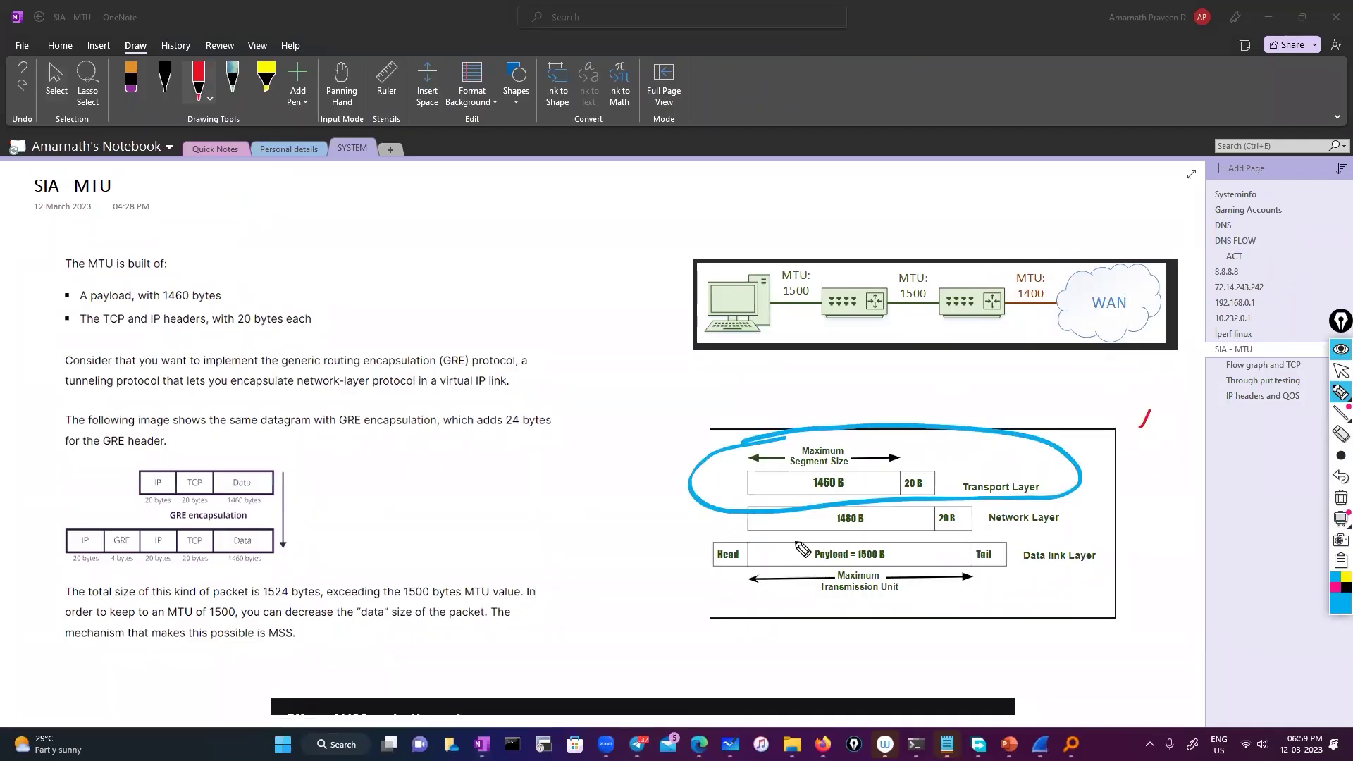
pyautogui.moveTo(737, 529)
pyautogui.mouseDown()
pyautogui.moveTo(1060, 530)
pyautogui.moveTo(937, 601)
pyautogui.moveTo(833, 602)
pyautogui.mouseUp()
pyautogui.moveTo(704, 546)
pyautogui.mouseDown()
pyautogui.moveTo(783, 526)
pyautogui.moveTo(889, 537)
pyautogui.mouseUp()
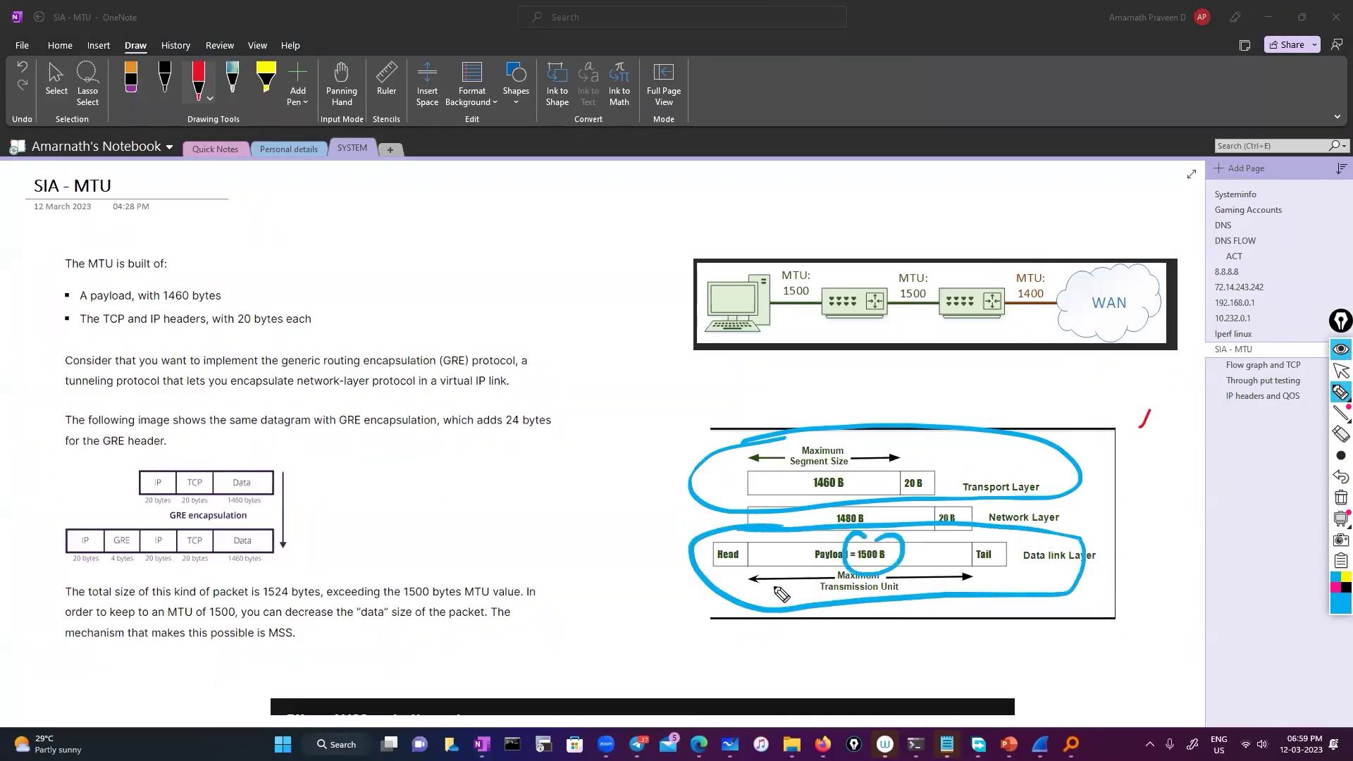
pyautogui.moveTo(703, 579)
pyautogui.mouseDown()
pyautogui.moveTo(604, 637)
pyautogui.moveTo(634, 617)
pyautogui.moveTo(606, 657)
pyautogui.moveTo(648, 634)
pyautogui.mouseUp()
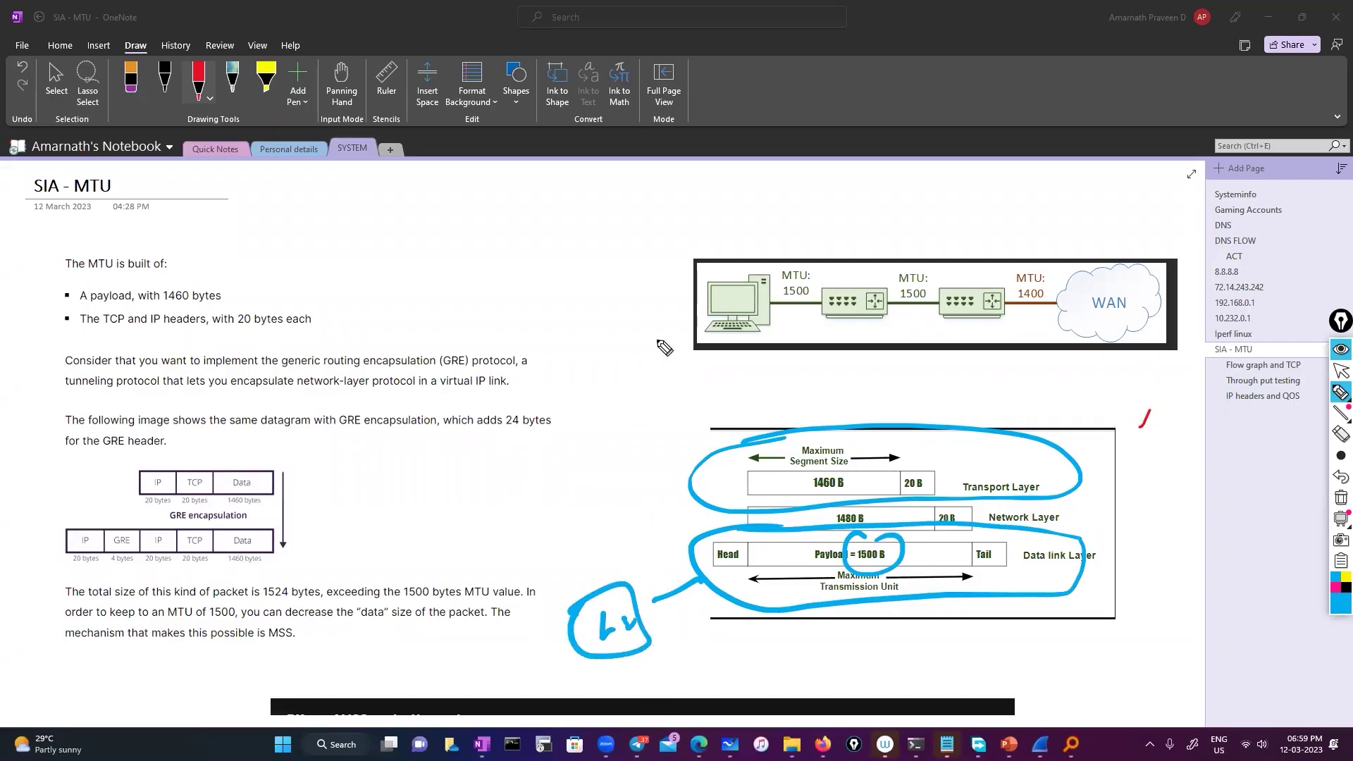
# Handwrite a circled IP in red ink above the text and add an adjoining box labelled GRE.
pyautogui.click(1340, 371)
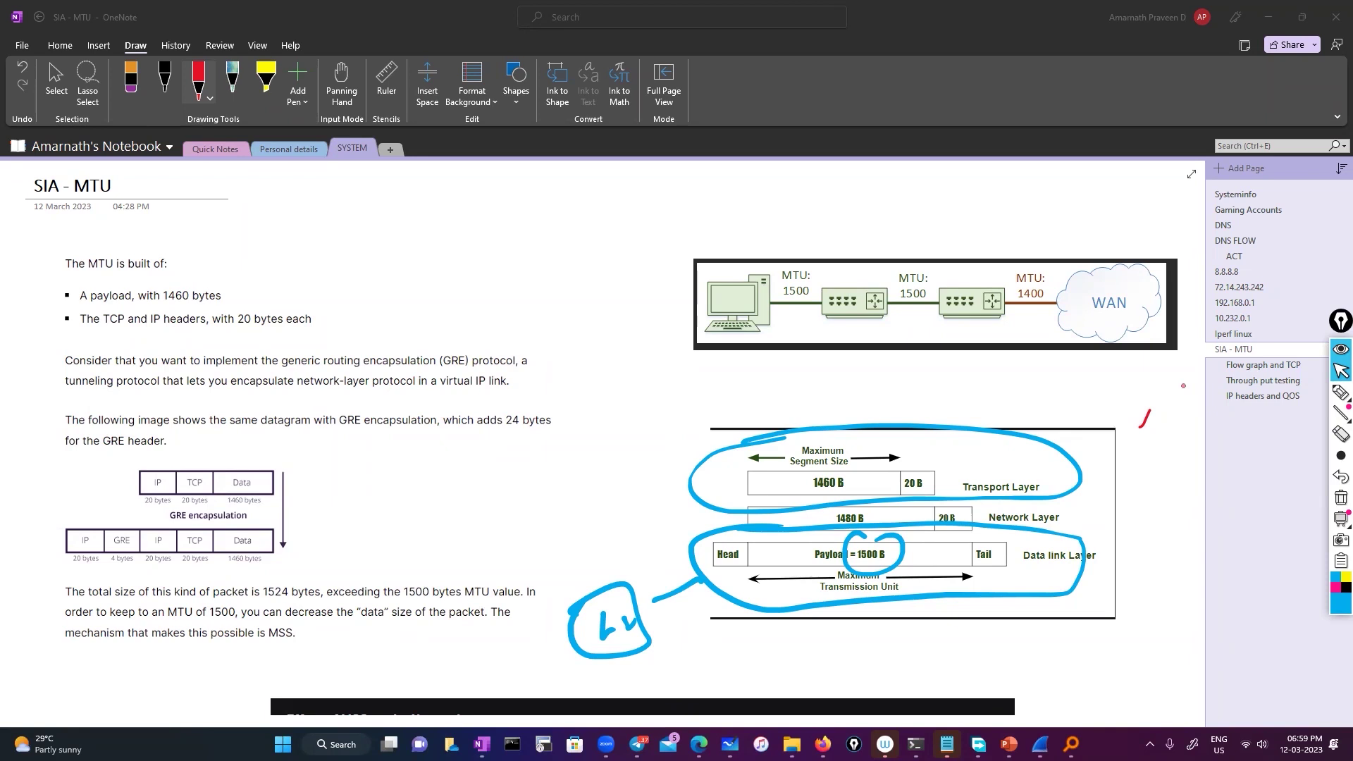
pyautogui.moveTo(405, 228)
pyautogui.mouseDown()
pyautogui.moveTo(406, 248)
pyautogui.moveTo(412, 227)
pyautogui.mouseUp()
pyautogui.moveTo(399, 250); pyautogui.dragTo(417, 246)
pyautogui.moveTo(424, 228); pyautogui.dragTo(426, 238)
pyautogui.moveTo(392, 225)
pyautogui.mouseDown()
pyautogui.moveTo(442, 207)
pyautogui.moveTo(413, 218)
pyautogui.mouseUp()
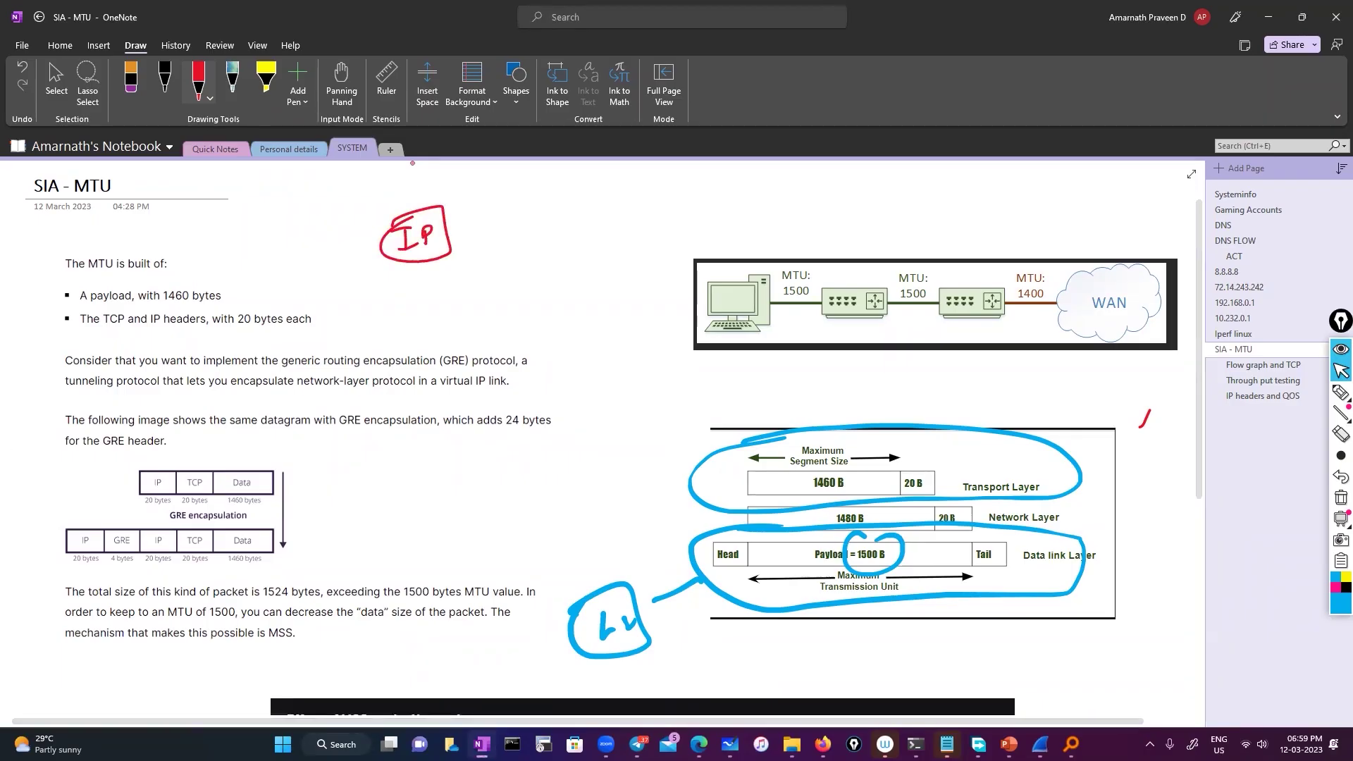
pyautogui.moveTo(445, 207)
pyautogui.mouseDown()
pyautogui.moveTo(490, 202)
pyautogui.moveTo(457, 240)
pyautogui.mouseUp()
pyautogui.moveTo(516, 203)
pyautogui.mouseDown()
pyautogui.moveTo(523, 215)
pyautogui.moveTo(551, 199)
pyautogui.mouseUp()
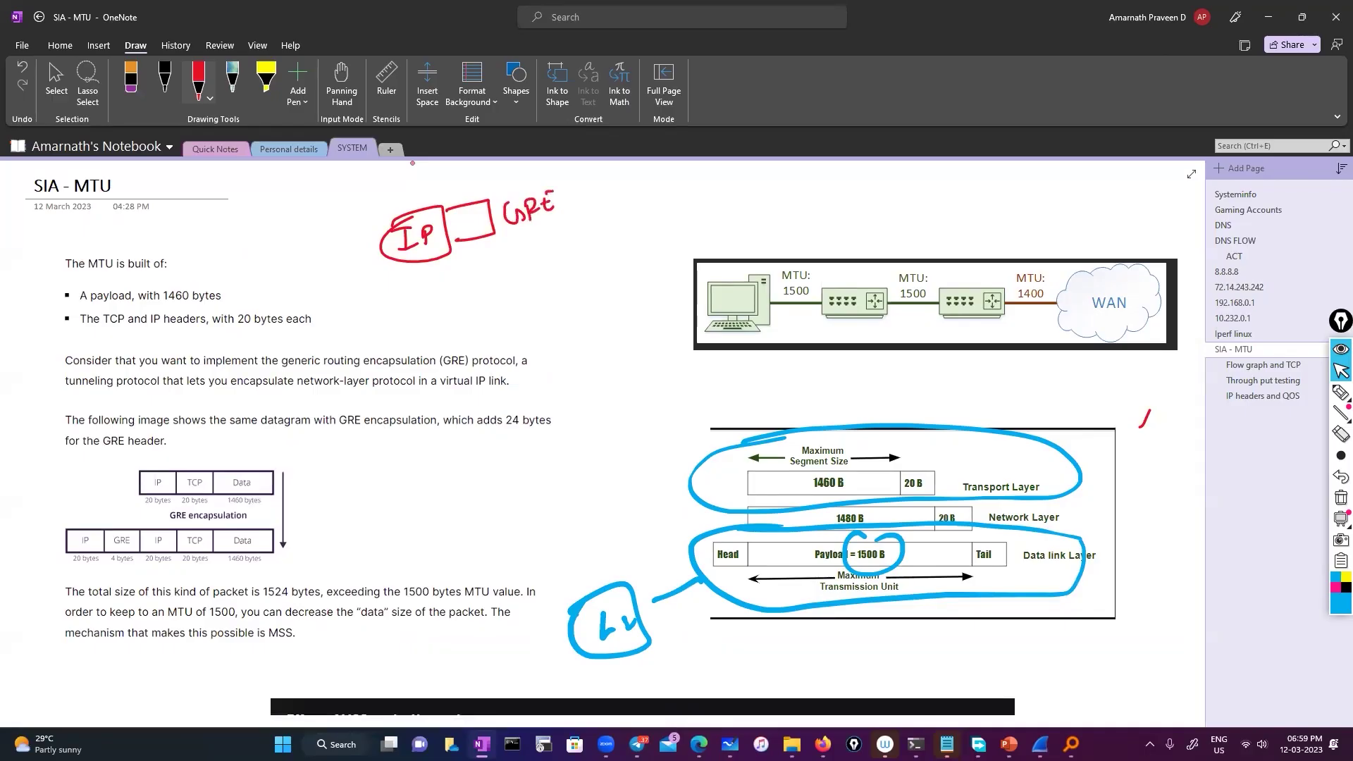
pyautogui.moveTo(453, 206); pyautogui.dragTo(455, 240)
# Handwrite a boxed 20 Bytes with an outgoing arrow beneath GRE and draw another box containing 2 below it.
pyautogui.moveTo(470, 263); pyautogui.dragTo(484, 278)
pyautogui.moveTo(489, 266)
pyautogui.mouseDown()
pyautogui.moveTo(498, 277)
pyautogui.moveTo(502, 262)
pyautogui.mouseUp()
pyautogui.moveTo(522, 253)
pyautogui.mouseDown()
pyautogui.moveTo(528, 267)
pyautogui.moveTo(596, 254)
pyautogui.mouseUp()
pyautogui.moveTo(478, 252)
pyautogui.mouseDown()
pyautogui.moveTo(497, 296)
pyautogui.moveTo(506, 250)
pyautogui.mouseUp()
pyautogui.moveTo(513, 304)
pyautogui.mouseDown()
pyautogui.moveTo(531, 310)
pyautogui.moveTo(482, 338)
pyautogui.moveTo(589, 279)
pyautogui.mouseUp()
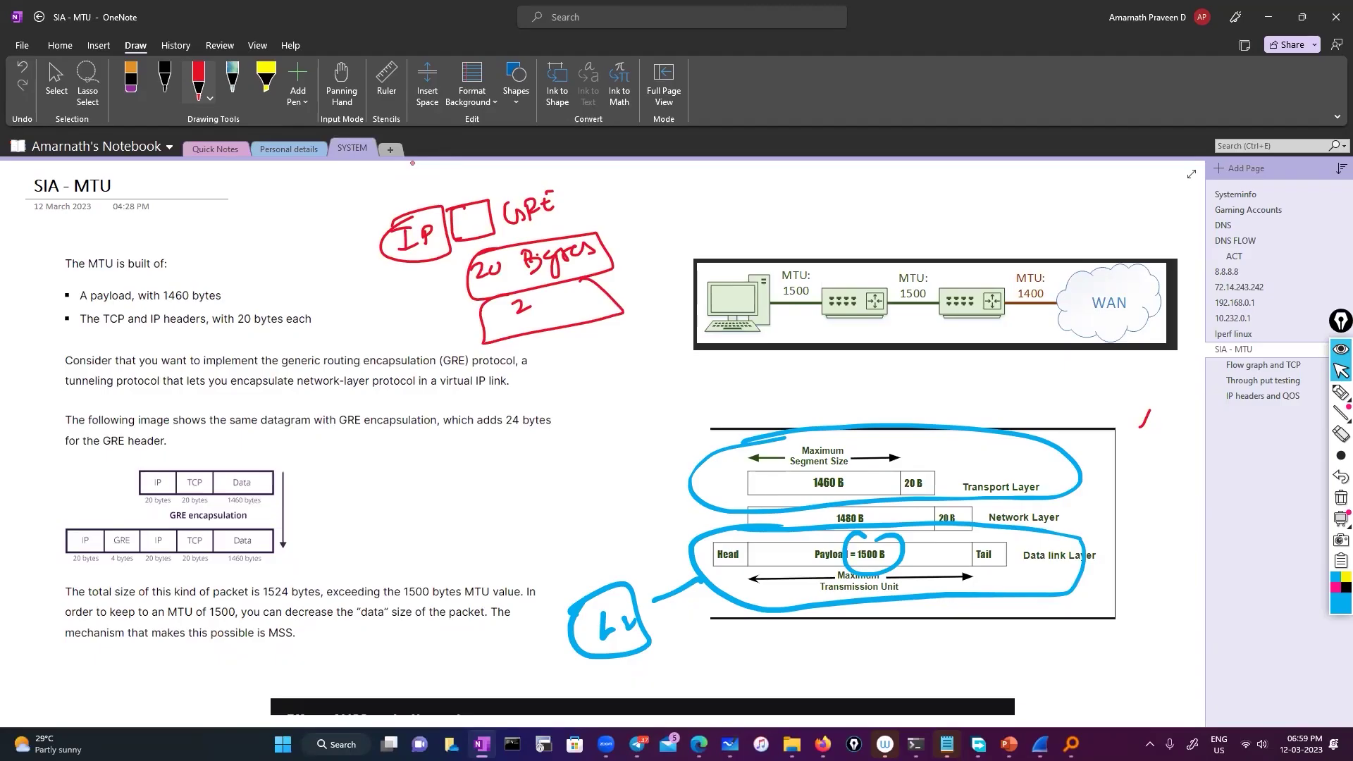
pyautogui.moveTo(595, 232); pyautogui.dragTo(637, 234)
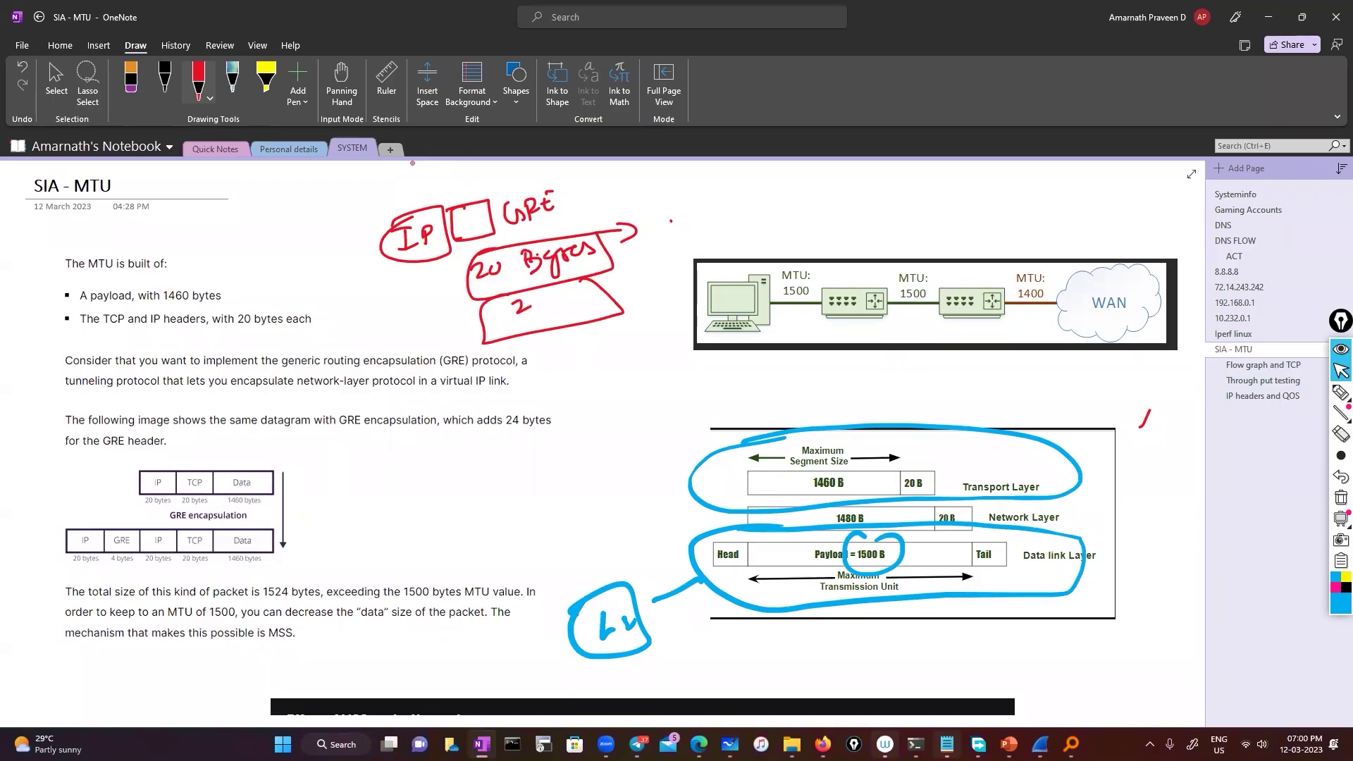
# Draw a red box labelled PAYLOAD above the network diagram and mark off its end section as GRE.
pyautogui.moveTo(749, 195)
pyautogui.mouseDown()
pyautogui.moveTo(880, 177)
pyautogui.moveTo(748, 221)
pyautogui.moveTo(774, 187)
pyautogui.moveTo(804, 242)
pyautogui.moveTo(893, 214)
pyautogui.mouseUp()
pyautogui.moveTo(903, 193); pyautogui.dragTo(934, 190)
pyautogui.moveTo(925, 183); pyautogui.dragTo(927, 202)
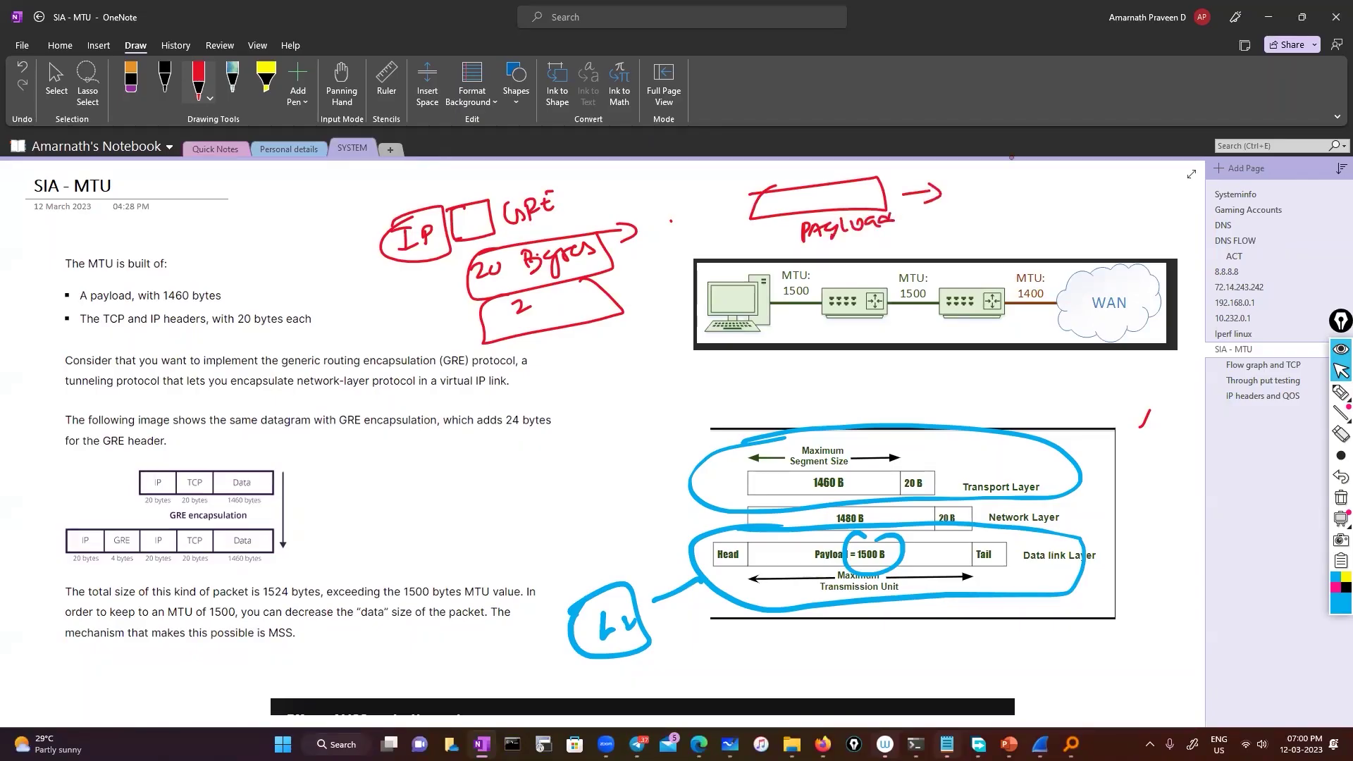
pyautogui.moveTo(857, 178)
pyautogui.mouseDown()
pyautogui.moveTo(878, 211)
pyautogui.moveTo(916, 177)
pyautogui.mouseUp()
pyautogui.moveTo(937, 172)
pyautogui.mouseDown()
pyautogui.moveTo(929, 201)
pyautogui.moveTo(975, 171)
pyautogui.mouseUp()
# Handwrite ip mss adjust in red followed by a boxed 1260 with an arrow to a boxed 1460.
pyautogui.moveTo(373, 501); pyautogui.dragTo(377, 507)
pyautogui.moveTo(394, 513); pyautogui.dragTo(396, 538)
pyautogui.moveTo(393, 515)
pyautogui.mouseDown()
pyautogui.moveTo(438, 498)
pyautogui.moveTo(449, 512)
pyautogui.moveTo(592, 438)
pyautogui.moveTo(604, 448)
pyautogui.mouseUp()
pyautogui.moveTo(617, 432); pyautogui.dragTo(672, 402)
pyautogui.moveTo(697, 382); pyautogui.dragTo(696, 383)
pyautogui.moveTo(619, 398); pyautogui.dragTo(646, 428)
pyautogui.moveTo(673, 370); pyautogui.dragTo(649, 424)
pyautogui.moveTo(720, 396); pyautogui.dragTo(735, 391)
pyautogui.moveTo(740, 381)
pyautogui.mouseDown()
pyautogui.moveTo(742, 396)
pyautogui.moveTo(815, 388)
pyautogui.moveTo(834, 357)
pyautogui.moveTo(761, 400)
pyautogui.mouseUp()
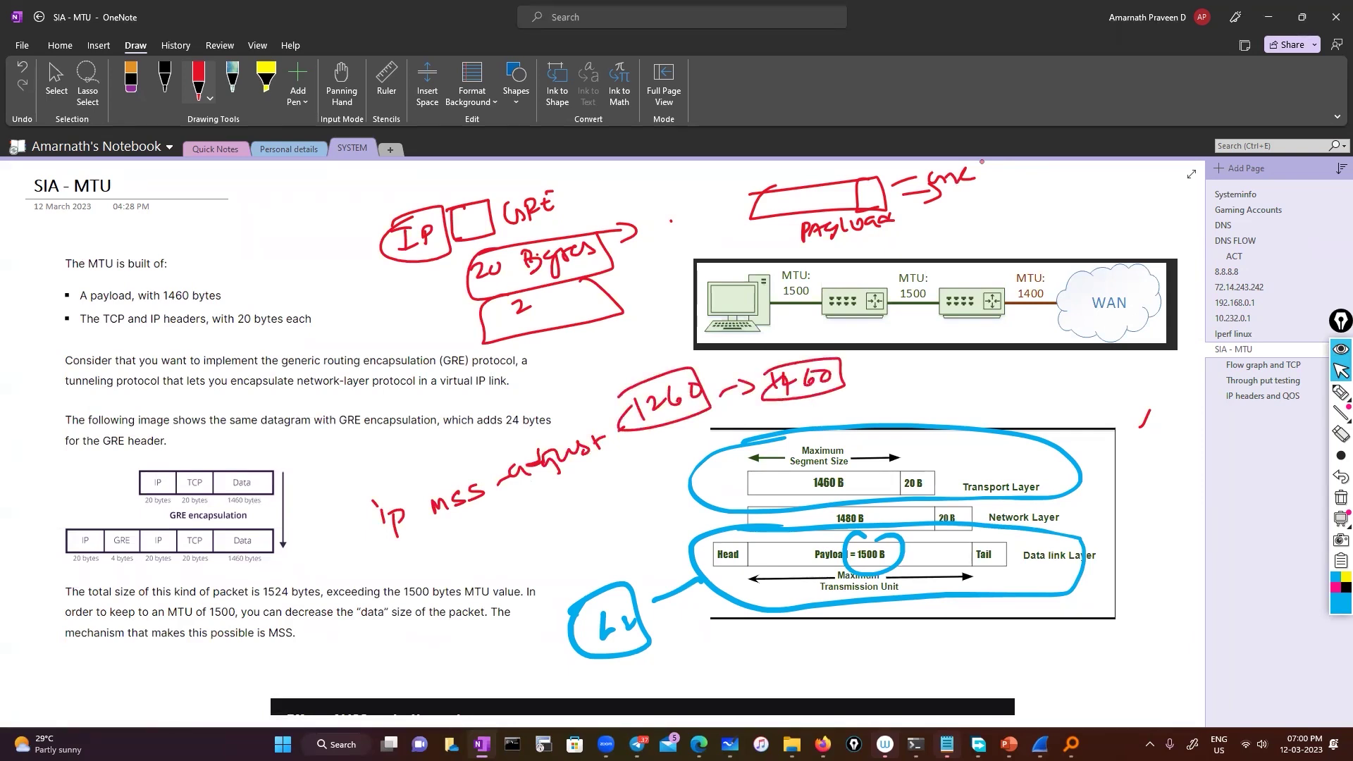
# Stop inking, clear the blue pen drawings over the layer diagram and view the Effect of MSS on the Network section.
pyautogui.click(57, 81)
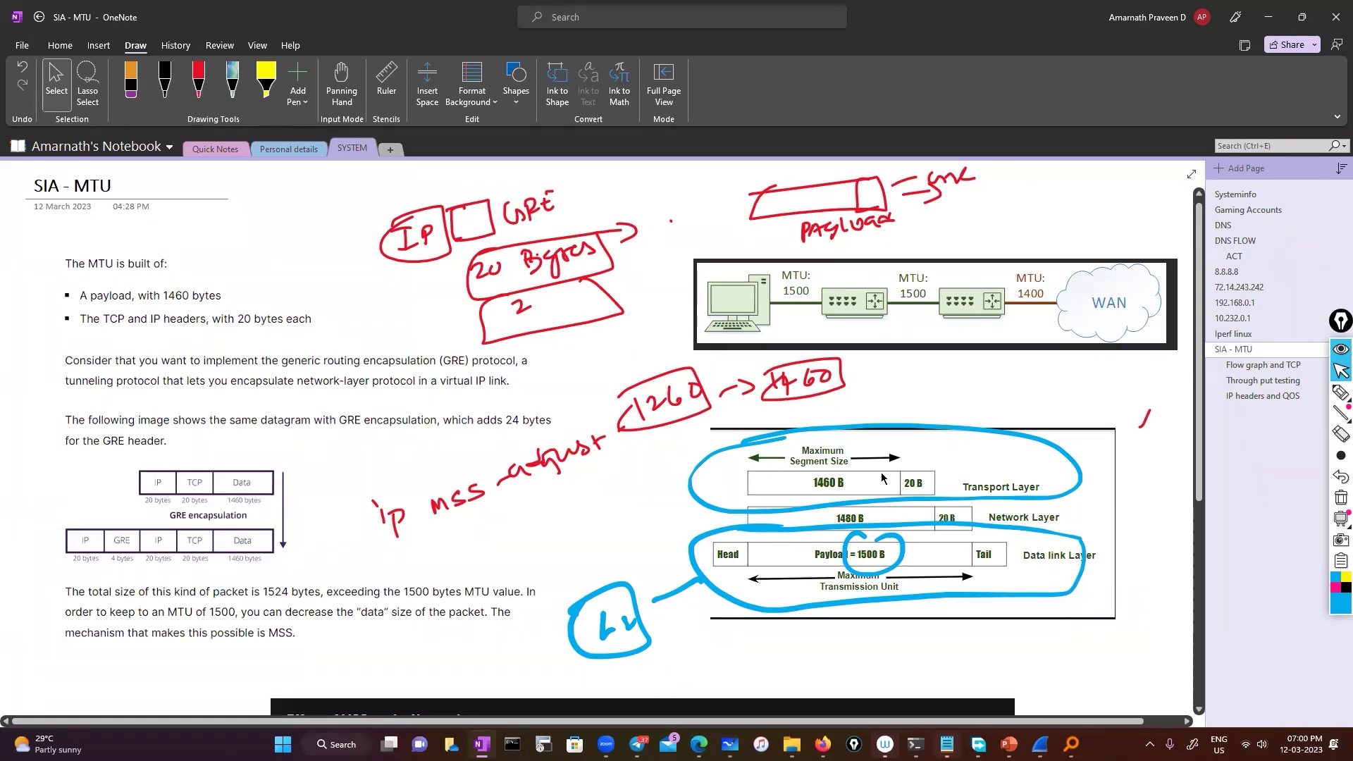
pyautogui.click(1339, 498)
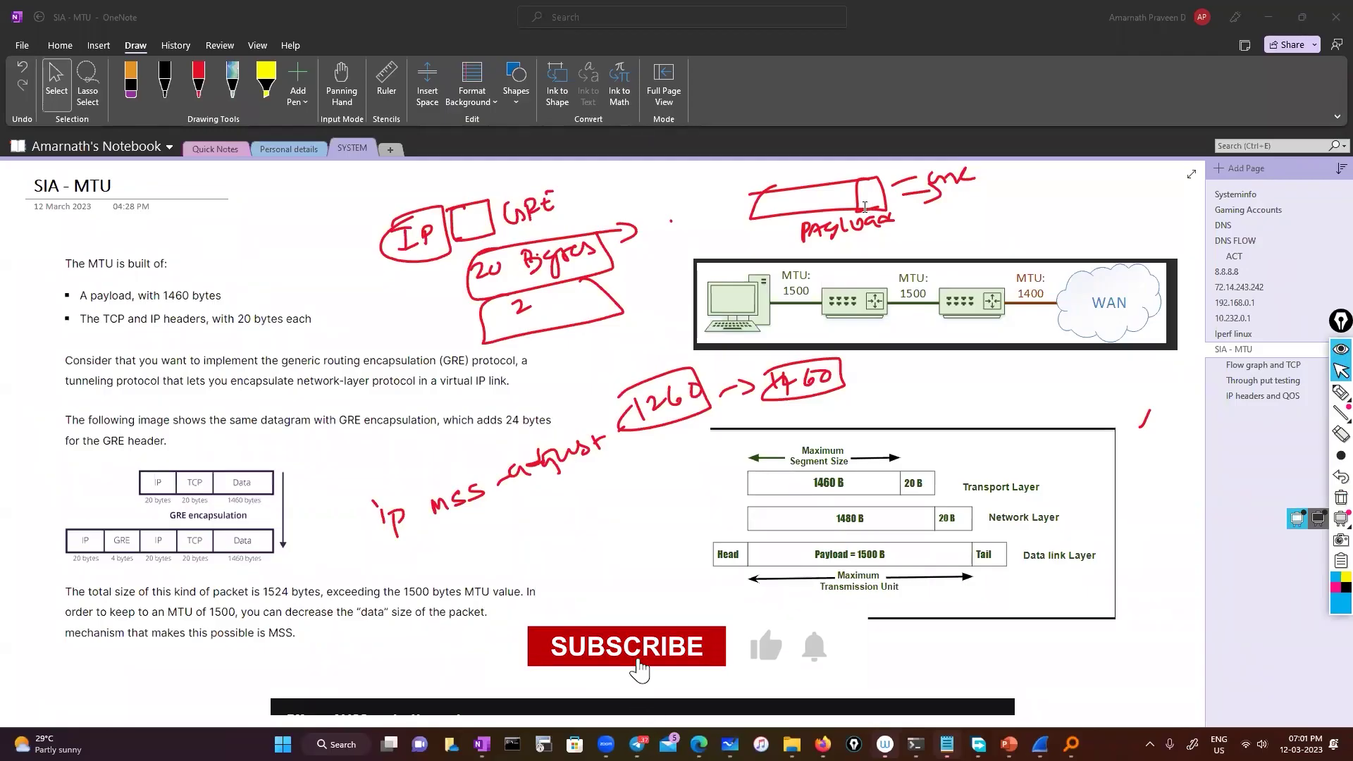
pyautogui.scroll(-3, 525, 509)
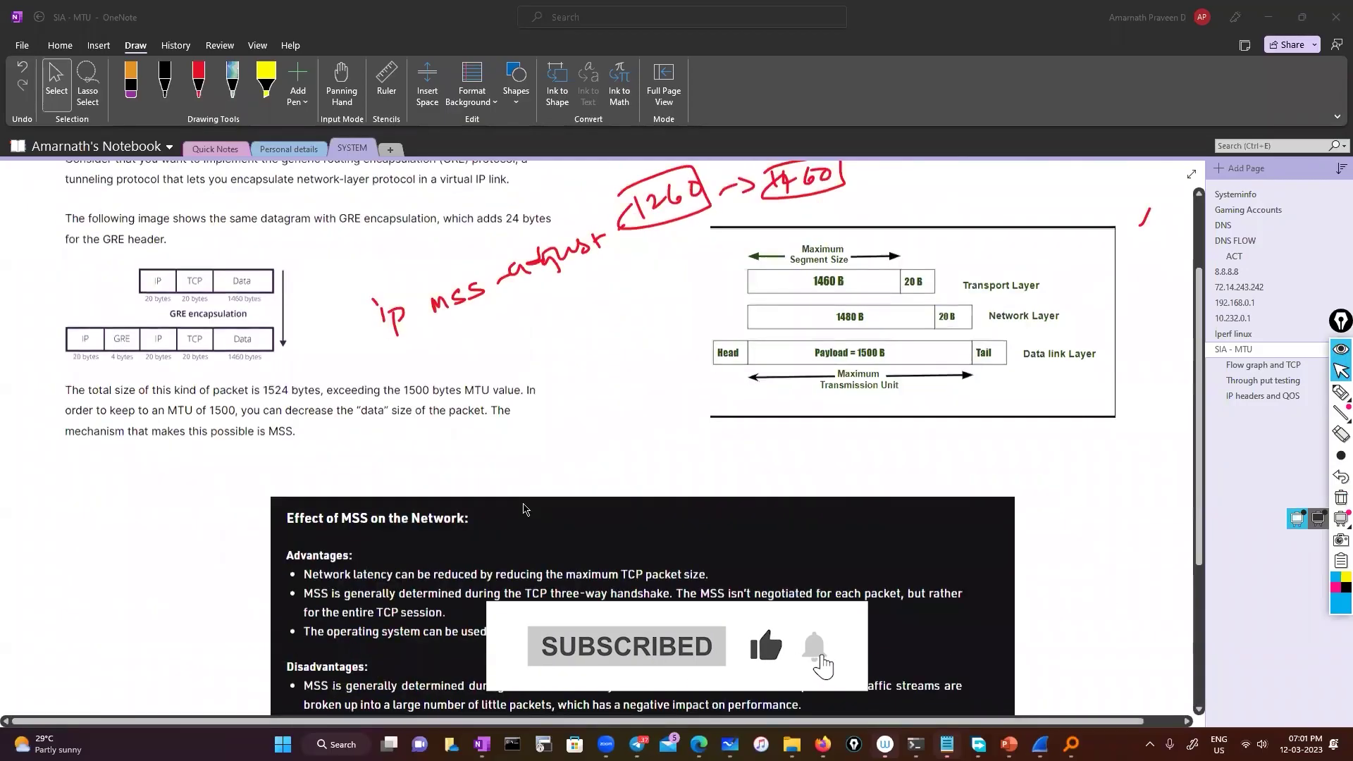
pyautogui.scroll(4, 525, 508)
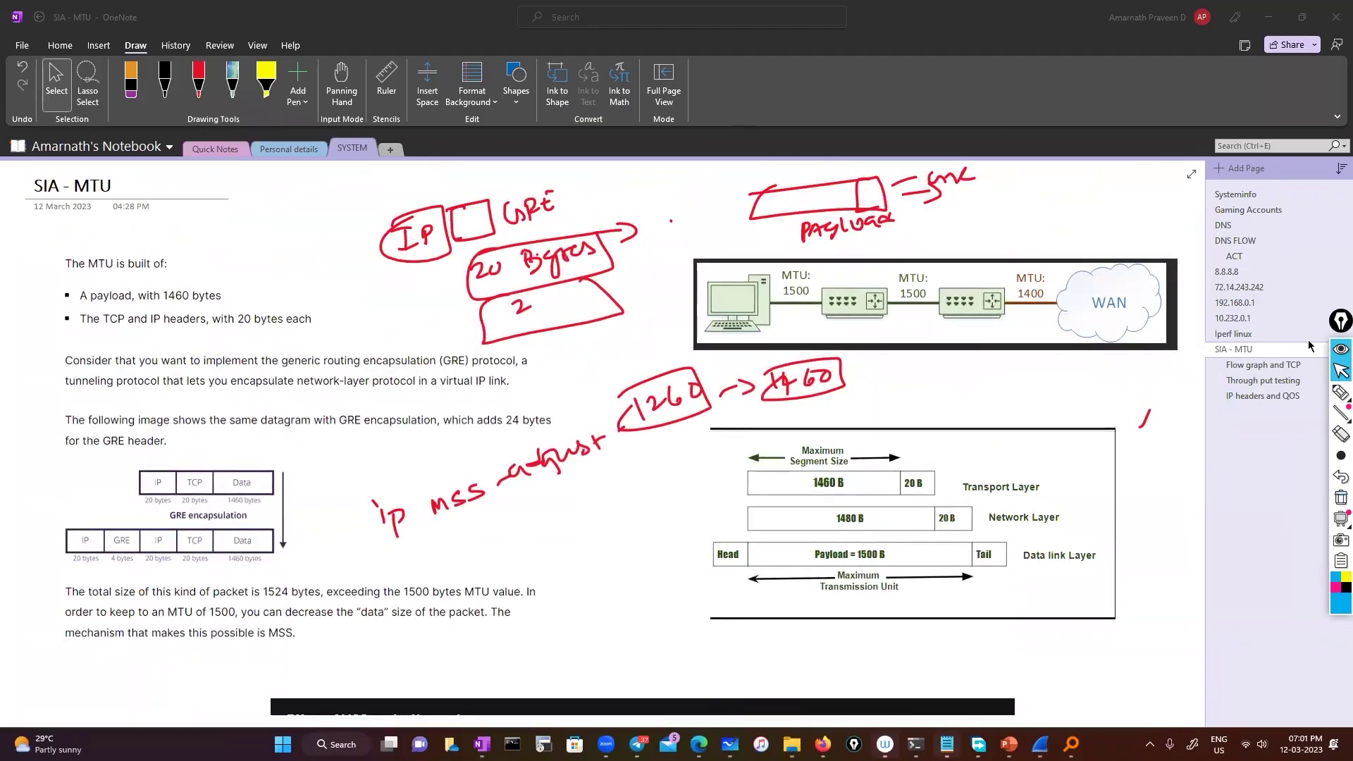
pyautogui.moveTo(1340, 509)
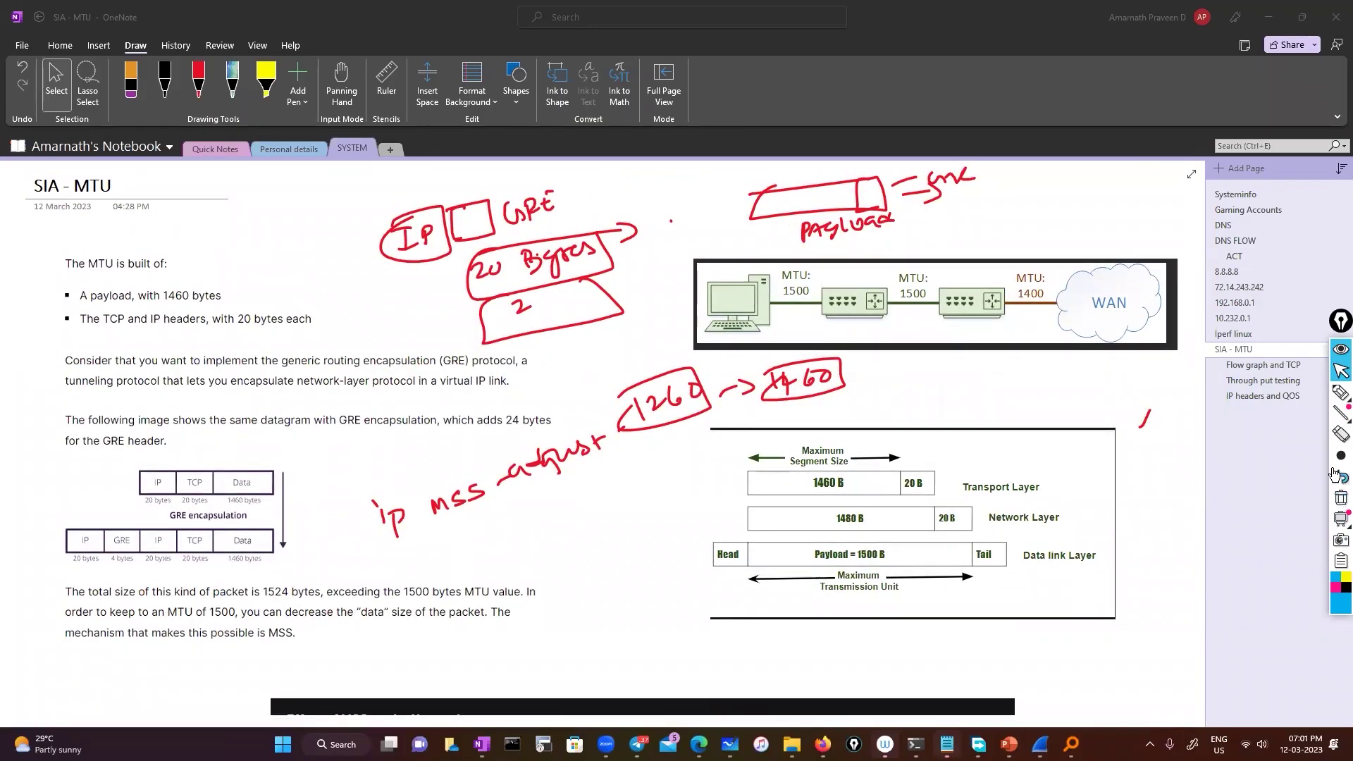